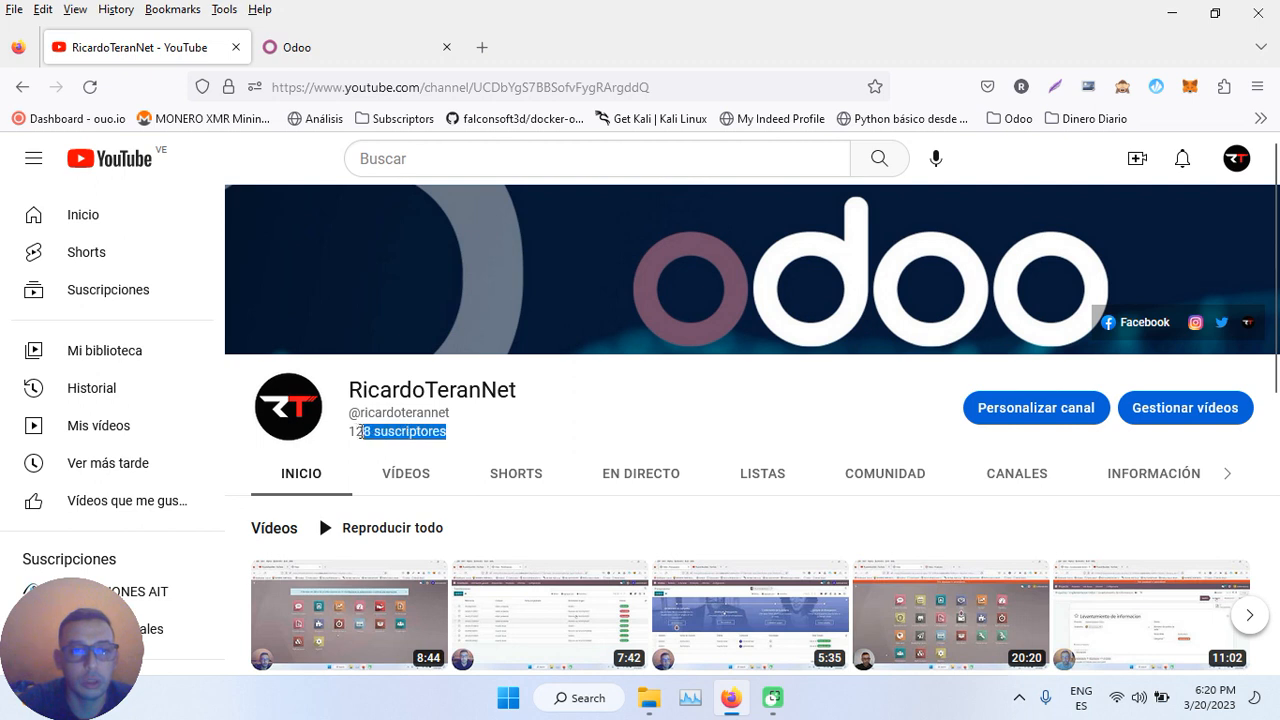
# - Leave the YouTube channel page and switch to the Odoo browser tab
pyautogui.click(485, 440)
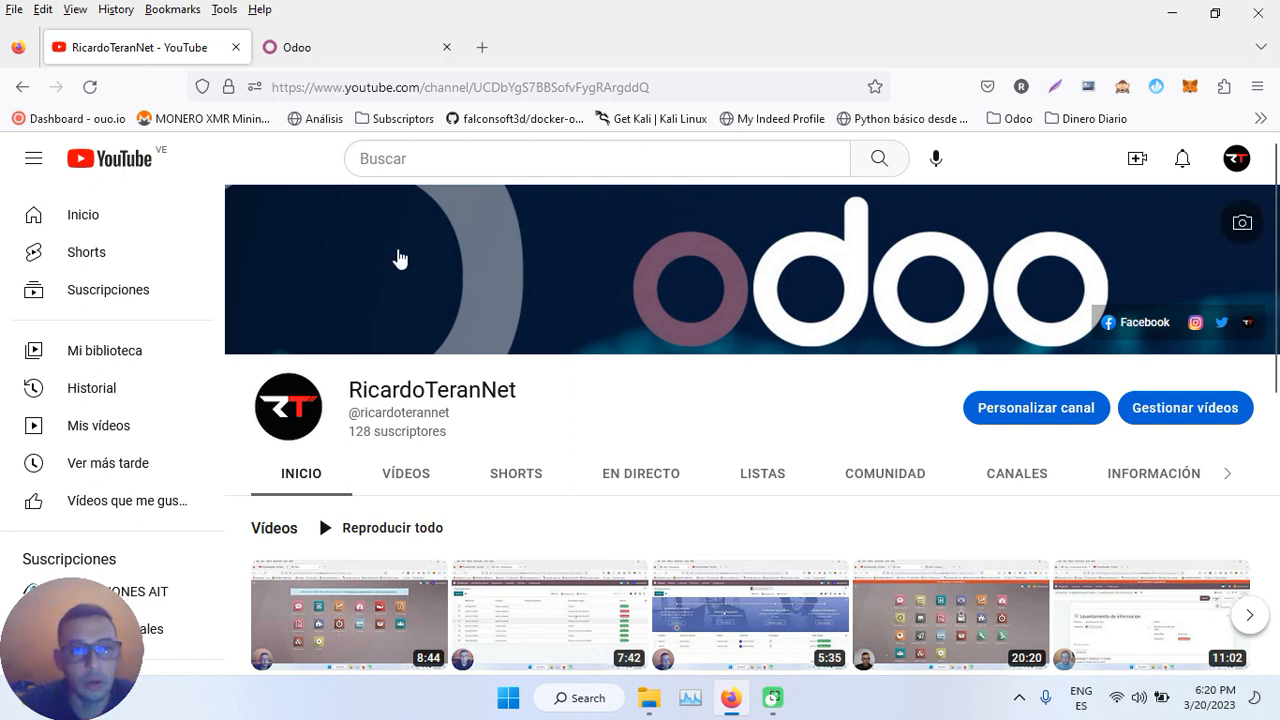
pyautogui.click(343, 46)
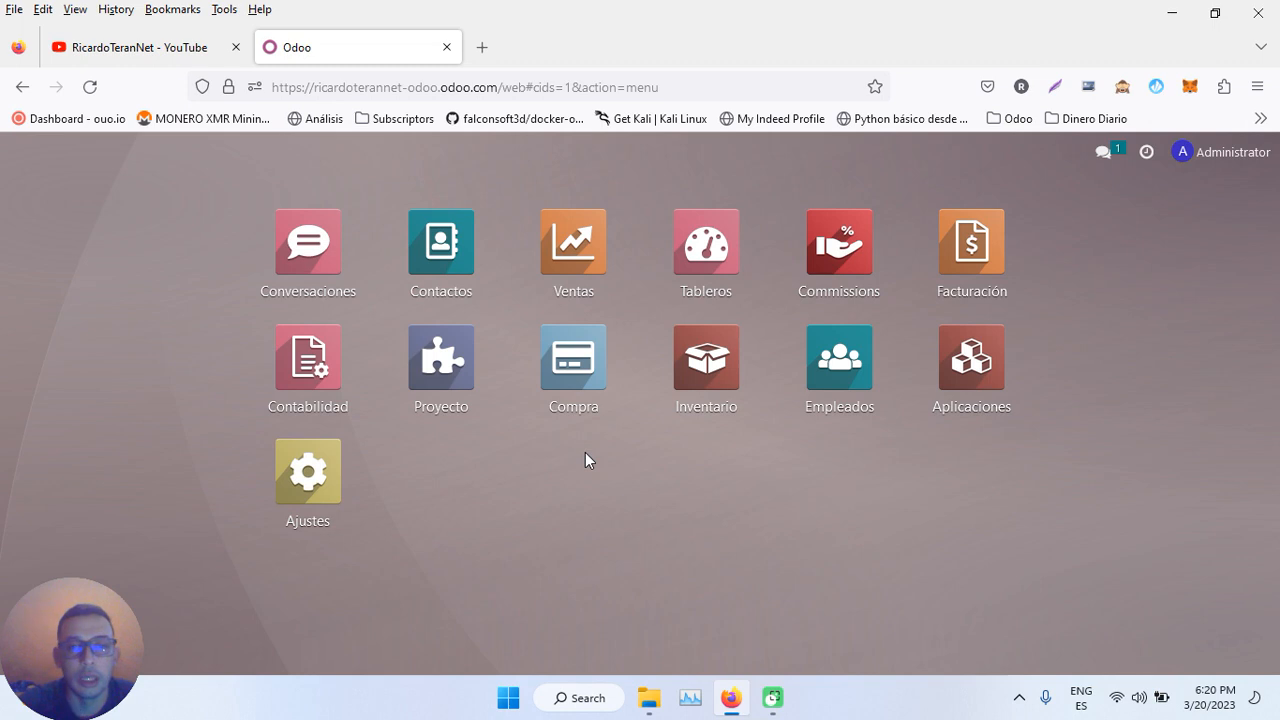
# - Search the Apps list for 'nomin' and install the Nómina payroll app
pyautogui.click(994, 383)
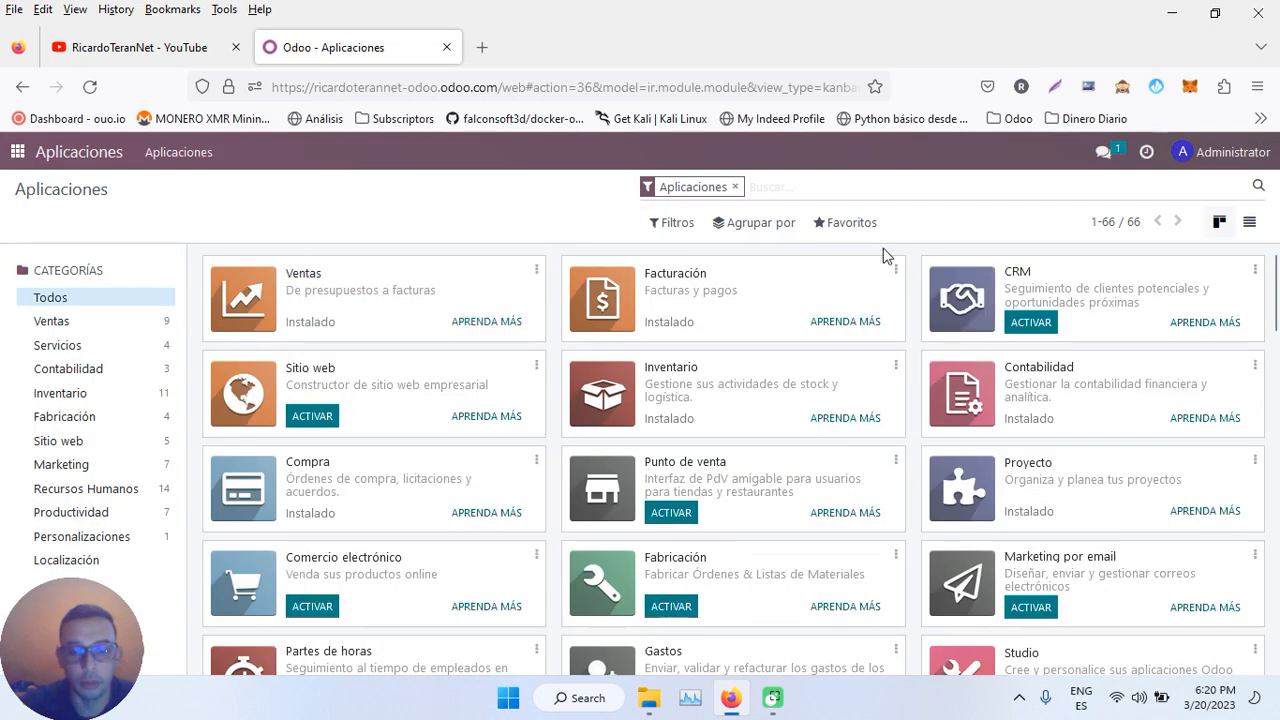
pyautogui.write('nomina')
pyautogui.press('Return')
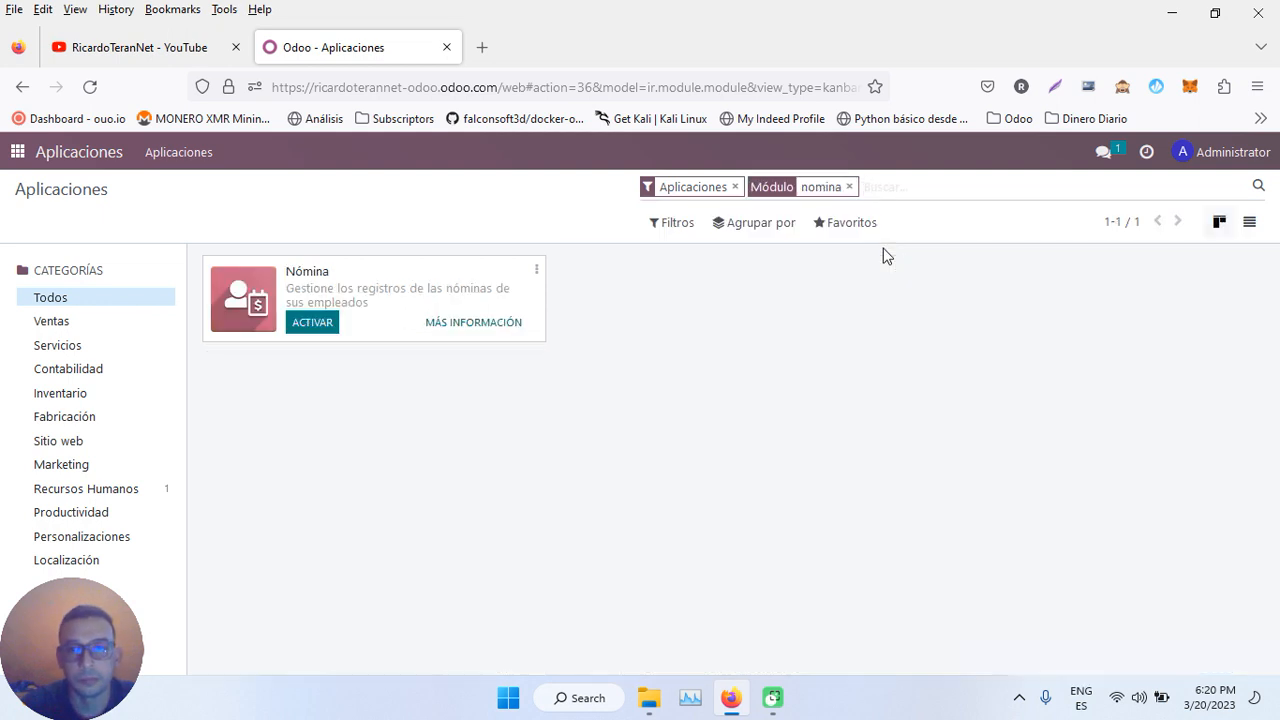
pyautogui.click(314, 325)
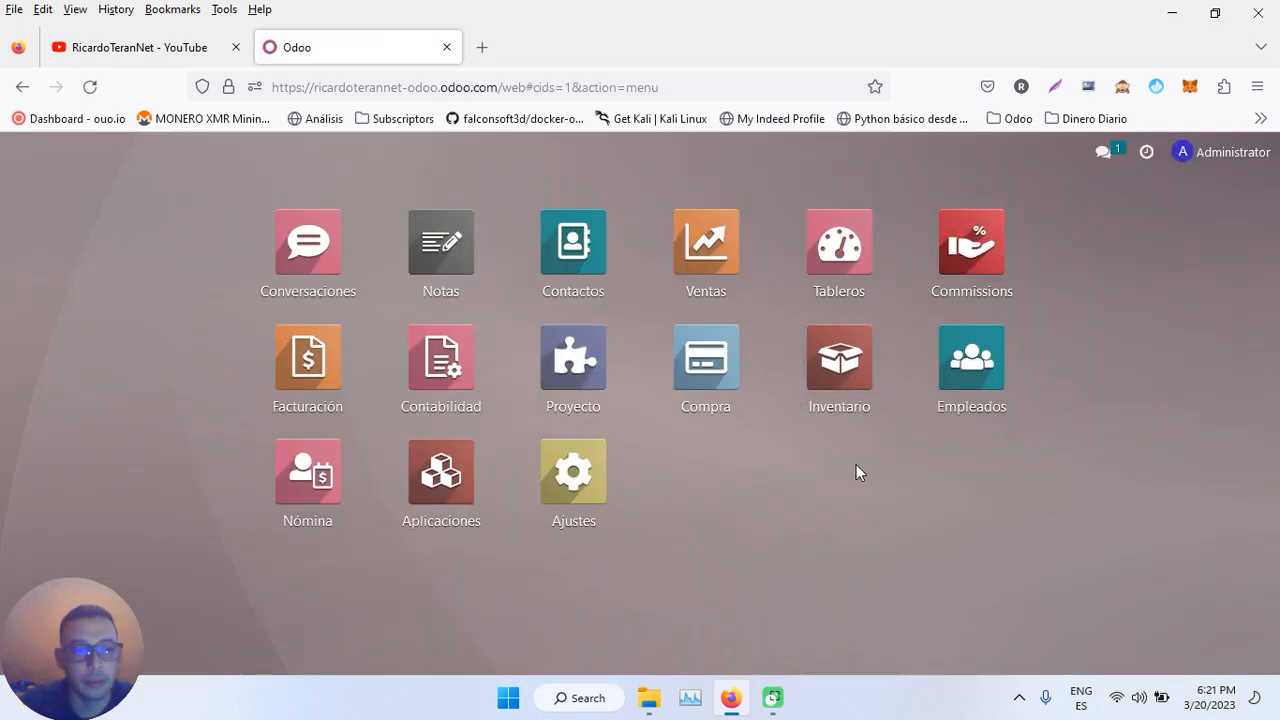
# - Visit Empleados, then go to the Nómina app and open its Configuración menu
pyautogui.click(975, 362)
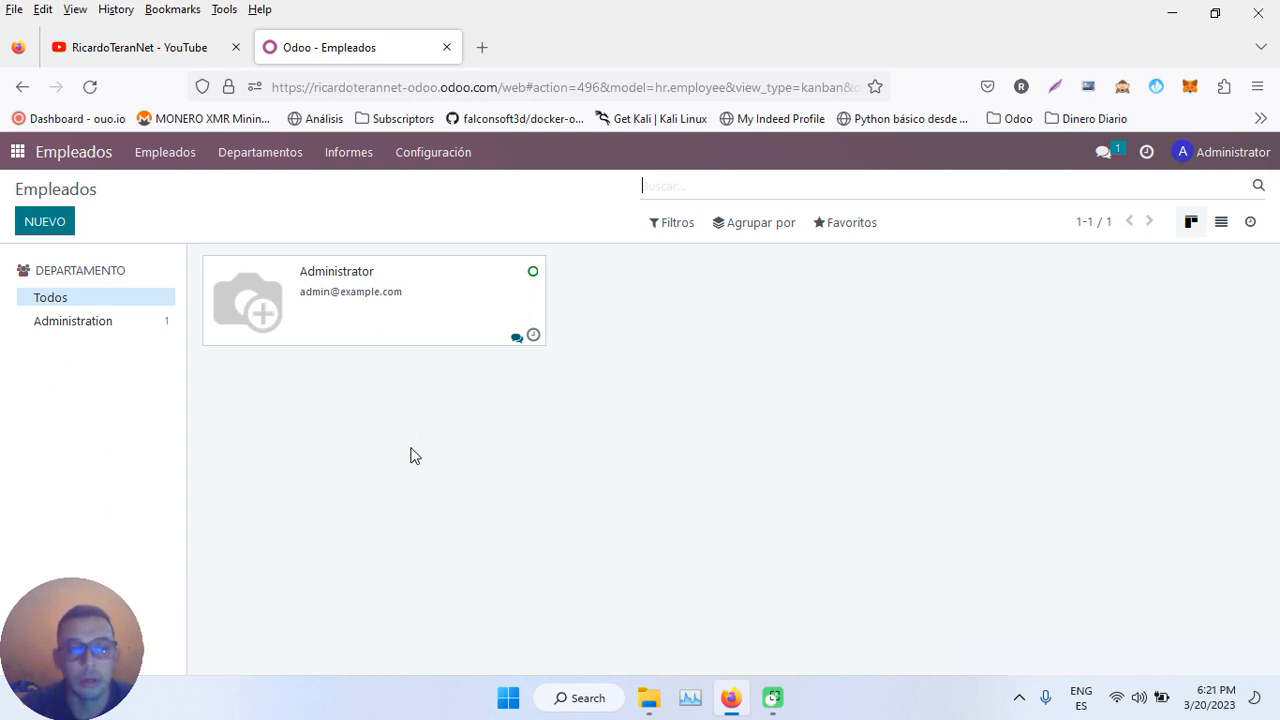
pyautogui.click(14, 152)
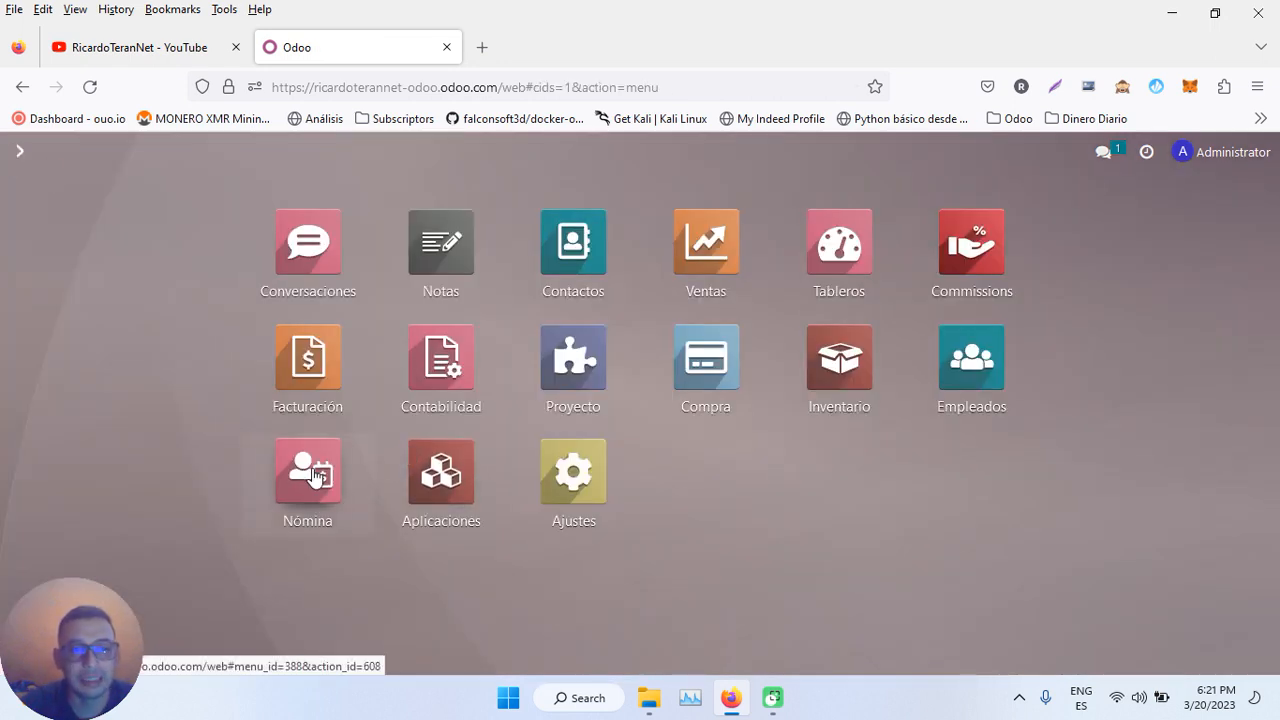
pyautogui.click(313, 476)
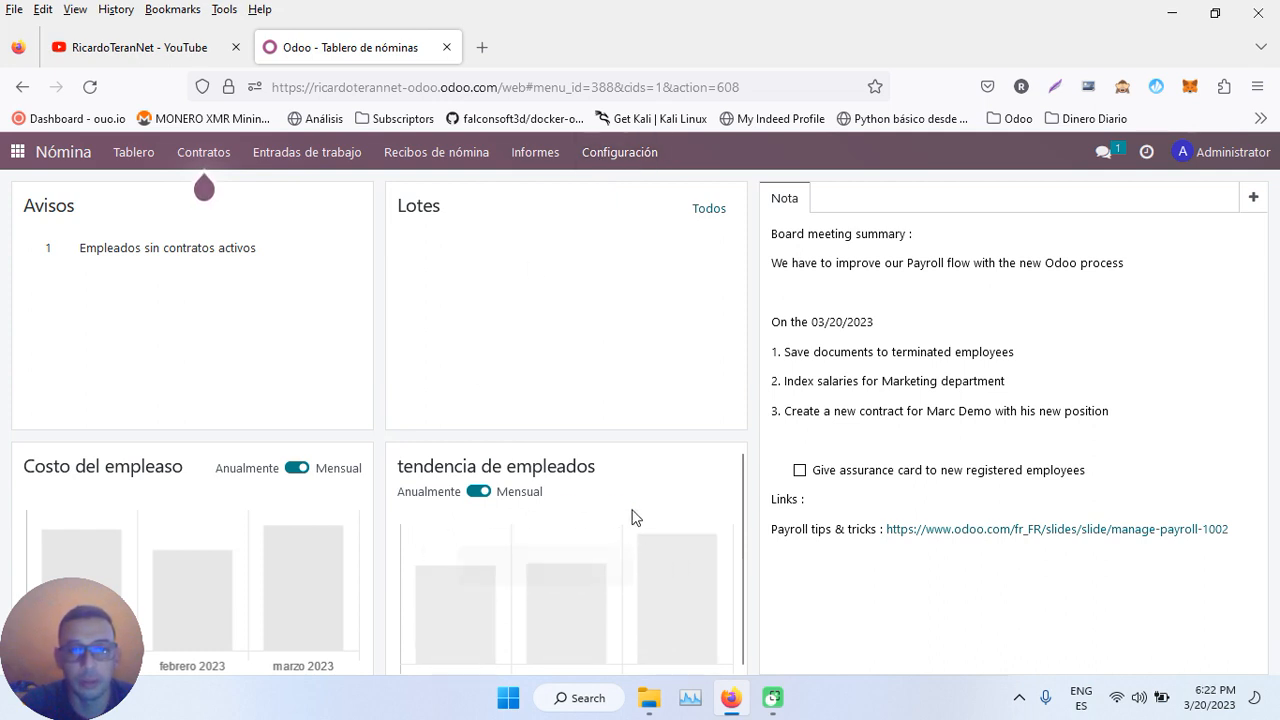
pyautogui.click(636, 153)
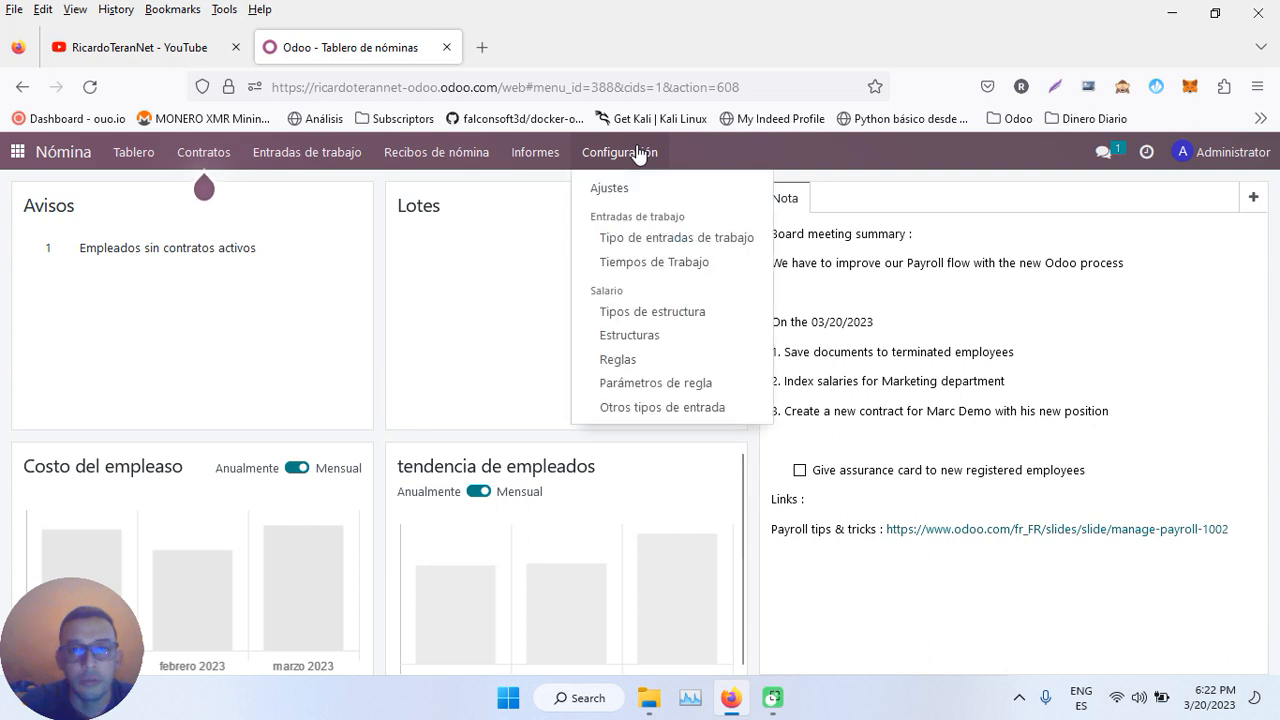
# - Open Tipos de estructura and try deleting Employee and Worker, dismissing the validation error
pyautogui.click(675, 313)
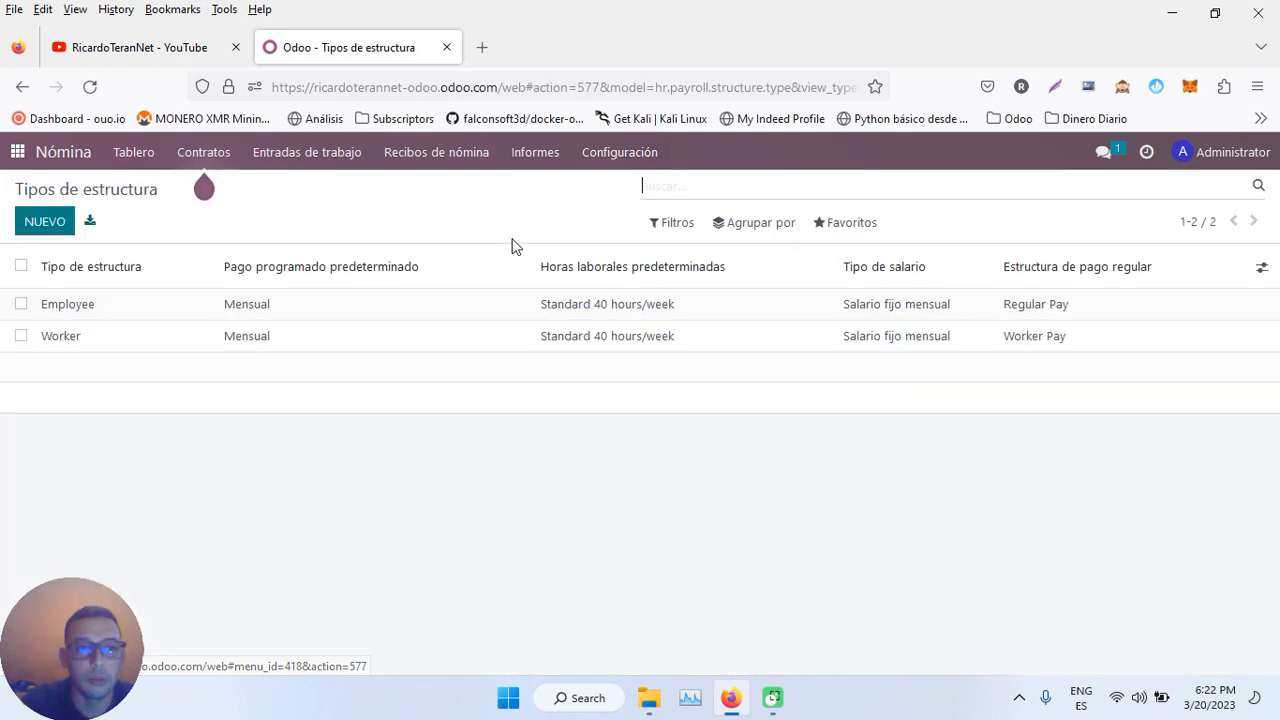
pyautogui.click(21, 304)
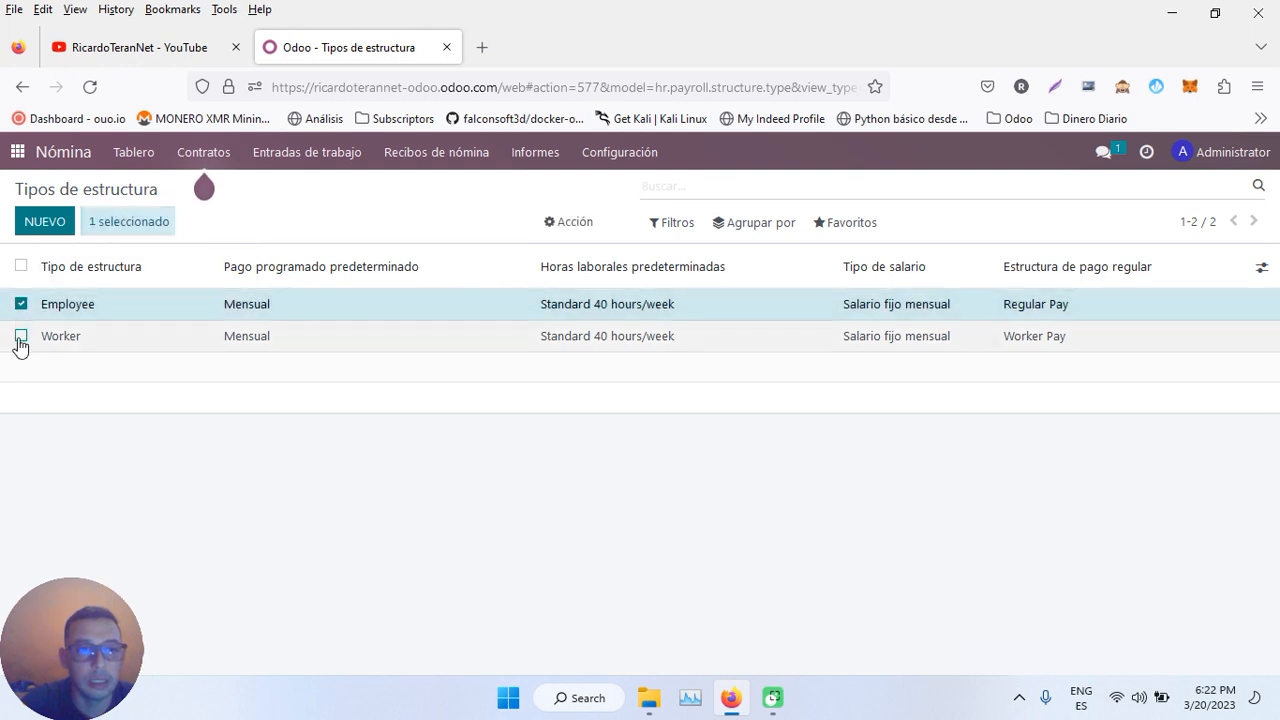
pyautogui.click(21, 336)
pyautogui.click(580, 222)
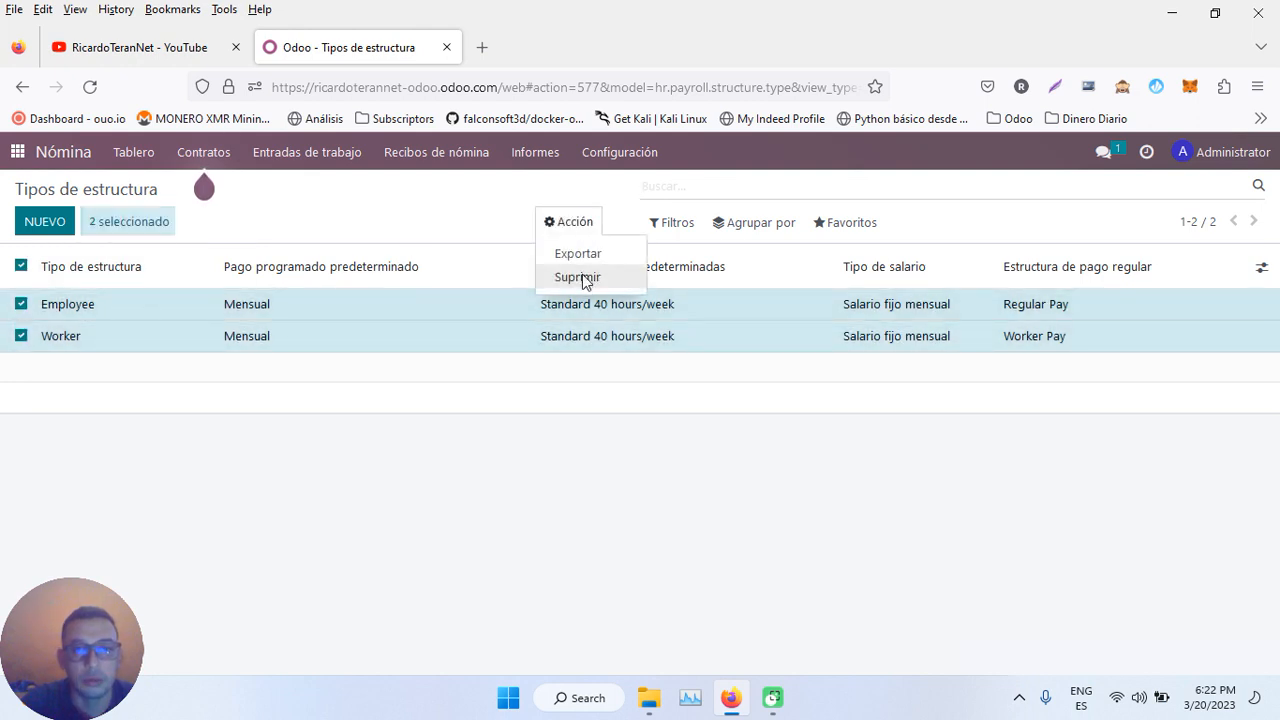
pyautogui.click(583, 280)
pyautogui.click(385, 288)
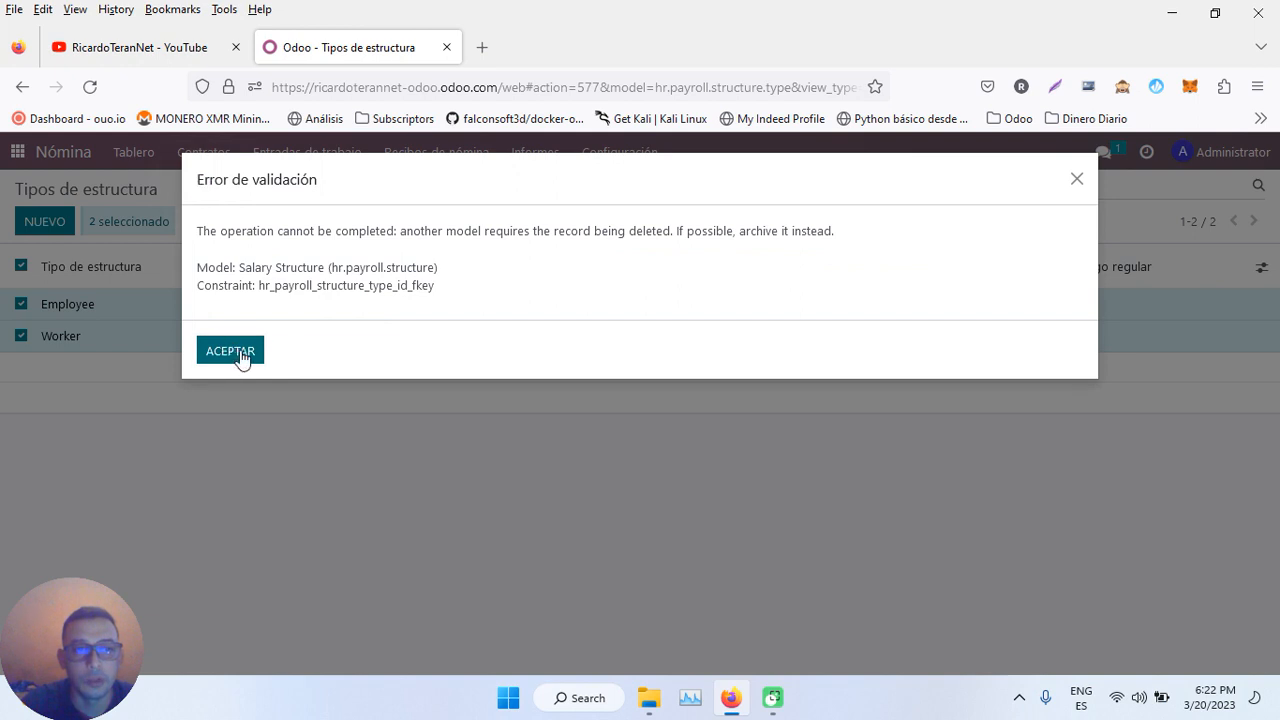
pyautogui.click(238, 354)
# - Try deleting the Worker Pay structure, then dismiss the validation error
pyautogui.click(392, 346)
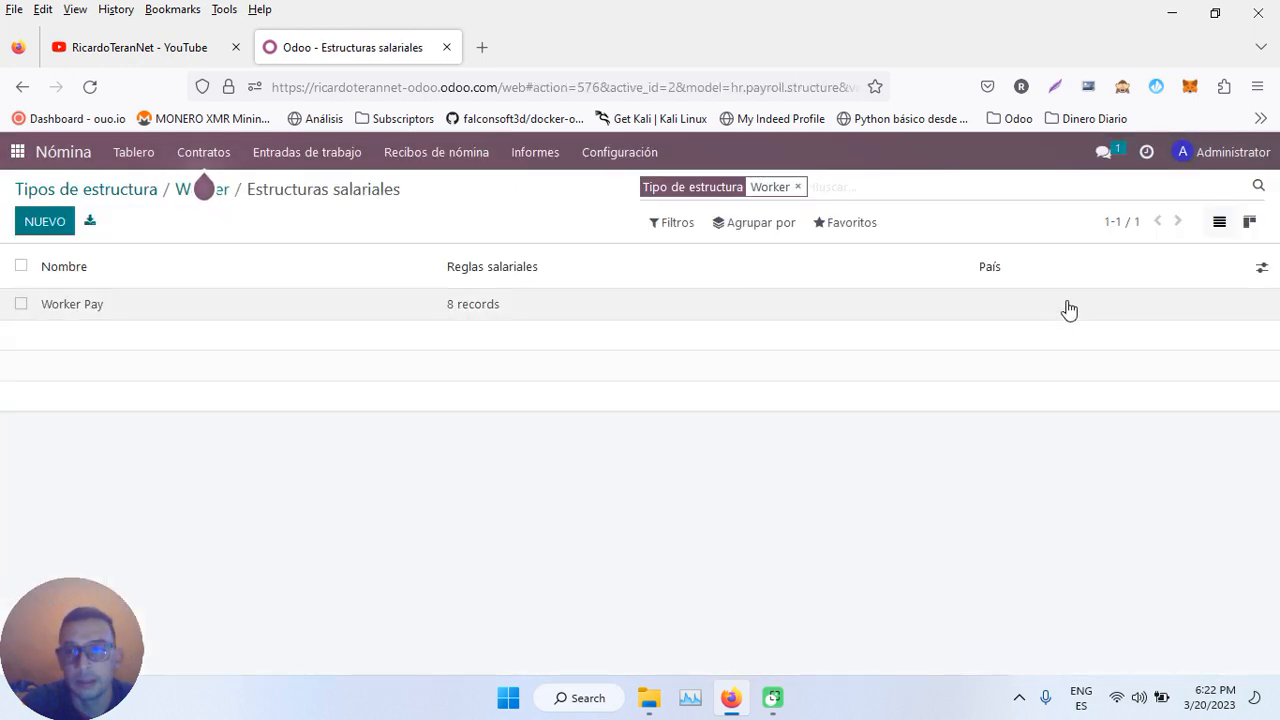
pyautogui.click(21, 304)
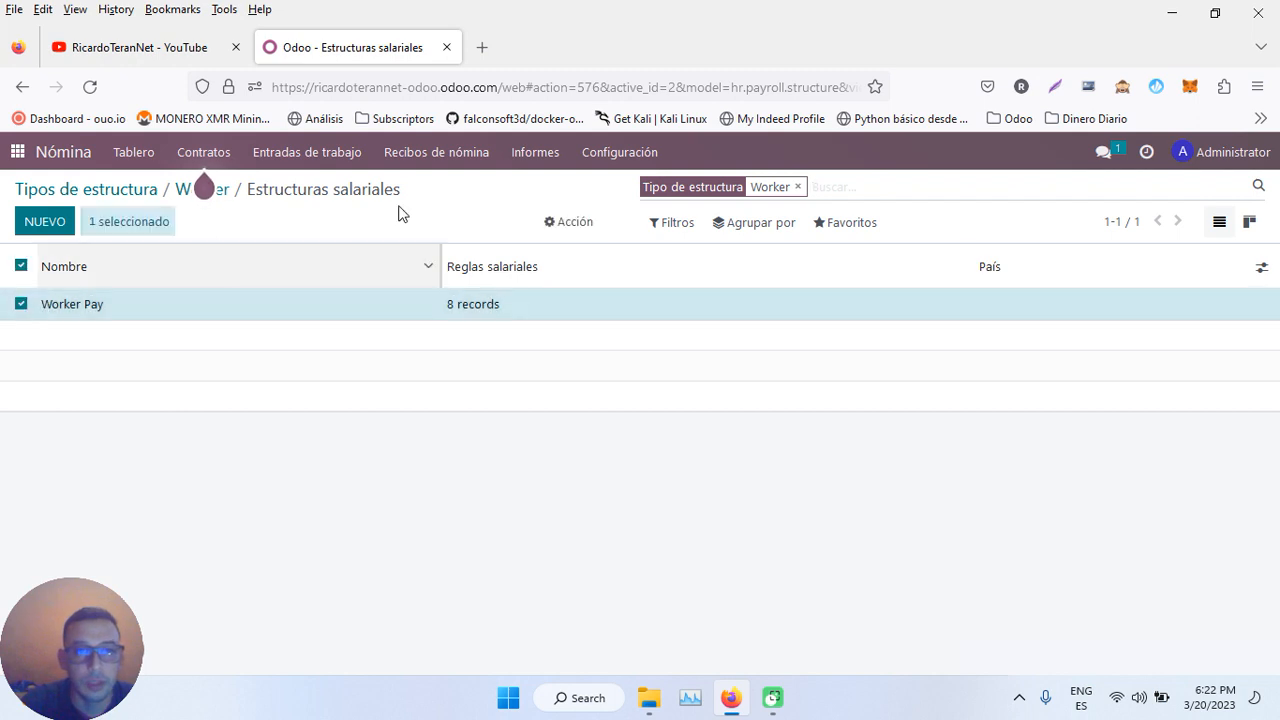
pyautogui.click(583, 223)
pyautogui.click(598, 325)
pyautogui.click(373, 285)
pyautogui.click(243, 351)
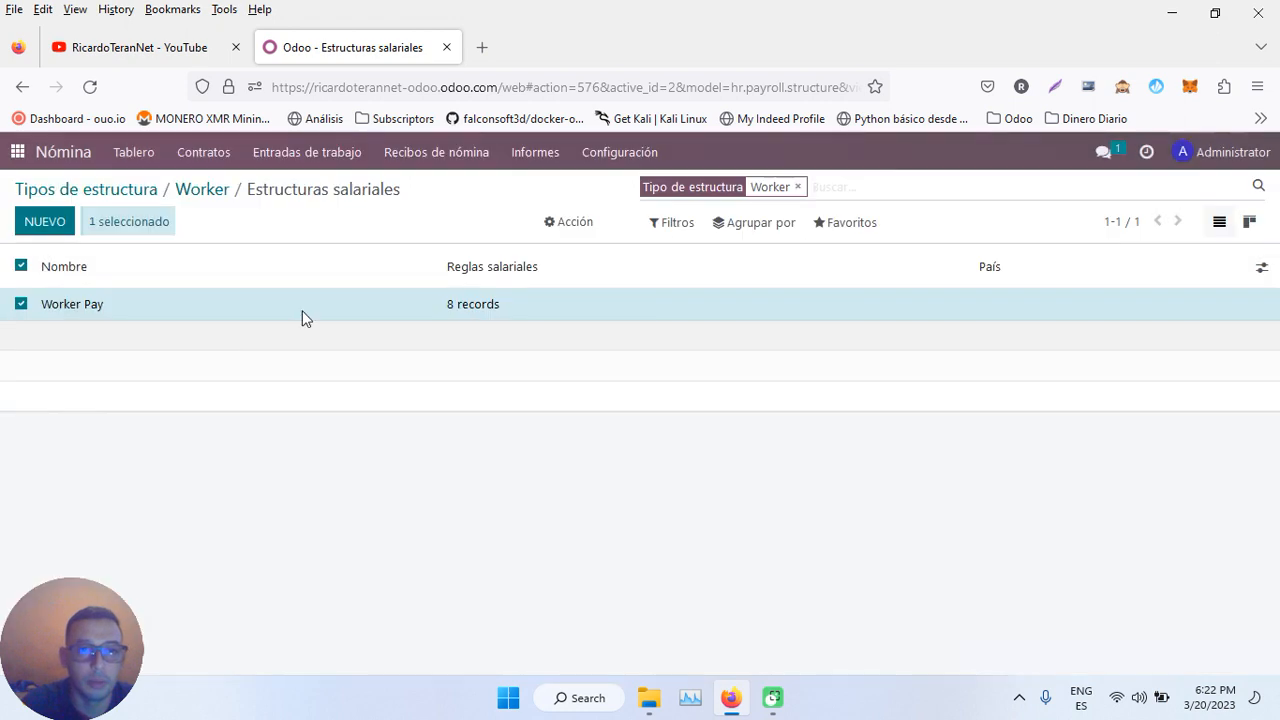
# - Remove Worker Pay's salary rules, discard the changes, and return to the structure types list
pyautogui.click(534, 303)
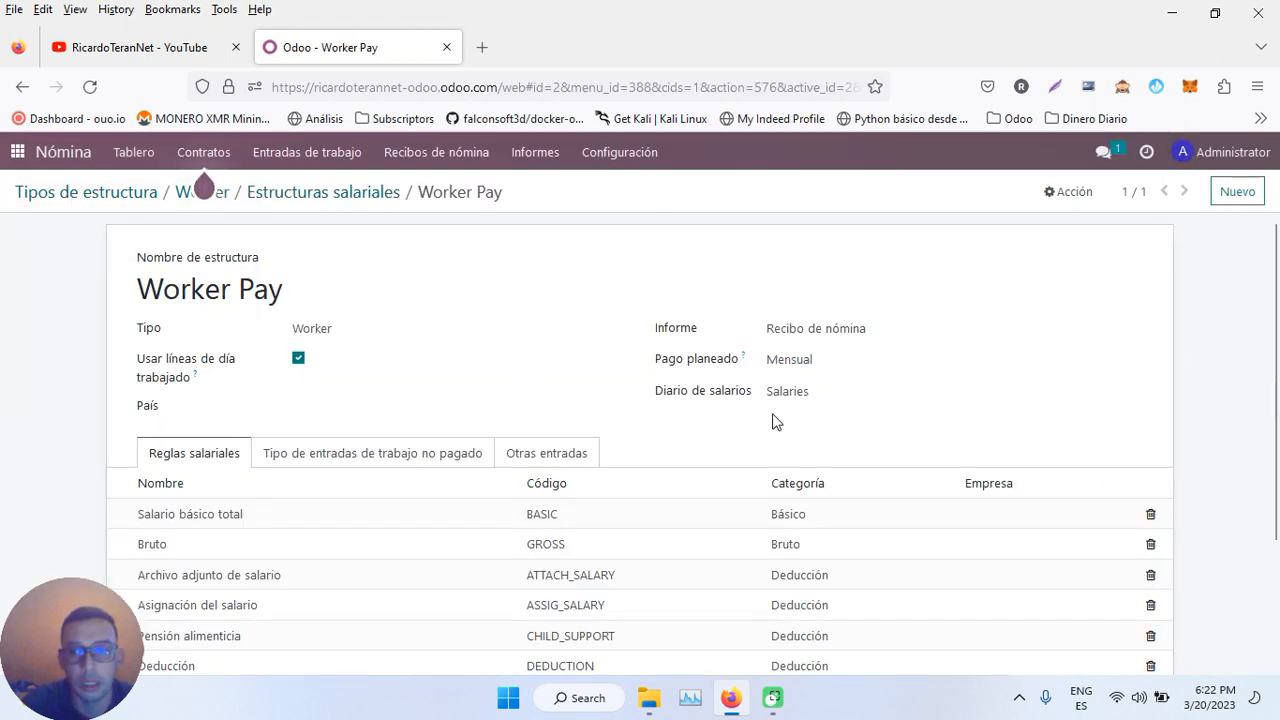
pyautogui.click(1151, 514)
pyautogui.click(1151, 514)
pyautogui.click(1151, 514)
pyautogui.click(1151, 514)
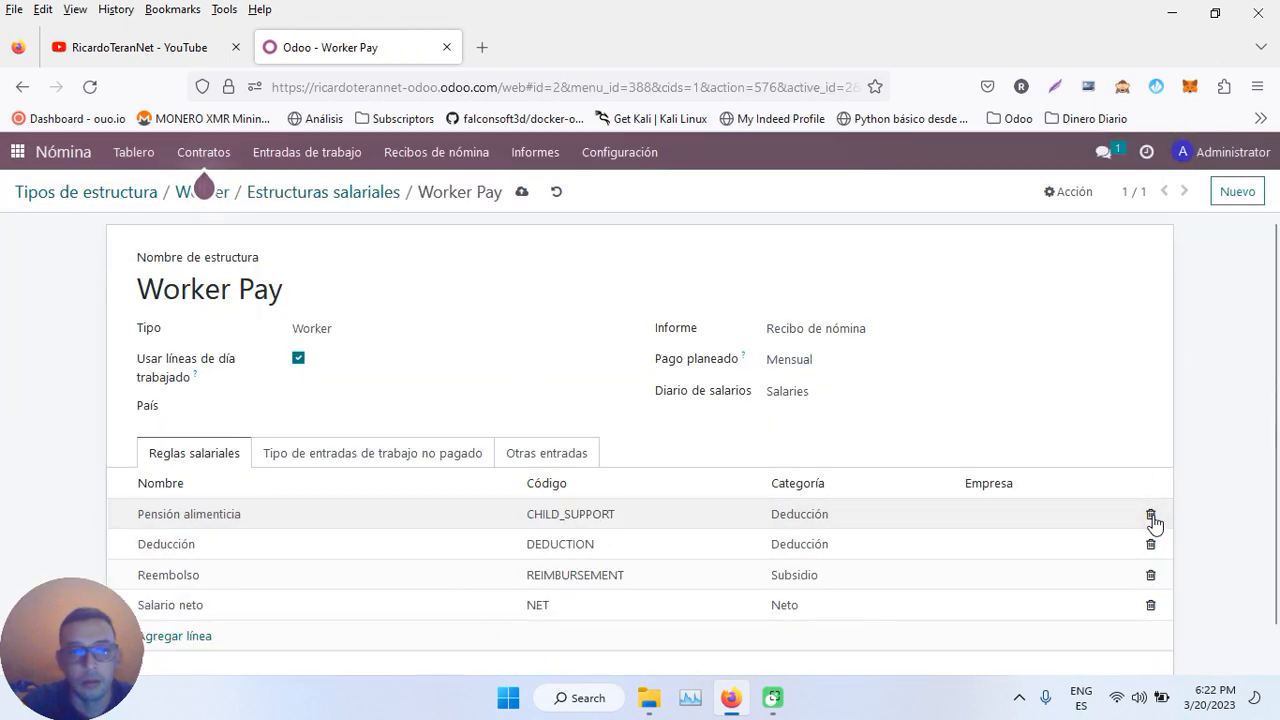
pyautogui.click(1151, 514)
pyautogui.click(1151, 514)
pyautogui.click(1151, 514)
pyautogui.click(1151, 514)
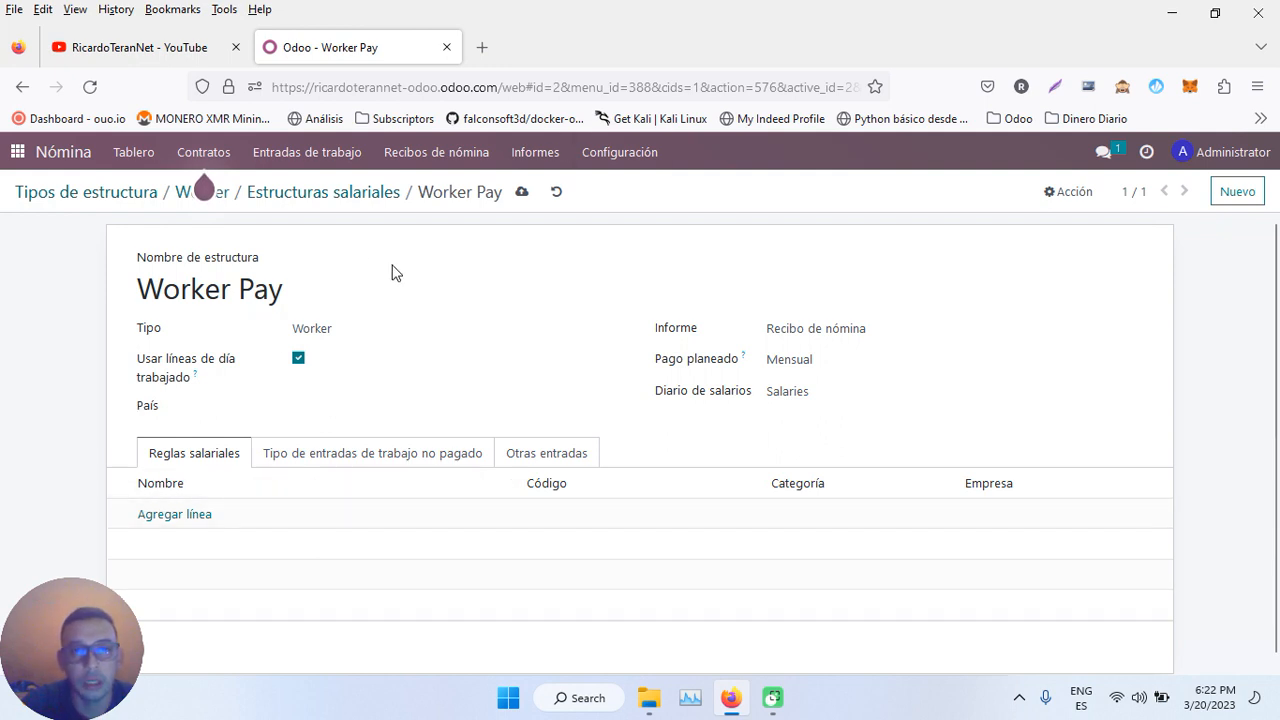
pyautogui.click(551, 192)
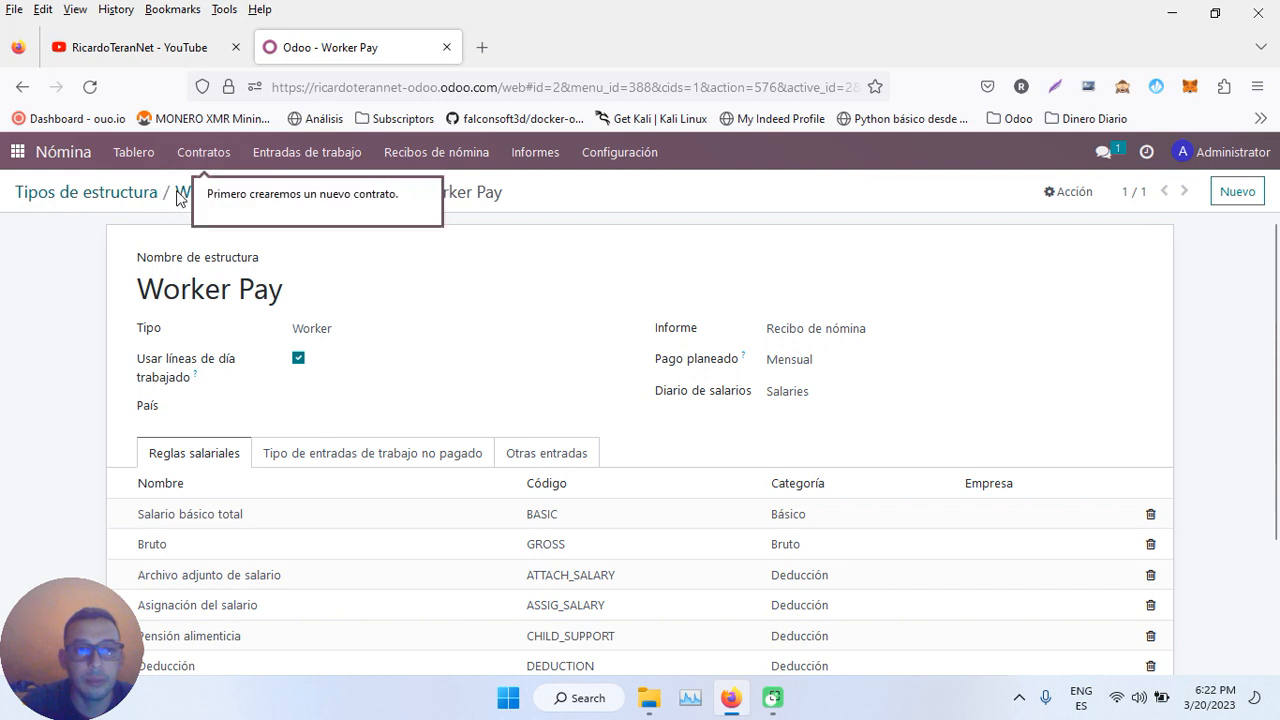
pyautogui.click(69, 196)
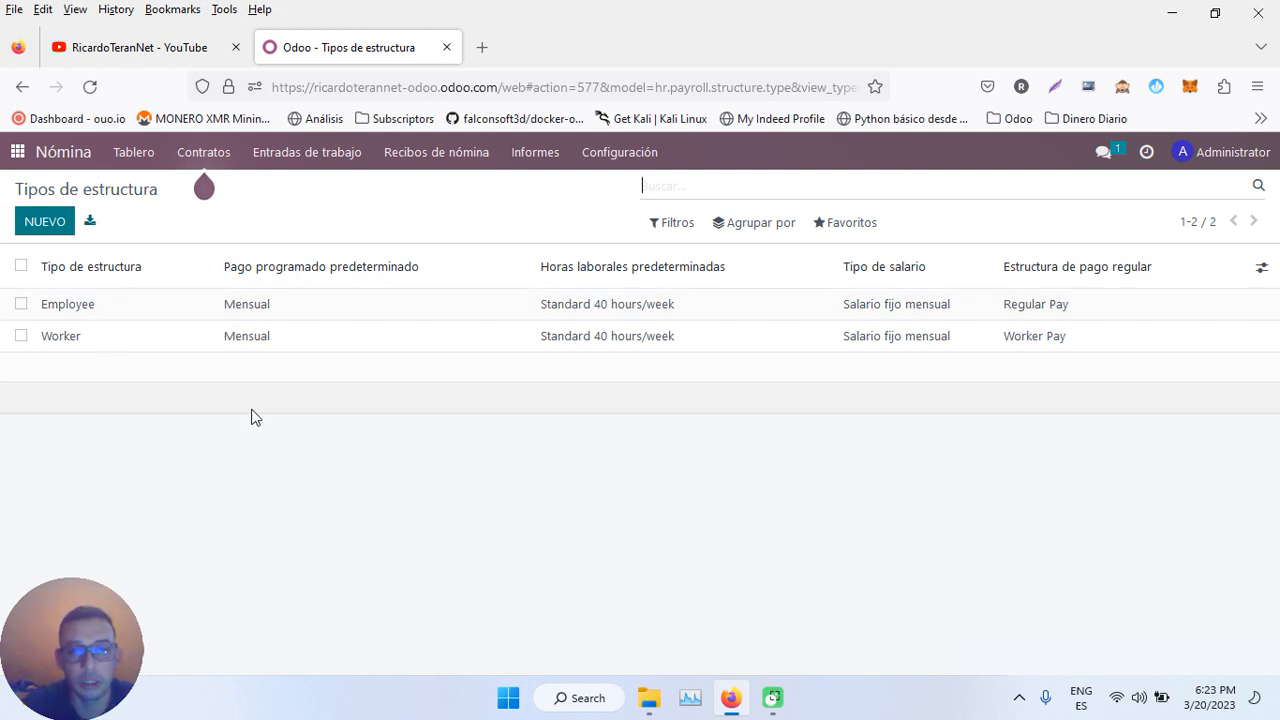
# - Create and save a monthly structure type named 'Nomina Administrativo'
pyautogui.click(604, 158)
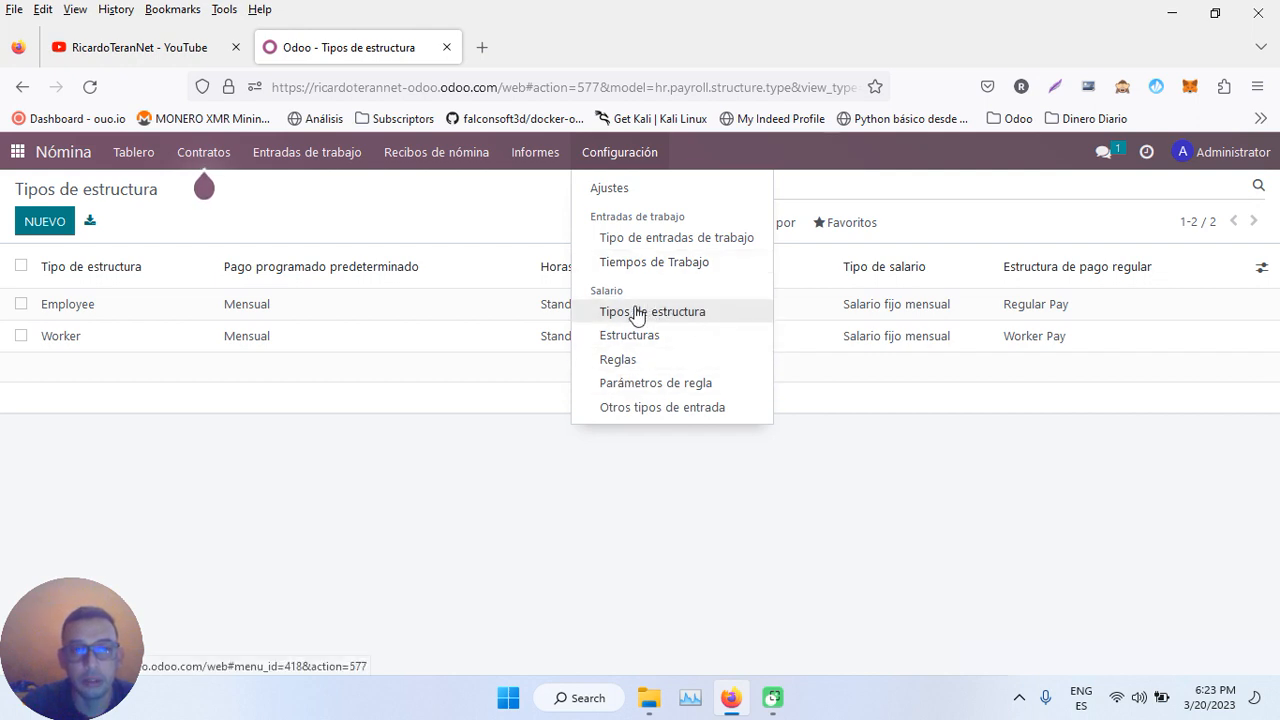
pyautogui.click(36, 221)
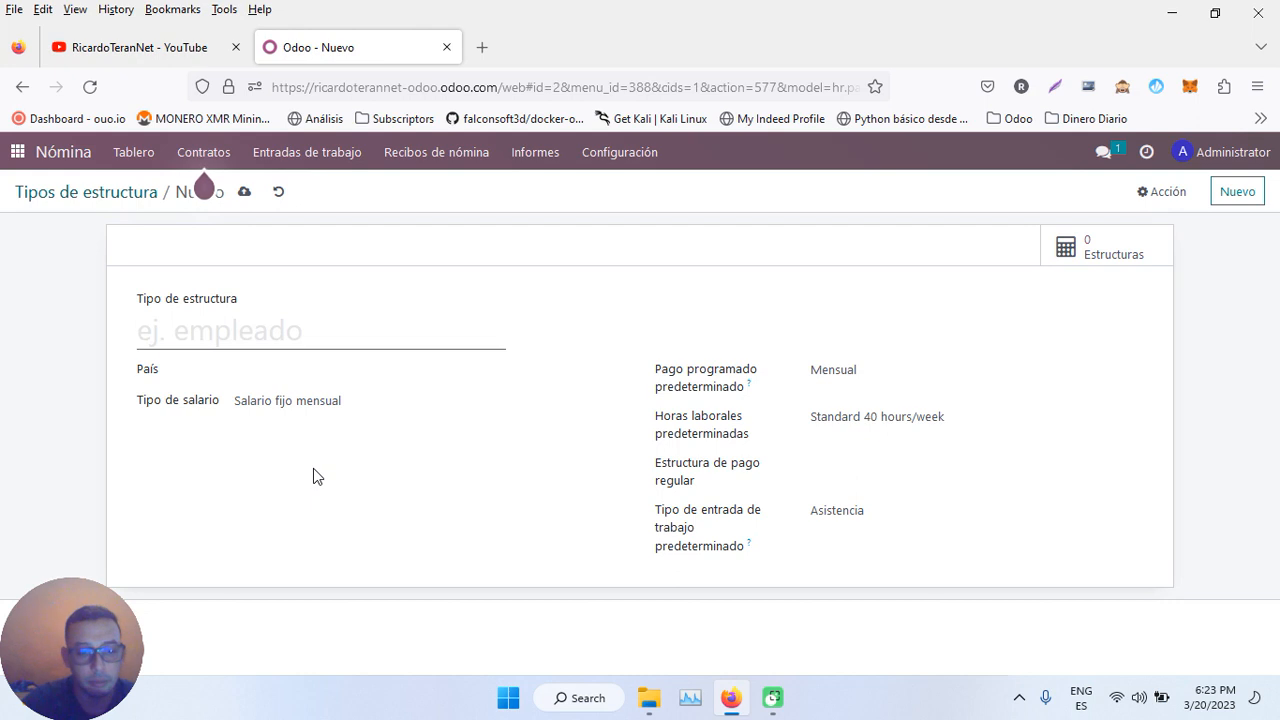
pyautogui.write('Nomina')
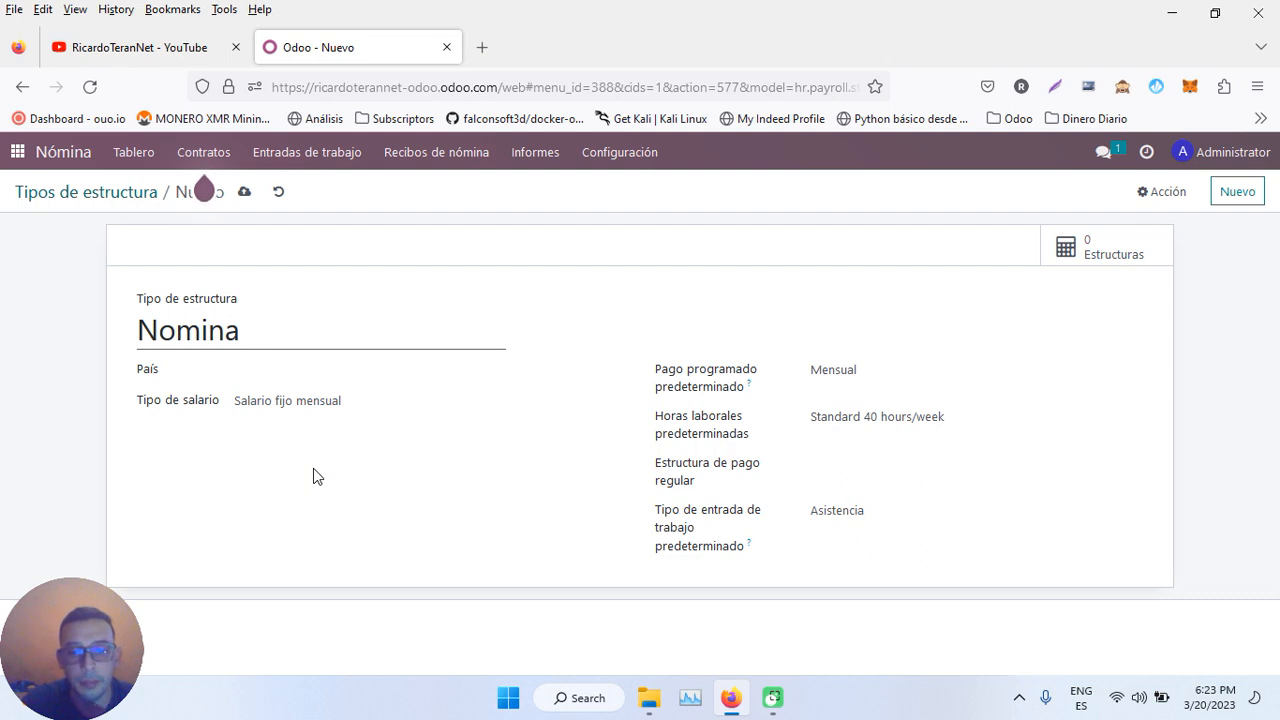
pyautogui.write('Administrativo')
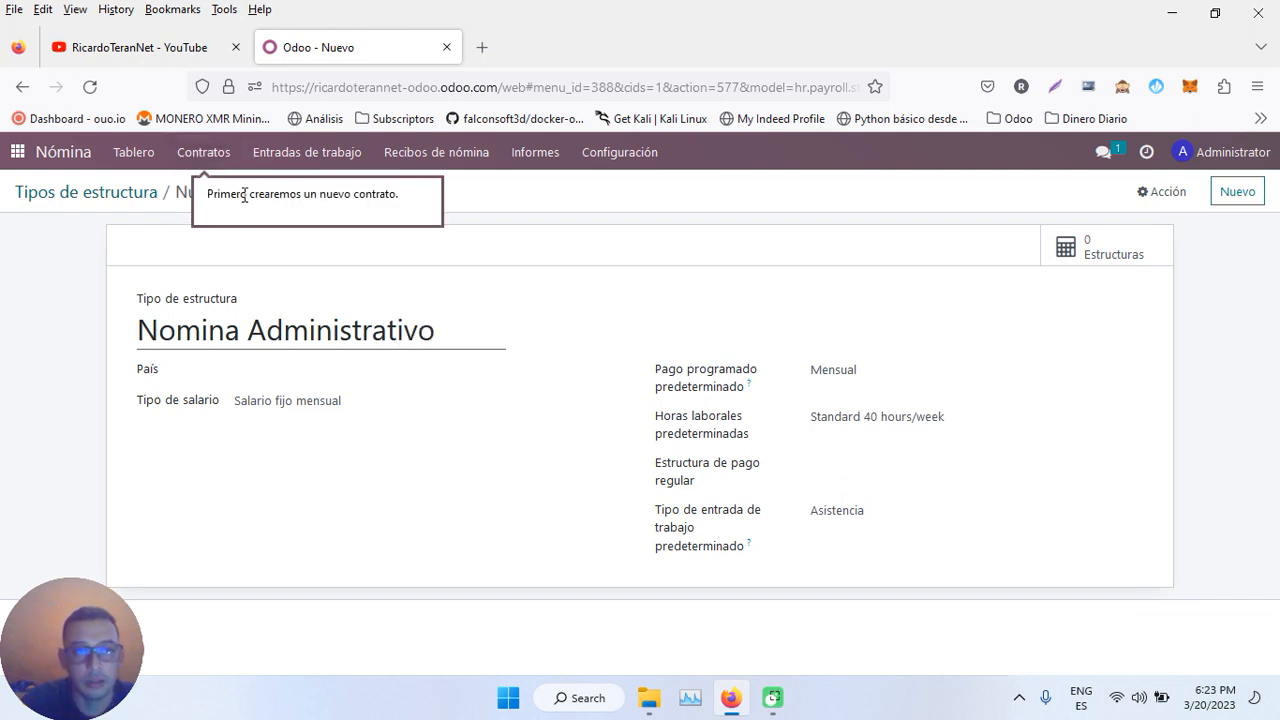
pyautogui.click(569, 186)
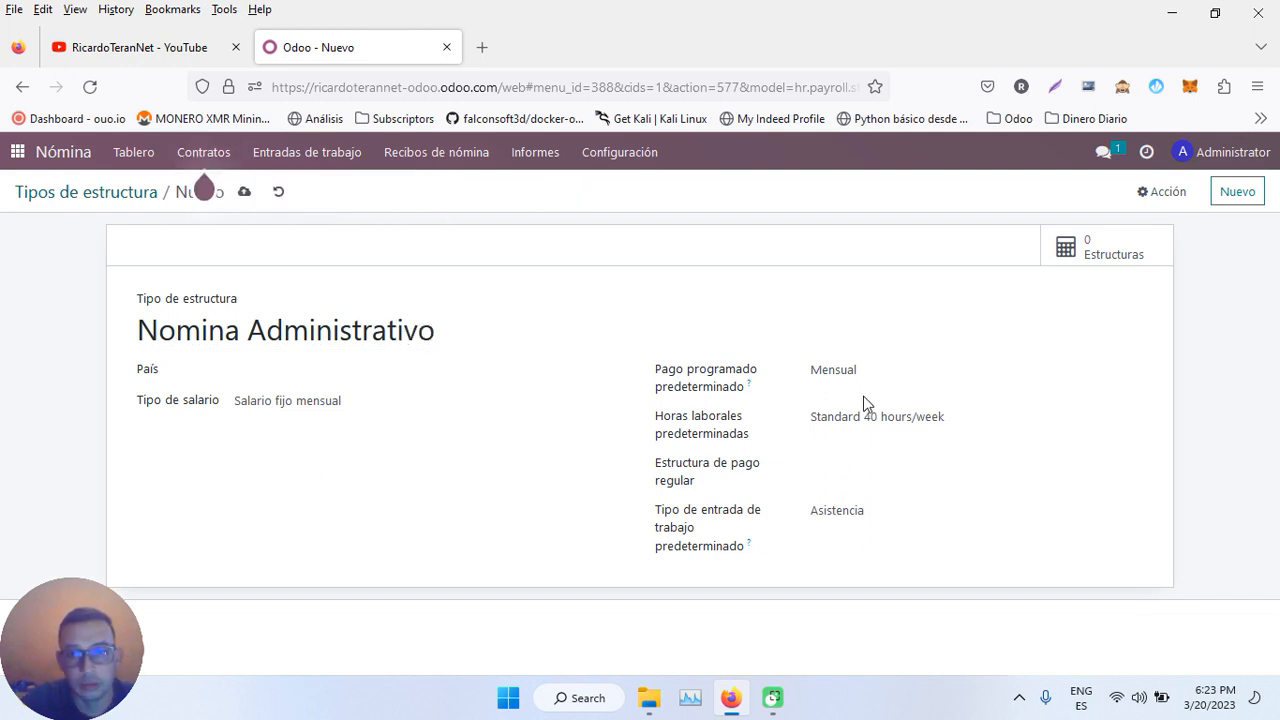
pyautogui.click(898, 375)
pyautogui.click(857, 425)
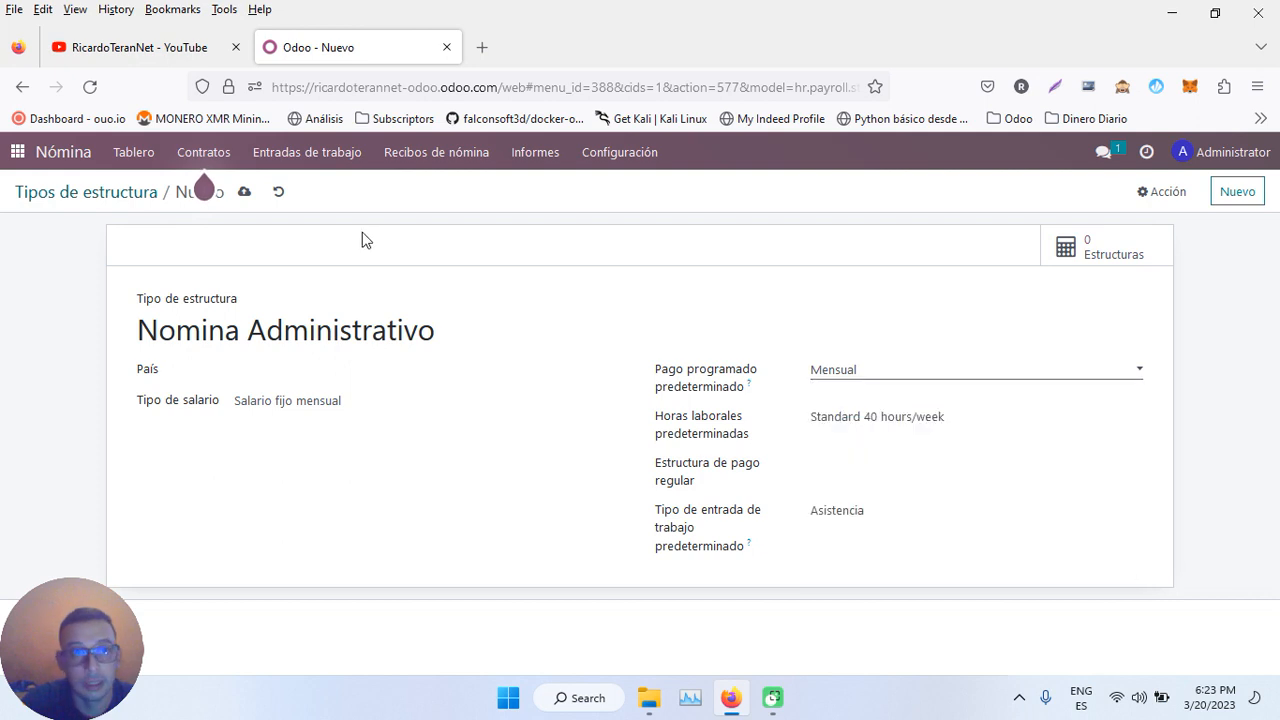
pyautogui.click(243, 195)
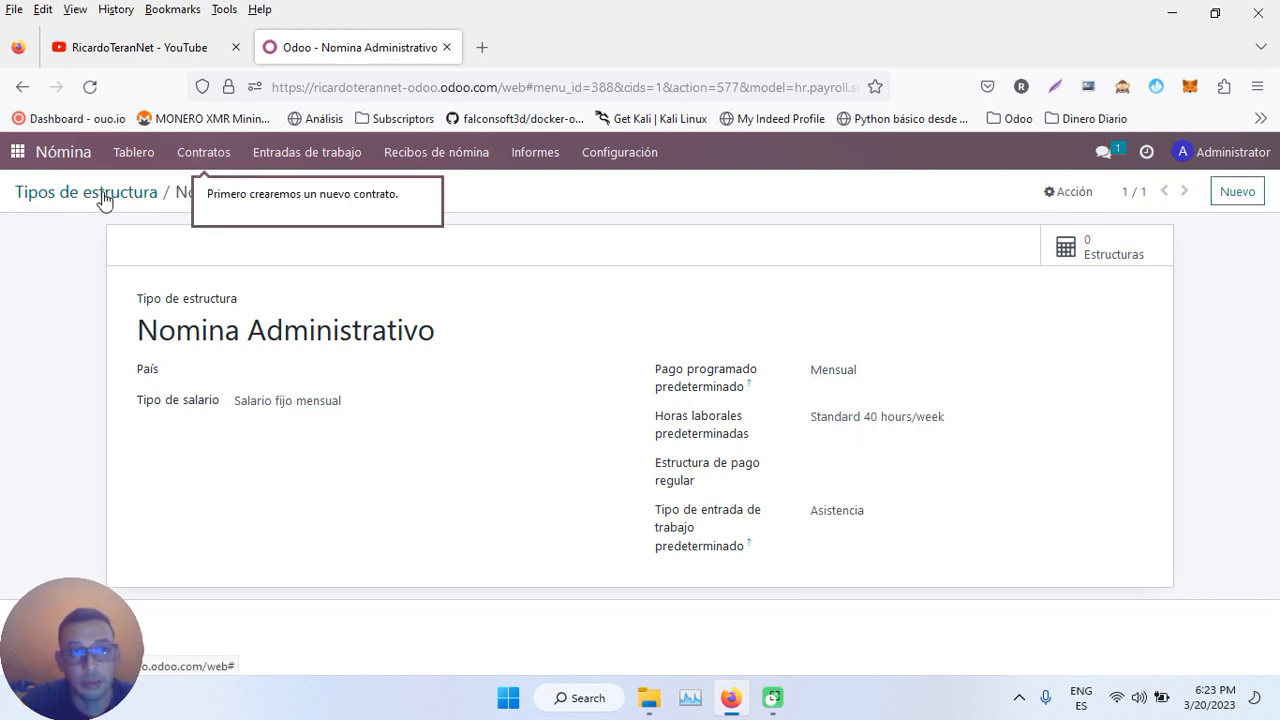
pyautogui.click(104, 195)
# - Create and save a second structure type named 'Nomina Obreros'
pyautogui.click(34, 228)
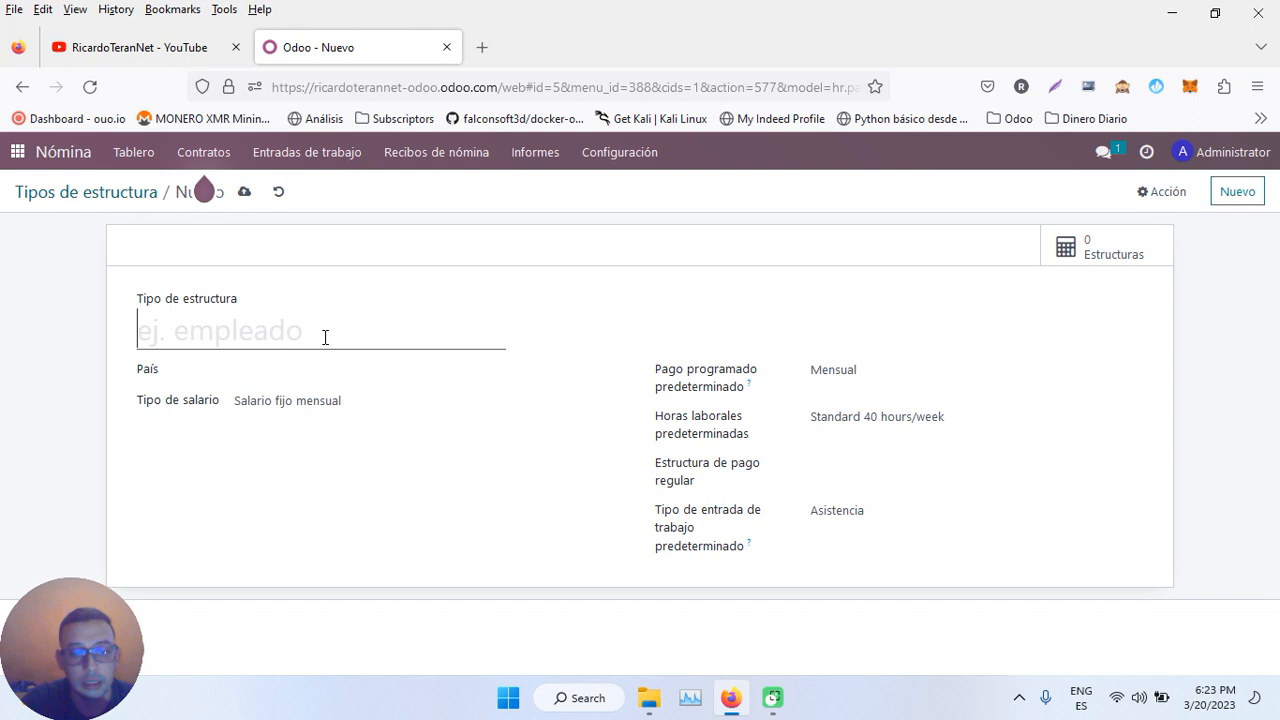
pyautogui.write('Nomina Obreros')
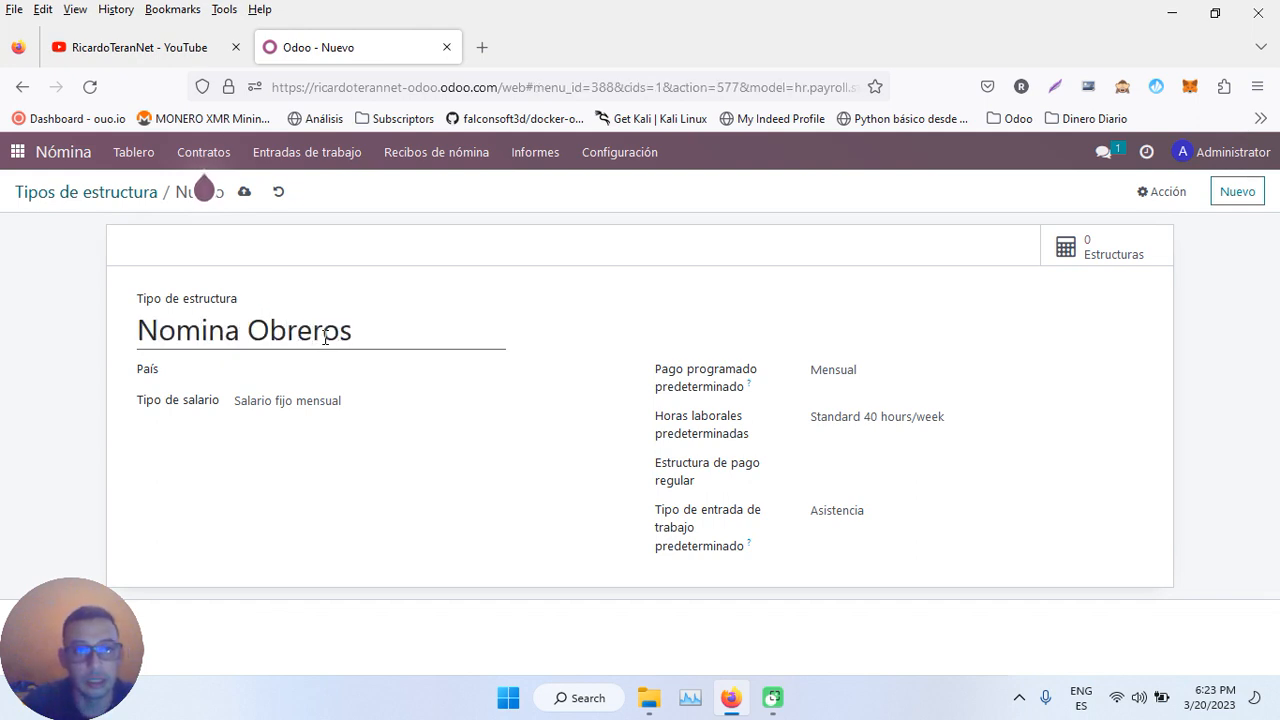
pyautogui.click(244, 191)
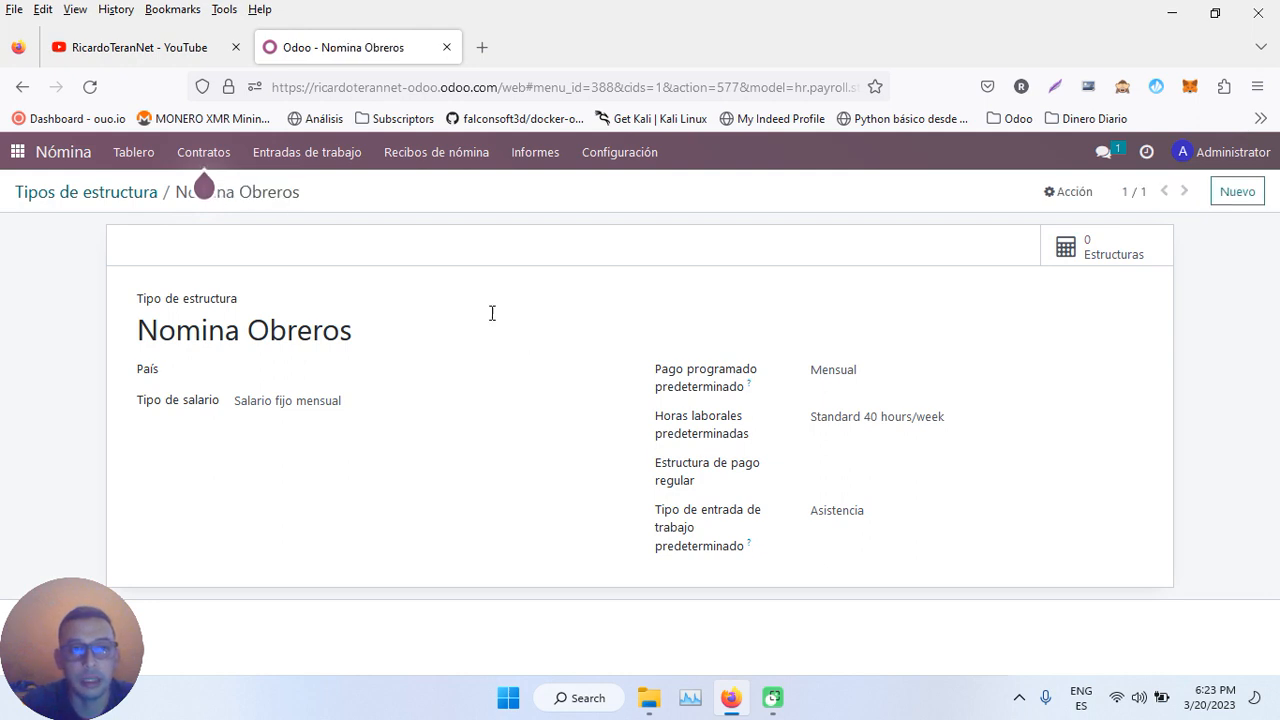
pyautogui.click(120, 194)
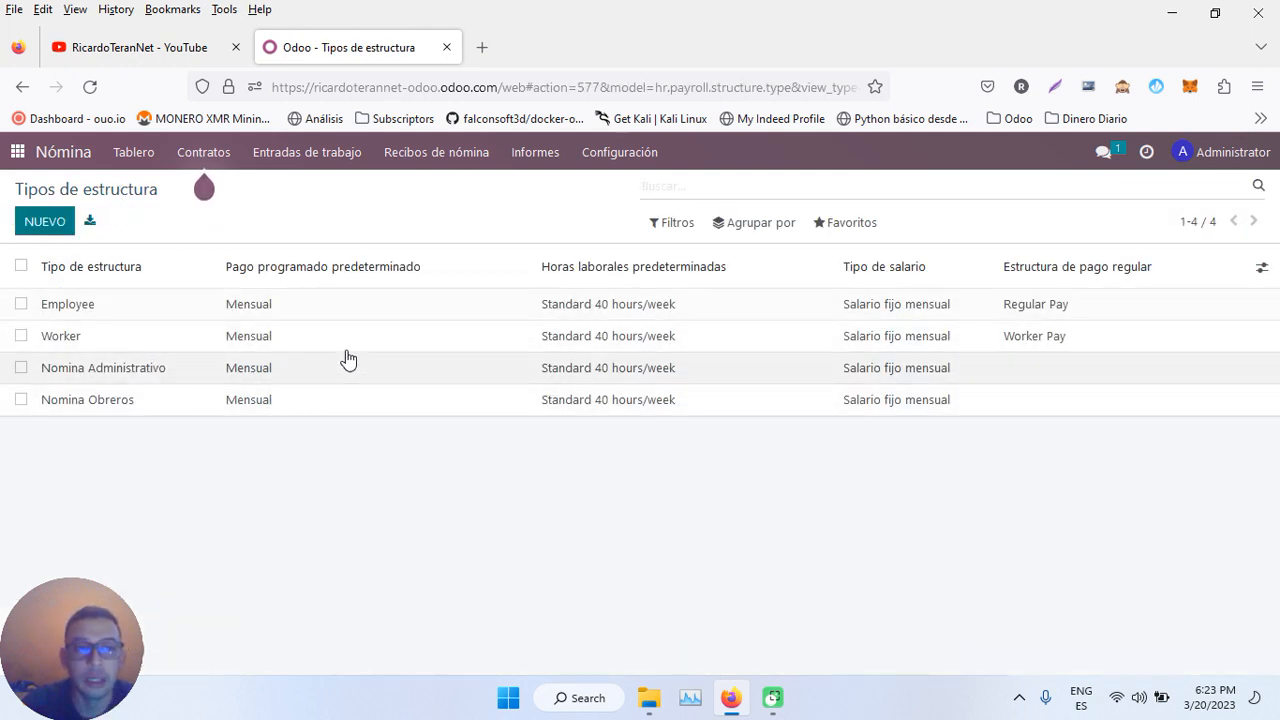
# - Start a new salary structure 'Nomina Pago Mensual' with type Nomina Administrativo
pyautogui.click(614, 156)
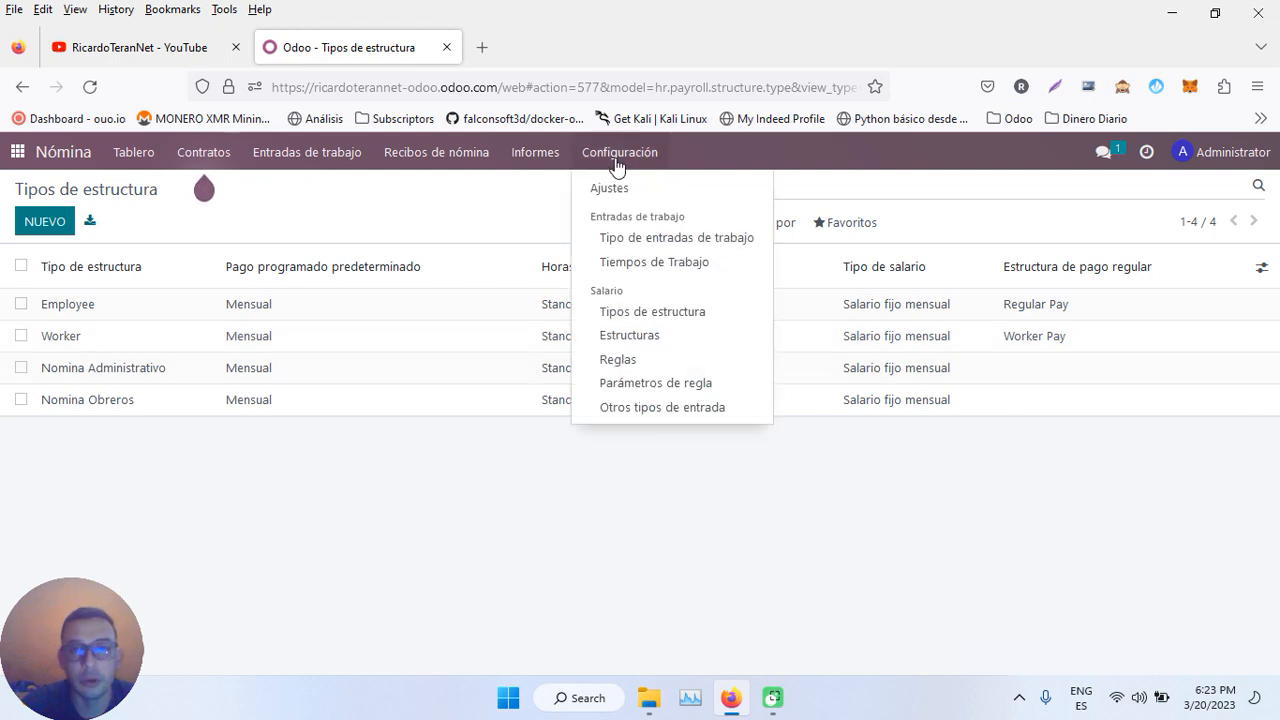
pyautogui.click(642, 337)
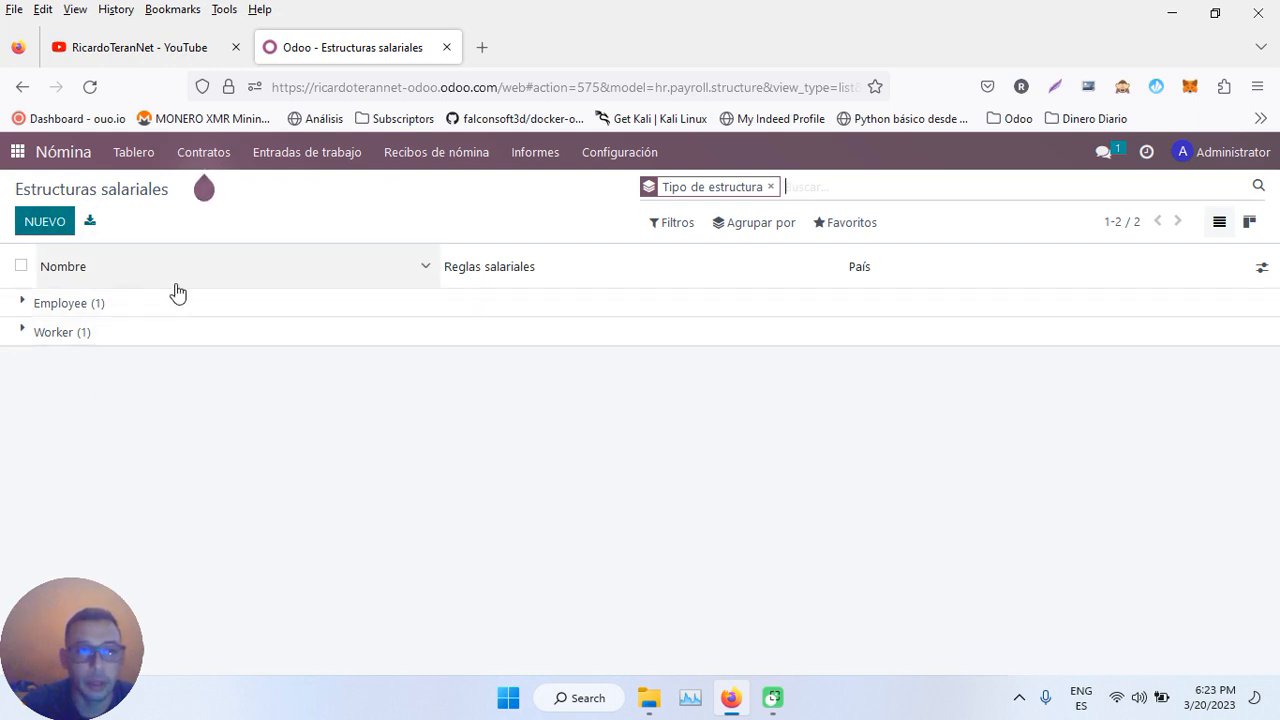
pyautogui.click(38, 221)
pyautogui.write('Nomi')
pyautogui.write('na Mensual')
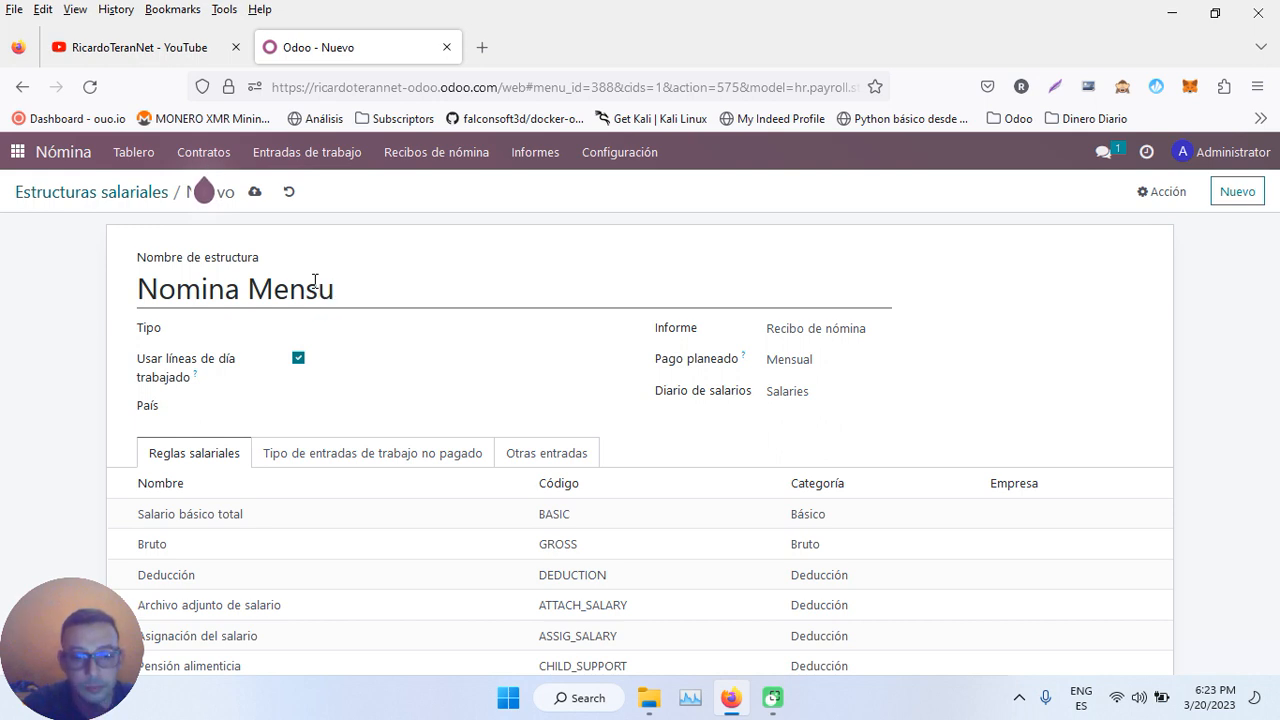
pyautogui.click(249, 290)
pyautogui.write('Pago')
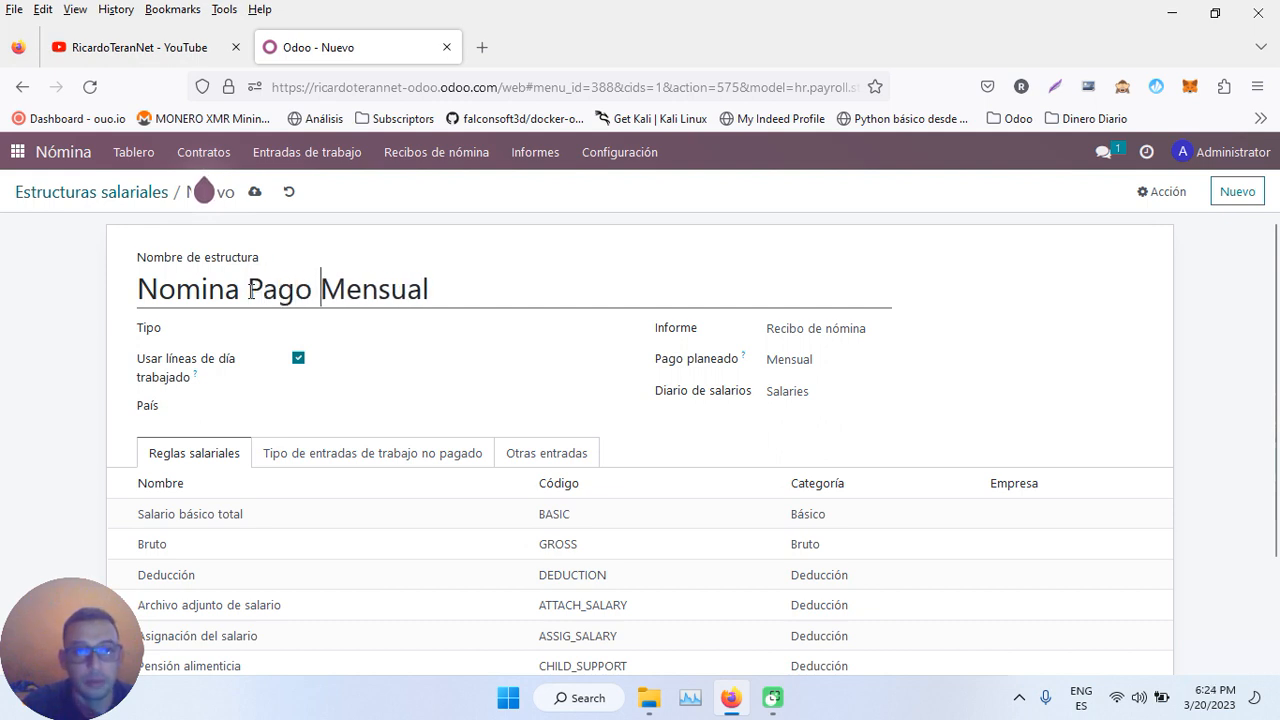
pyautogui.click(357, 334)
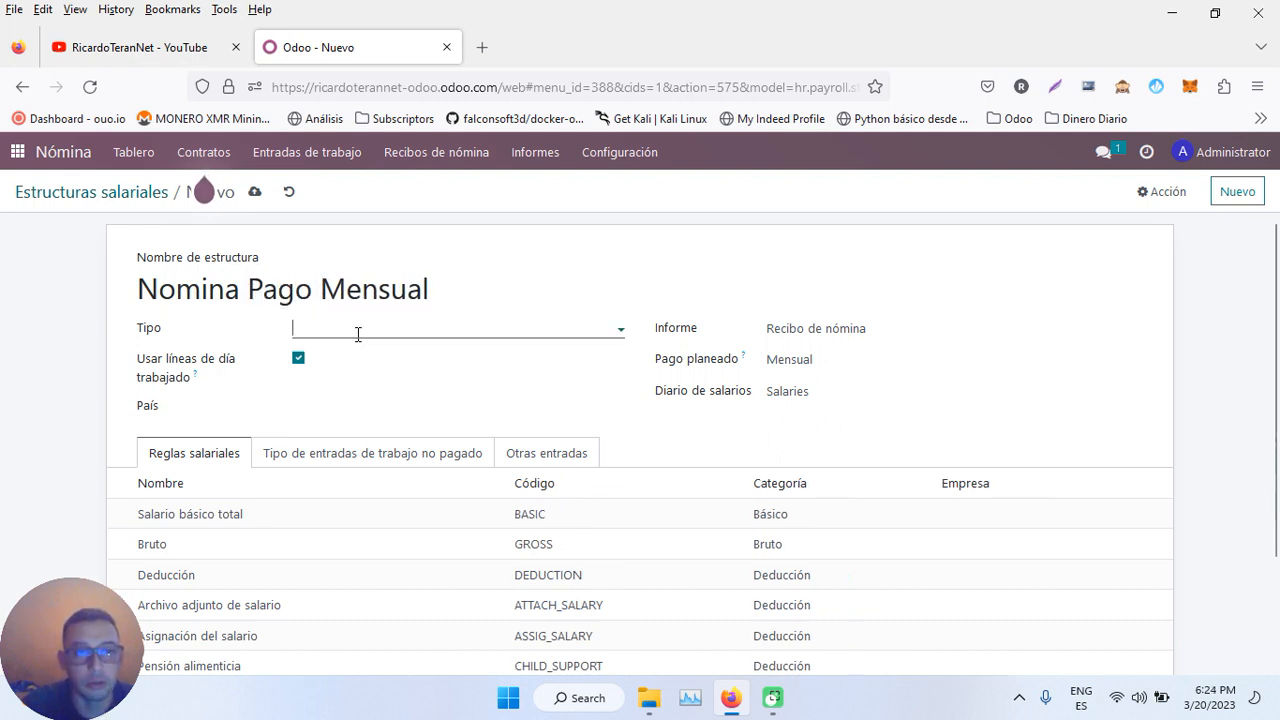
pyautogui.click(386, 404)
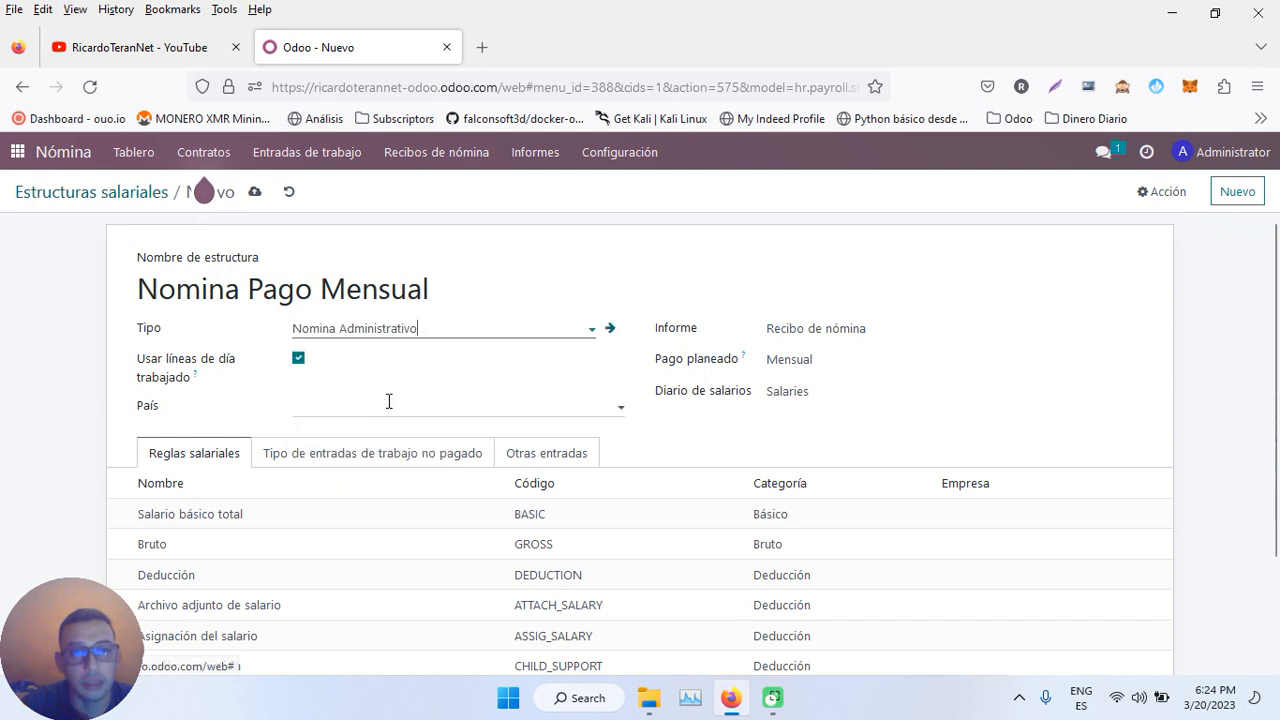
# - Keep Mensual pay and the Salaries journal, save, and expand the Nomina Administrativo group
pyautogui.scroll(-2, 508, 334)
pyautogui.click(767, 226)
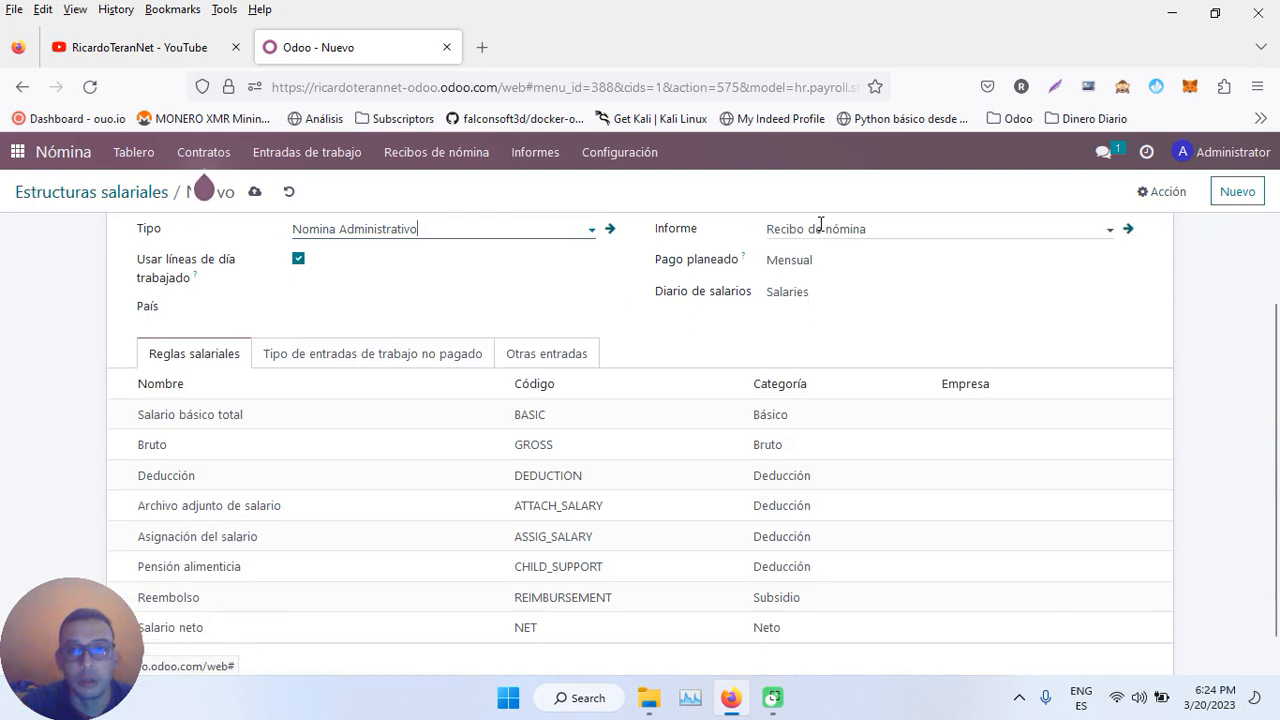
pyautogui.click(790, 262)
pyautogui.click(797, 271)
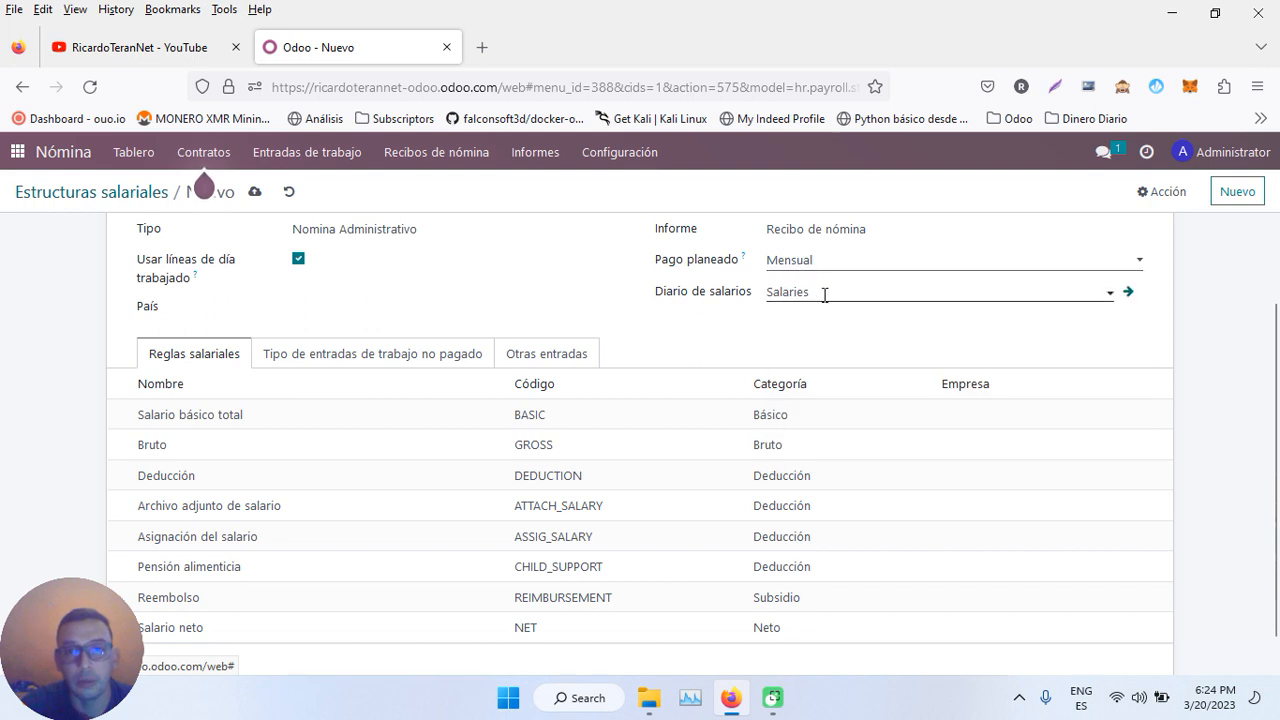
pyautogui.click(825, 293)
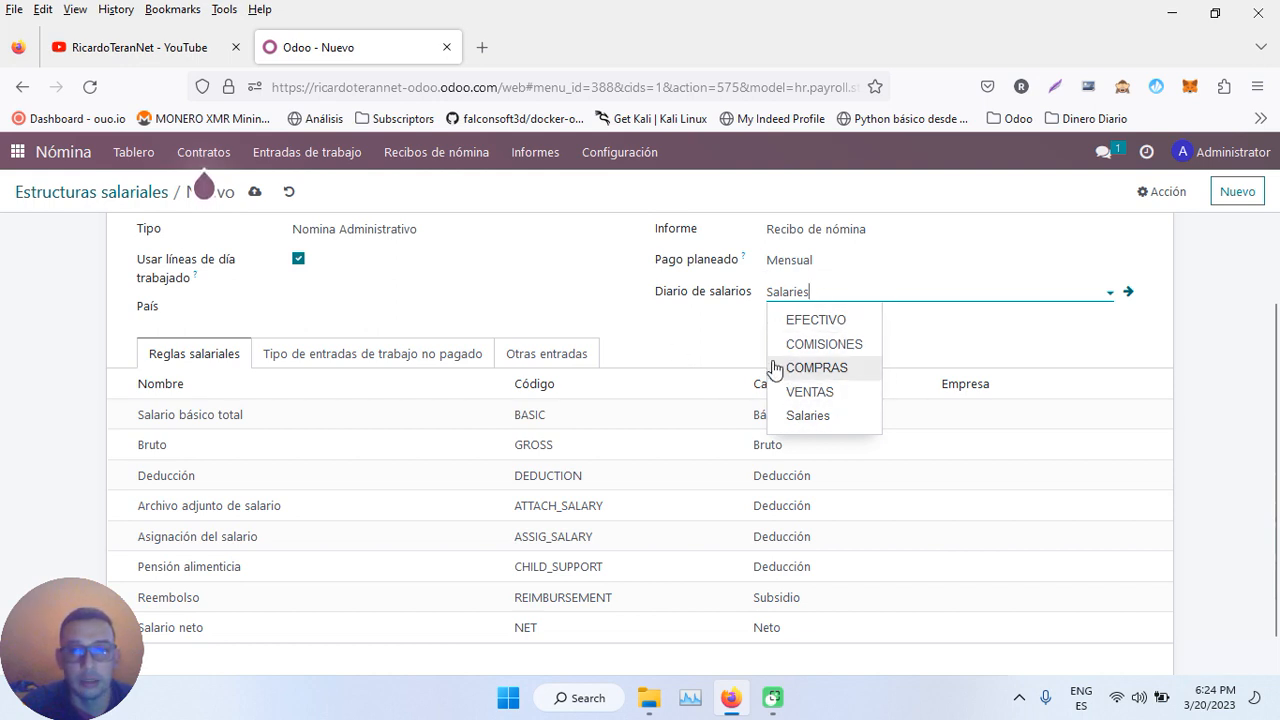
pyautogui.click(670, 340)
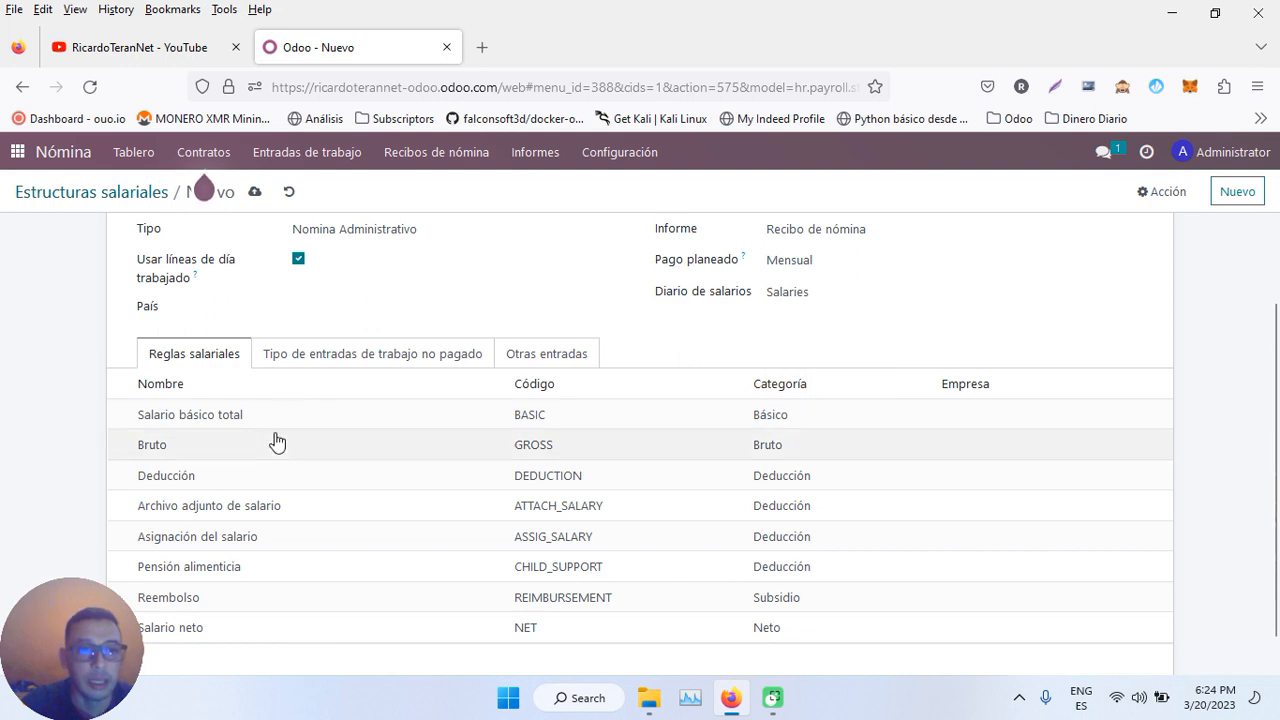
pyautogui.scroll(-1, 183, 520)
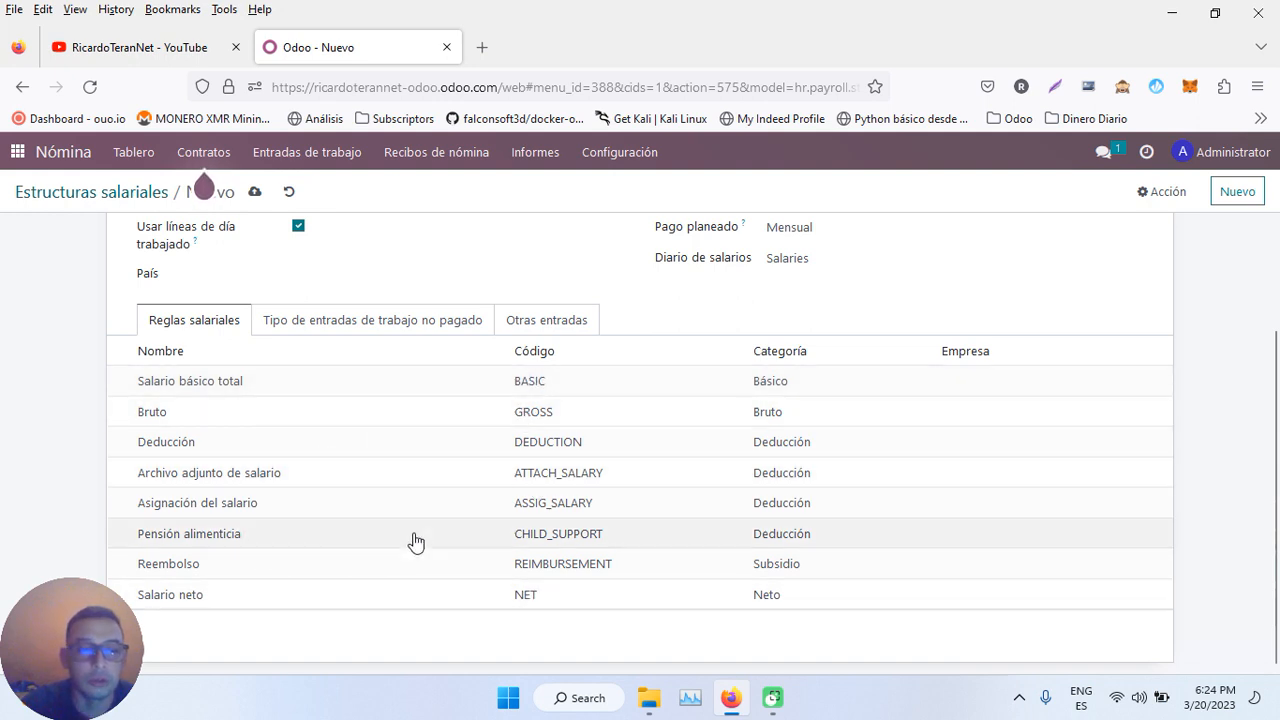
pyautogui.scroll(3, 500, 322)
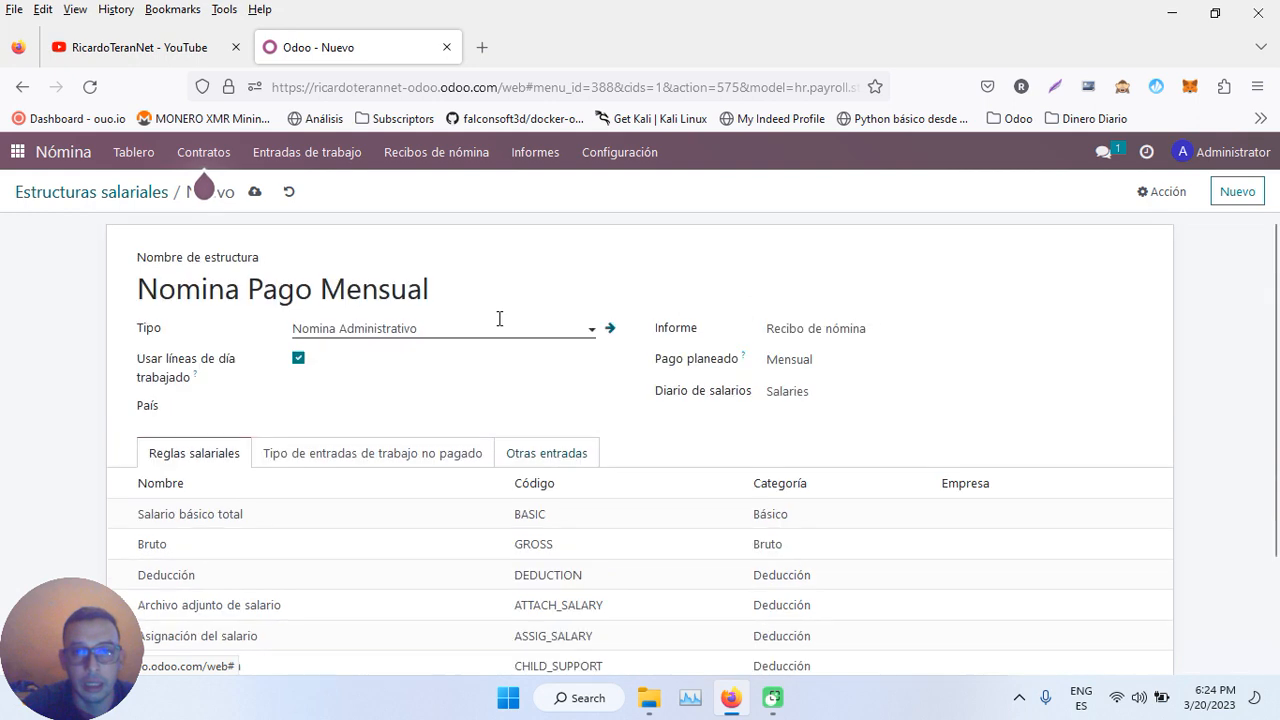
pyautogui.click(255, 193)
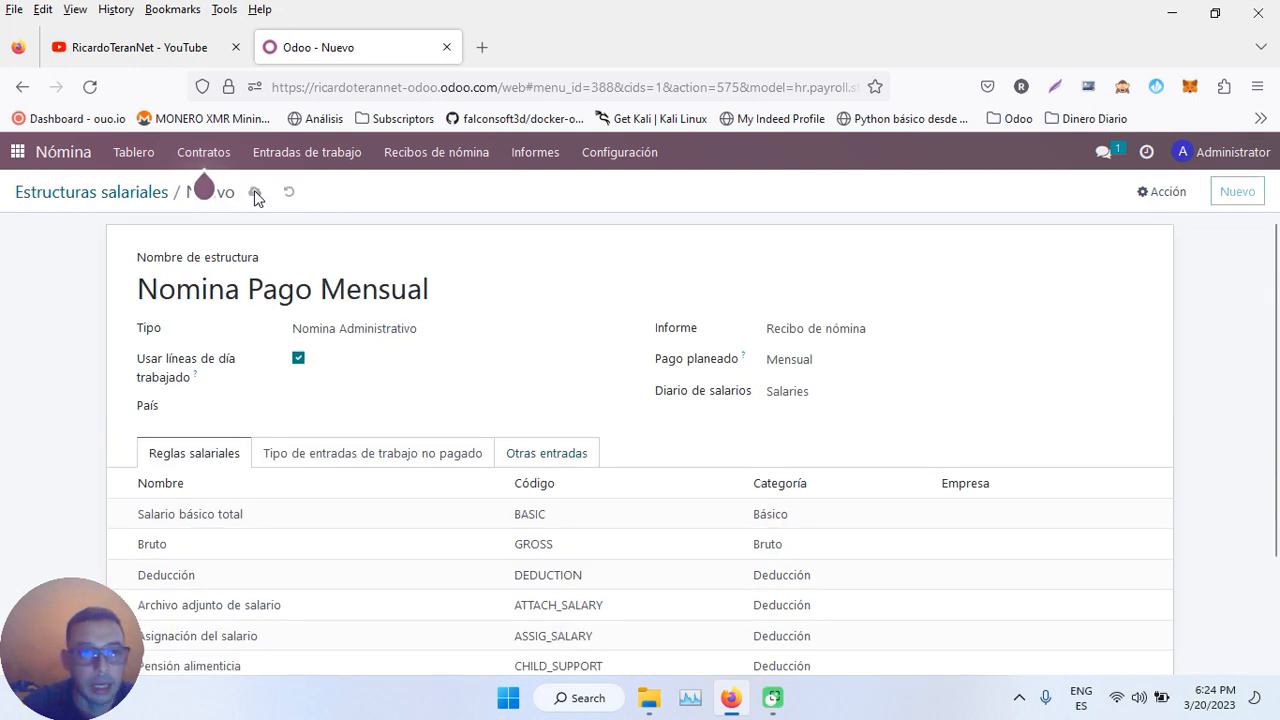
pyautogui.click(132, 195)
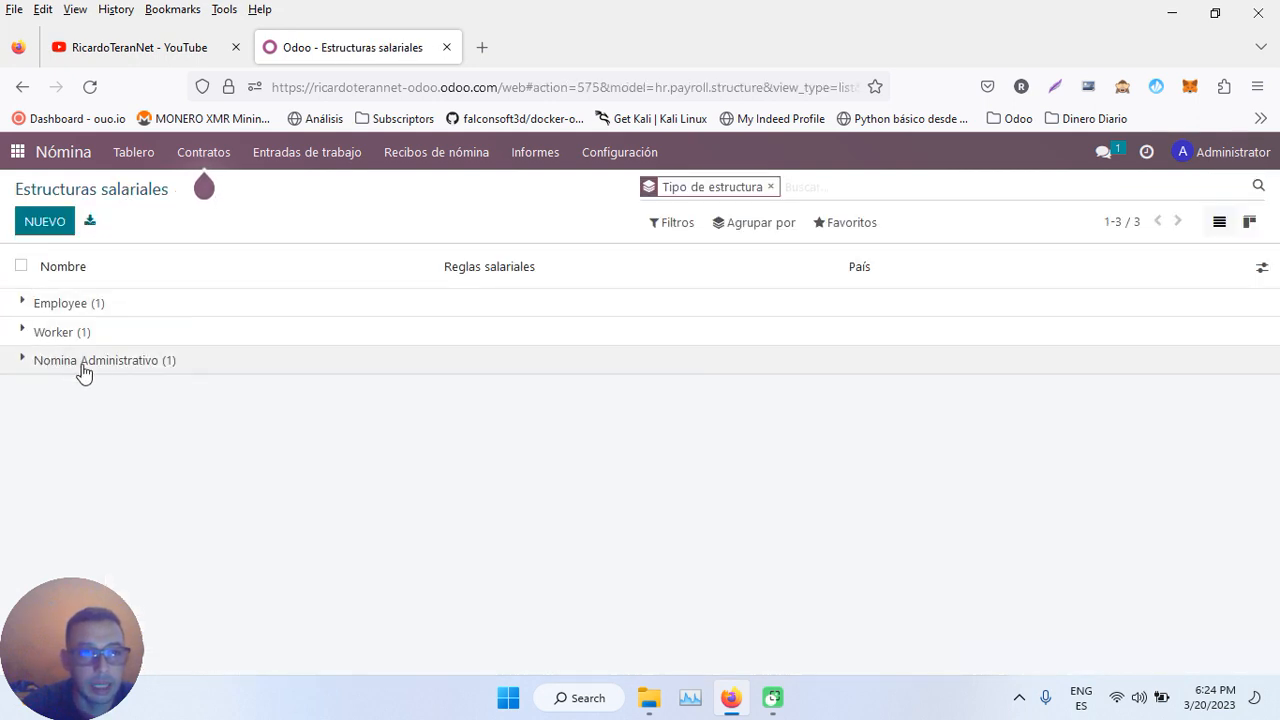
pyautogui.click(24, 362)
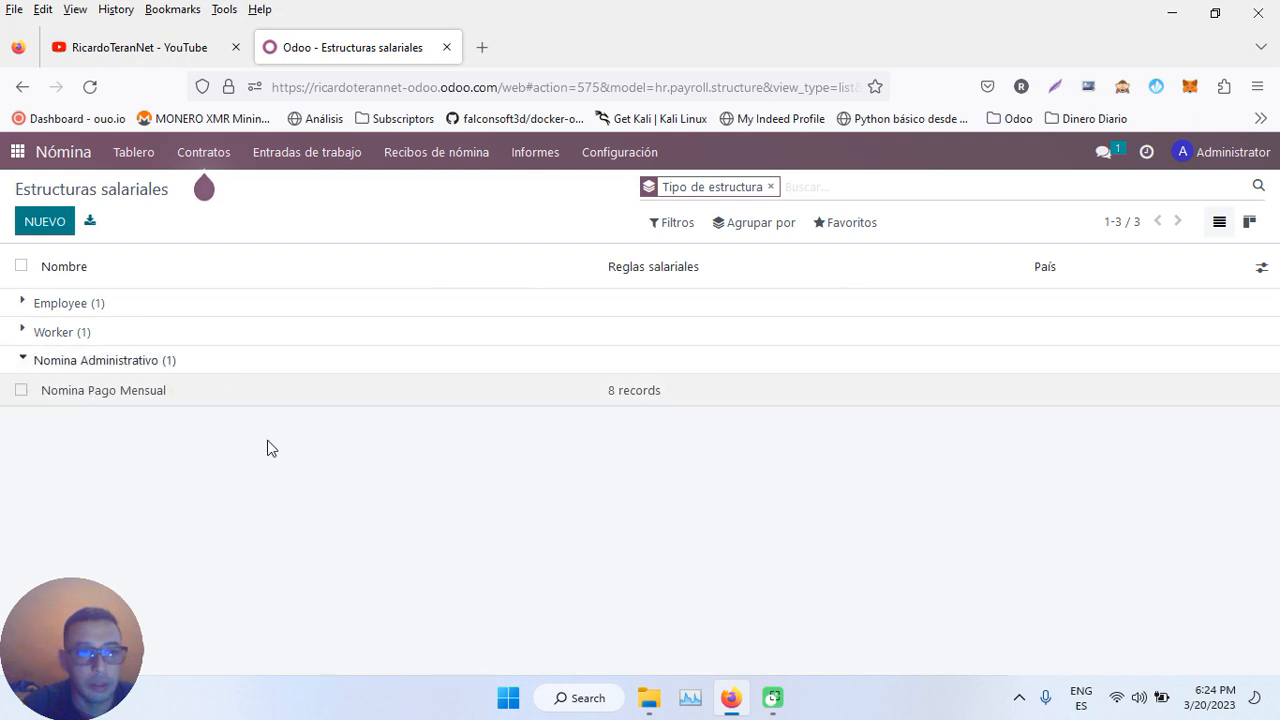
# - Create 'Nomina Pago Quincenal' with Quincenal pay under Nomina Administrativo, save, and return to the list
pyautogui.click(45, 224)
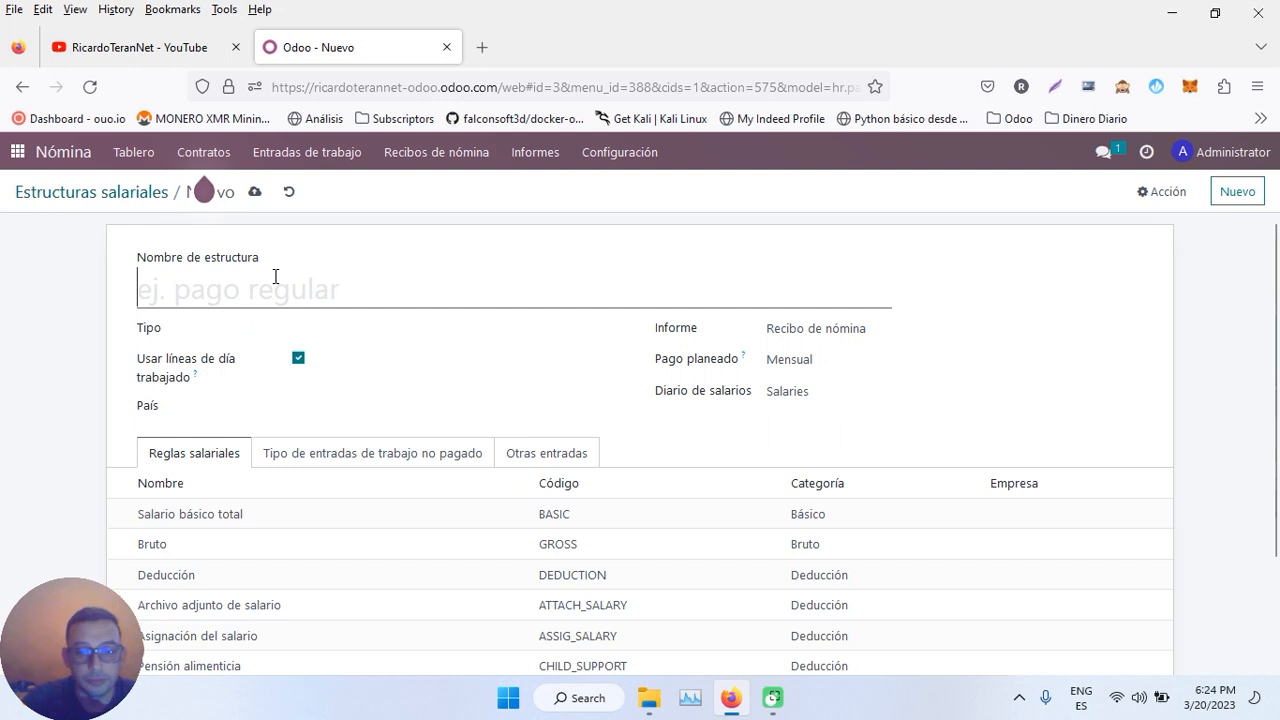
pyautogui.write('Nomni')
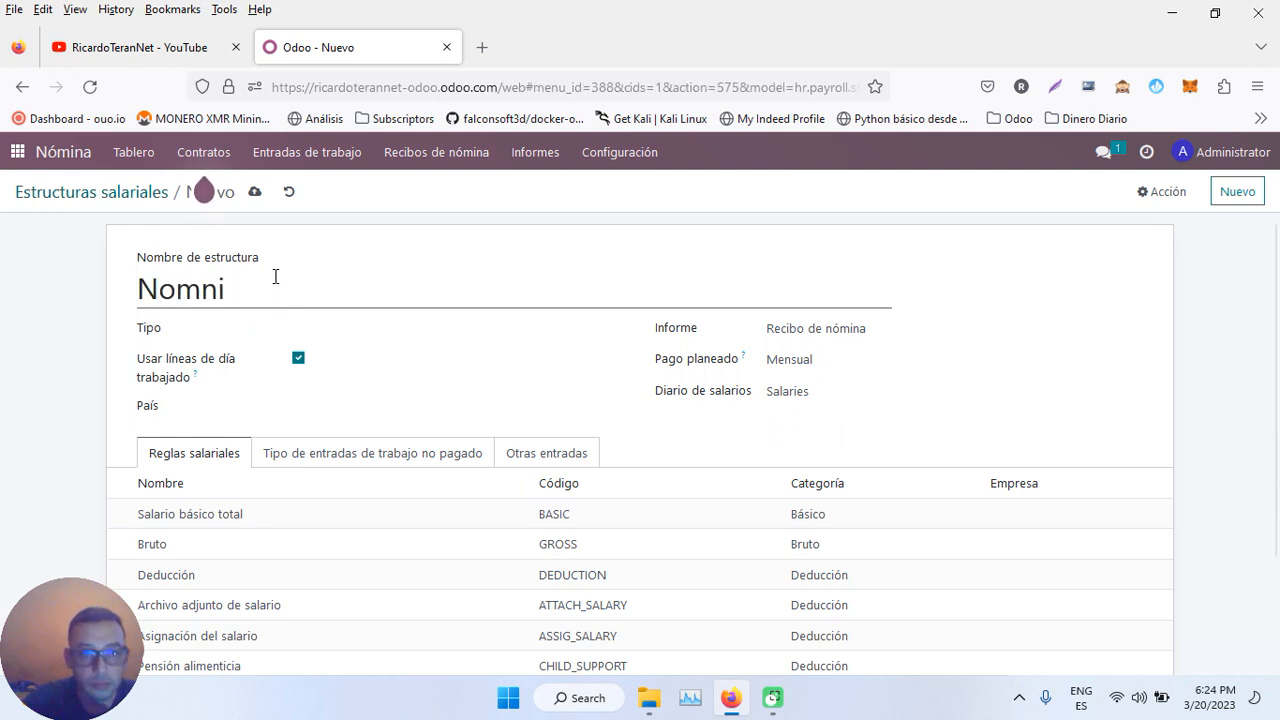
pyautogui.press('BackSpace')
pyautogui.press('BackSpace')
pyautogui.write('ina Pa')
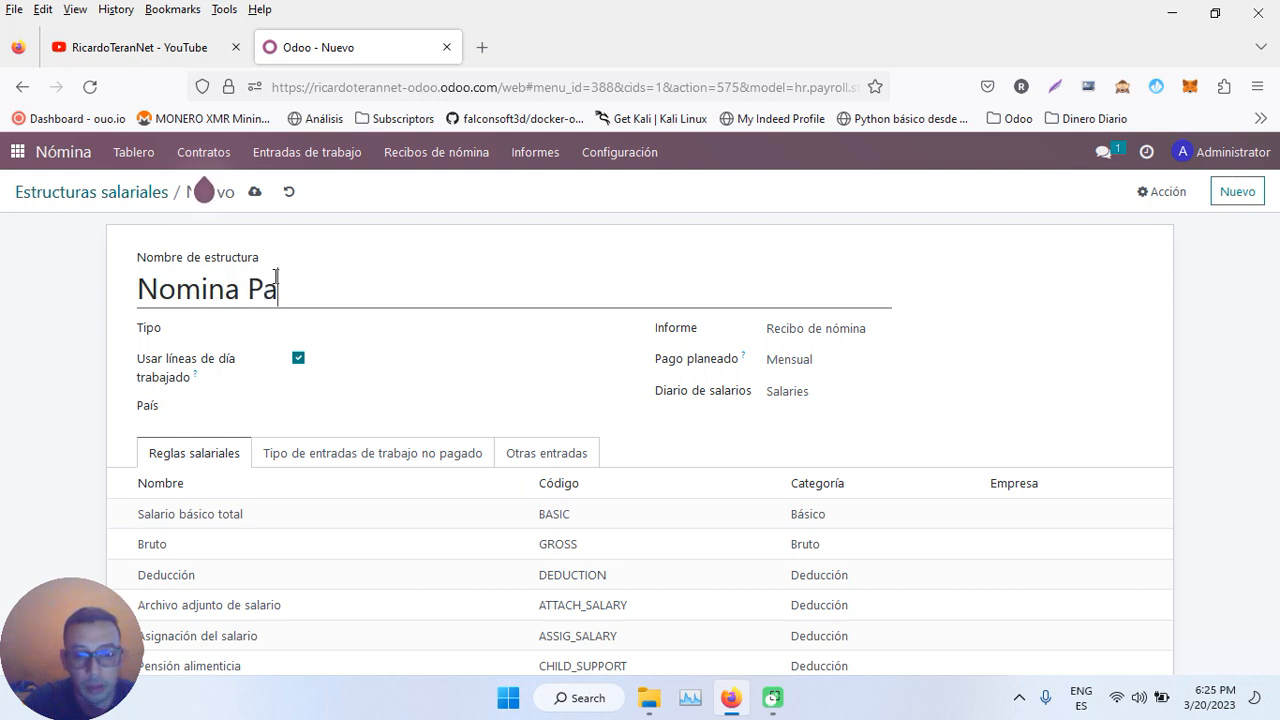
pyautogui.write('go Quincem')
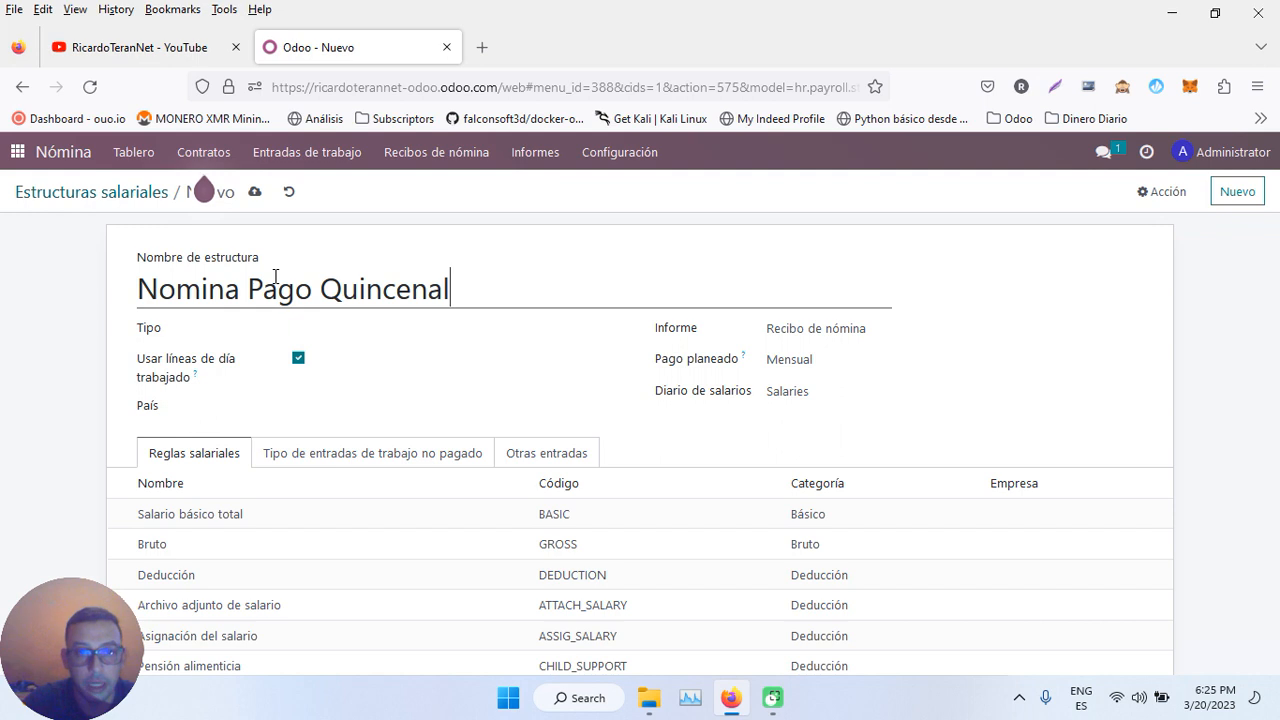
pyautogui.click(806, 366)
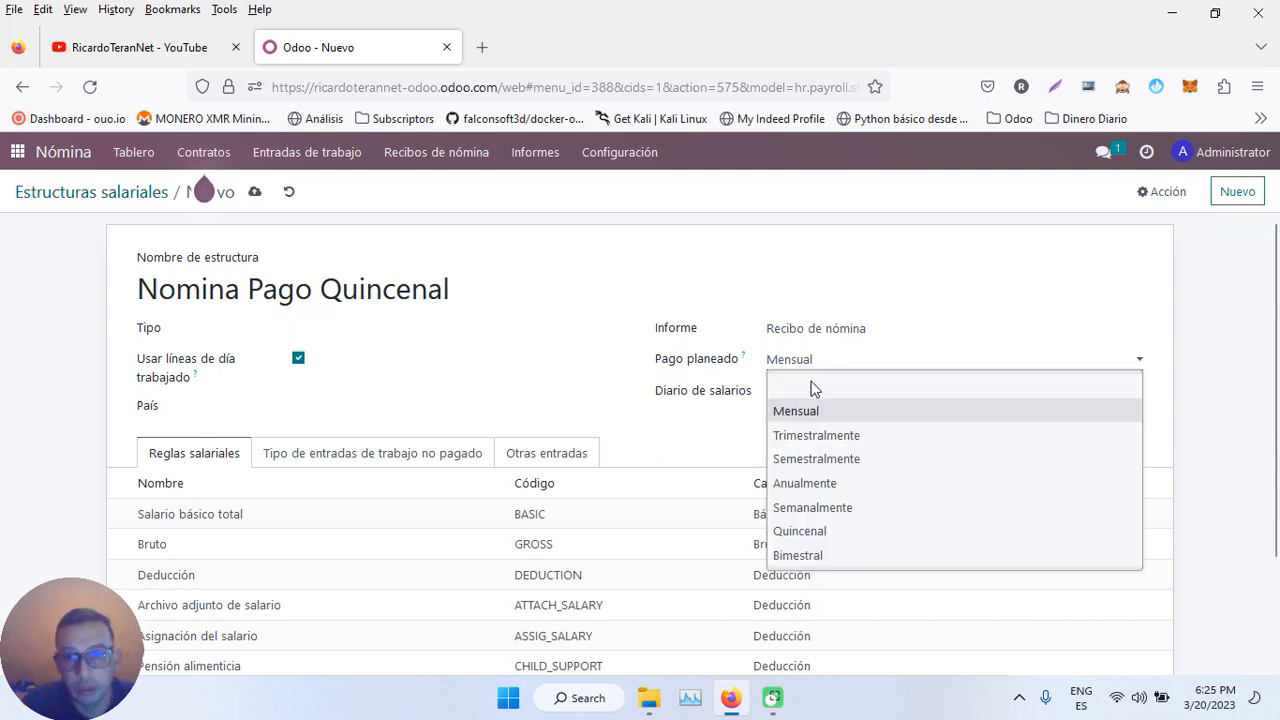
pyautogui.click(820, 530)
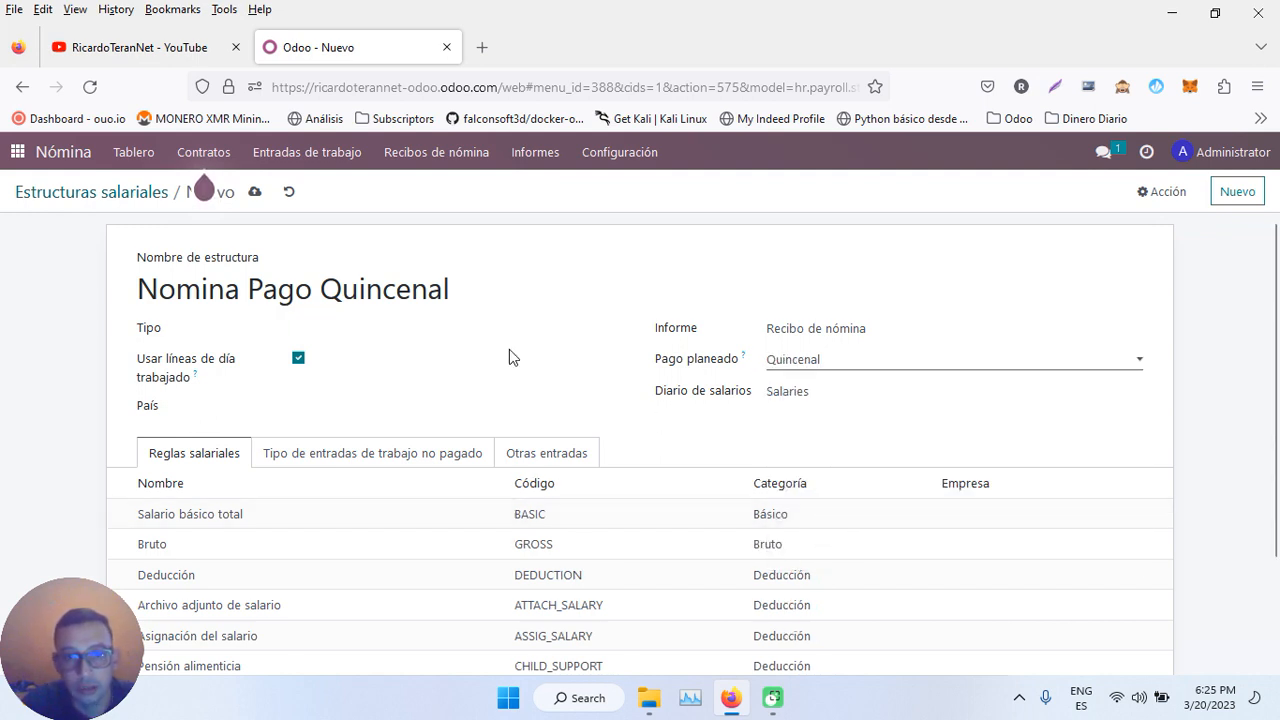
pyautogui.click(351, 329)
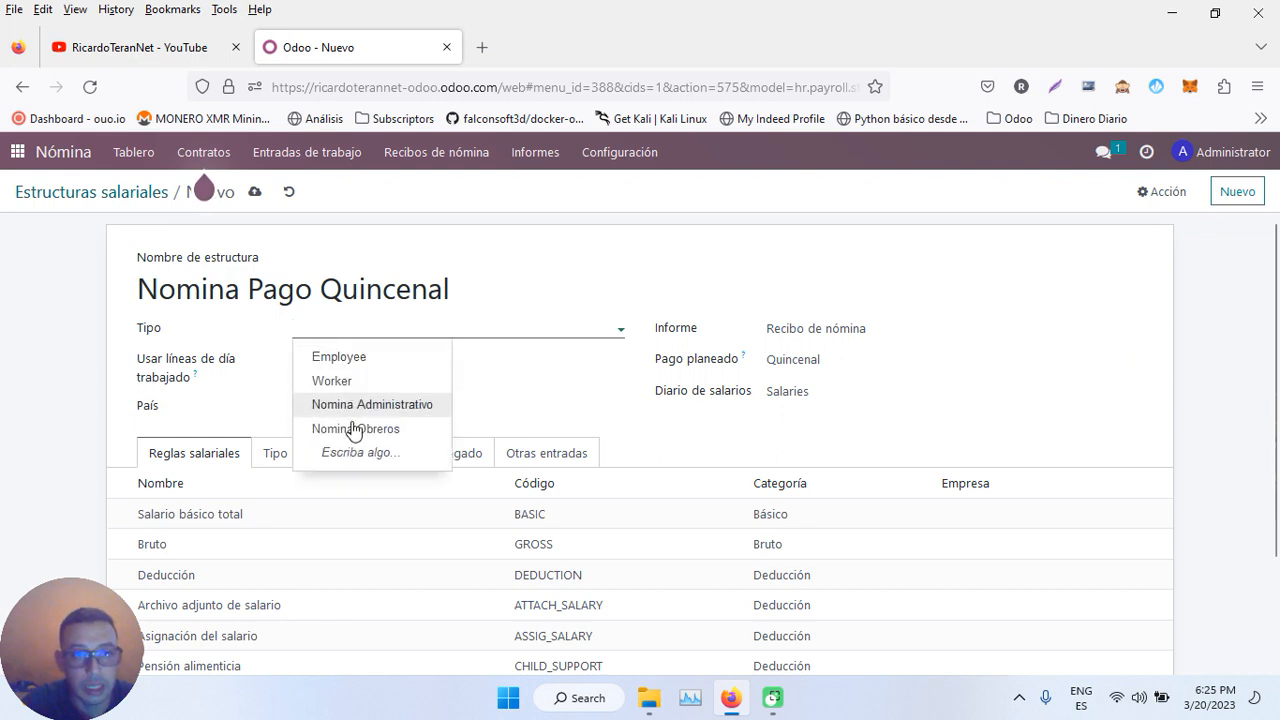
pyautogui.click(415, 406)
pyautogui.click(255, 191)
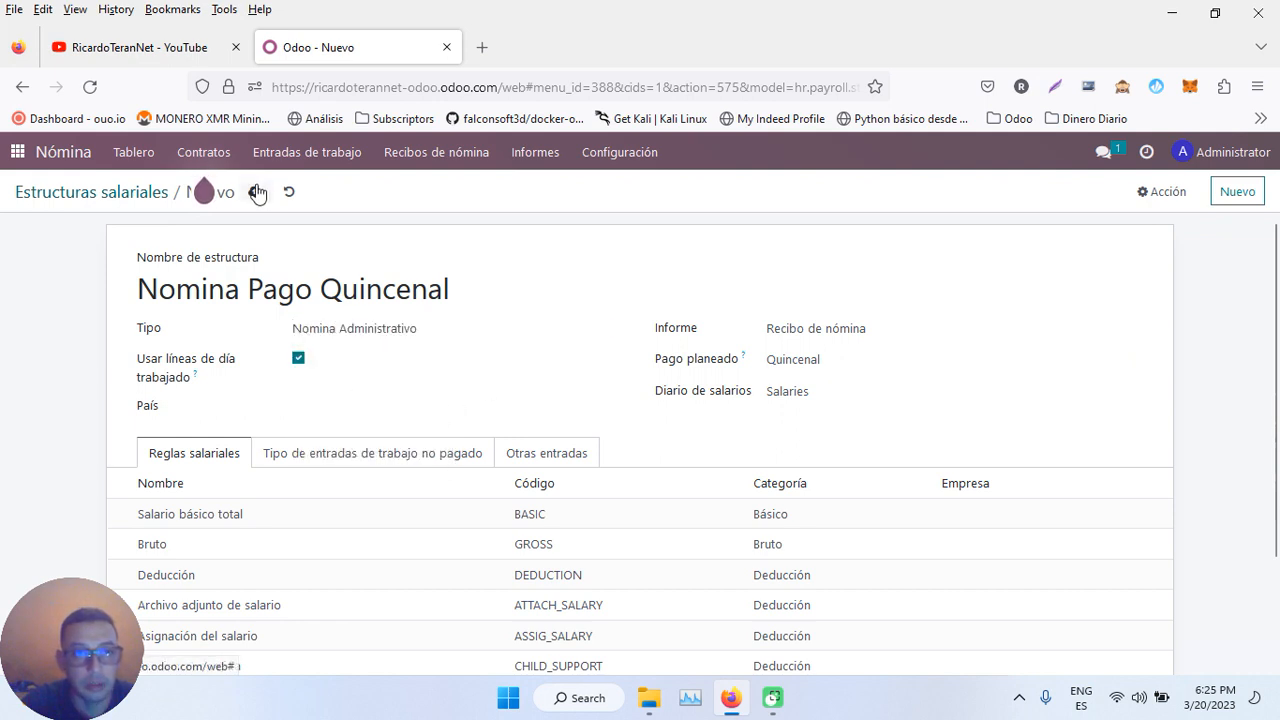
pyautogui.click(91, 195)
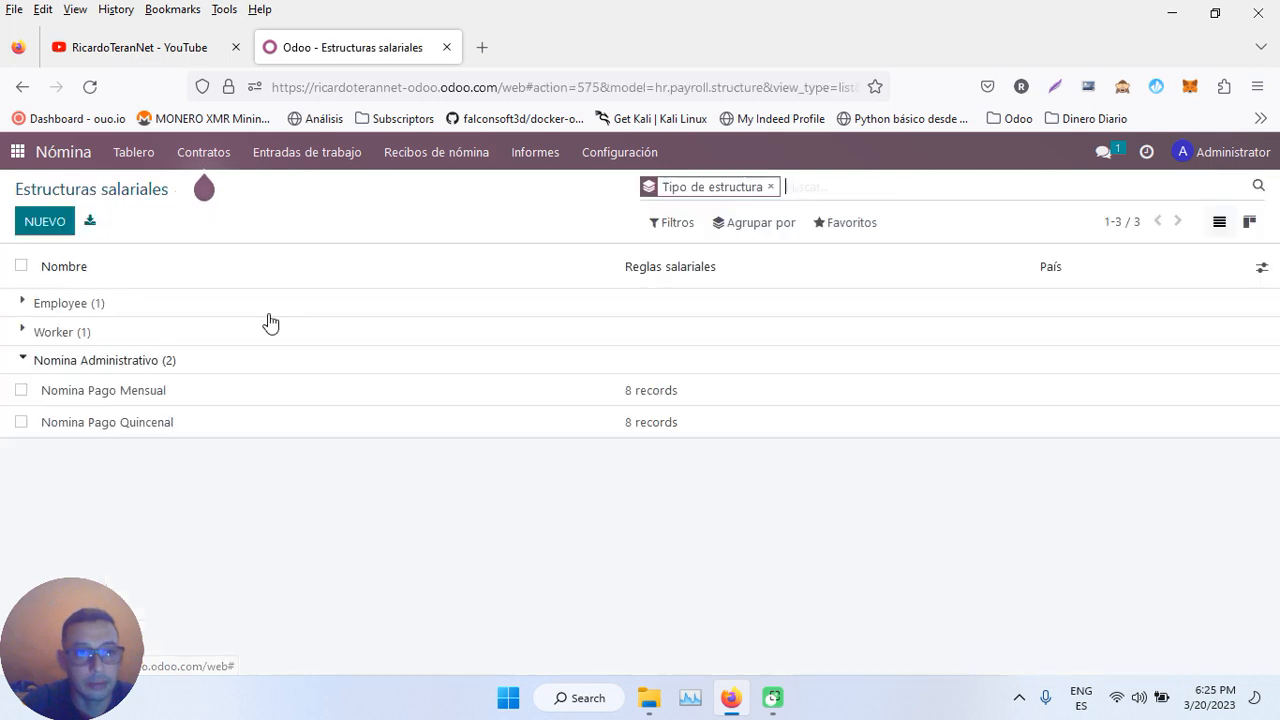
pyautogui.click(70, 366)
# - In the salary rules list, confirm Nomina Pago Mensual and Nomina Pago Quincenal each have 8 rules
pyautogui.click(55, 365)
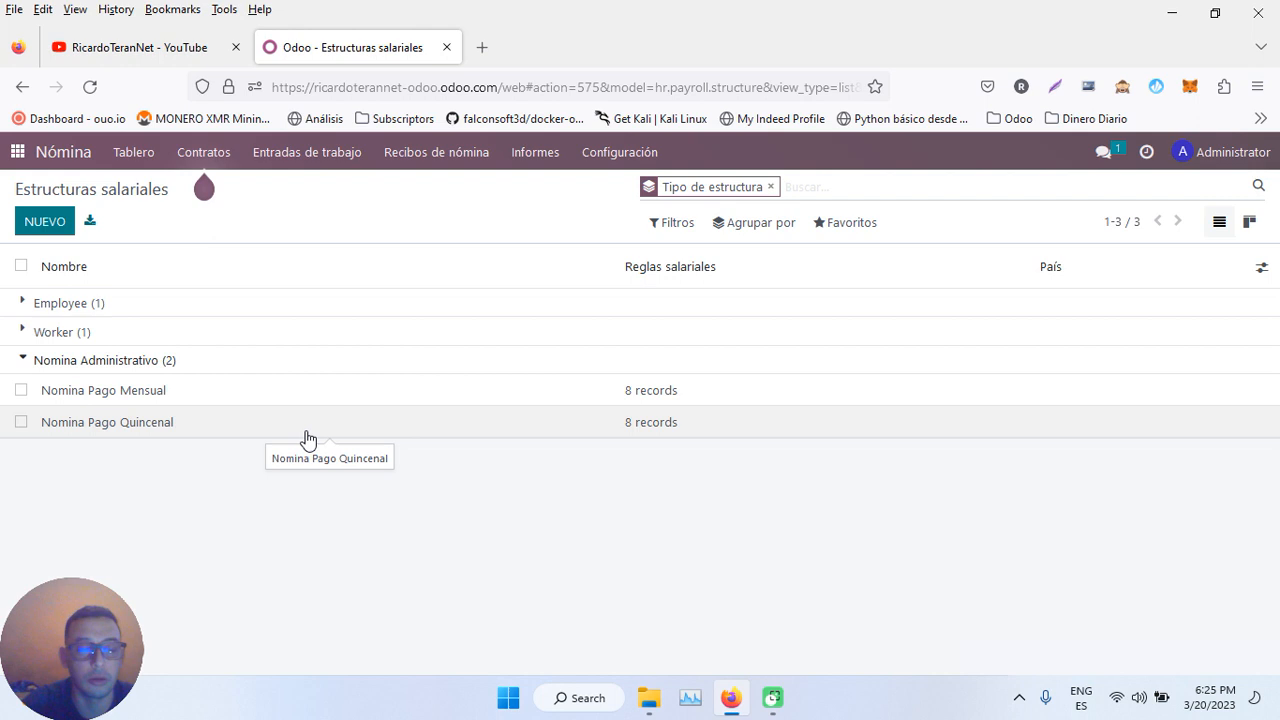
pyautogui.click(643, 155)
pyautogui.click(625, 366)
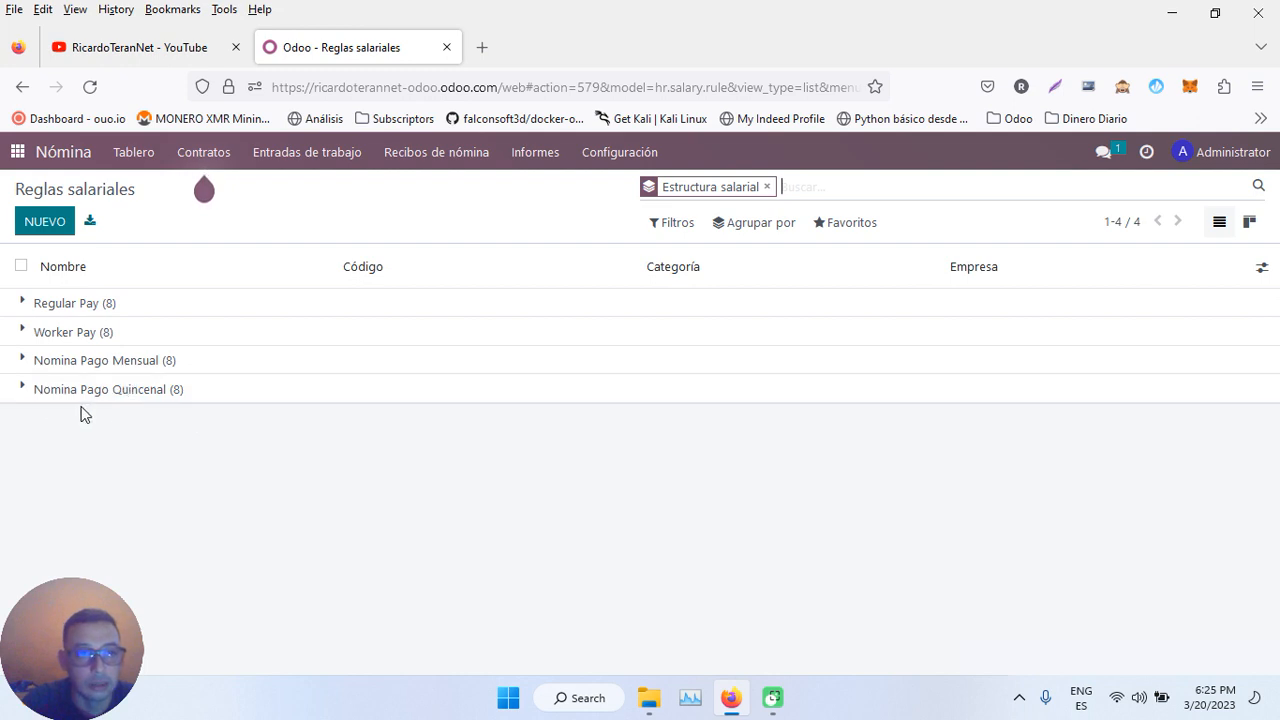
pyautogui.click(22, 362)
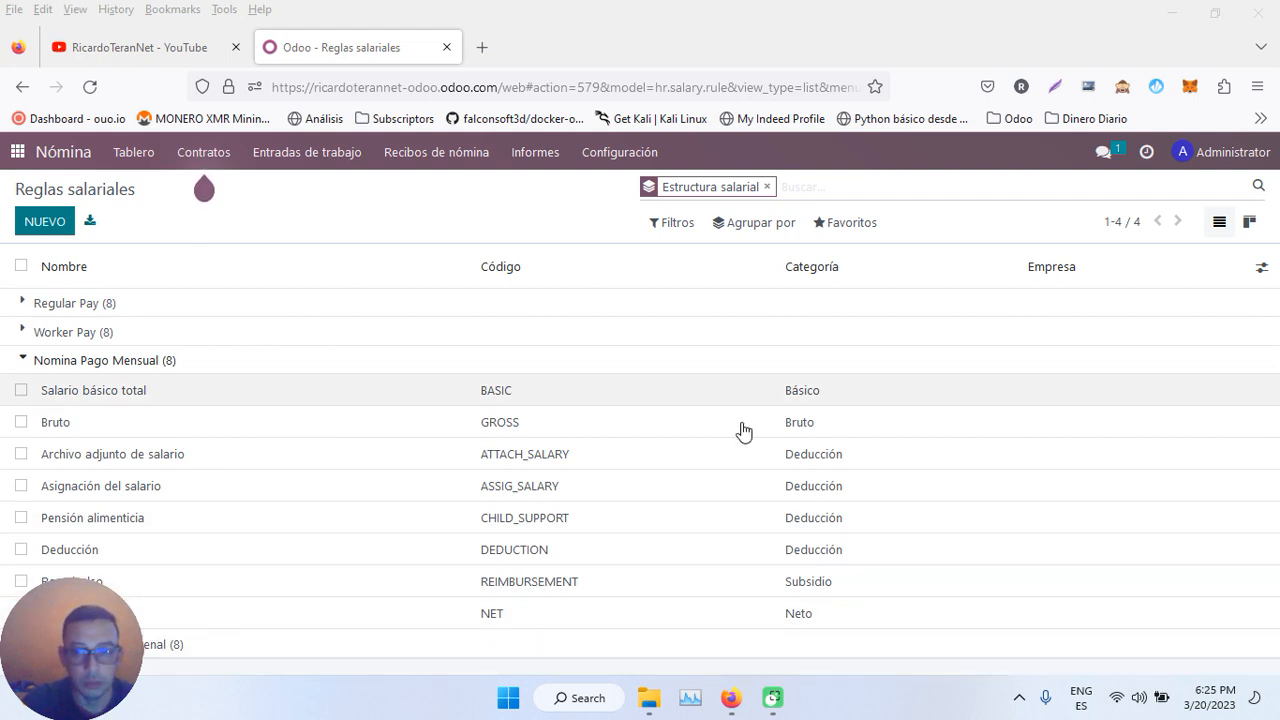
pyautogui.click(125, 362)
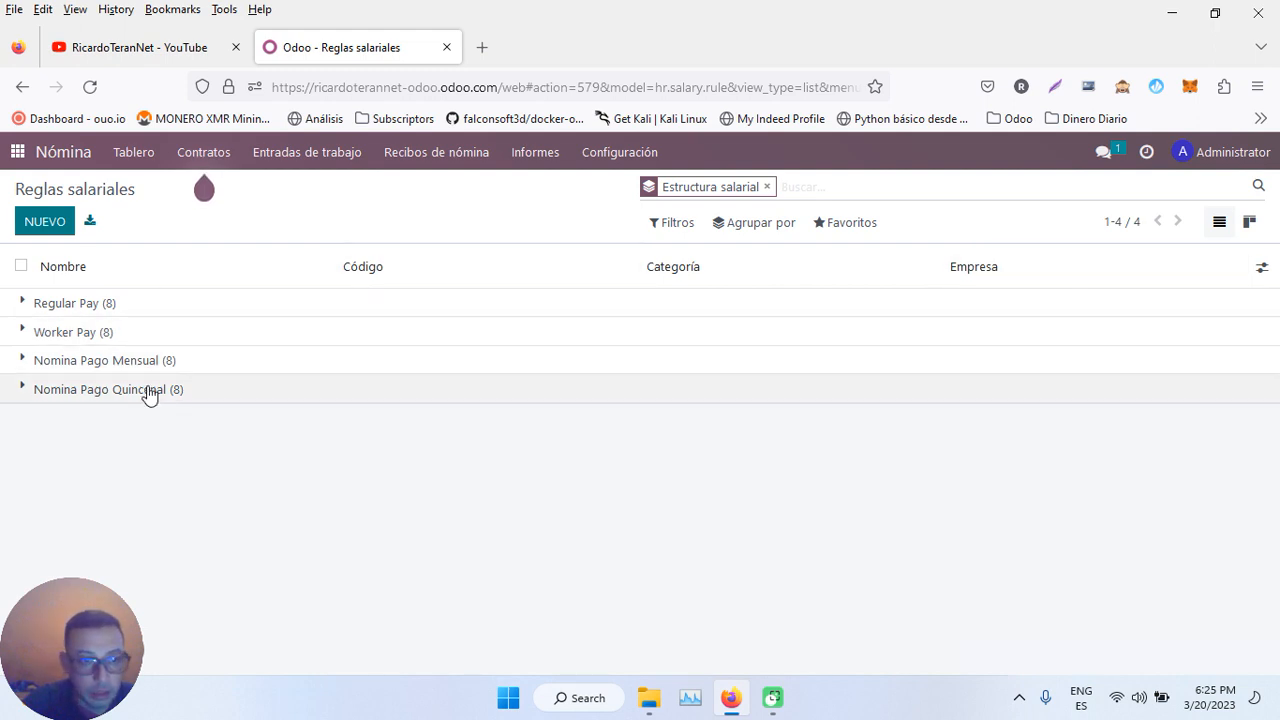
pyautogui.click(103, 396)
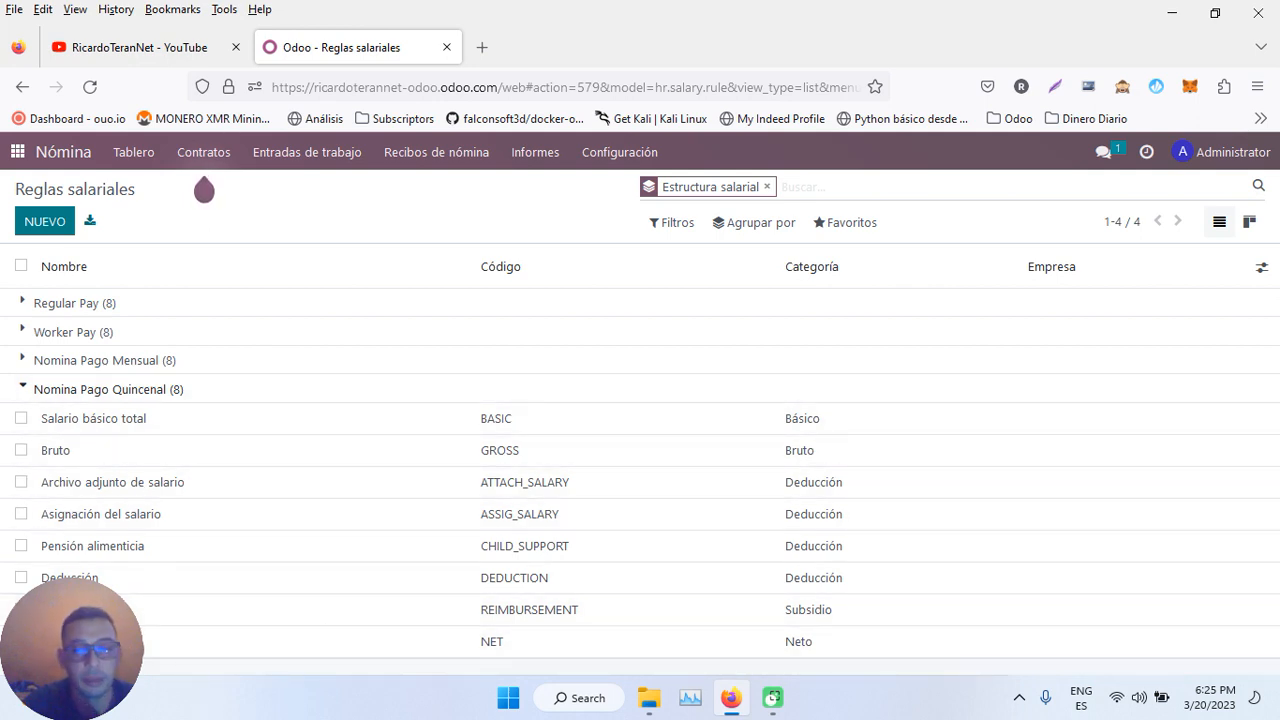
pyautogui.click(146, 386)
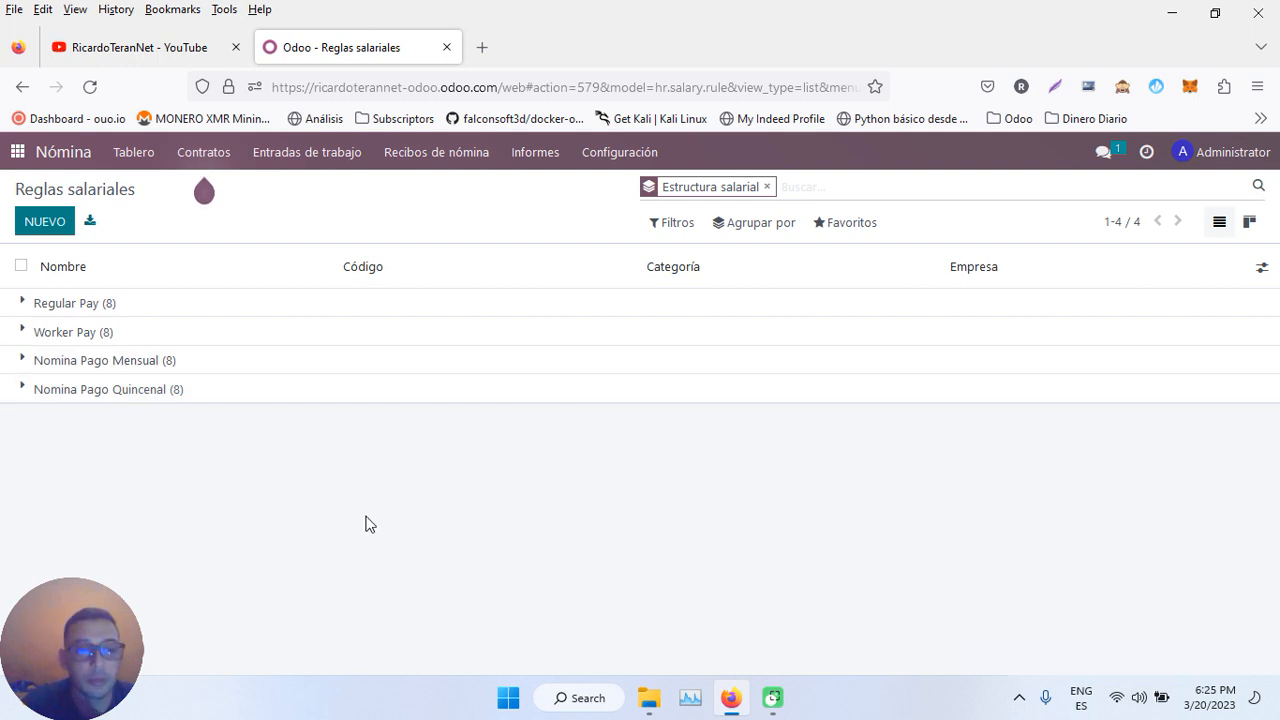
pyautogui.click(17, 152)
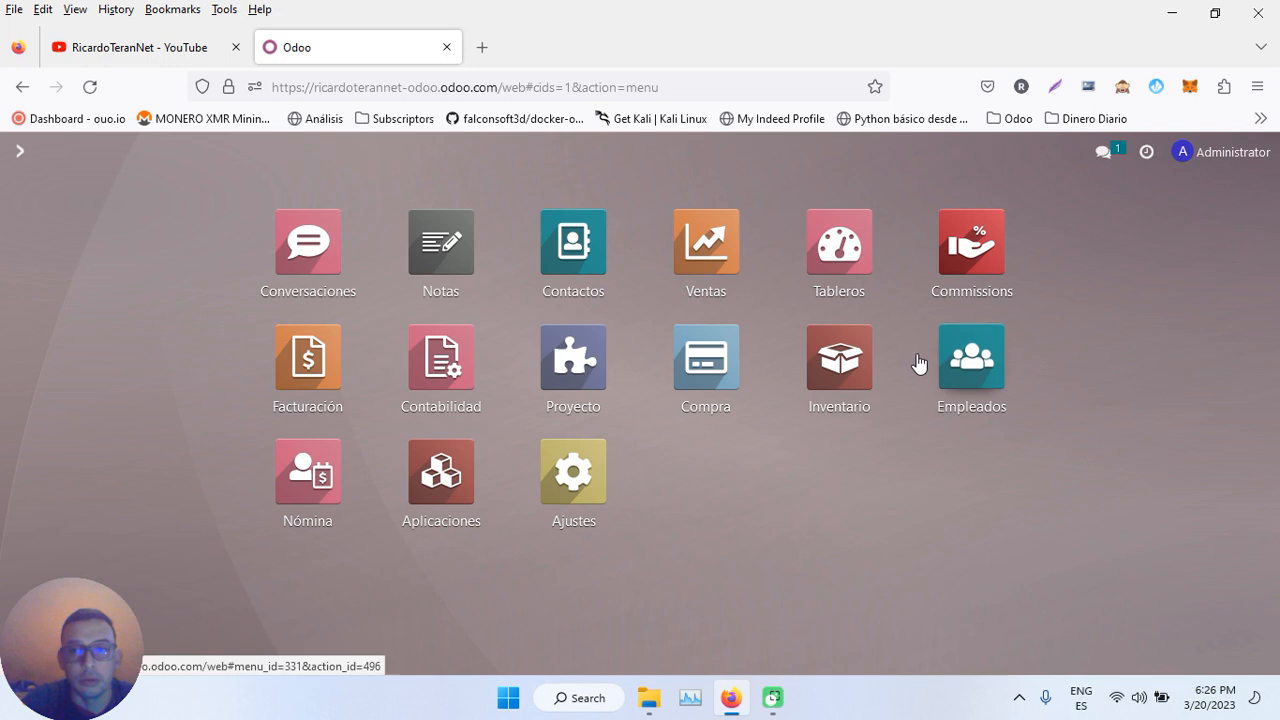
# - Start a new employee with the person's name, job title 'Consultor de Odoo' and work phones
pyautogui.click(975, 365)
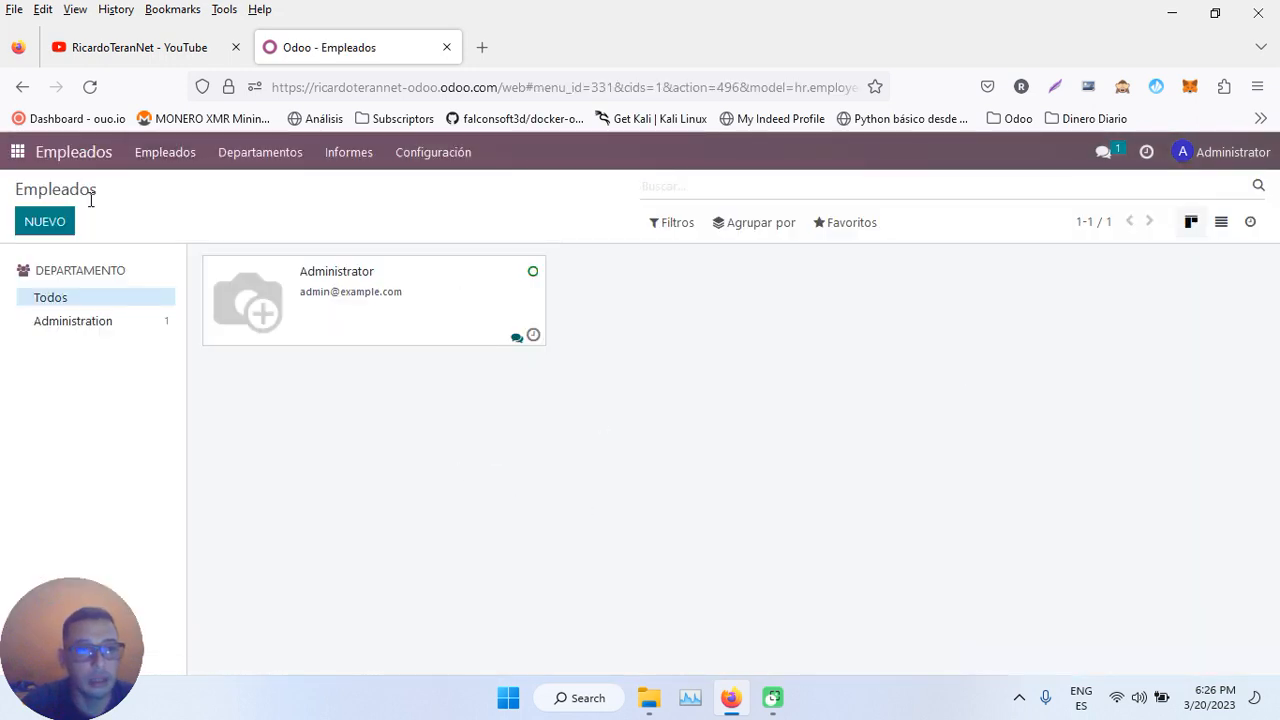
pyautogui.click(44, 224)
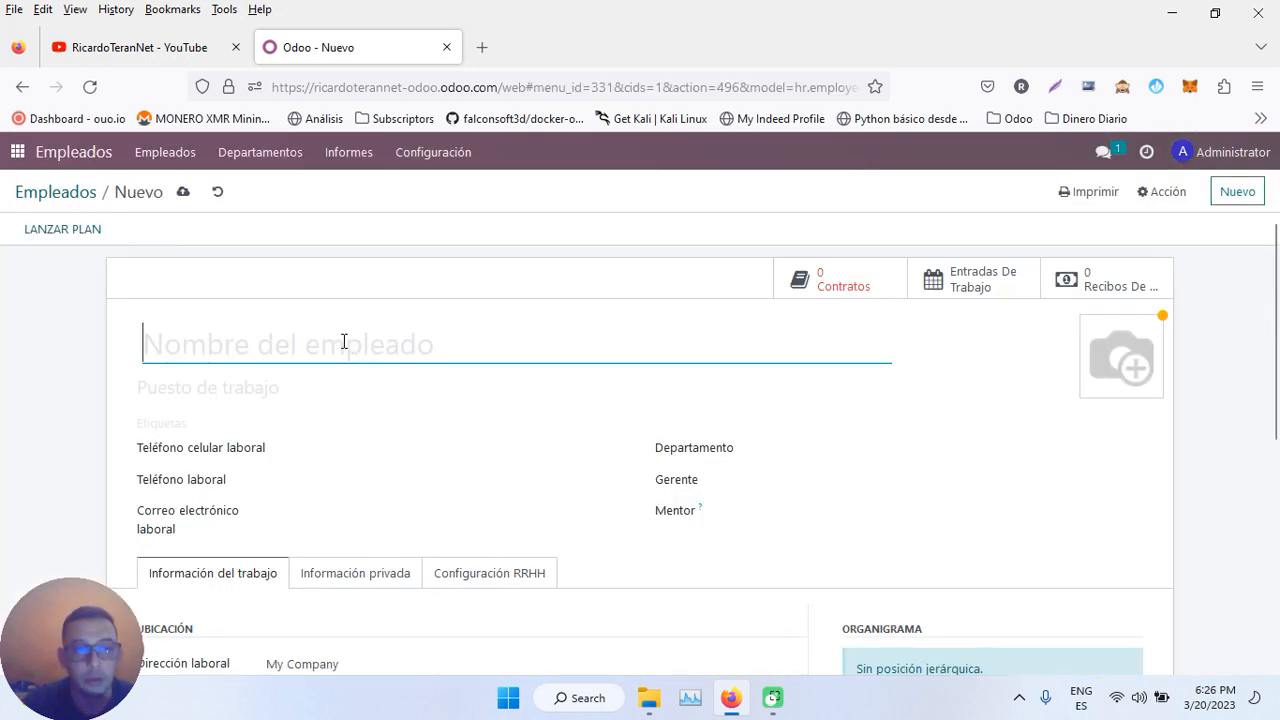
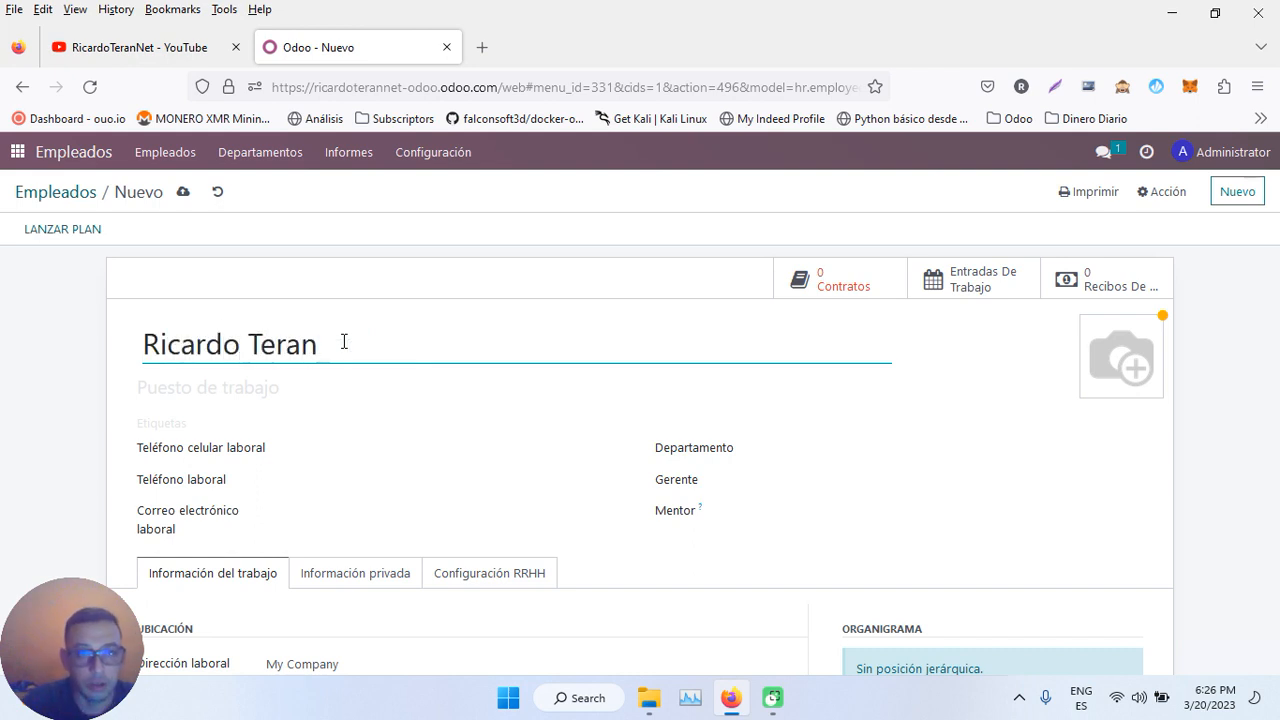
pyautogui.scroll(-2, 406, 423)
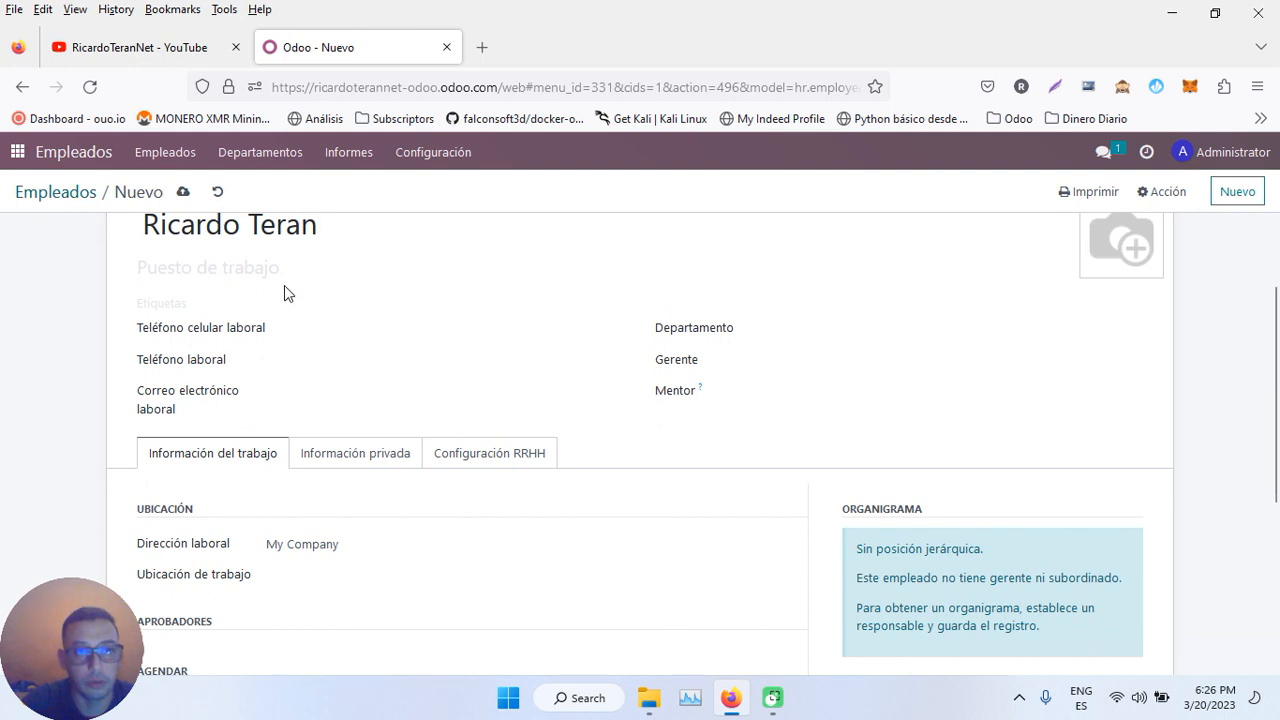
pyautogui.click(270, 276)
pyautogui.write('C')
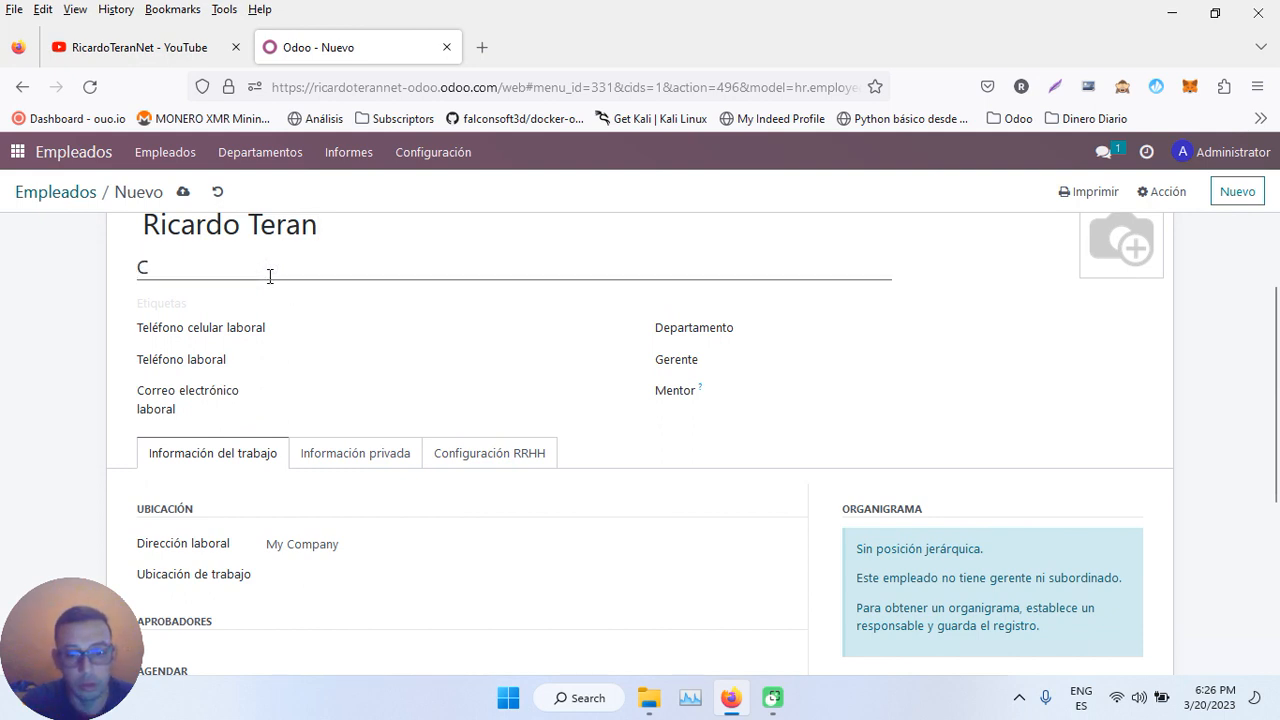
pyautogui.write('onsultor de Odoo')
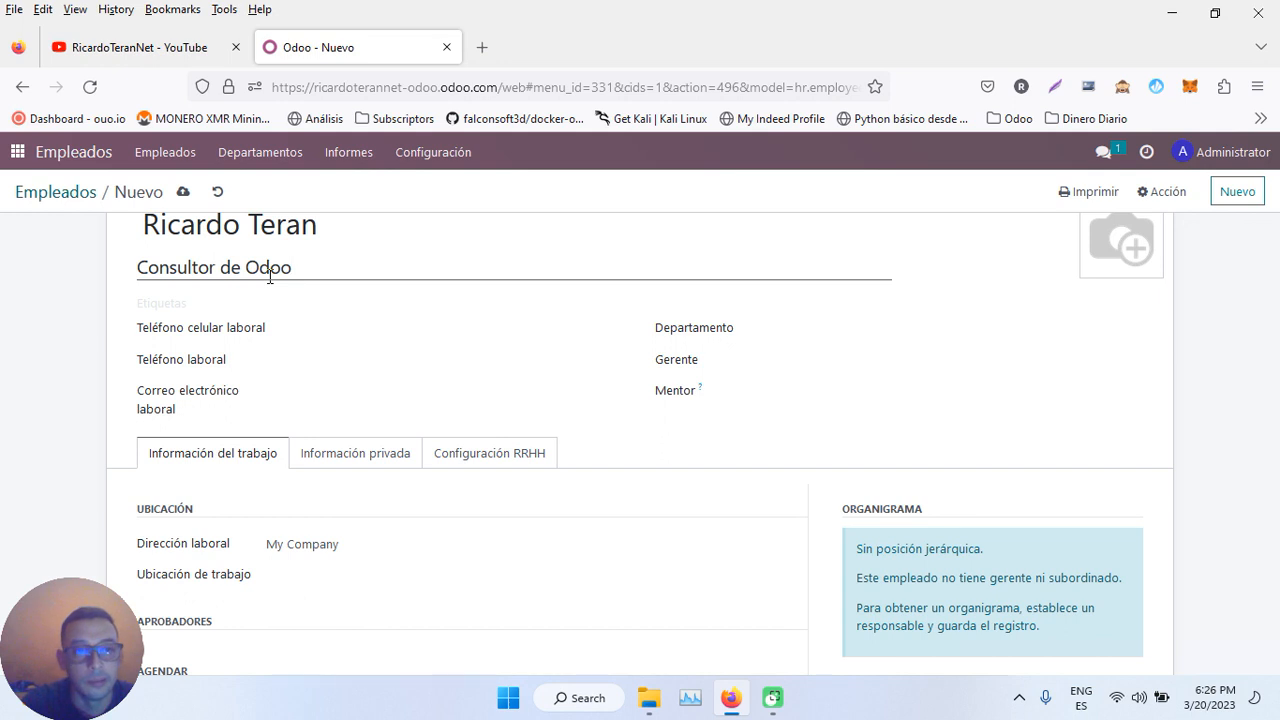
pyautogui.click(321, 324)
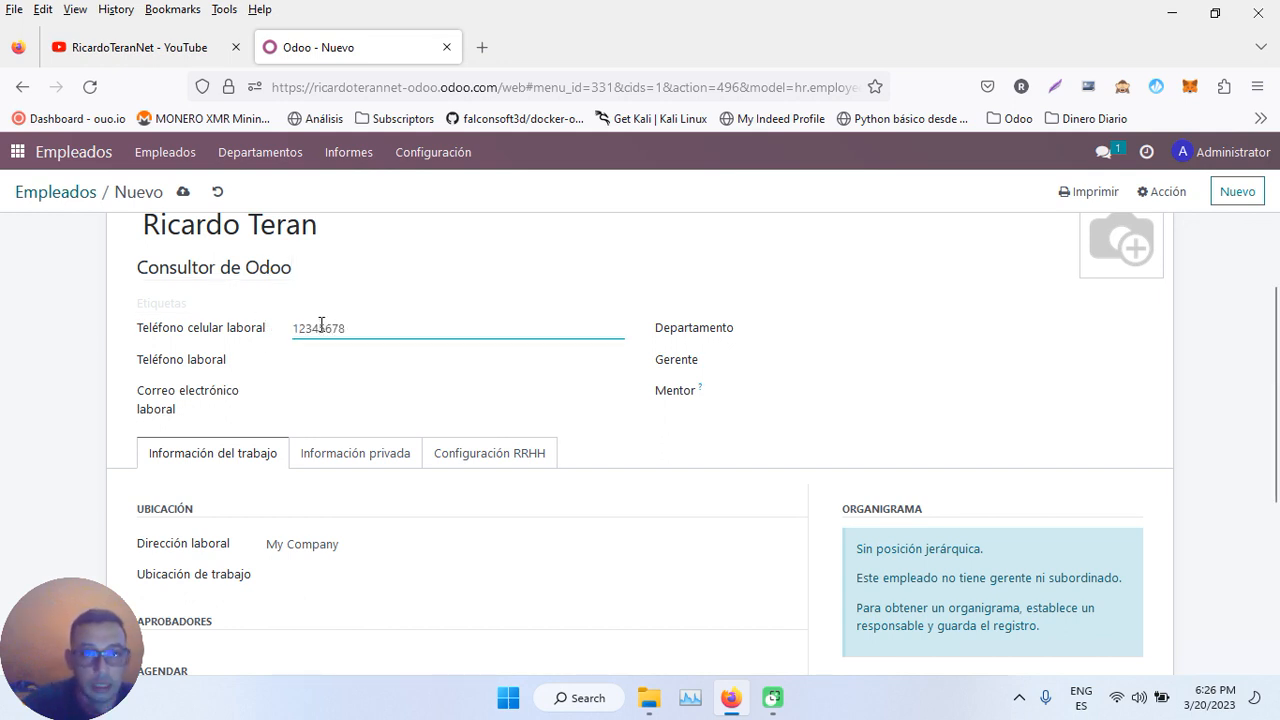
pyautogui.click(323, 364)
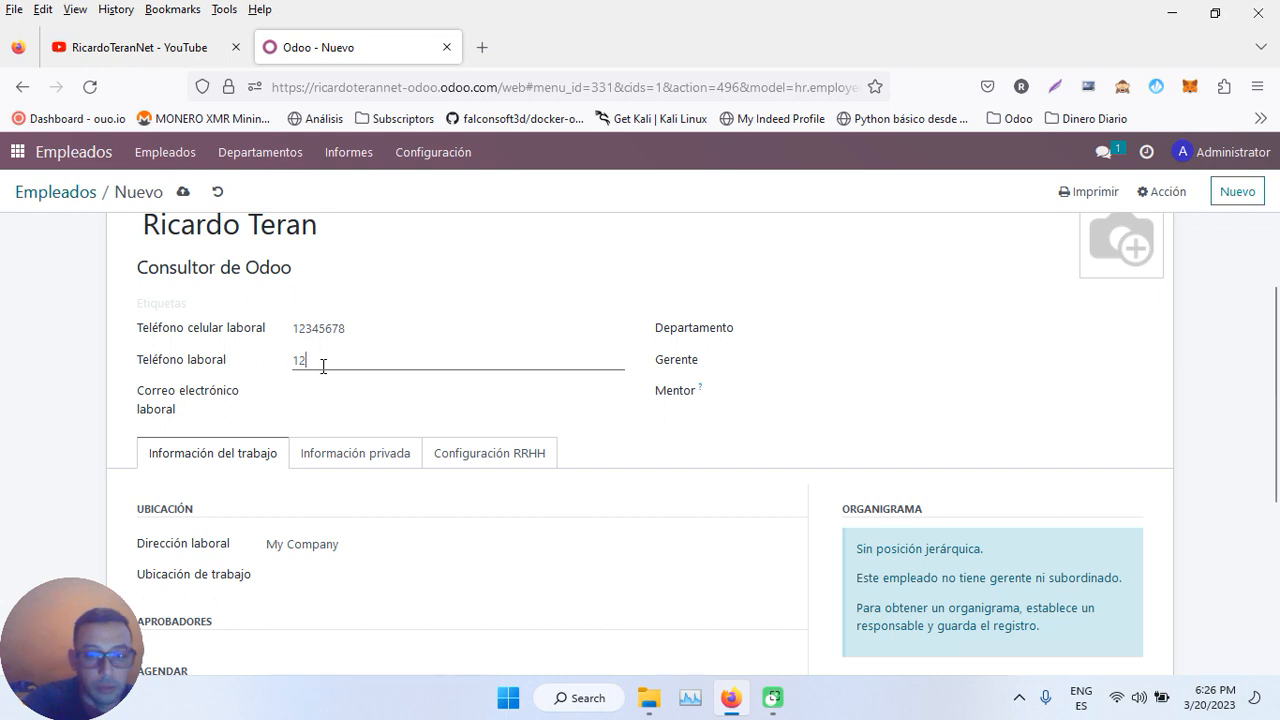
# - Set the employee's manager and the Administration department, reviewing the work address and location options
pyautogui.click(804, 362)
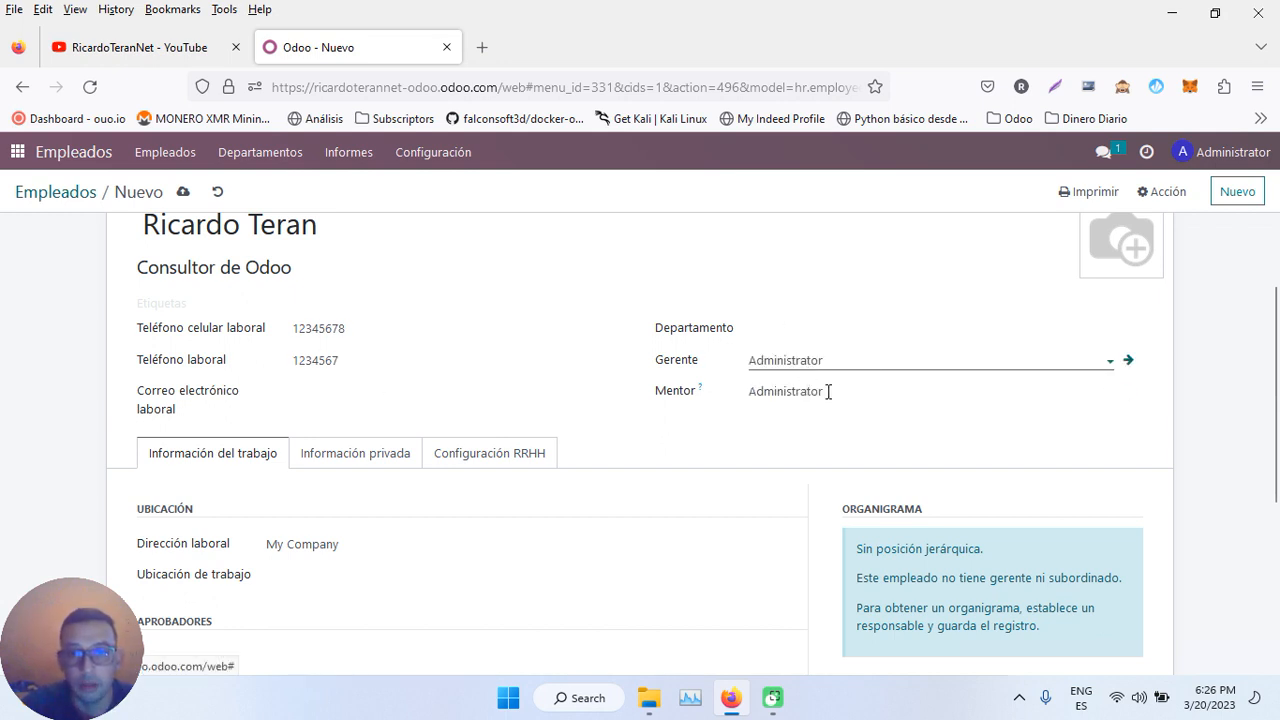
pyautogui.click(803, 330)
pyautogui.click(797, 358)
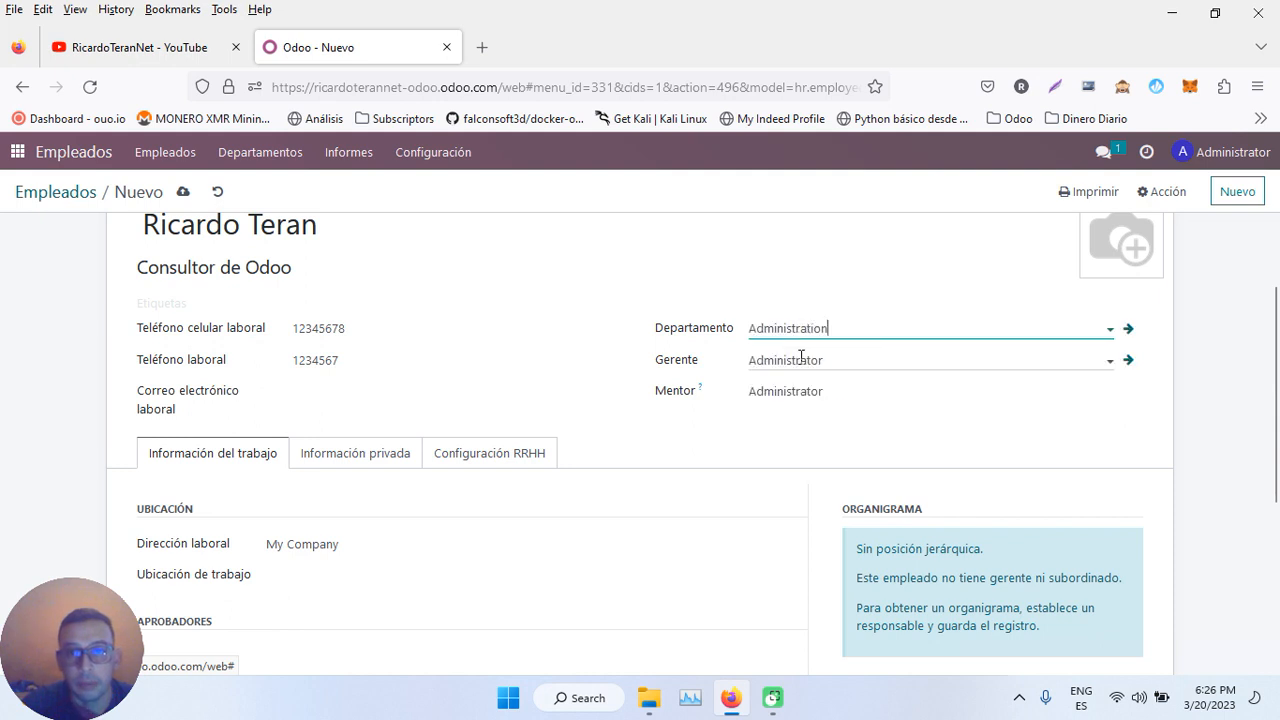
pyautogui.scroll(-3, 253, 484)
pyautogui.scroll(-1, 253, 487)
pyautogui.click(338, 357)
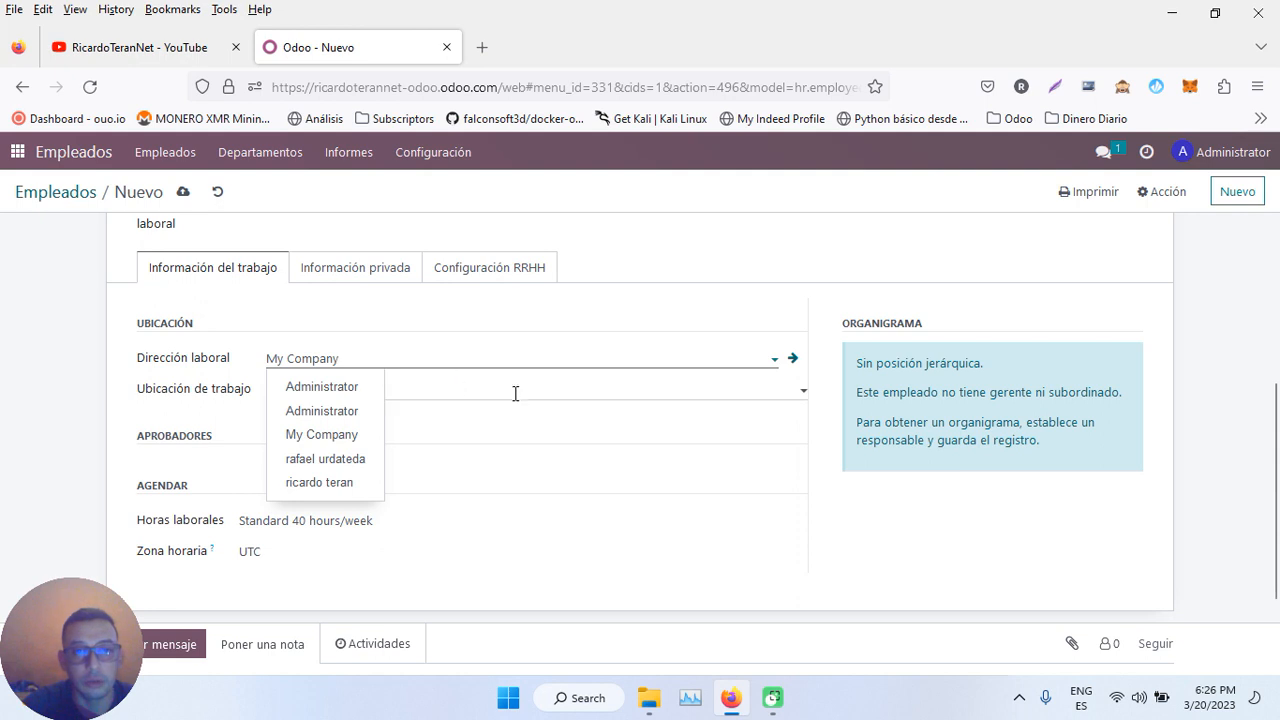
pyautogui.click(155, 390)
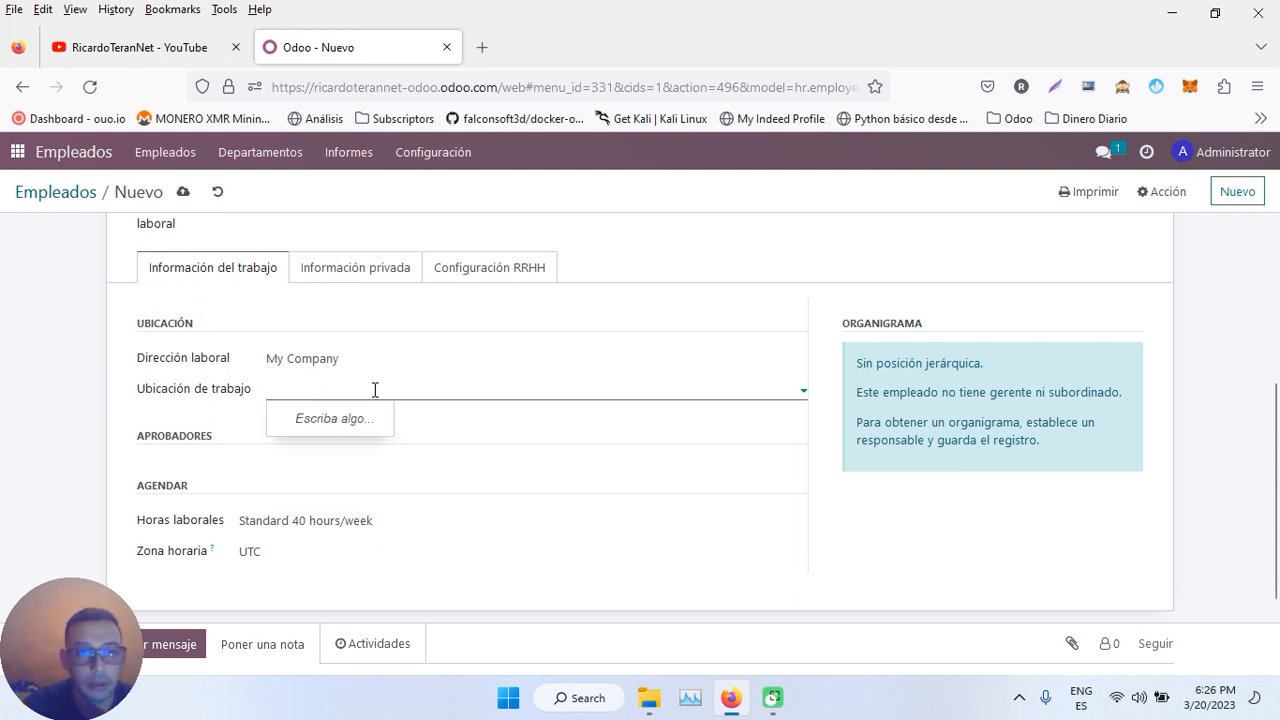
# - Set the employee's time zone to America/Caracas and view the private information
pyautogui.scroll(-2, 226, 470)
pyautogui.click(277, 482)
pyautogui.write('am')
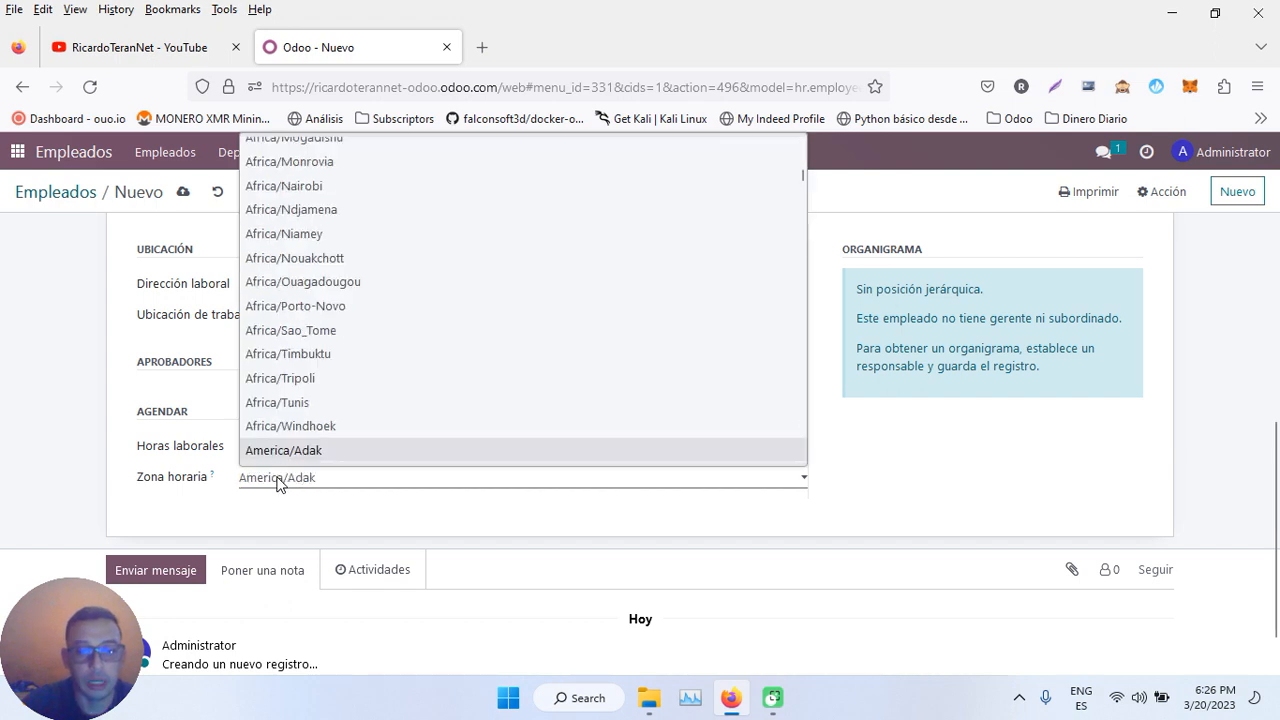
pyautogui.press('Down')
pyautogui.press('Down')
pyautogui.press('Down')
pyautogui.press('Down')
pyautogui.press('Down')
pyautogui.press('Down')
pyautogui.press('Down')
pyautogui.press('Down')
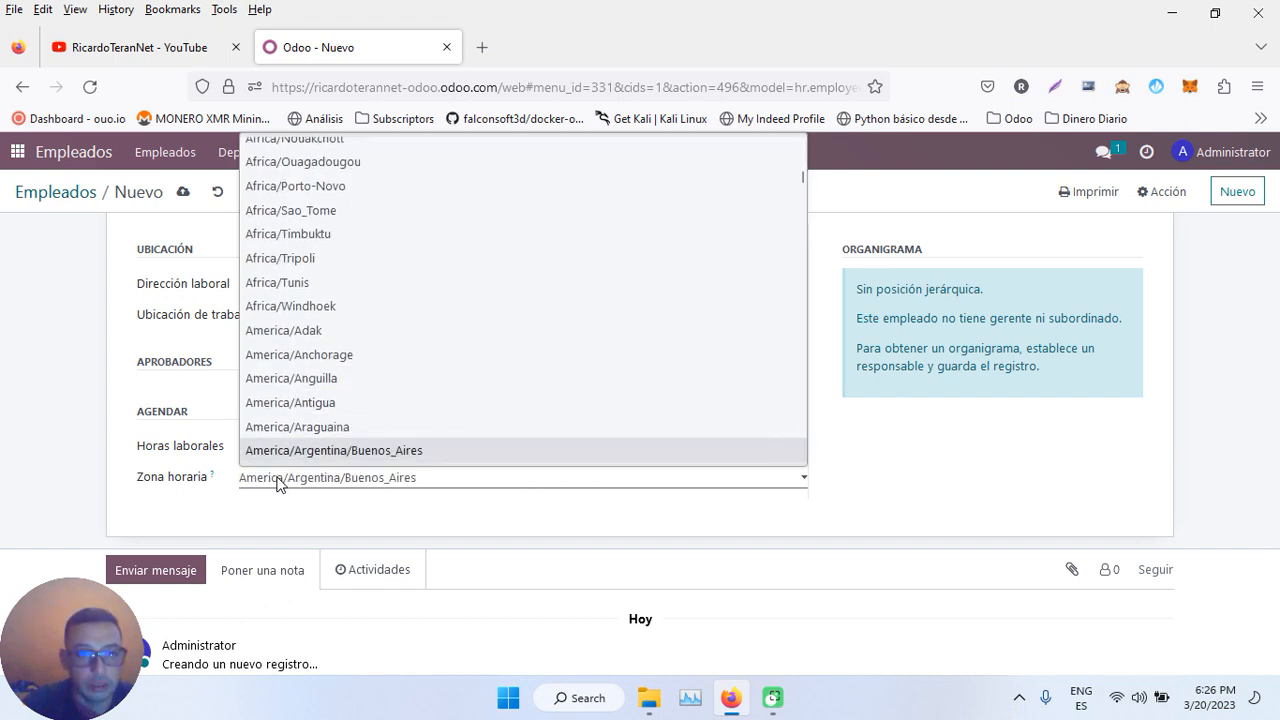
pyautogui.press('Down')
pyautogui.press('Down')
pyautogui.press('Down')
pyautogui.press('Down')
pyautogui.press('Down')
pyautogui.press('Down')
pyautogui.press('Down')
pyautogui.press('Down')
pyautogui.press('Down')
pyautogui.press('Down')
pyautogui.press('Down')
pyautogui.press('Down')
pyautogui.press('Down')
pyautogui.press('Down')
pyautogui.press('Down')
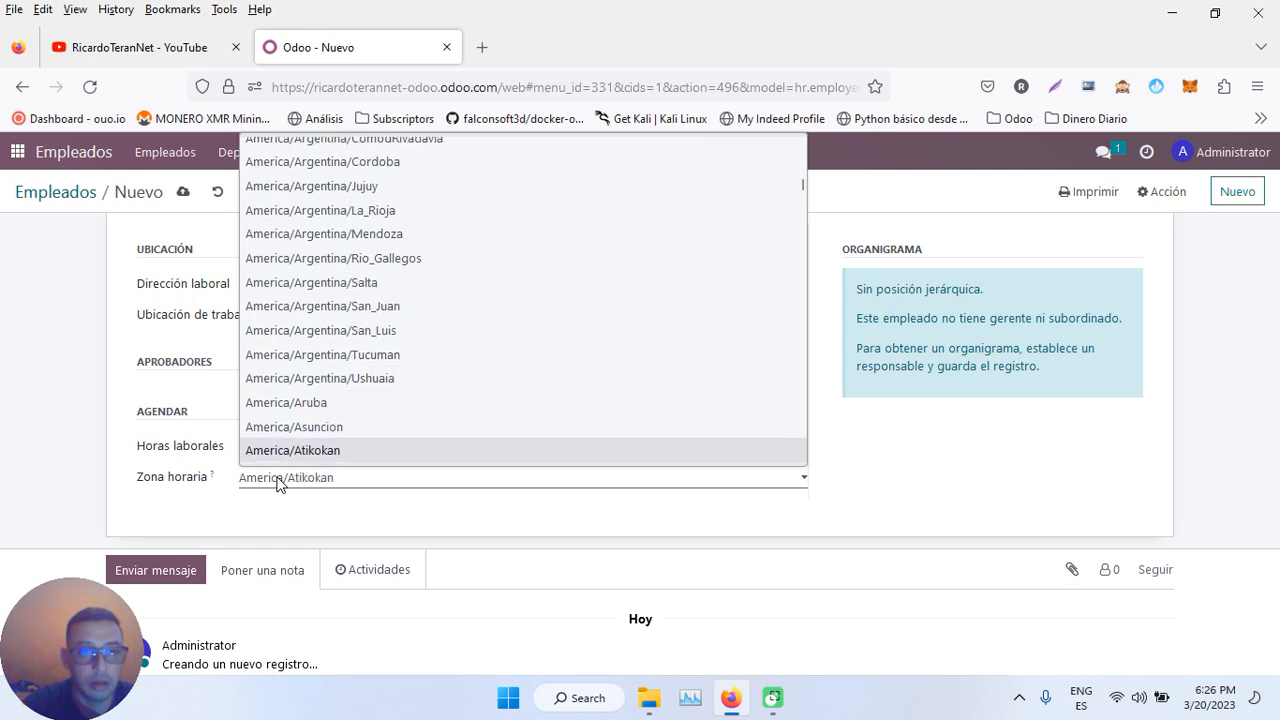
pyautogui.press('Down')
pyautogui.press('Down')
pyautogui.press('Down')
pyautogui.press('Down')
pyautogui.press('Down')
pyautogui.press('Down')
pyautogui.press('Down')
pyautogui.press('Down')
pyautogui.press('Down')
pyautogui.press('Down')
pyautogui.press('Down')
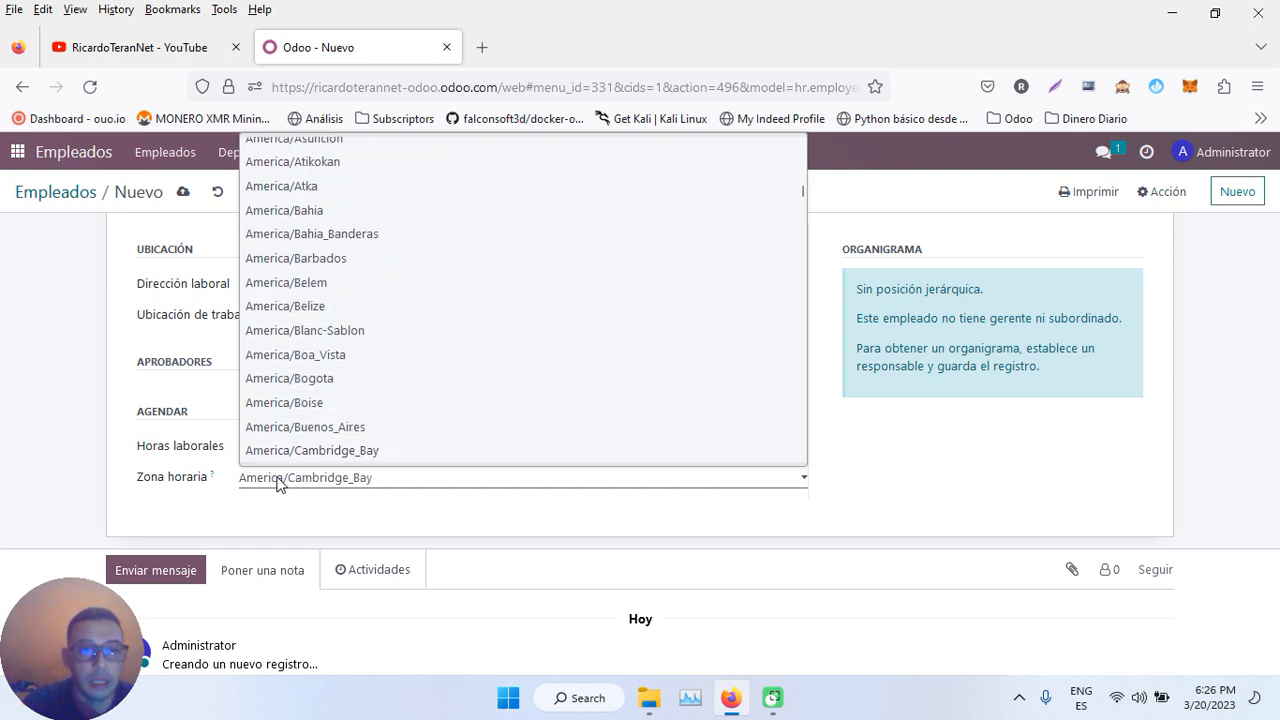
pyautogui.press('Down')
pyautogui.press('Return')
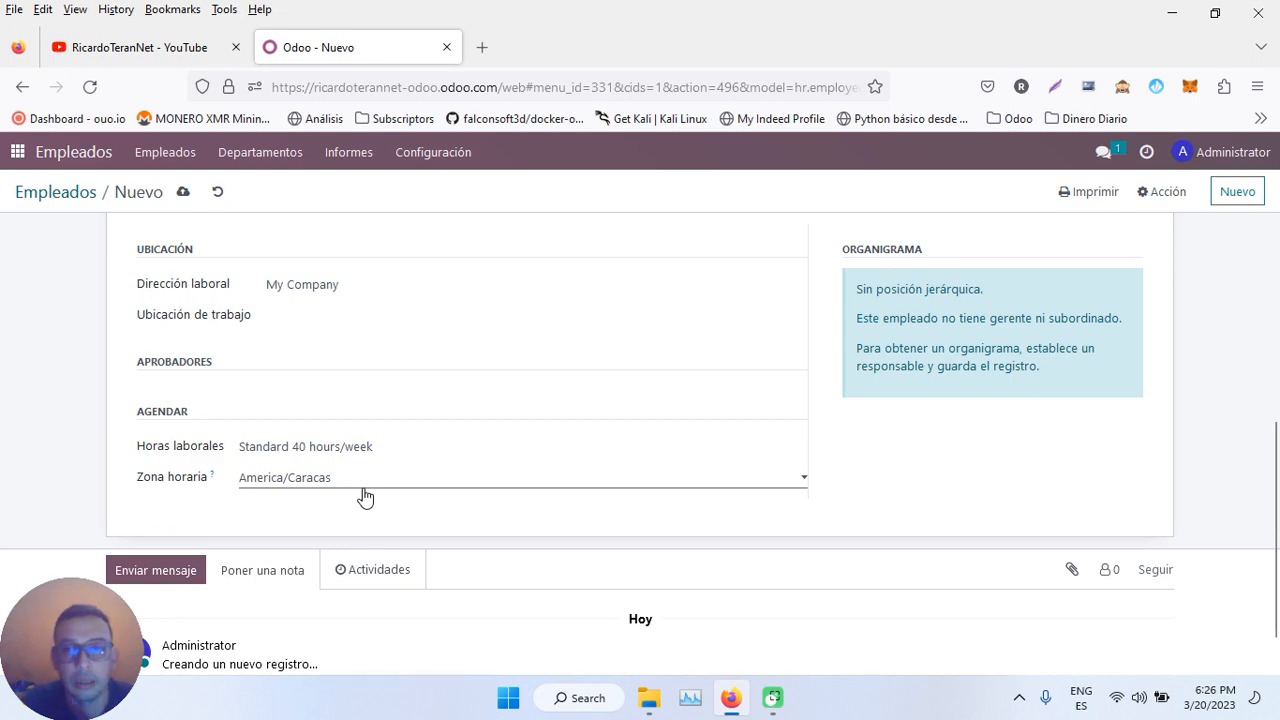
pyautogui.scroll(4, 365, 495)
pyautogui.click(362, 578)
pyautogui.scroll(-5, 363, 569)
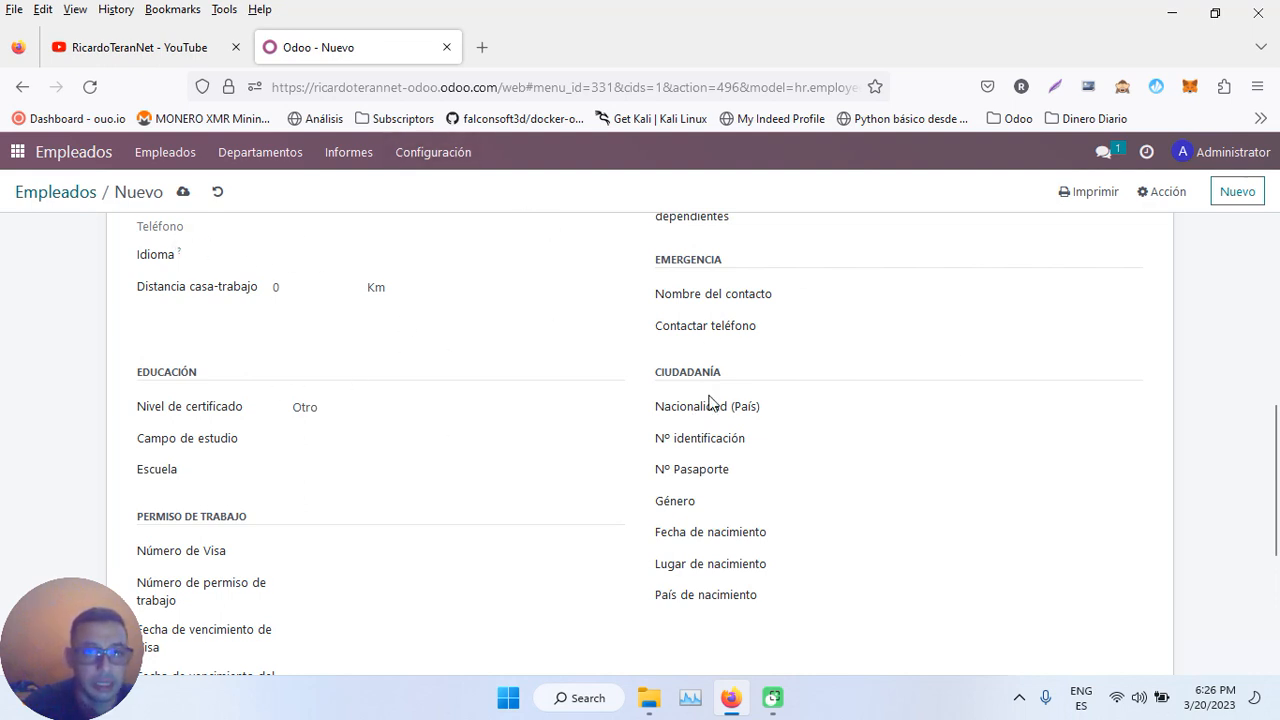
# - Review the HR settings: related user, payroll job position, badge ID and PIN code fields
pyautogui.scroll(-3, 266, 437)
pyautogui.scroll(4, 266, 437)
pyautogui.scroll(2, 271, 435)
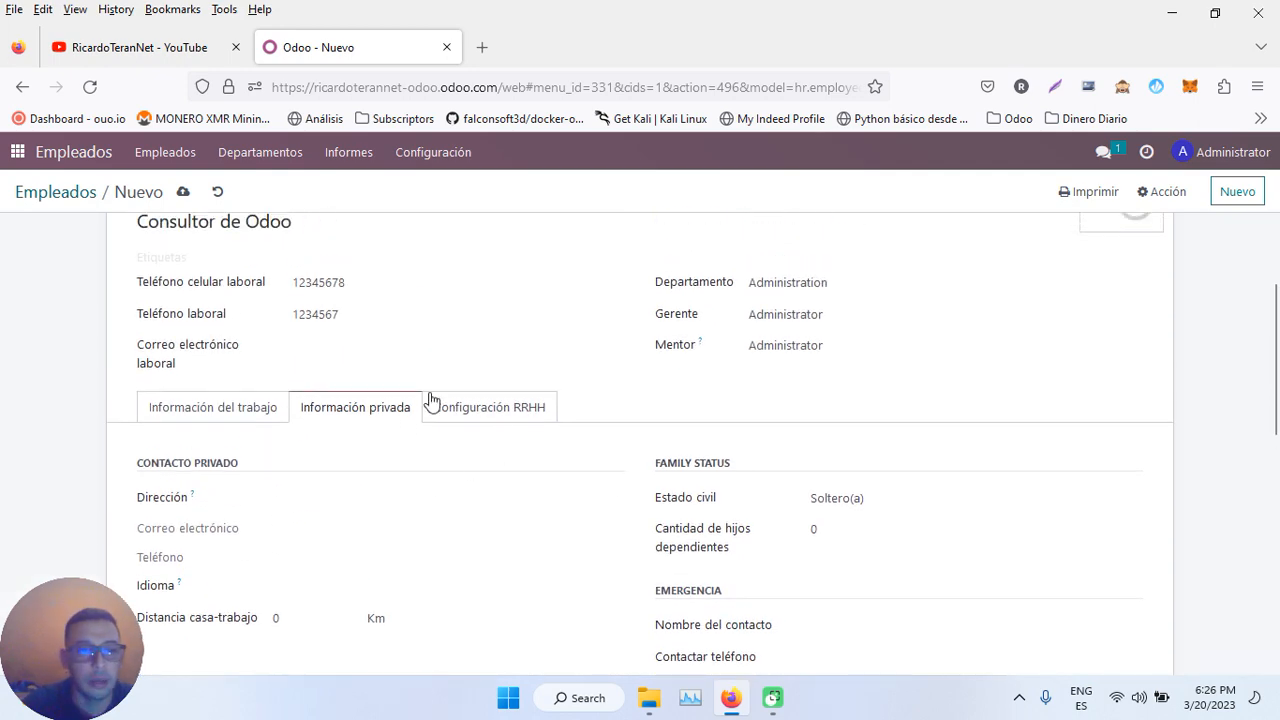
pyautogui.click(508, 410)
pyautogui.scroll(-2, 508, 410)
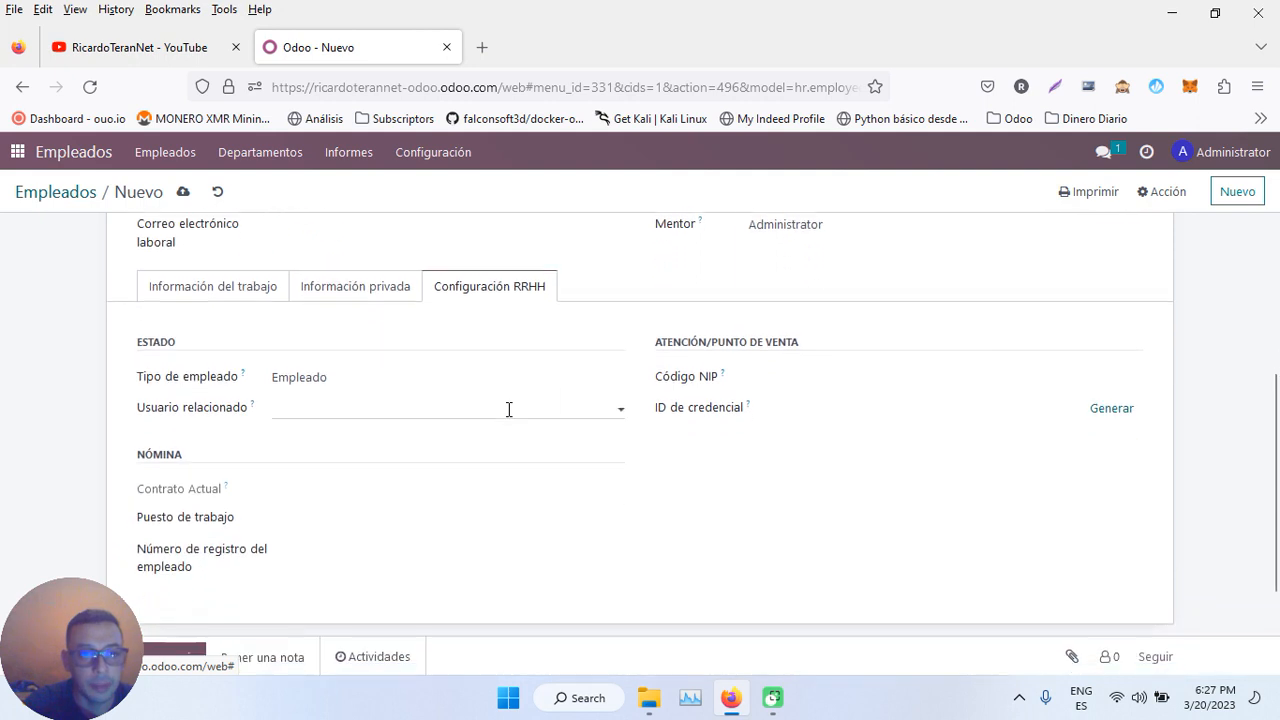
pyautogui.click(318, 398)
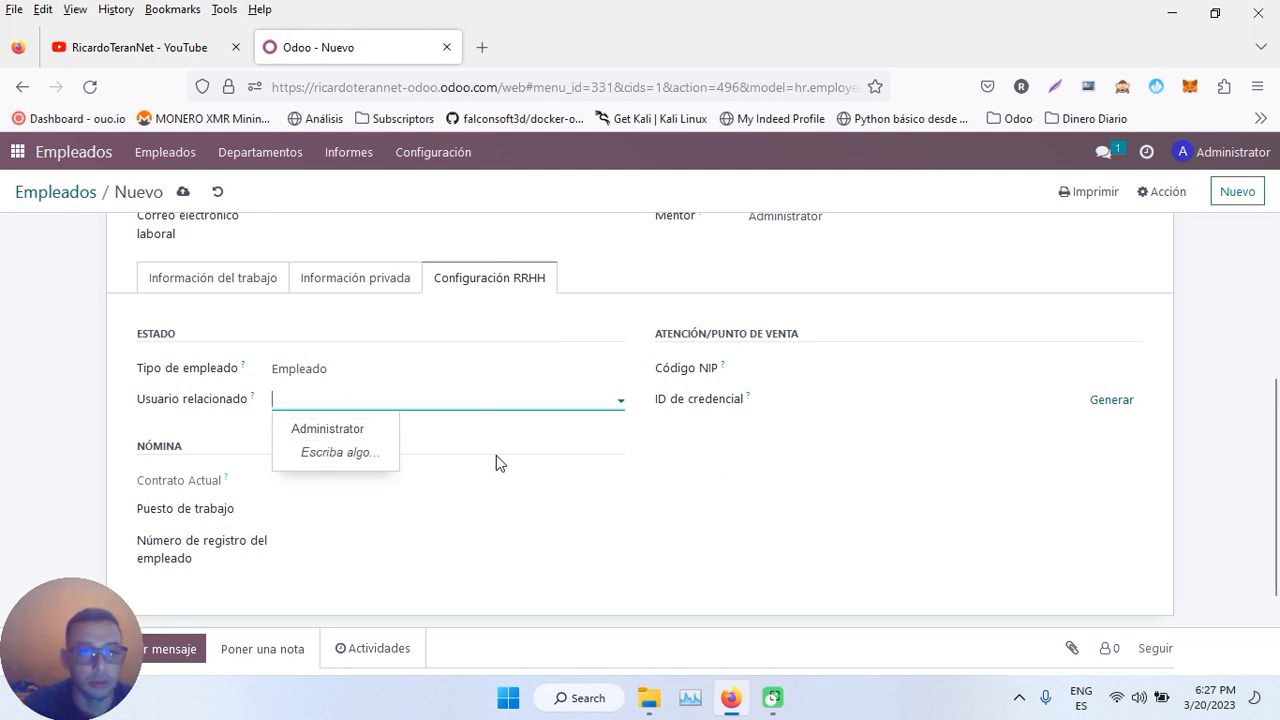
pyautogui.click(377, 506)
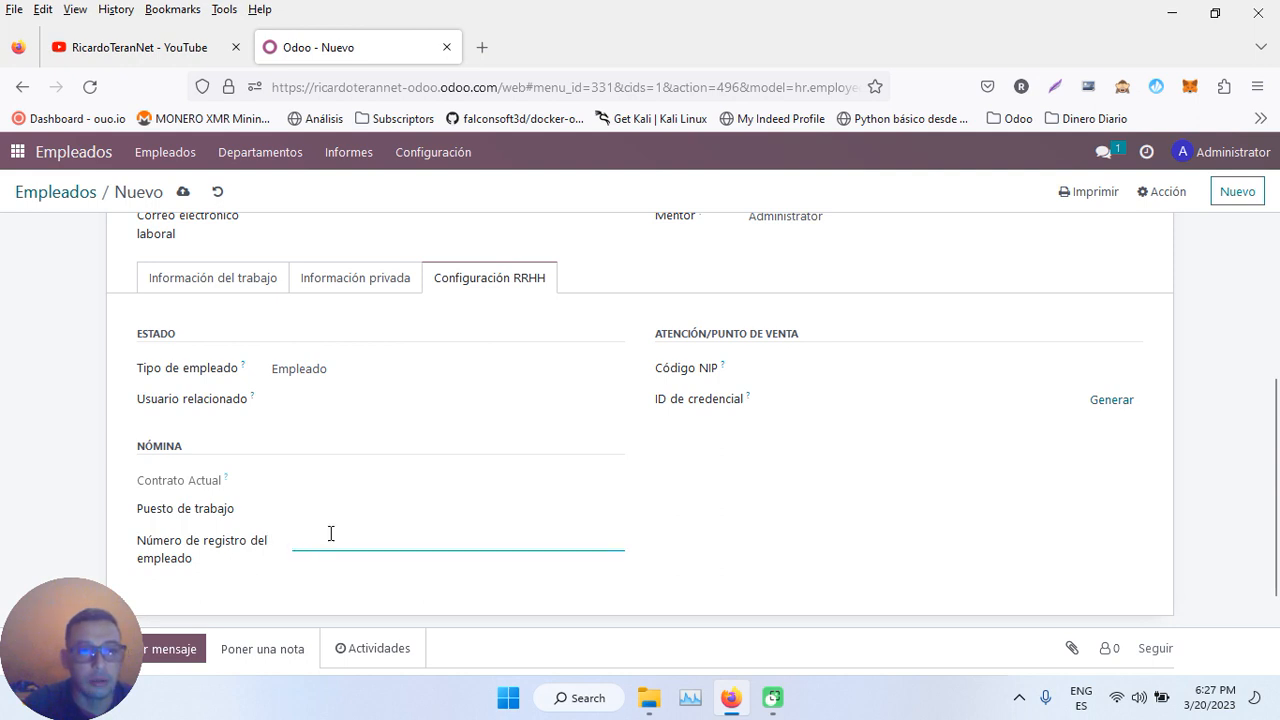
pyautogui.click(867, 404)
pyautogui.click(848, 368)
pyautogui.scroll(3, 567, 309)
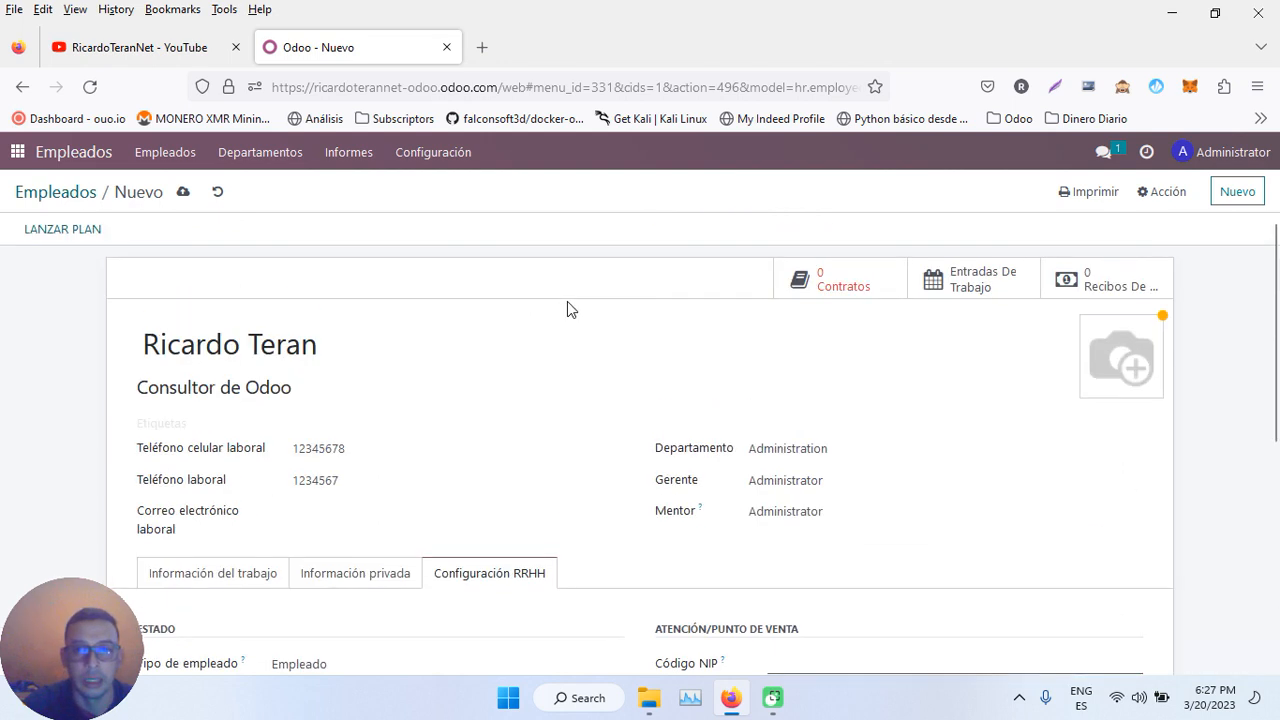
# - Save the employee, reopen its record, and view its empty contract history
pyautogui.click(183, 192)
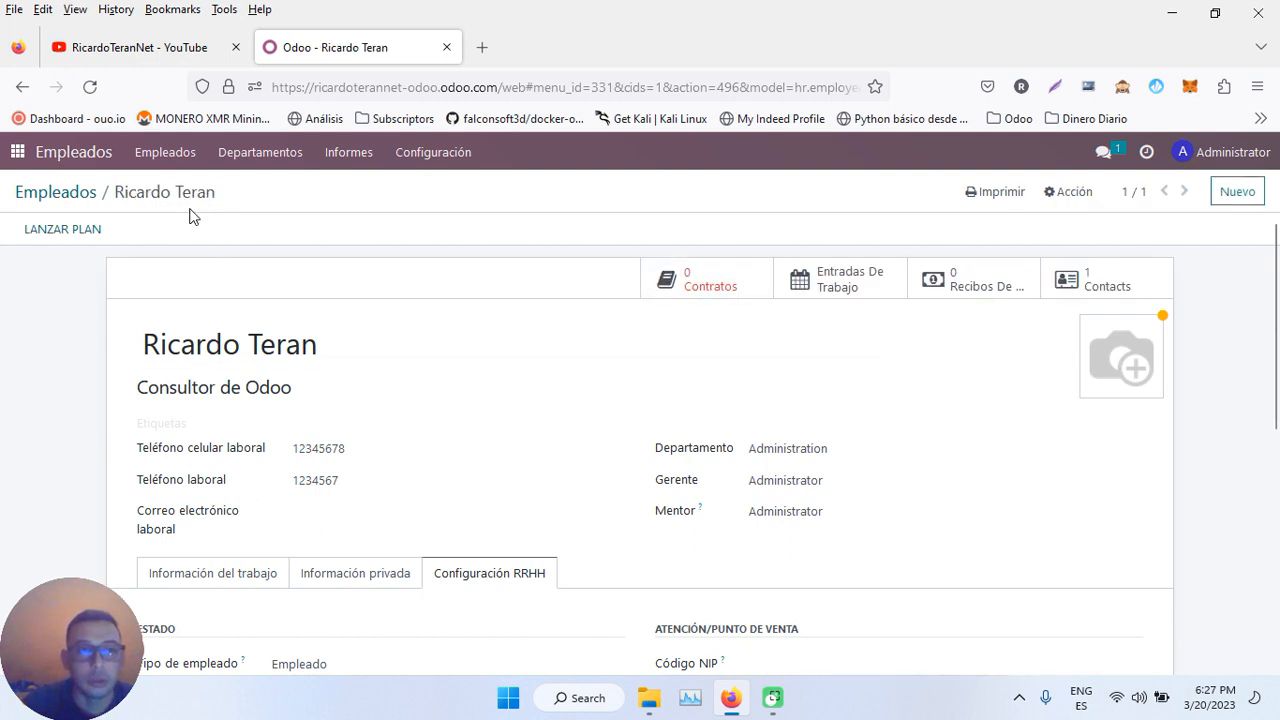
pyautogui.click(86, 194)
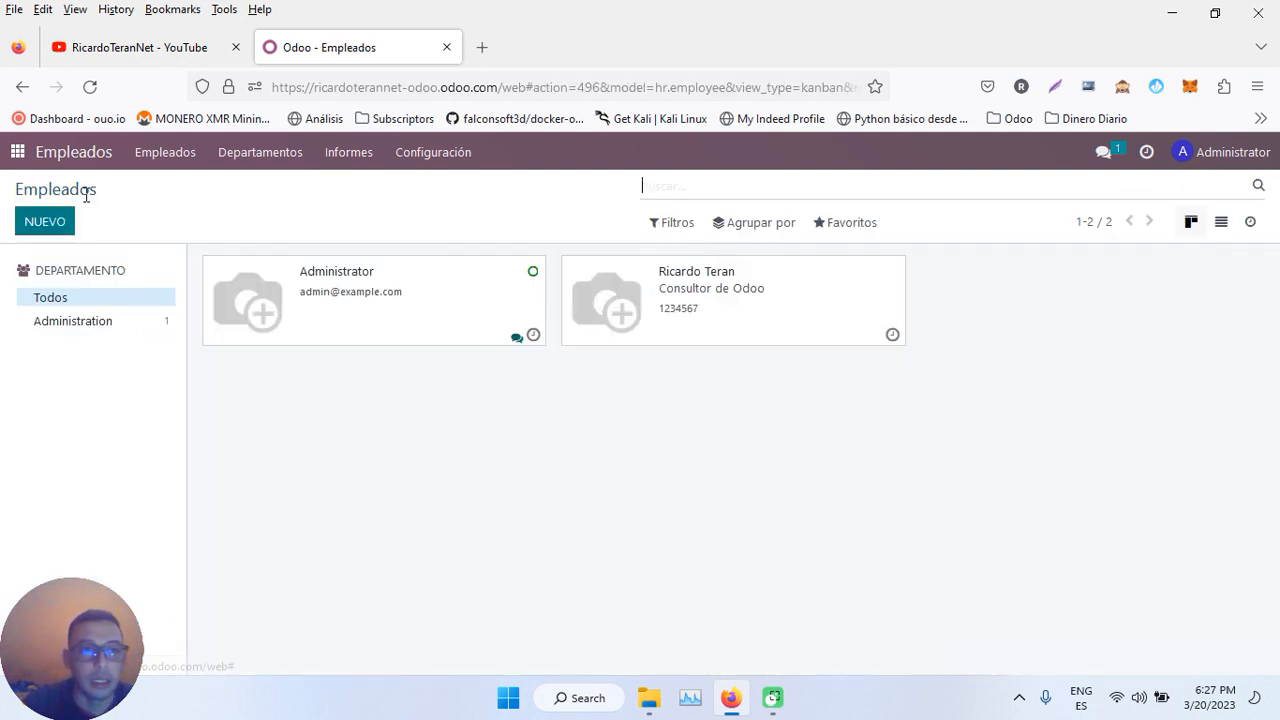
pyautogui.click(749, 314)
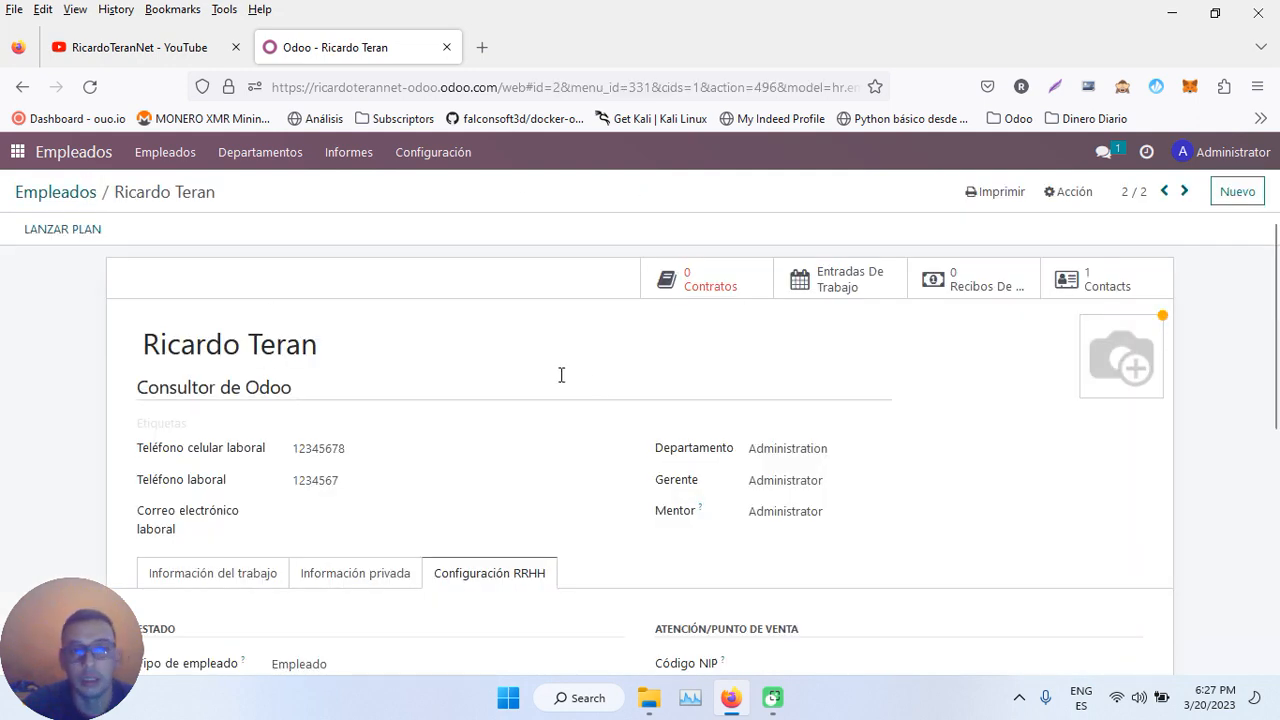
pyautogui.click(707, 285)
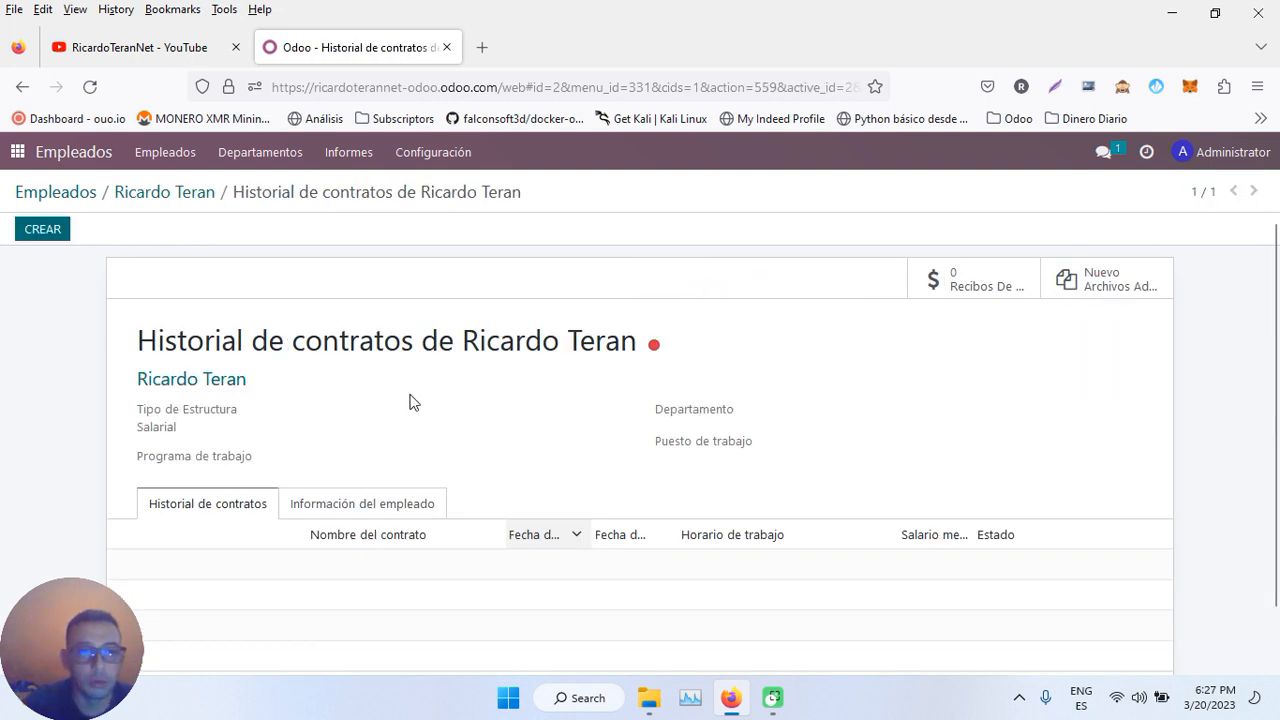
# - Name the new contract for the employee's indefinite consultant role with start date 01/03/2023
pyautogui.click(48, 229)
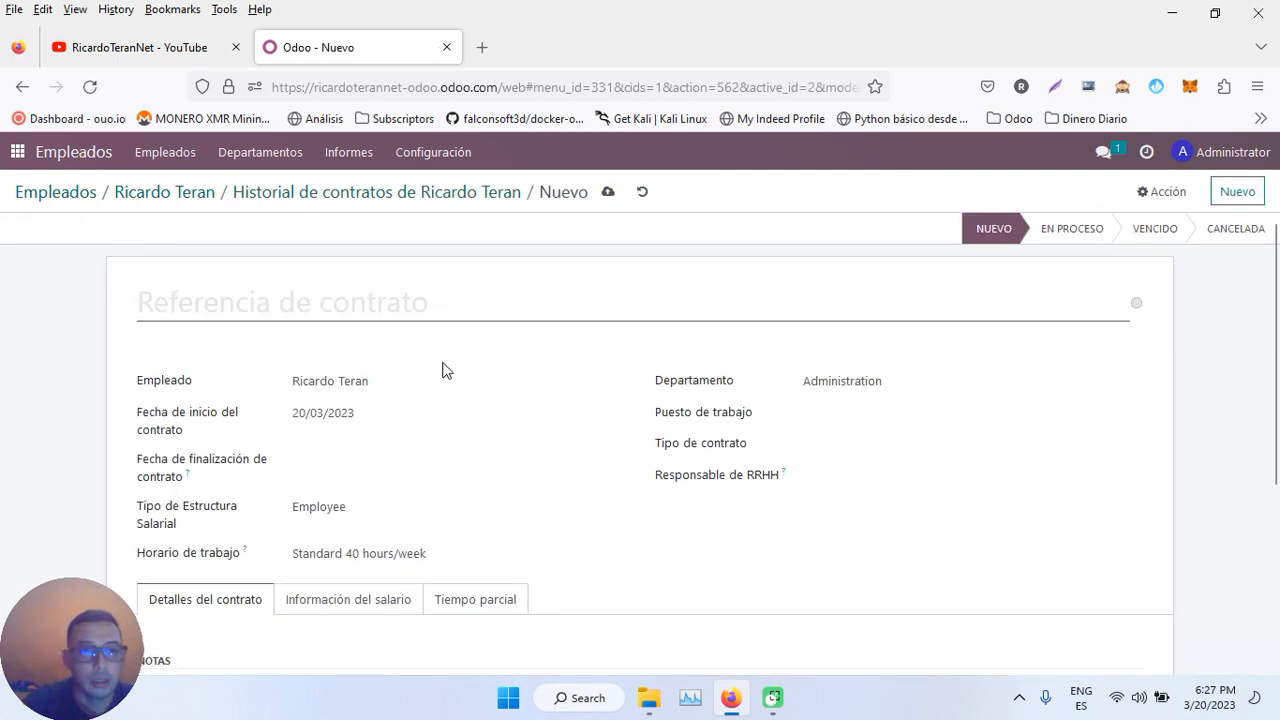
pyautogui.write('Consutor')
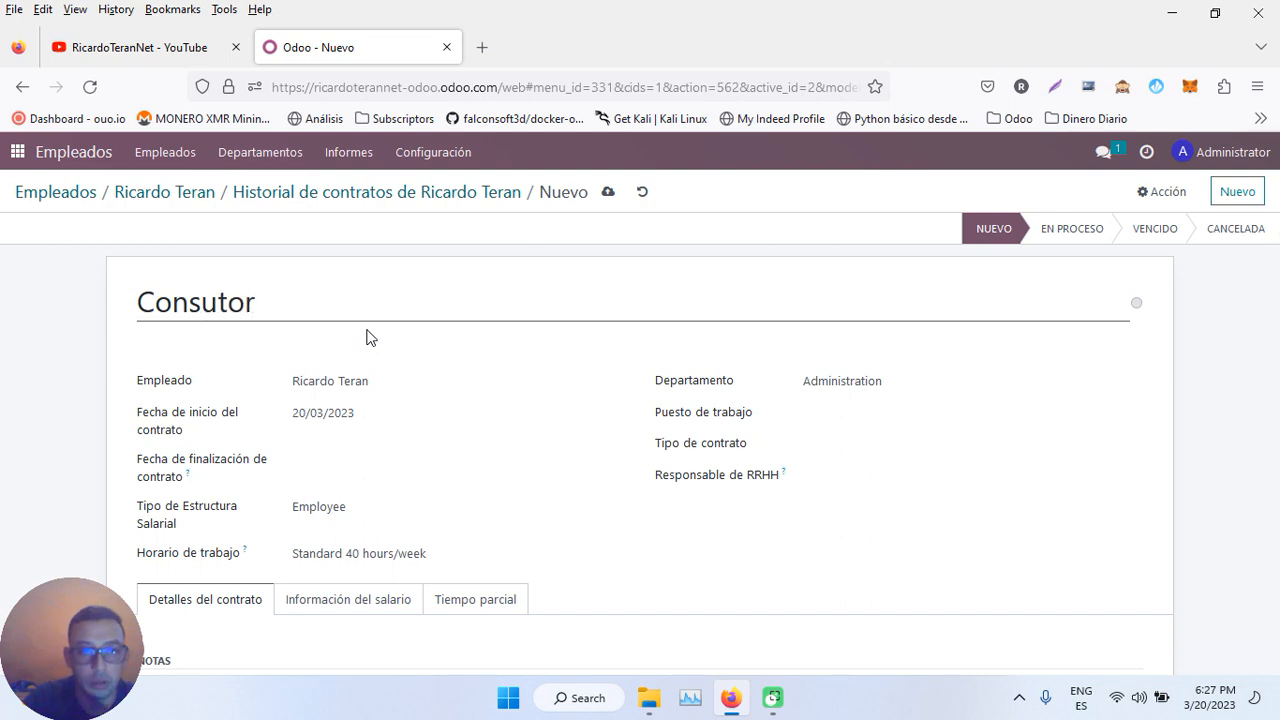
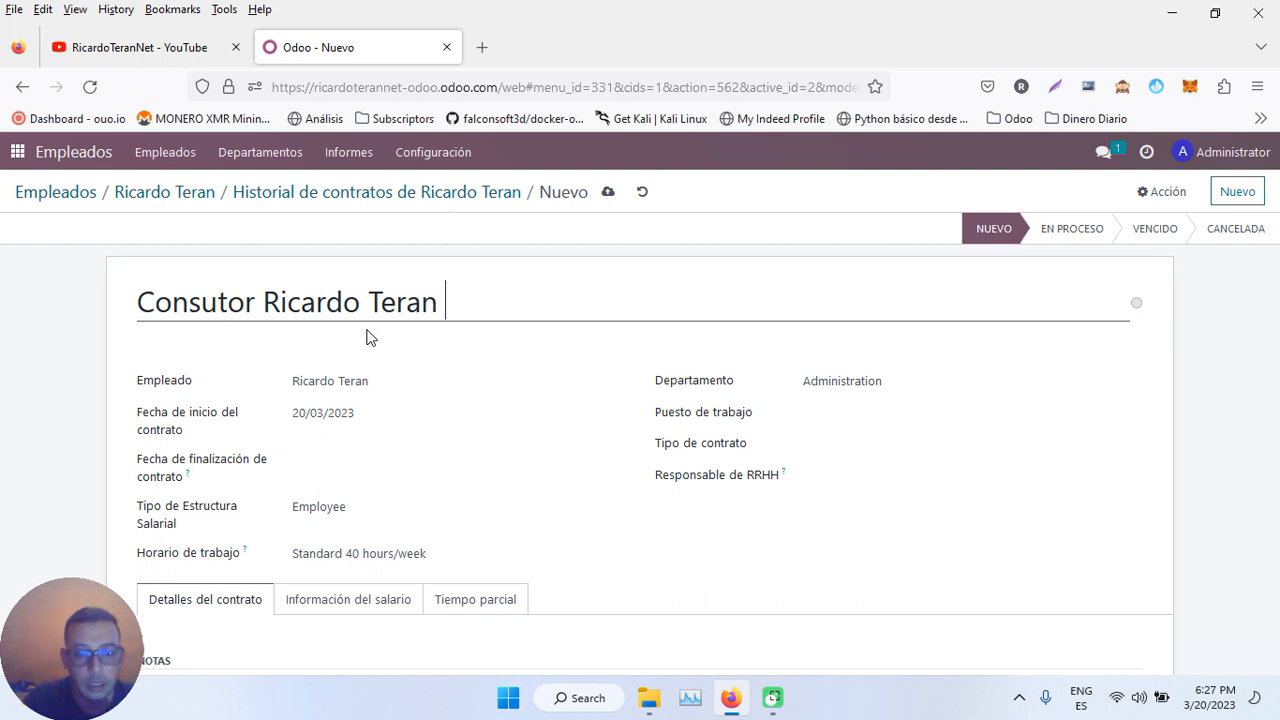
pyautogui.write(' Inde')
pyautogui.write('f')
pyautogui.press('BackSpace')
pyautogui.write('definido')
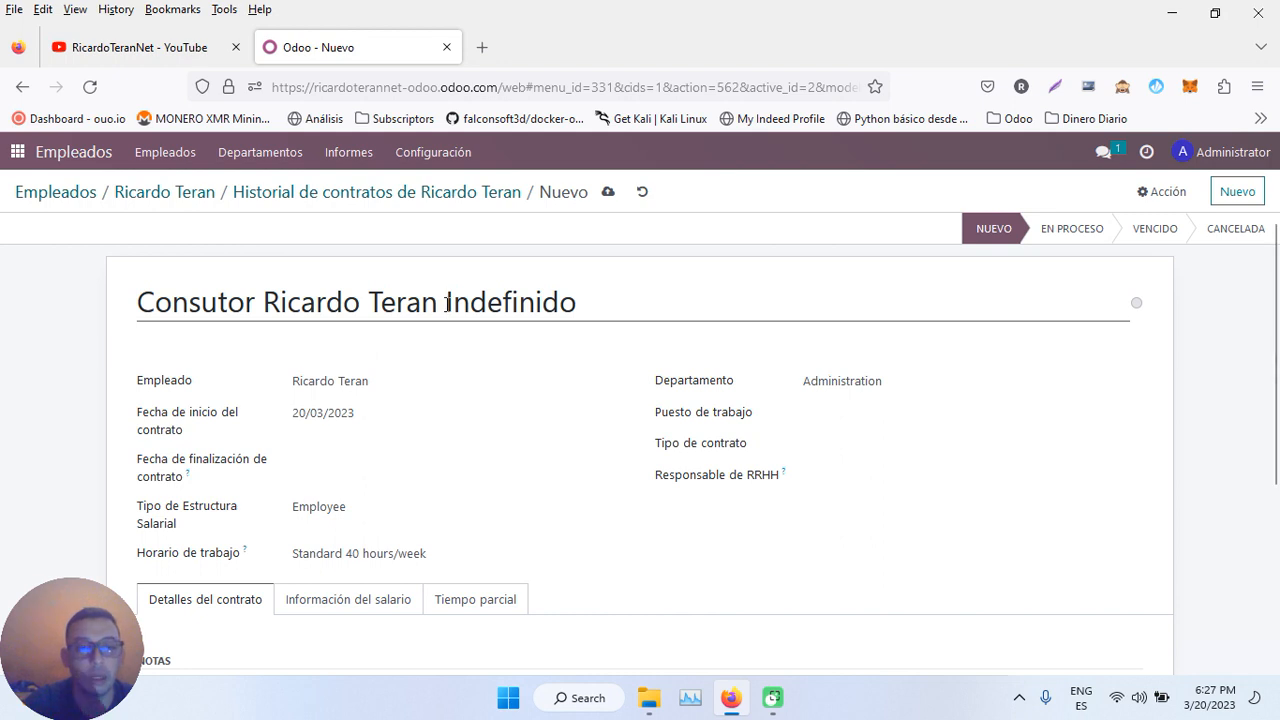
pyautogui.click(350, 416)
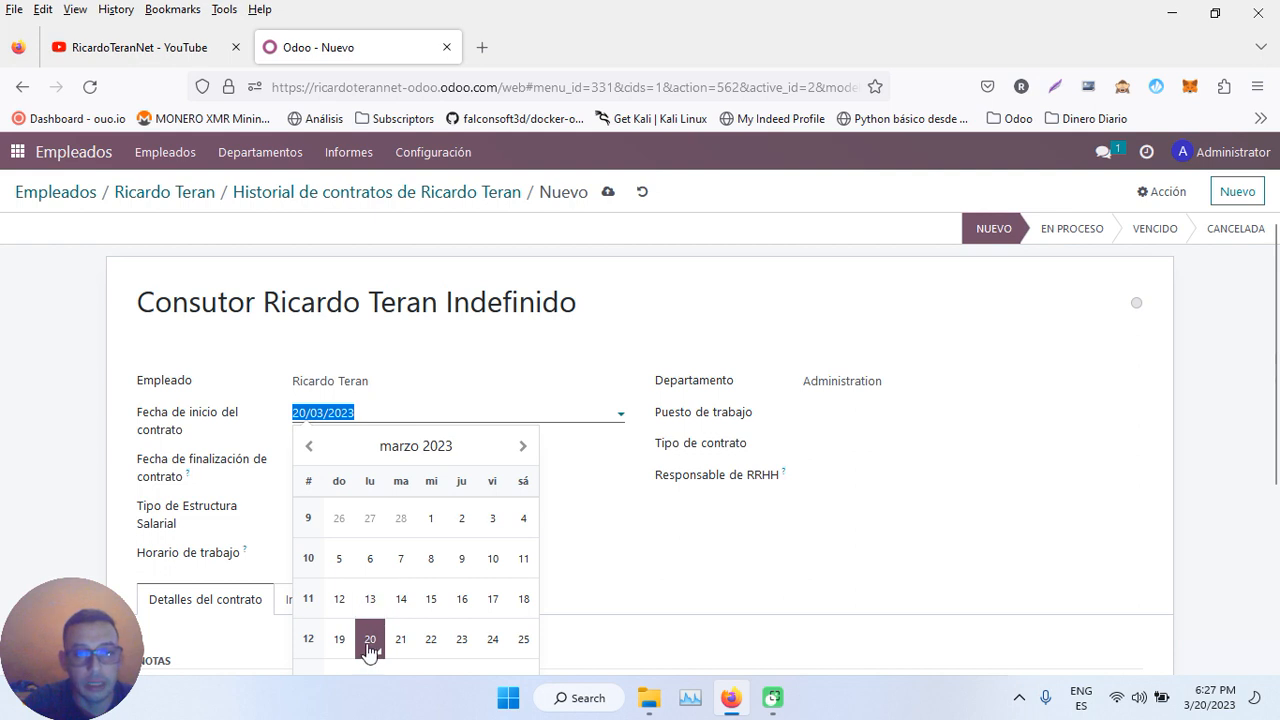
pyautogui.click(430, 522)
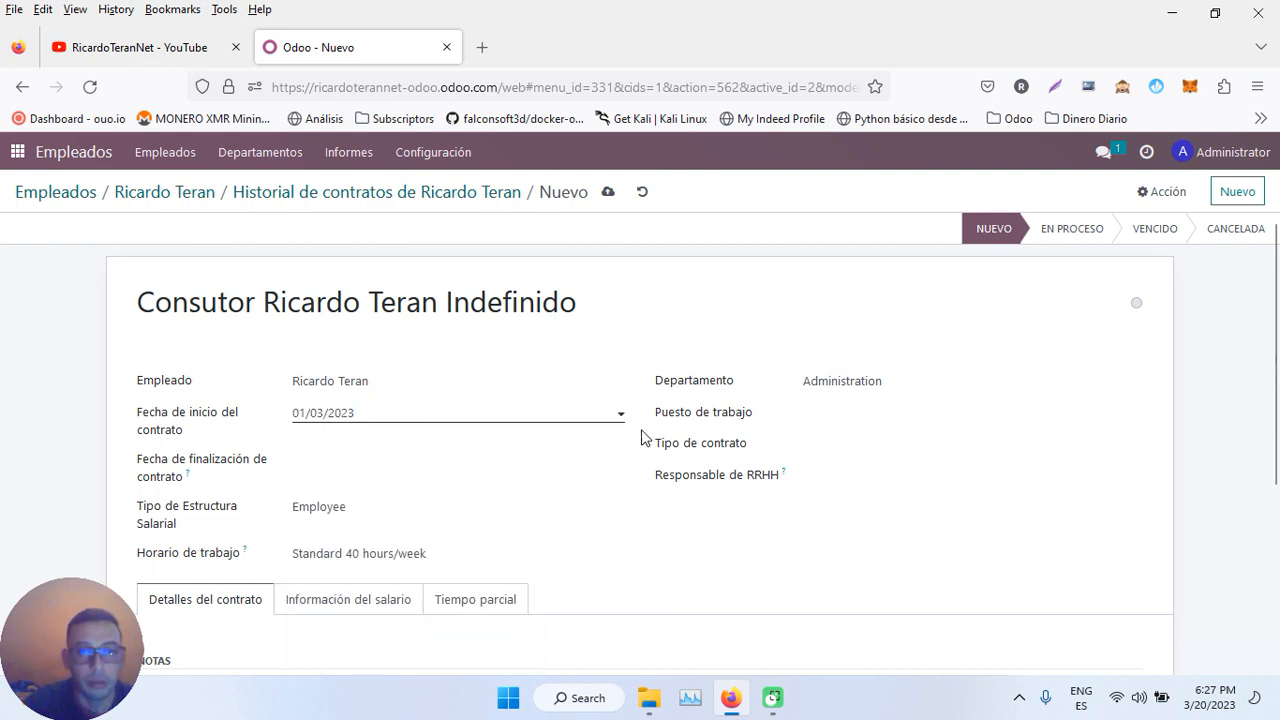
# - Keep Administration as the department and create the job position Consultor Odoo
pyautogui.click(833, 380)
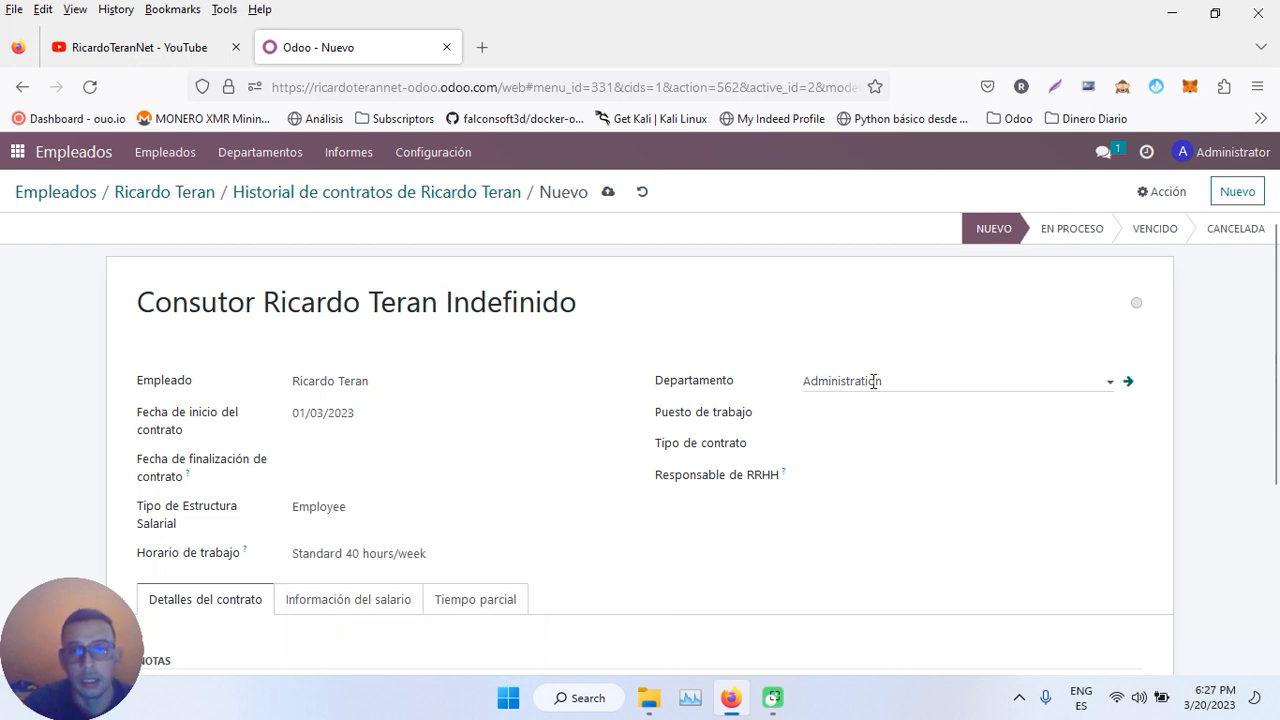
pyautogui.click(1190, 423)
pyautogui.click(931, 406)
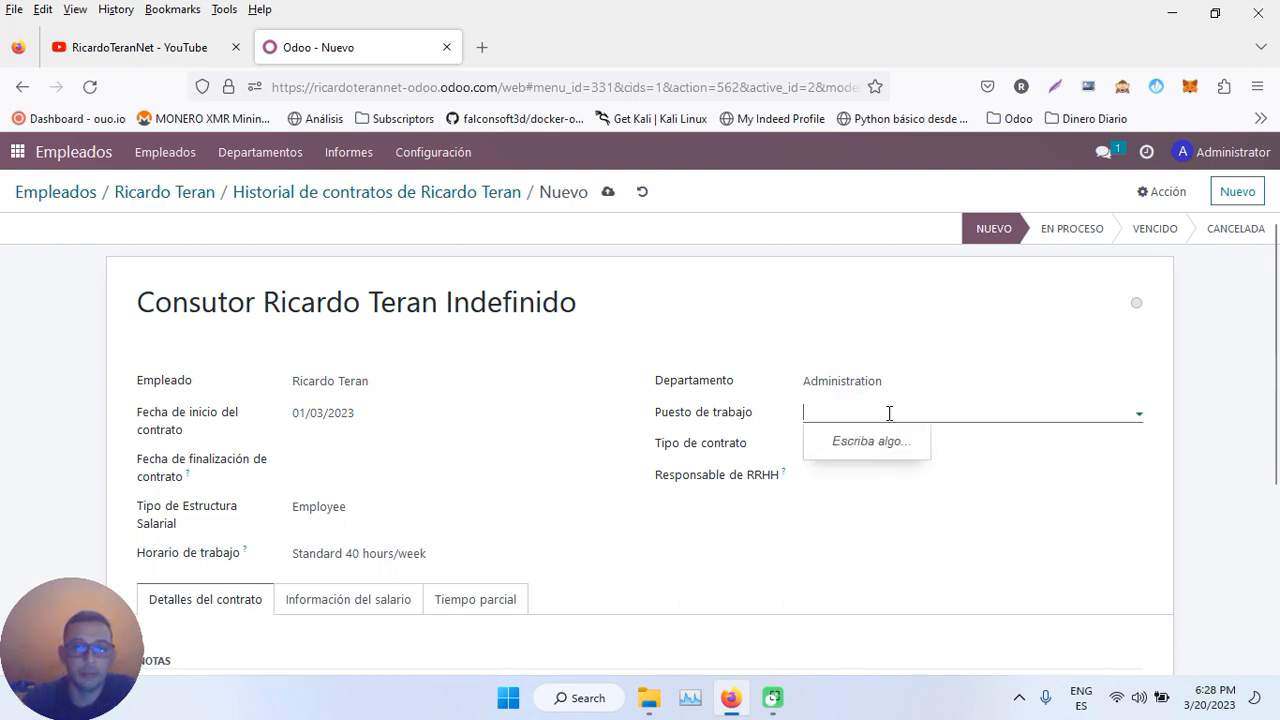
pyautogui.write('c')
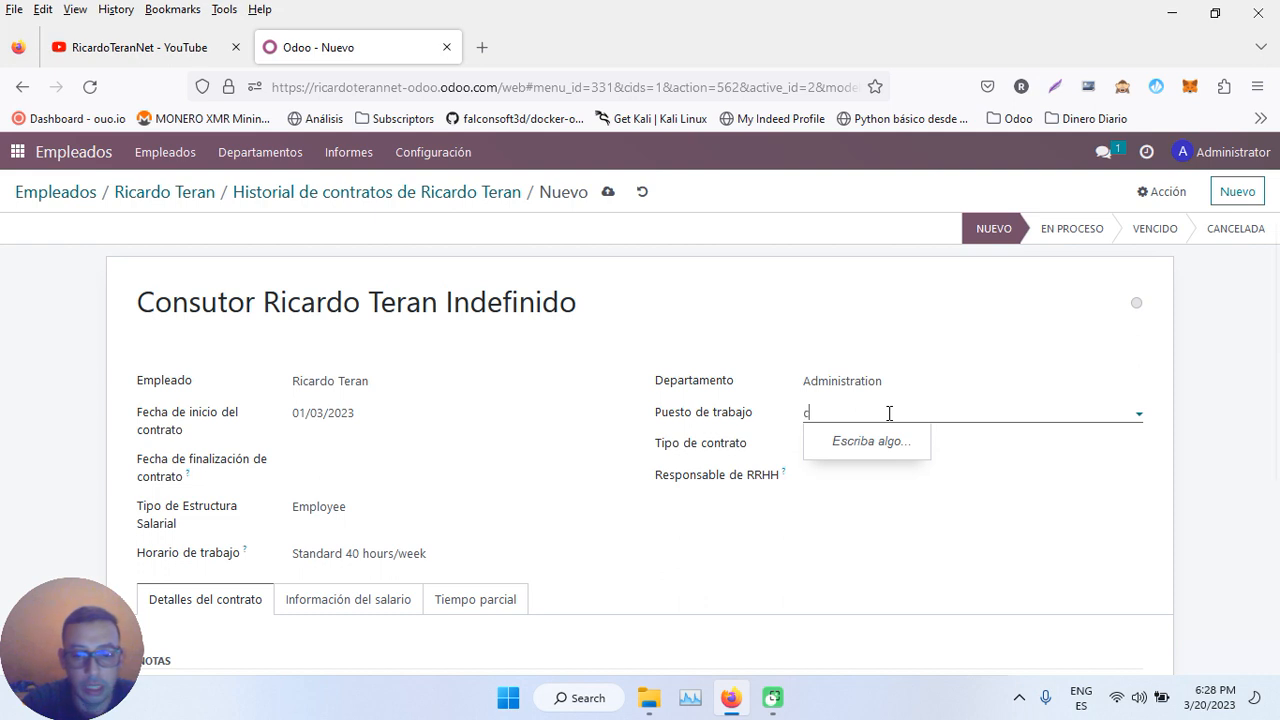
pyautogui.write('ONSUTOR o')
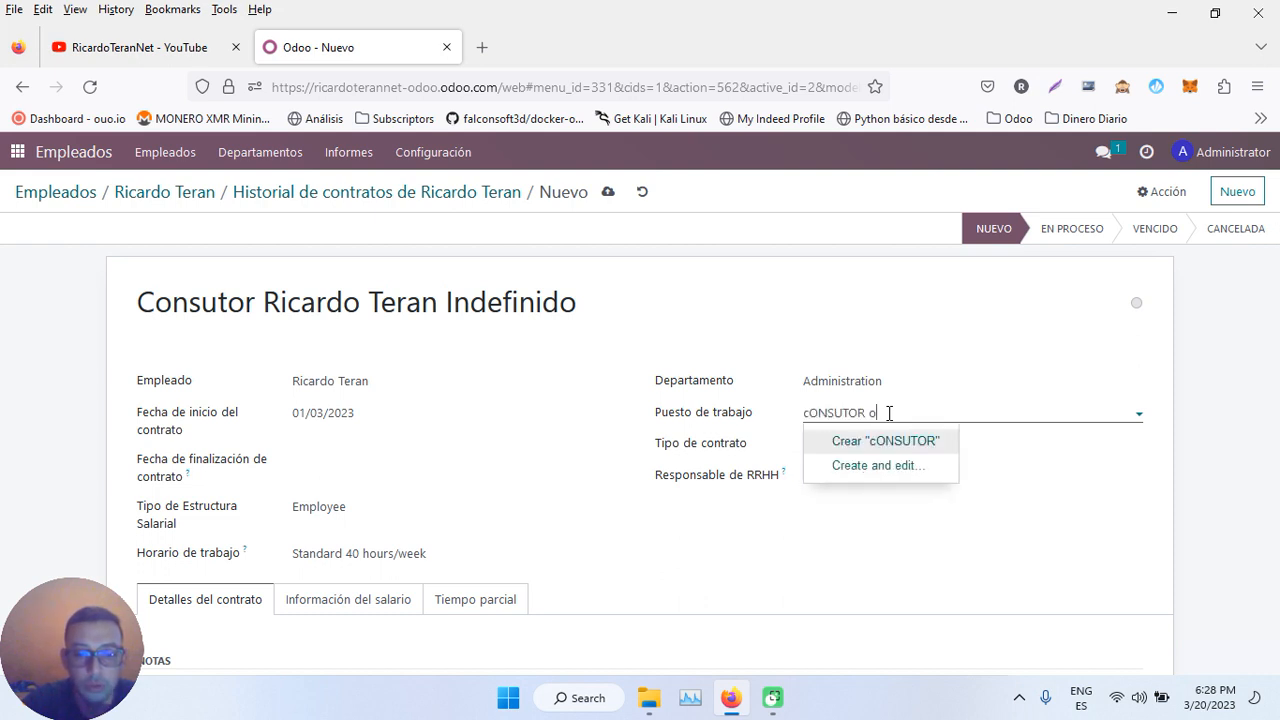
pyautogui.press('BackSpace')
pyautogui.press('BackSpace')
pyautogui.press('BackSpace')
pyautogui.press('BackSpace')
pyautogui.press('BackSpace')
pyautogui.press('BackSpace')
pyautogui.press('BackSpace')
pyautogui.press('BackSpace')
pyautogui.press('BackSpace')
pyautogui.press('BackSpace')
pyautogui.press('BackSpace')
pyautogui.press('BackSpace')
pyautogui.press('BackSpace')
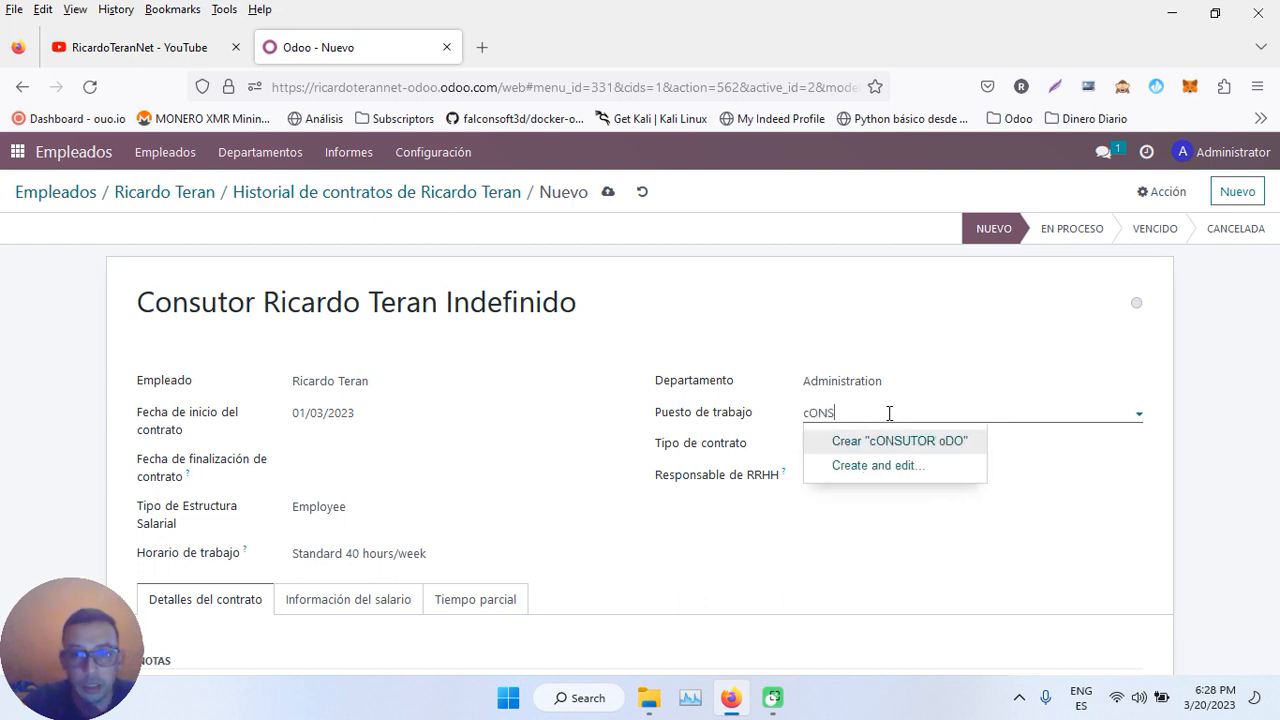
pyautogui.write('Consultor Odoo')
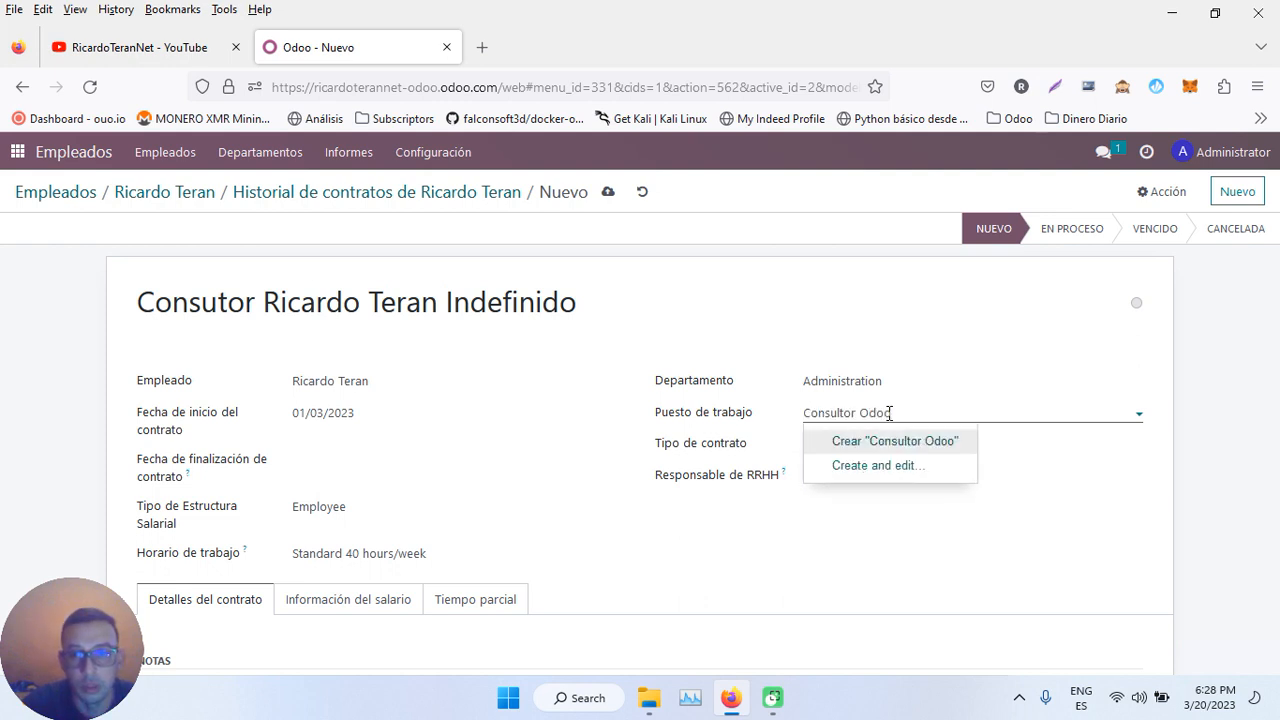
pyautogui.click(879, 442)
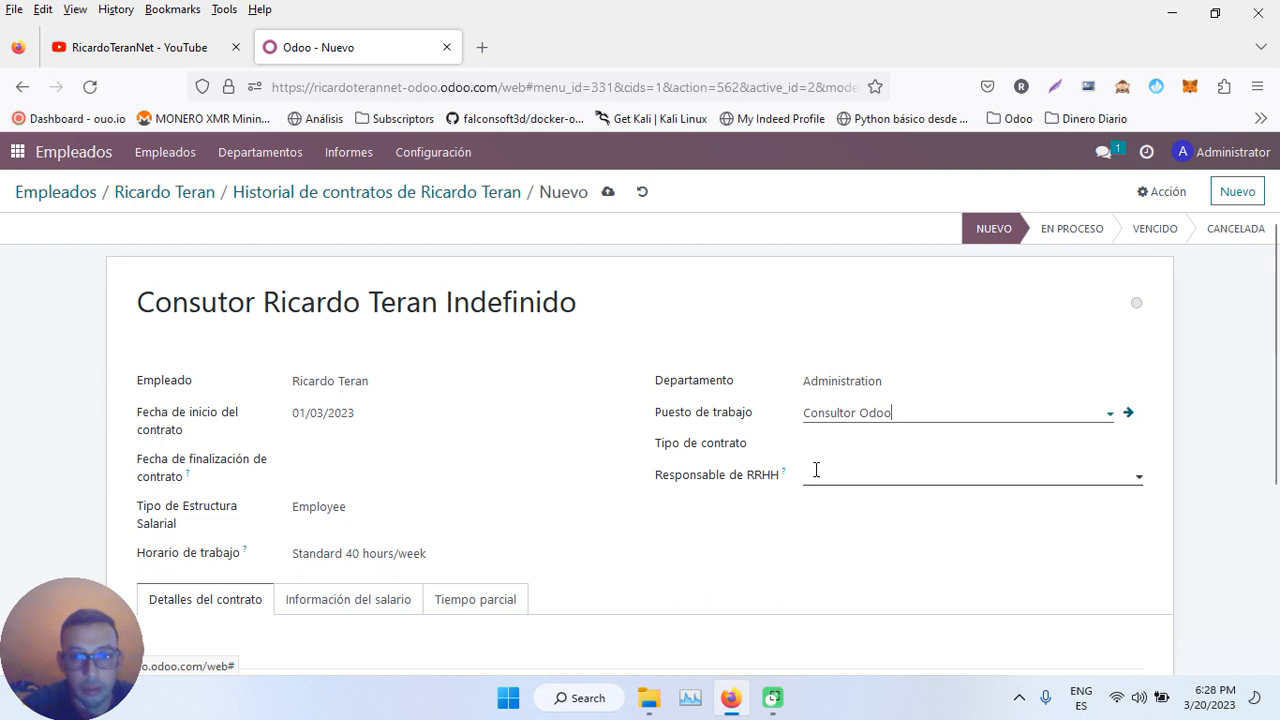
# - Create the contract type Indefinido and make Administrator the HR responsible
pyautogui.click(846, 444)
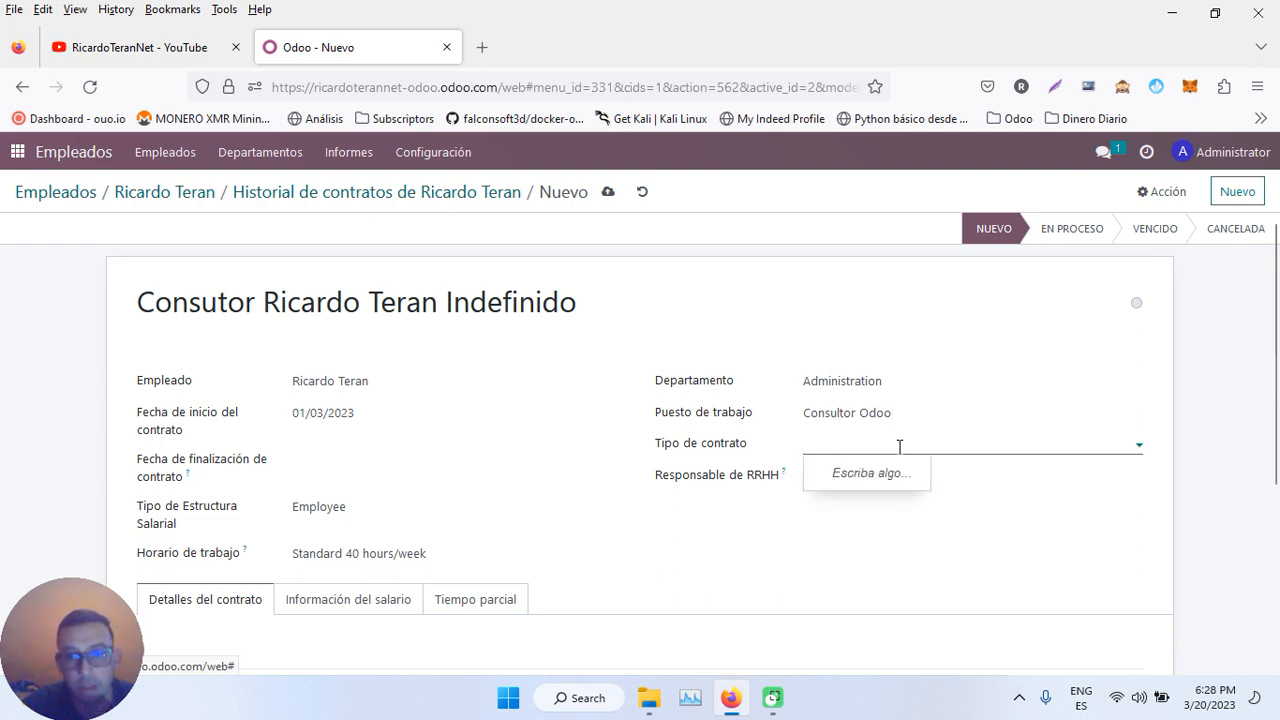
pyautogui.write('Indefinido')
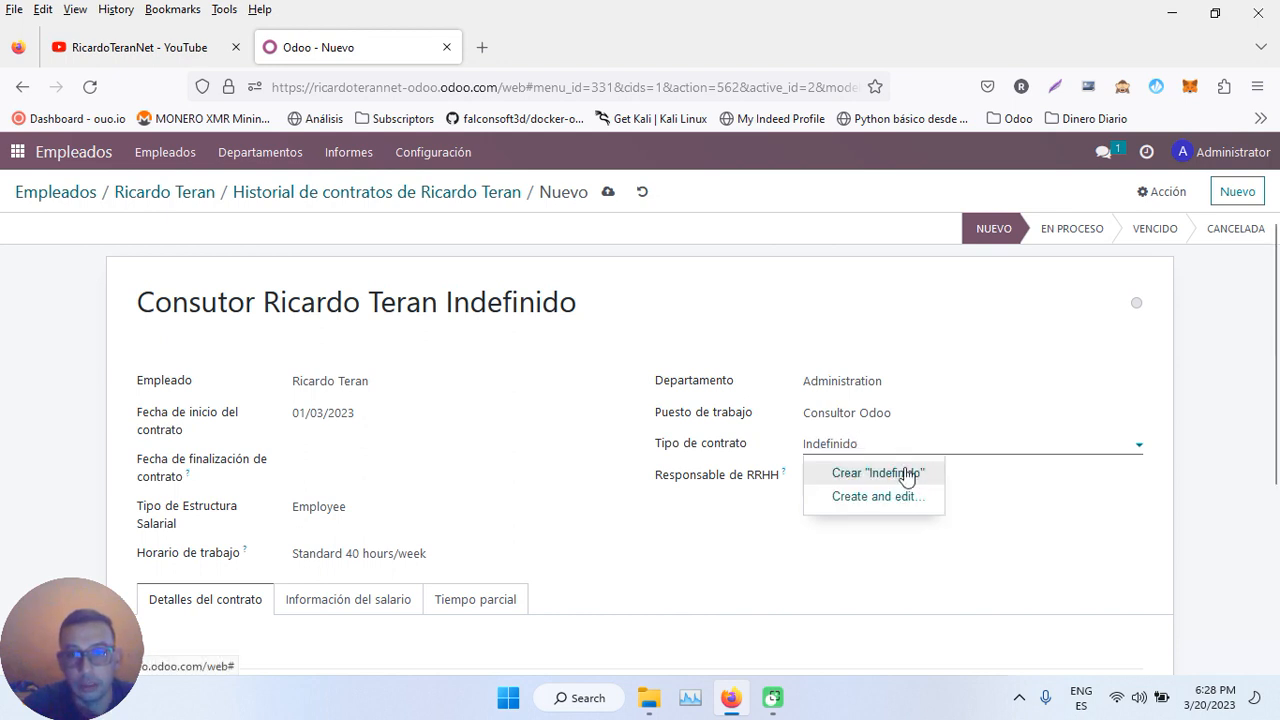
pyautogui.click(906, 473)
pyautogui.click(837, 478)
pyautogui.click(852, 505)
# - Leave the end date empty, choose the Nomina Administrativo structure, and keep the Standard 40 hours/week schedule
pyautogui.scroll(-2, 406, 480)
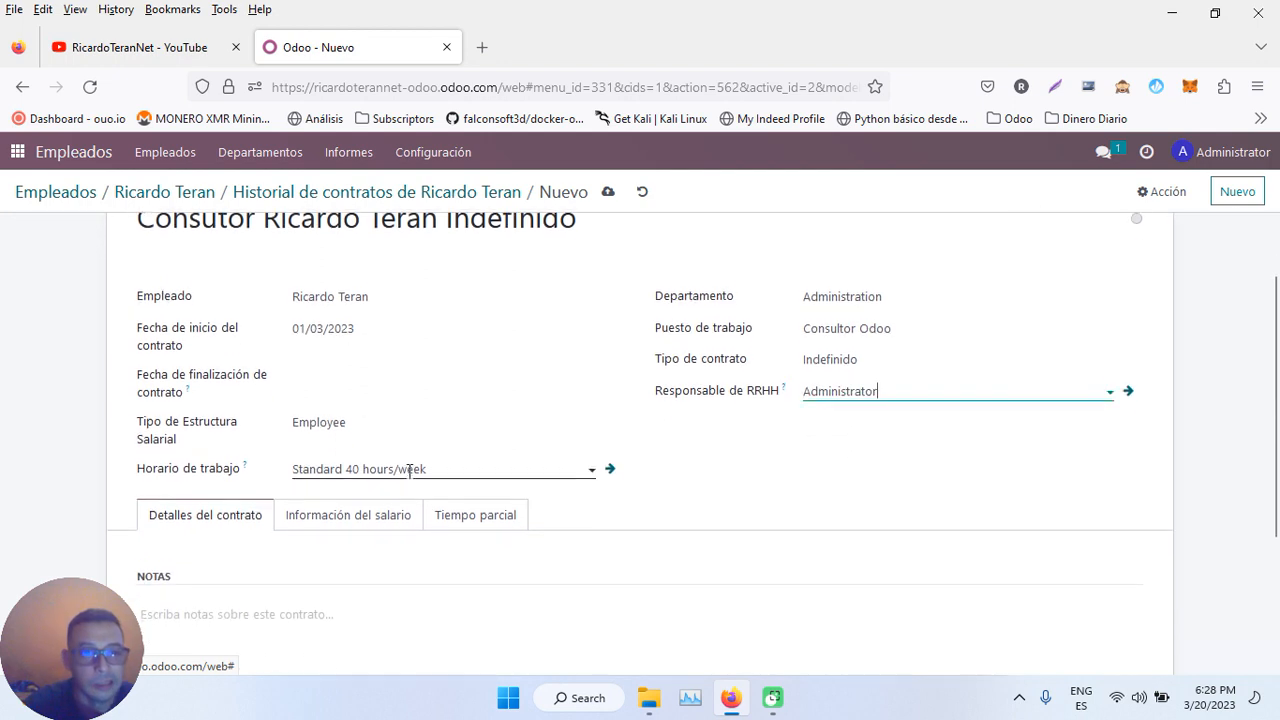
pyautogui.click(313, 363)
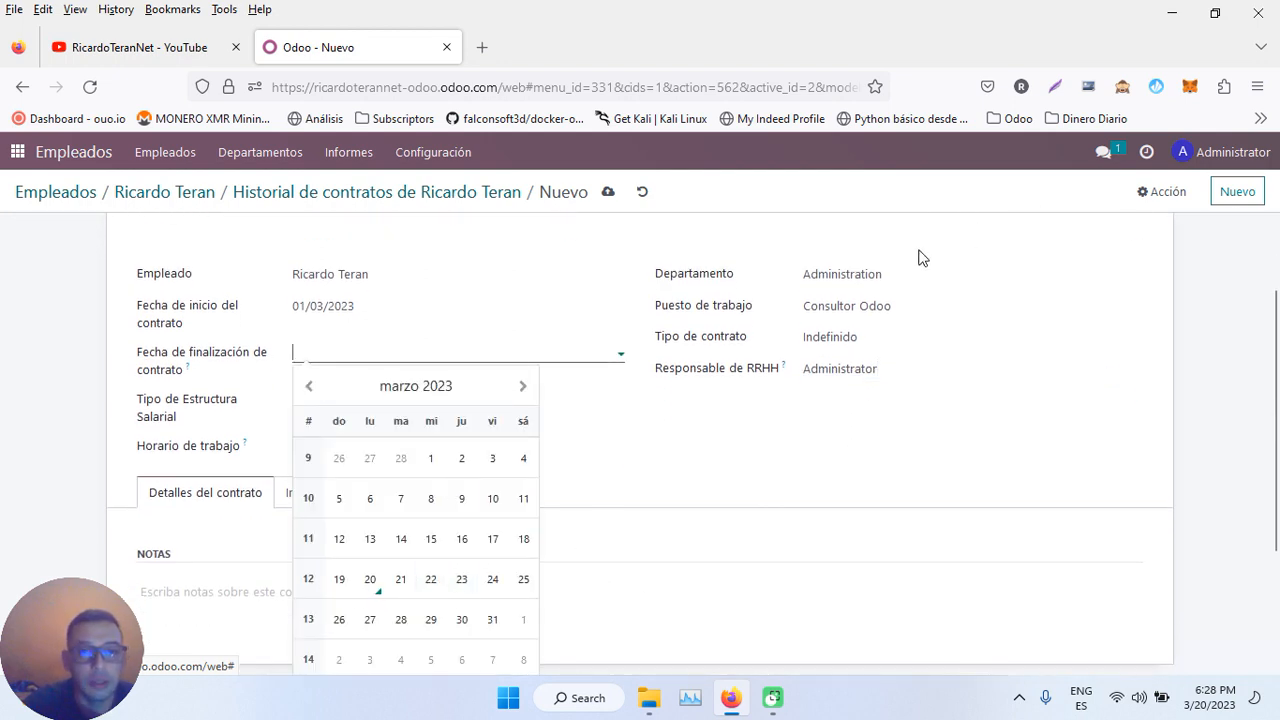
pyautogui.click(770, 532)
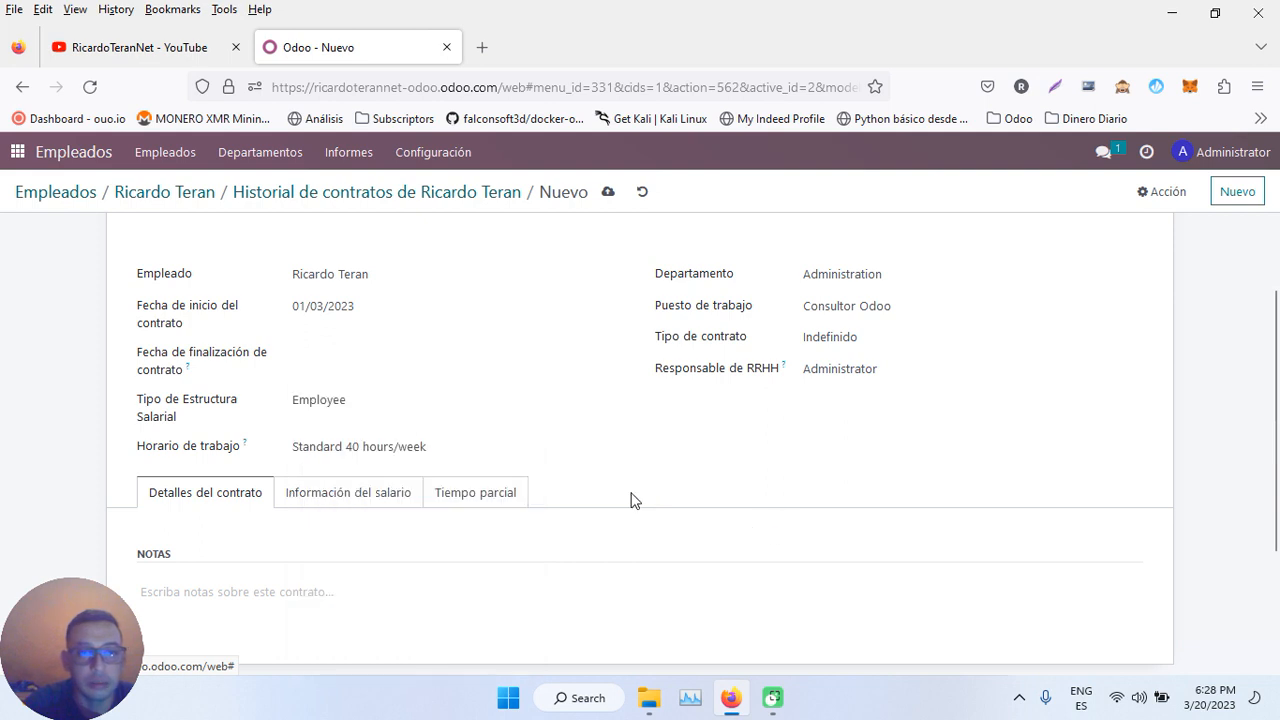
pyautogui.click(352, 400)
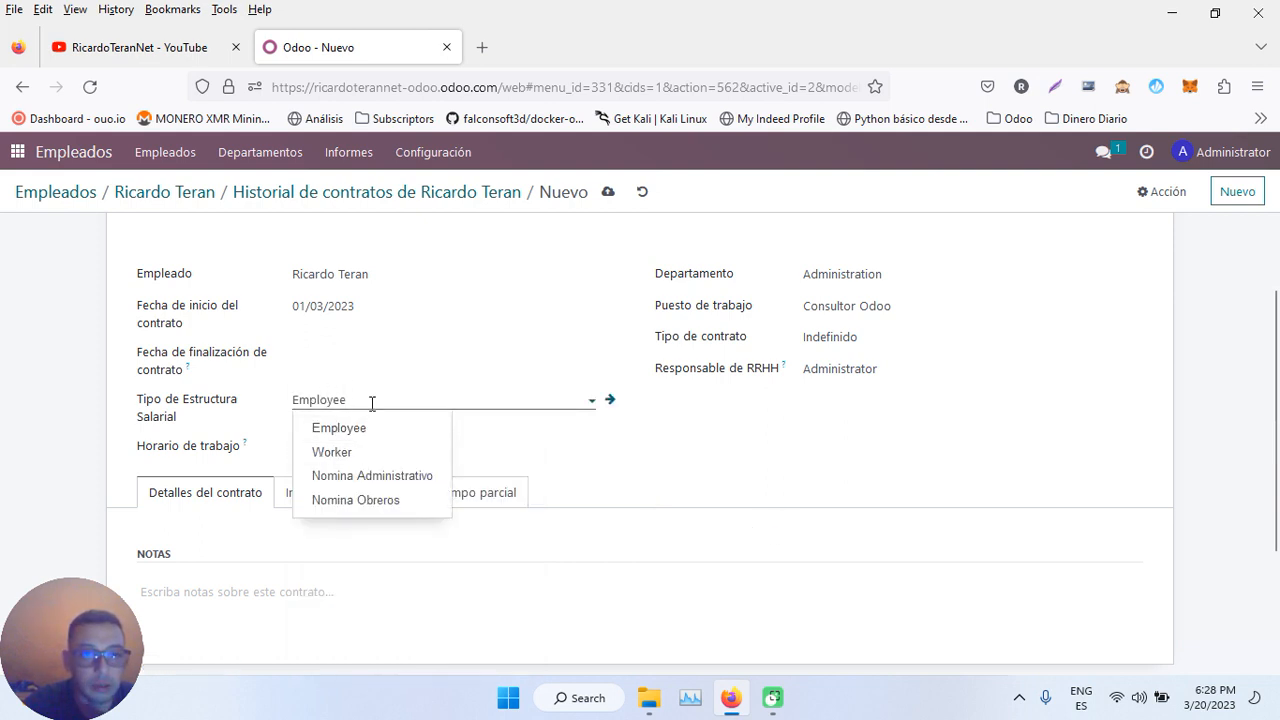
pyautogui.click(325, 477)
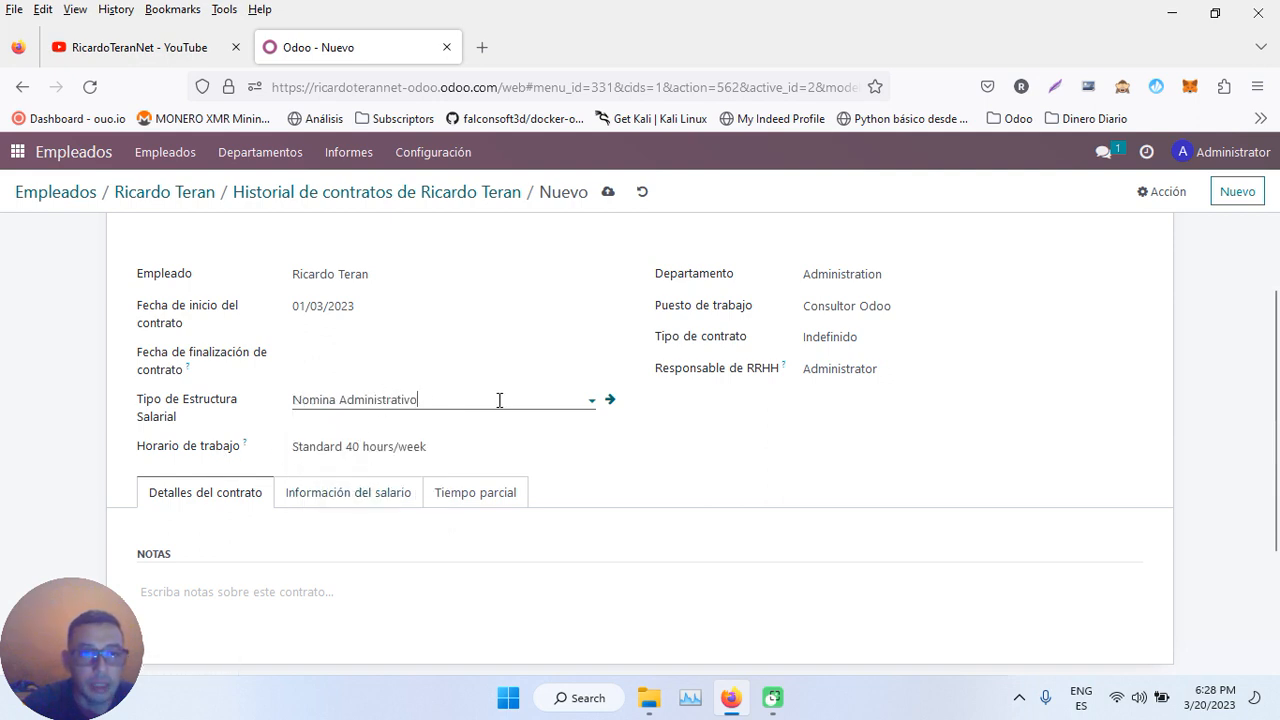
pyautogui.click(483, 449)
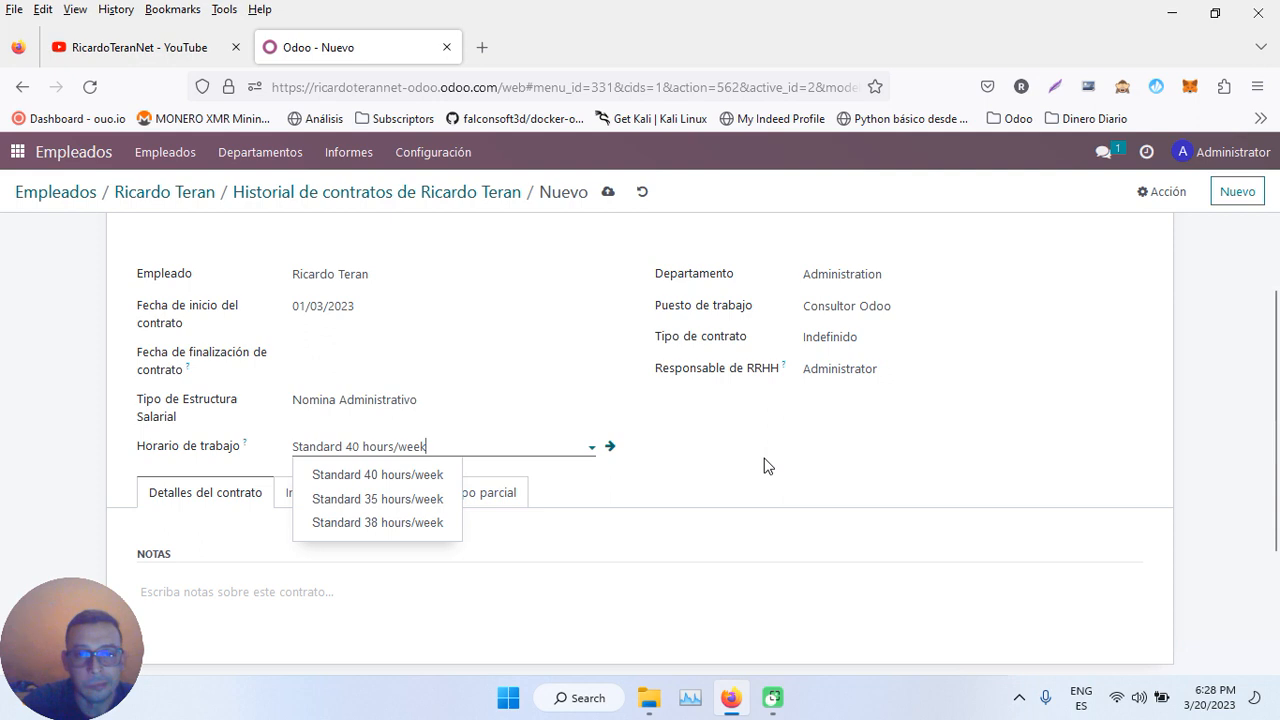
pyautogui.click(571, 341)
pyautogui.scroll(-1, 570, 342)
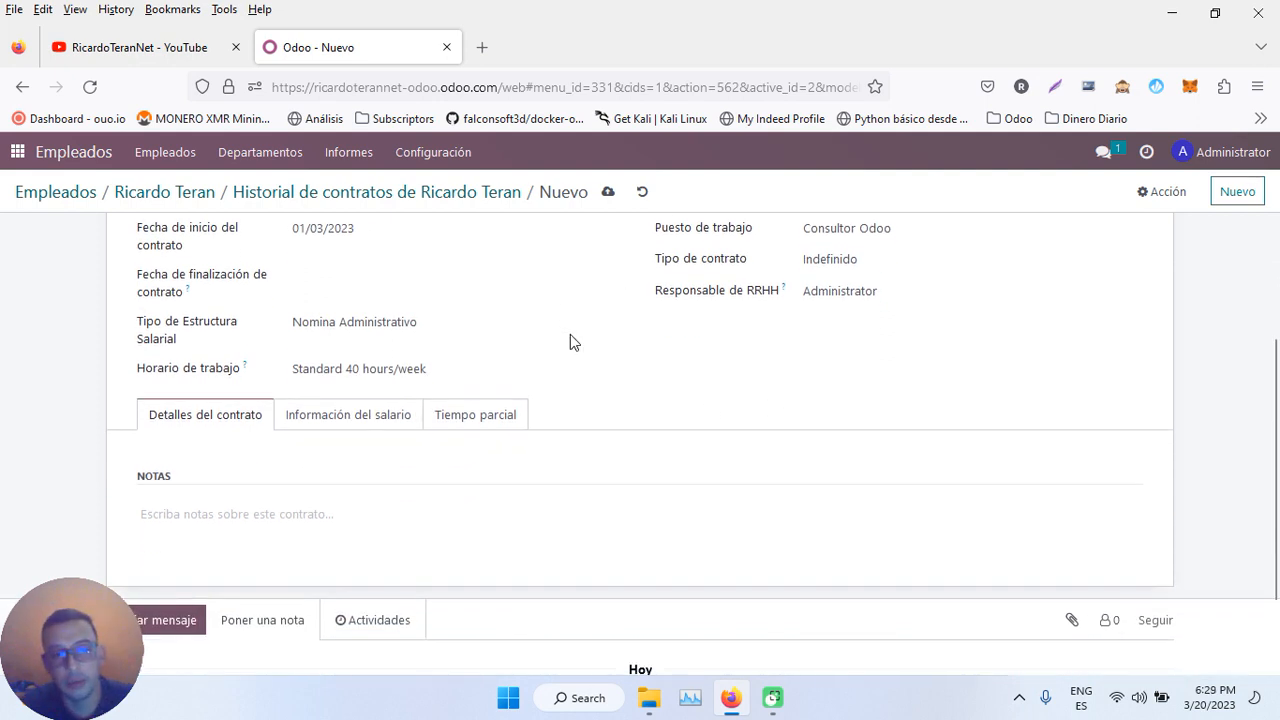
pyautogui.scroll(3, 570, 341)
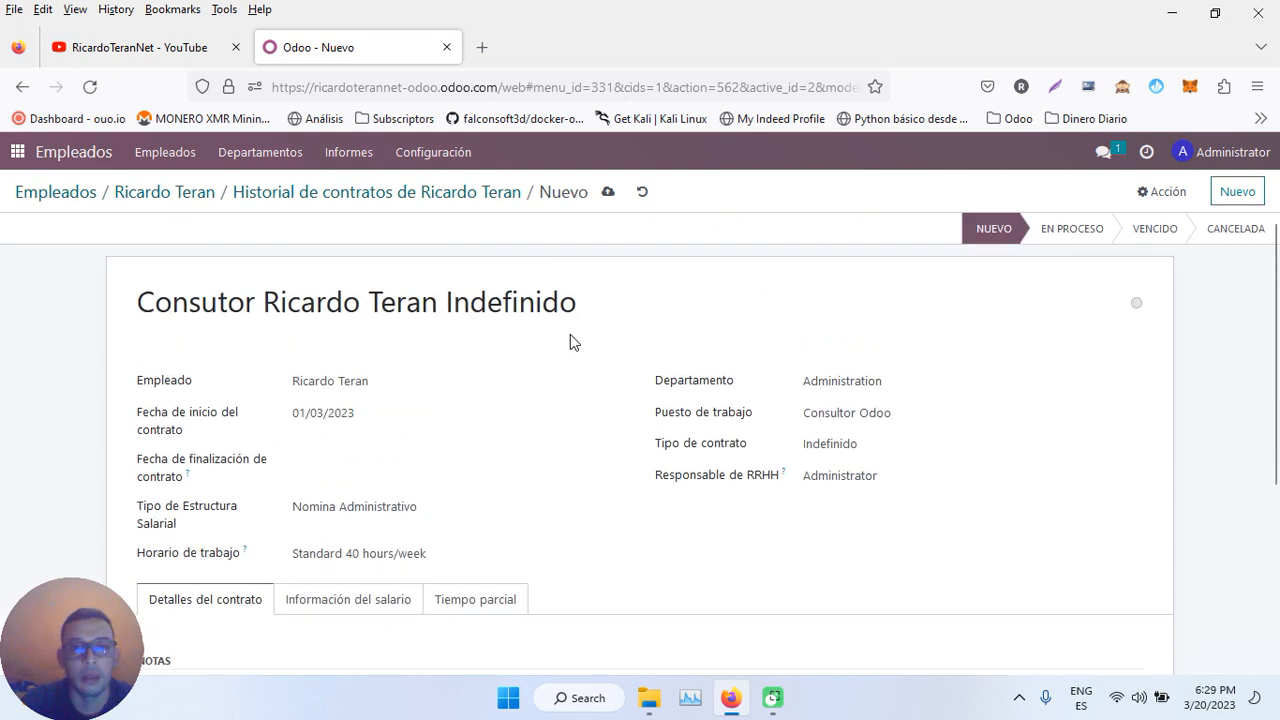
pyautogui.scroll(-2, 570, 340)
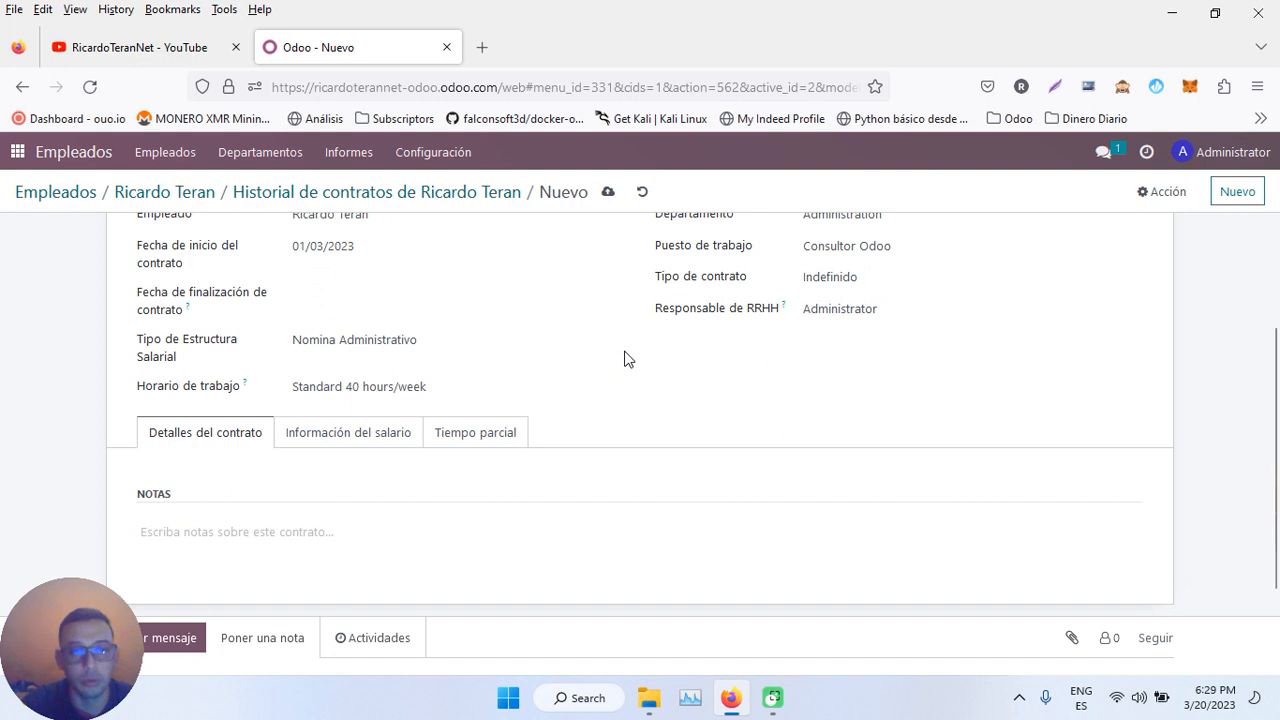
pyautogui.click(390, 431)
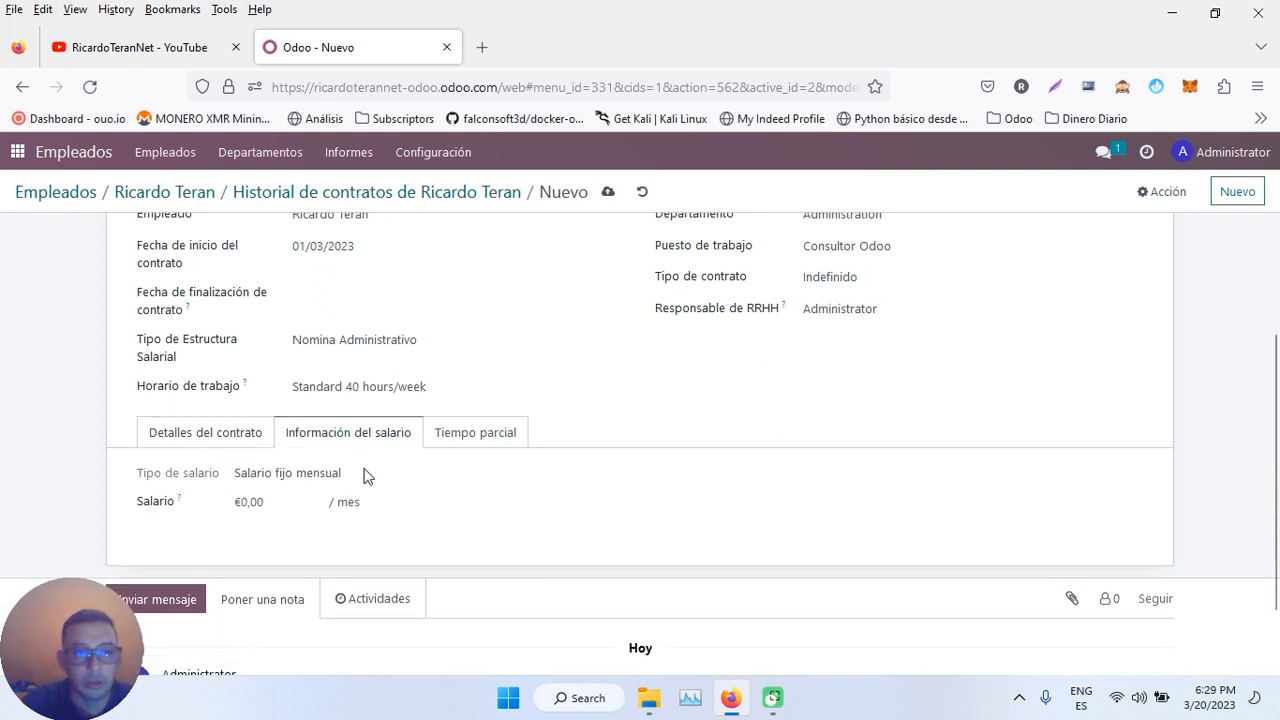
# - Enter a 1.000,00 € monthly wage, check the Standard 40 hours/week schedule, and return to the contract history
pyautogui.click(268, 502)
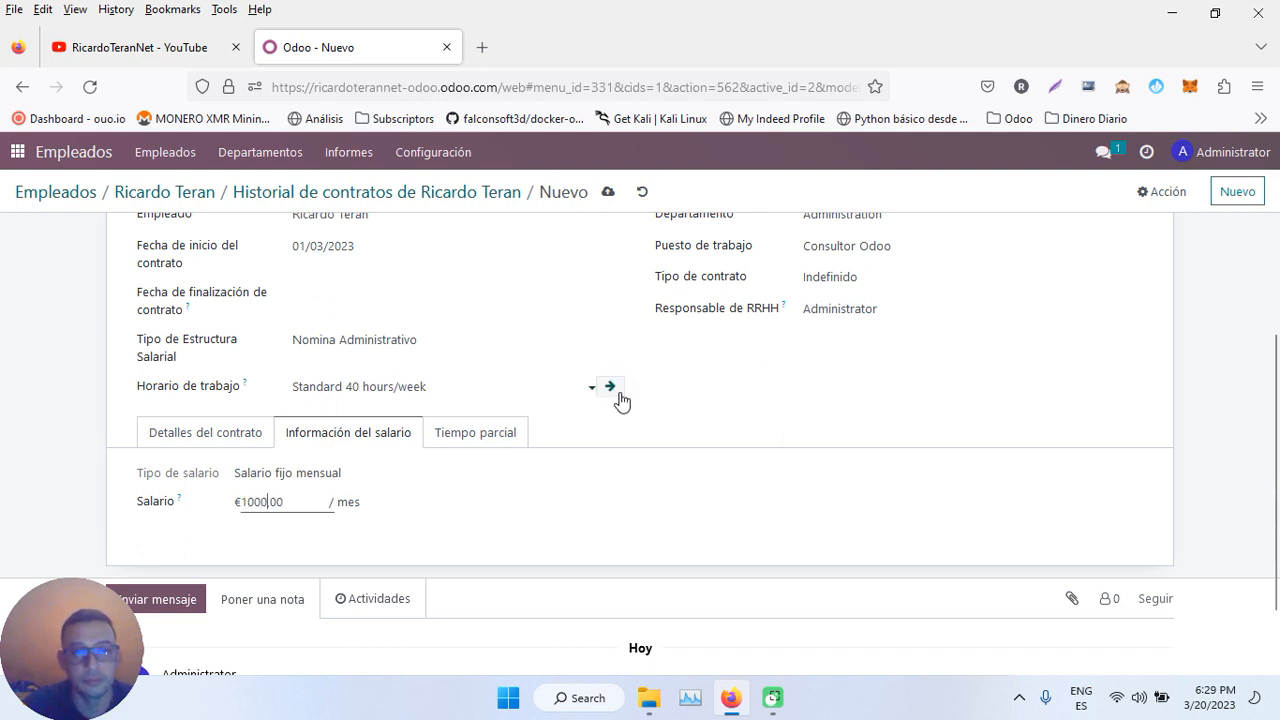
pyautogui.click(500, 436)
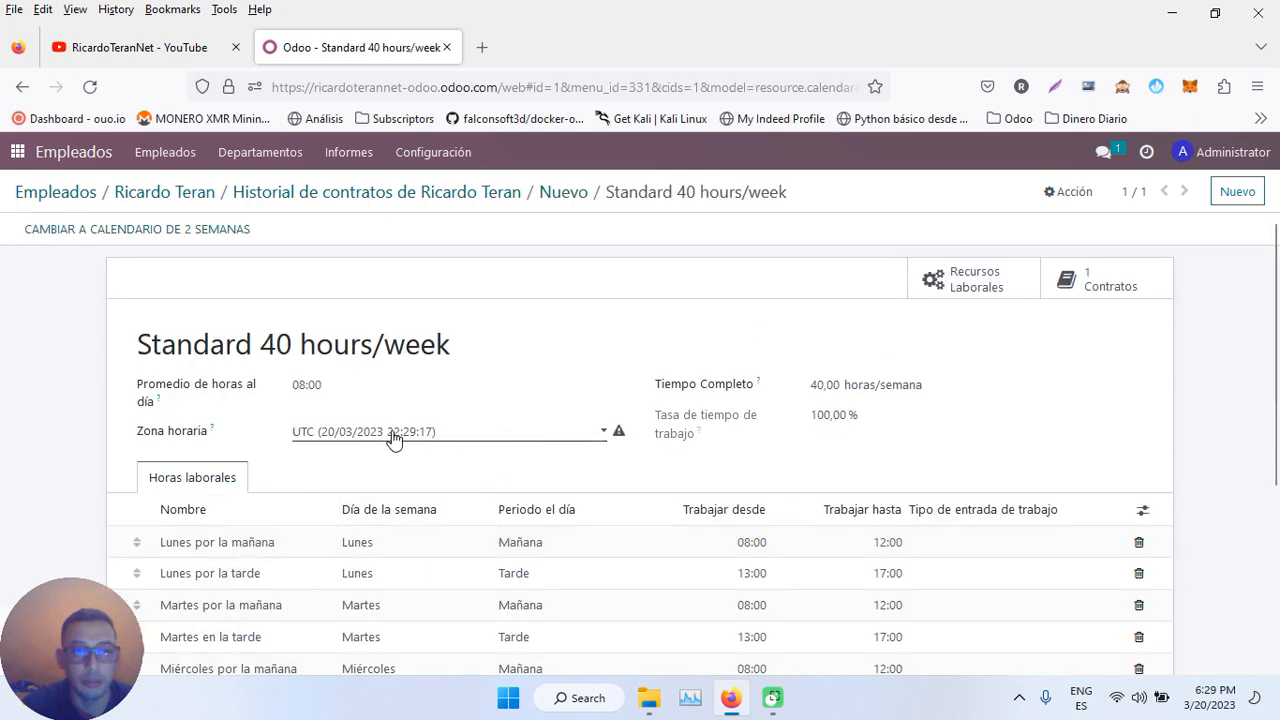
pyautogui.click(563, 195)
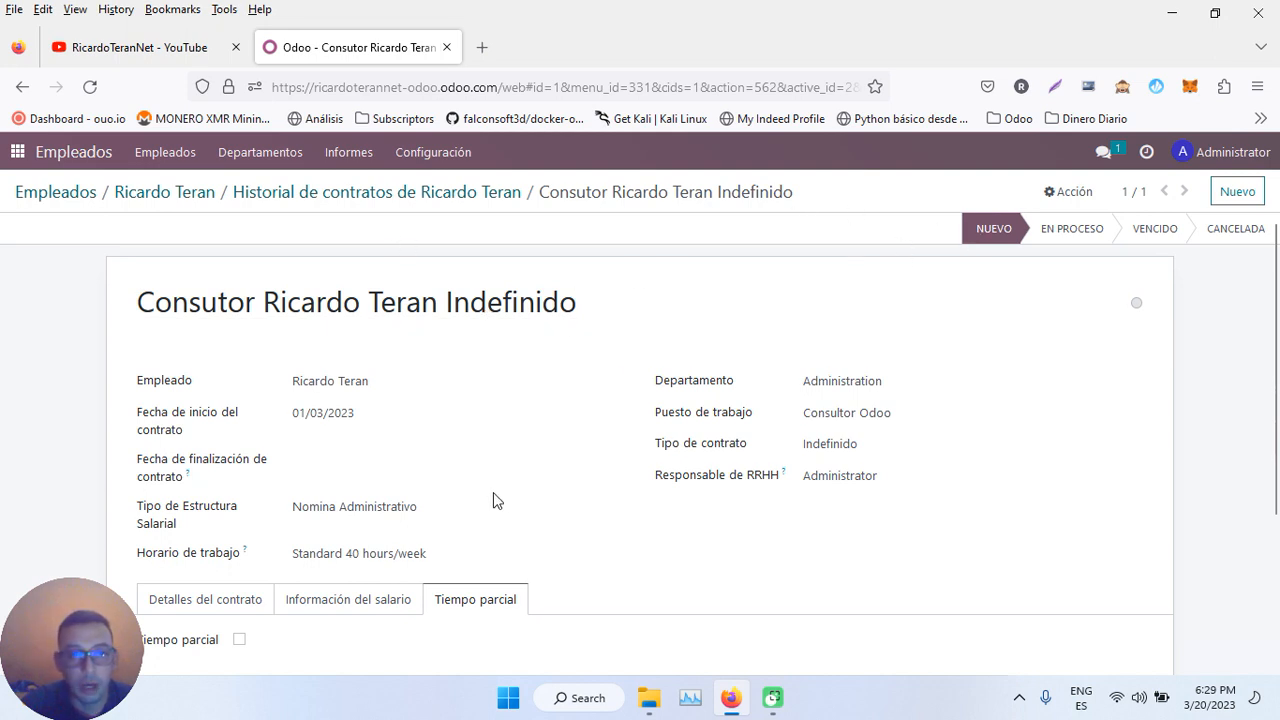
pyautogui.click(430, 200)
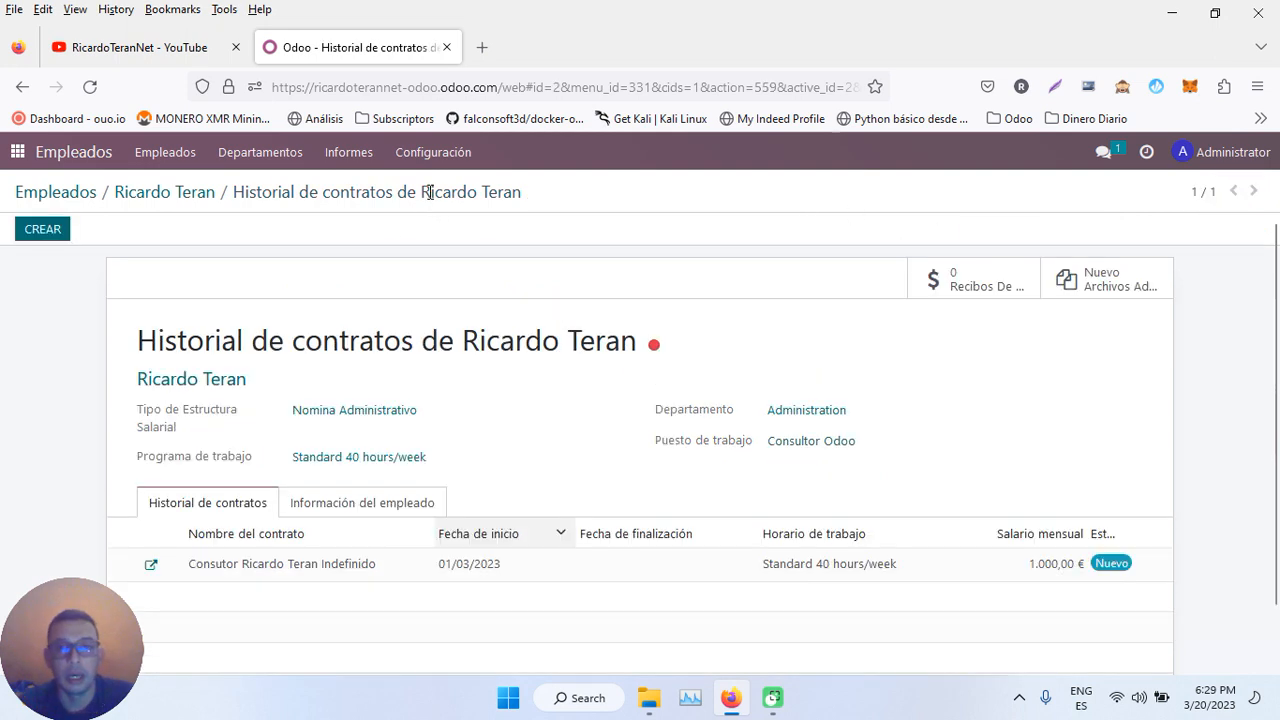
# - Check the employee's payslips and record, then come back to the contract history
pyautogui.click(983, 287)
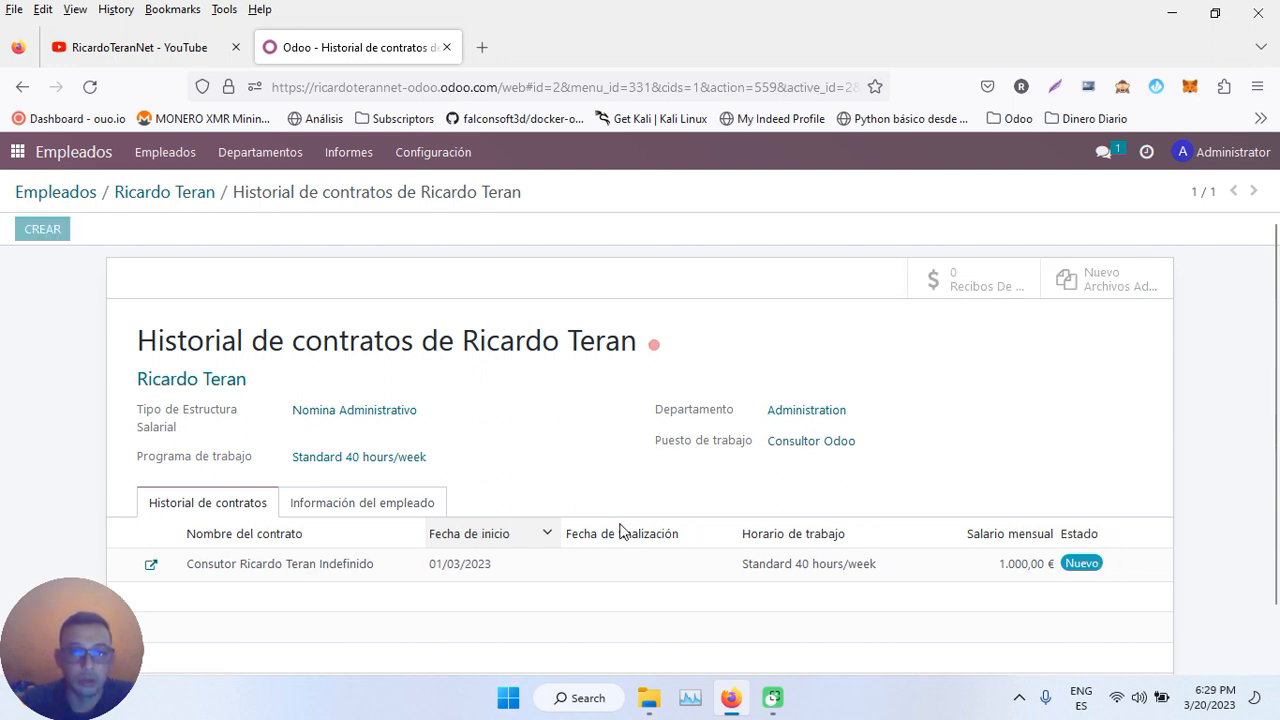
pyautogui.click(273, 198)
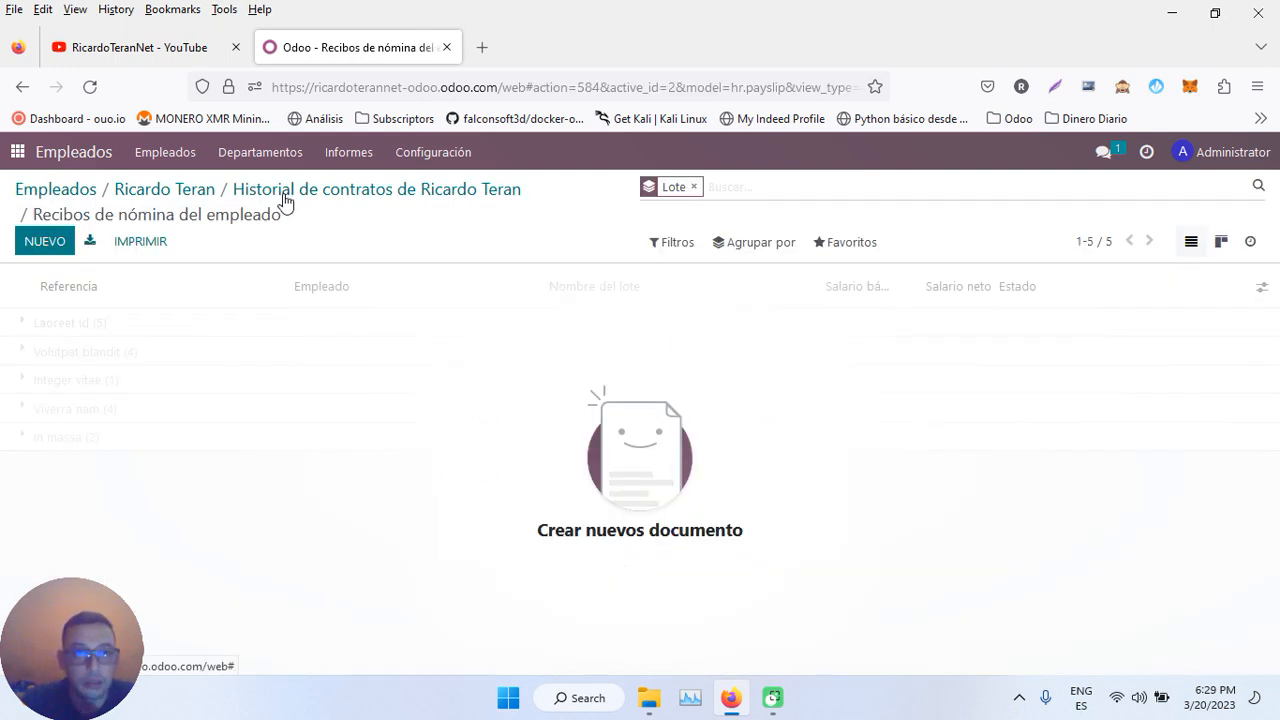
pyautogui.click(191, 194)
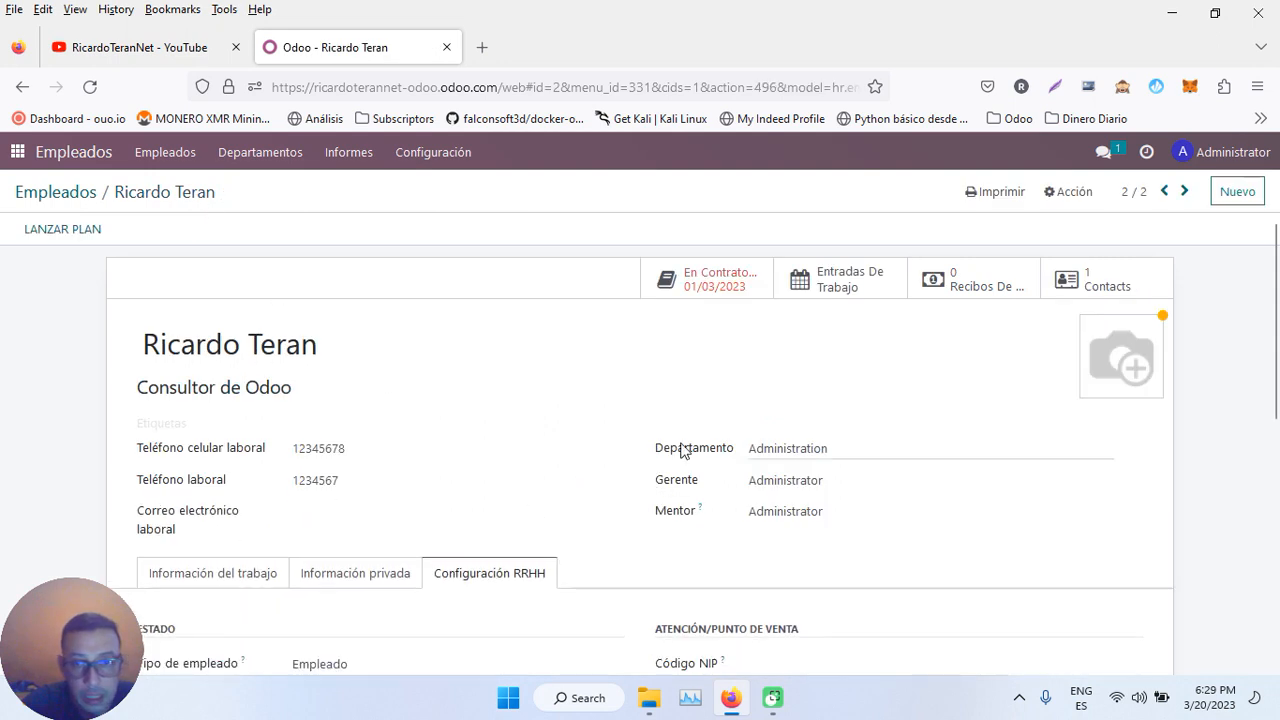
pyautogui.click(711, 287)
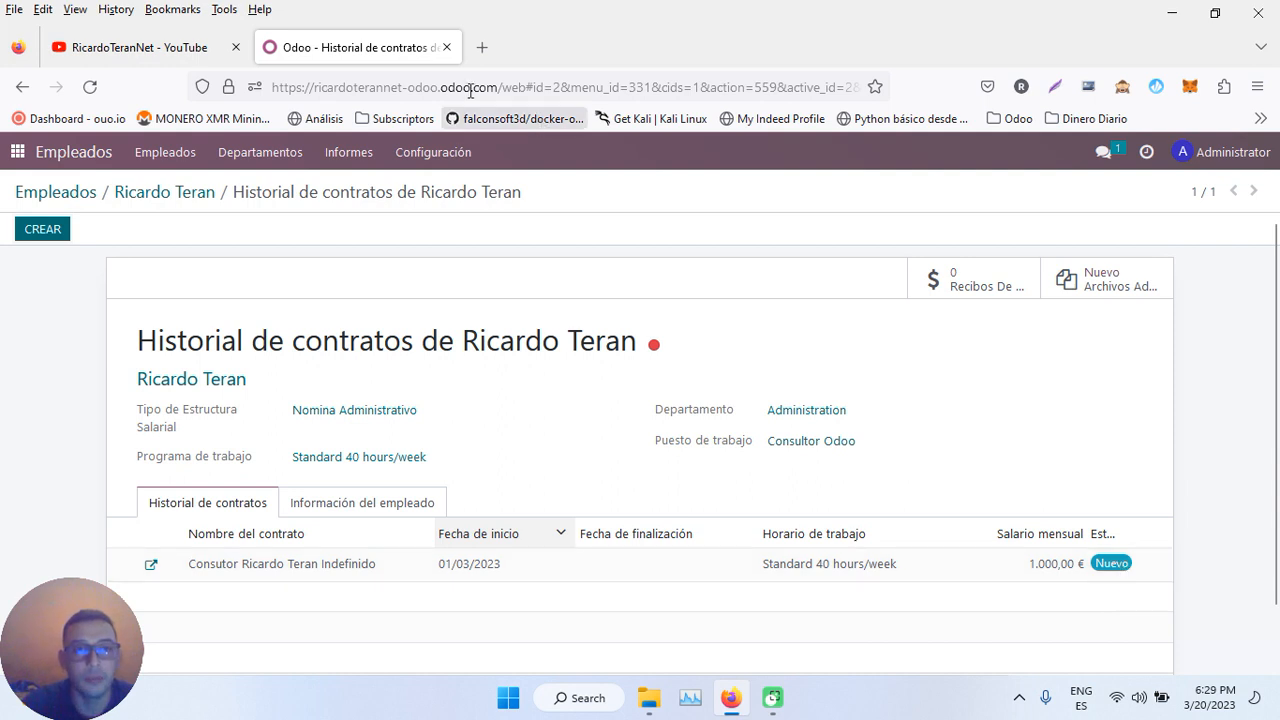
# - Duplicate the browser tab, open Nómina > Entradas de trabajo there, and return to the first tab
pyautogui.rightClick(360, 58)
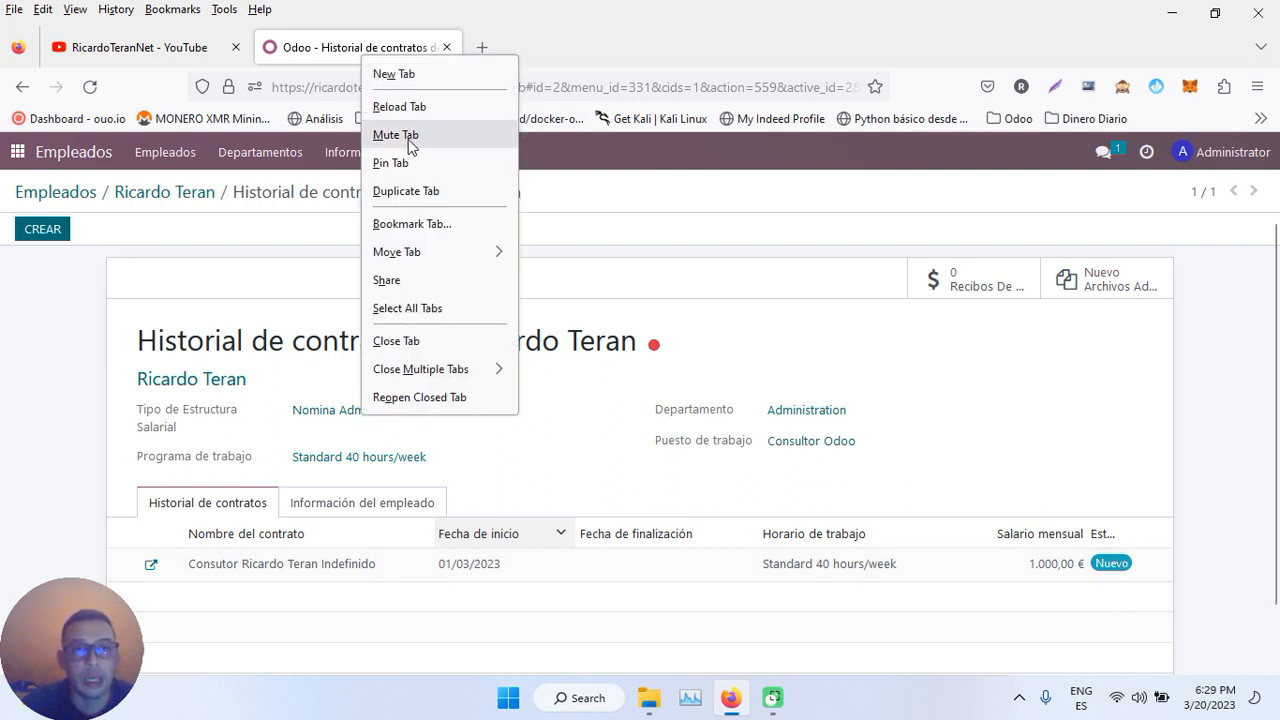
pyautogui.click(408, 191)
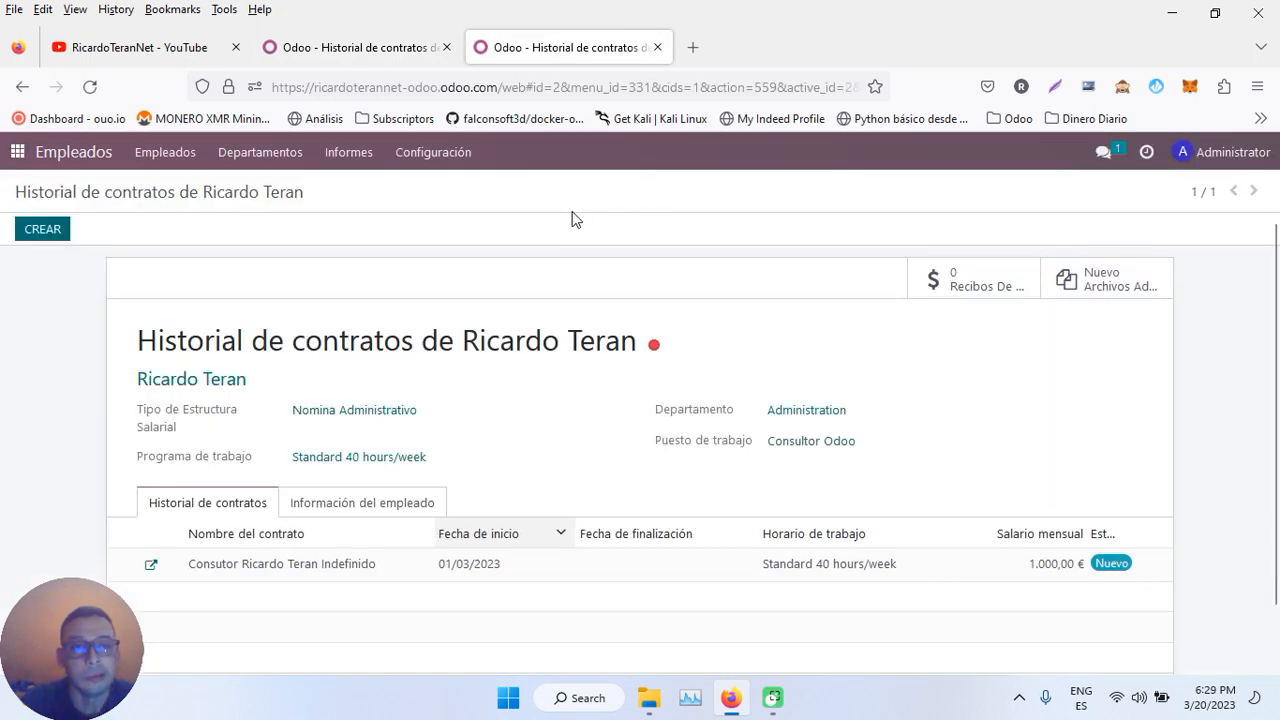
pyautogui.click(20, 152)
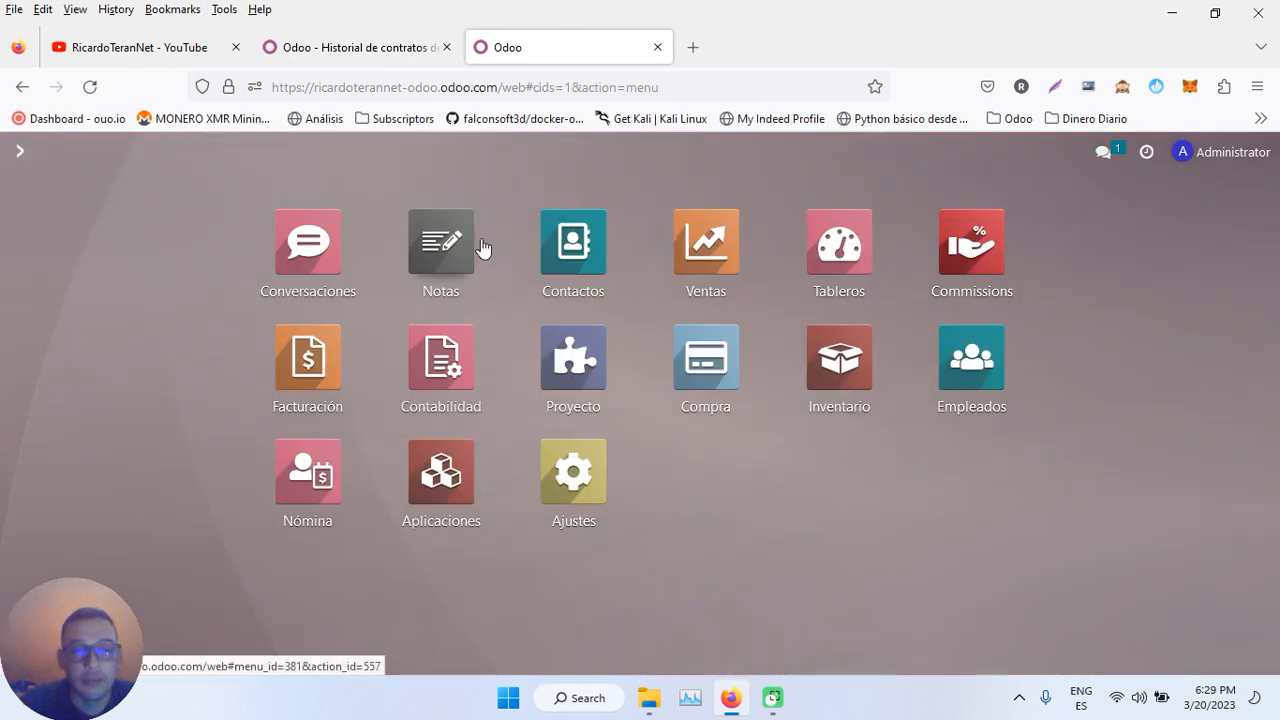
pyautogui.click(307, 478)
pyautogui.click(316, 163)
pyautogui.click(296, 188)
pyautogui.click(348, 50)
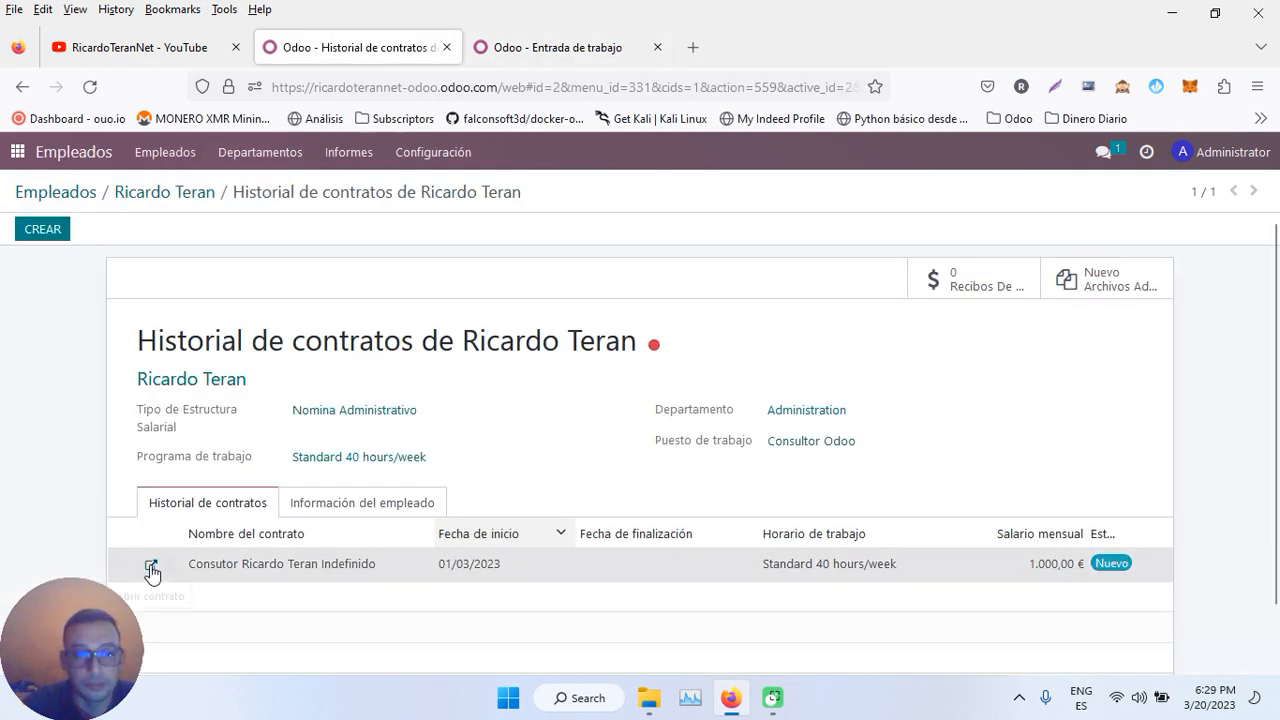
pyautogui.click(151, 568)
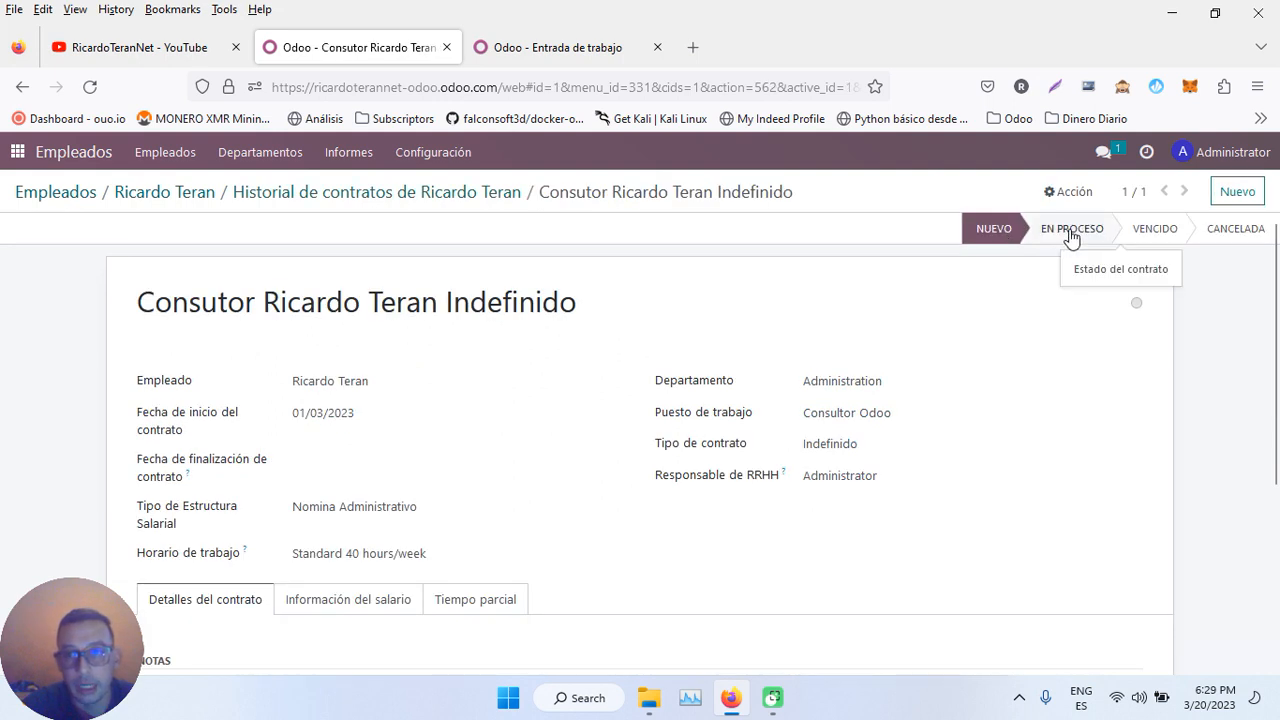
pyautogui.click(545, 47)
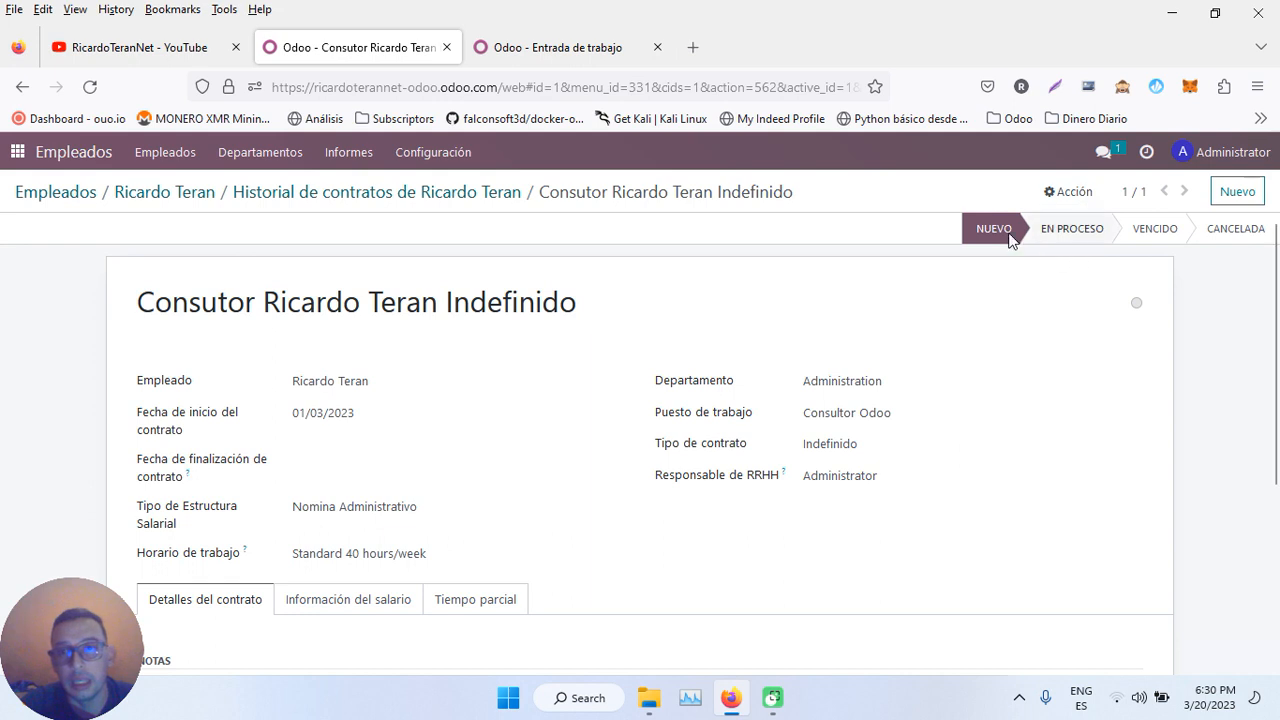
pyautogui.click(577, 50)
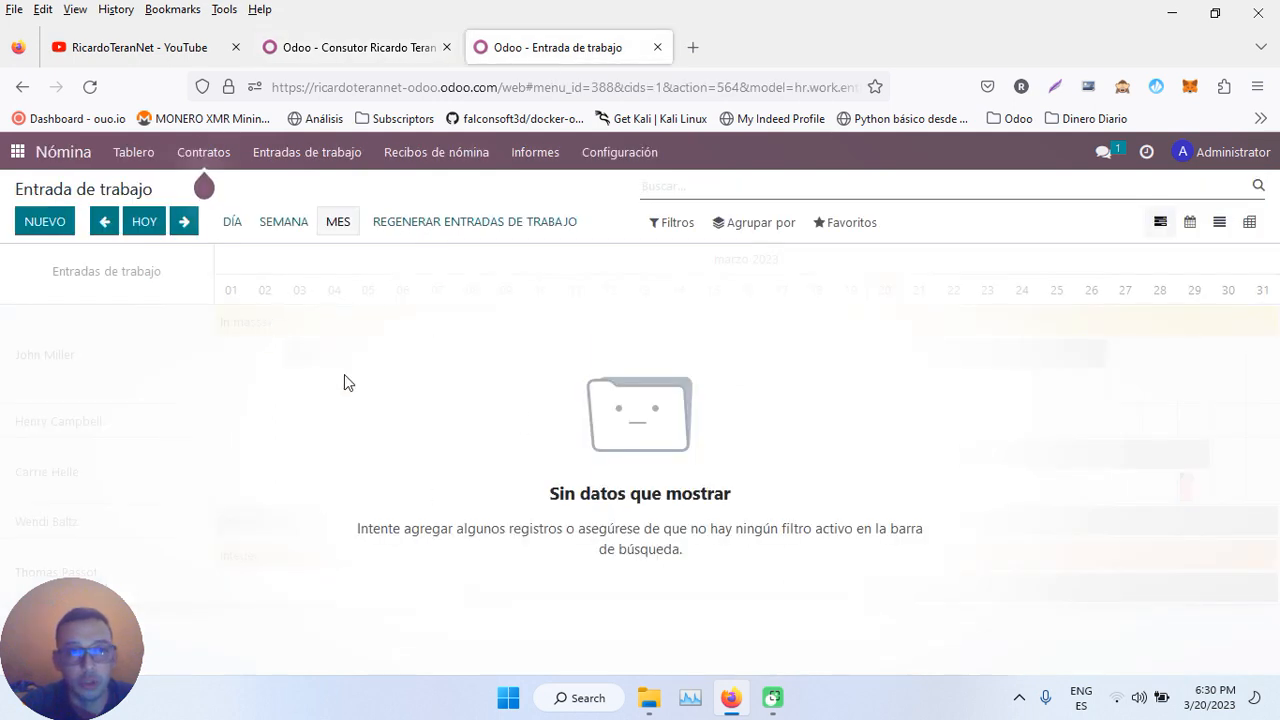
pyautogui.click(318, 162)
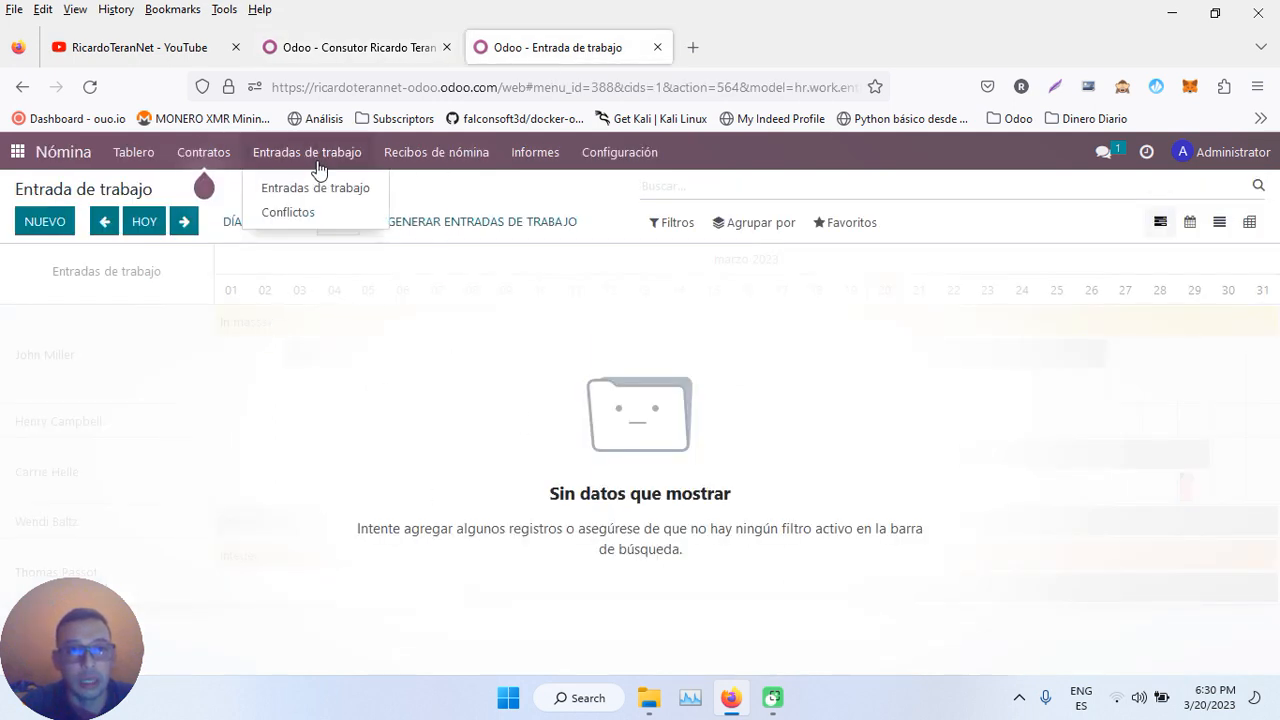
pyautogui.click(308, 192)
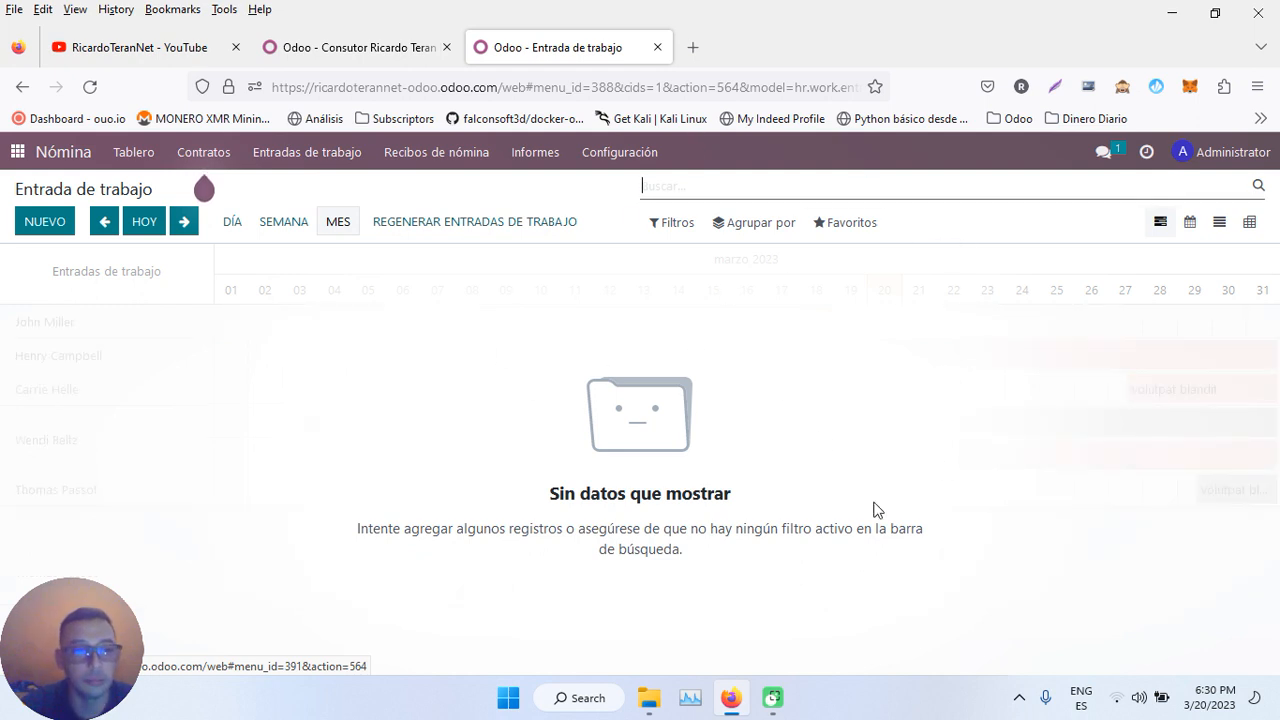
# - Set the Indefinido contract to En proceso, reload work entries to see March 2023 attendance, then close that tab
pyautogui.click(357, 41)
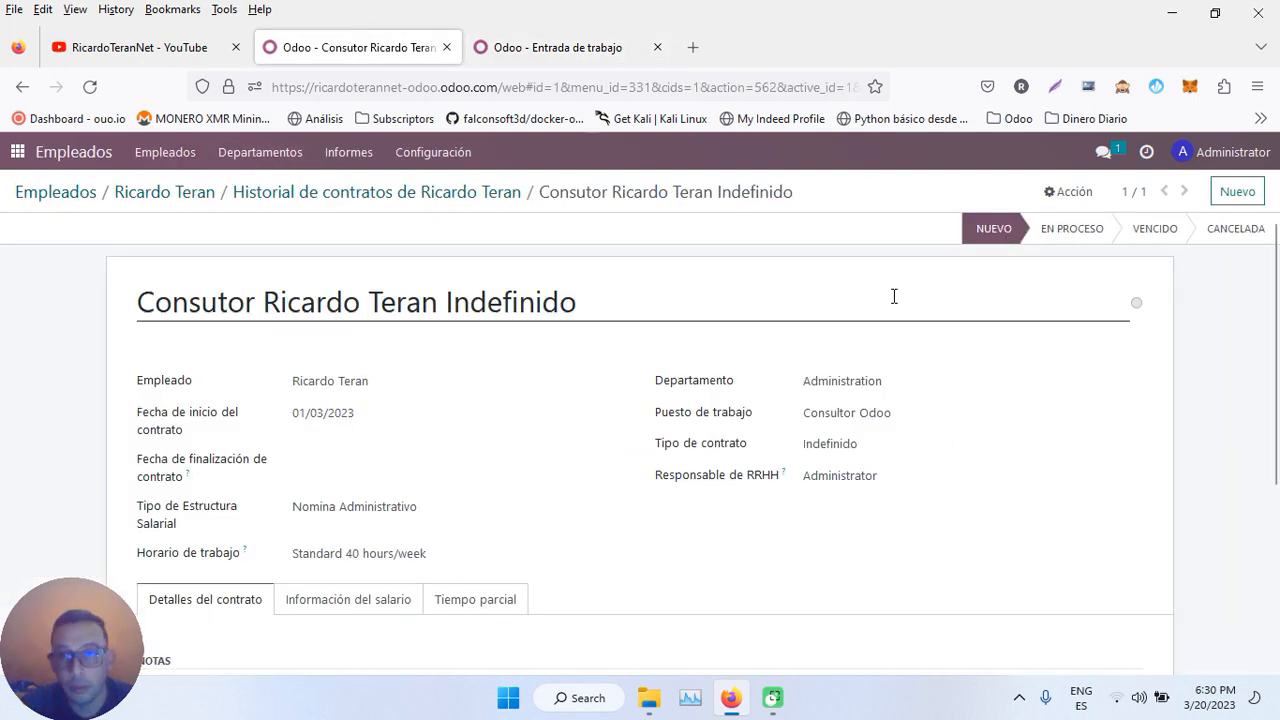
pyautogui.click(1073, 232)
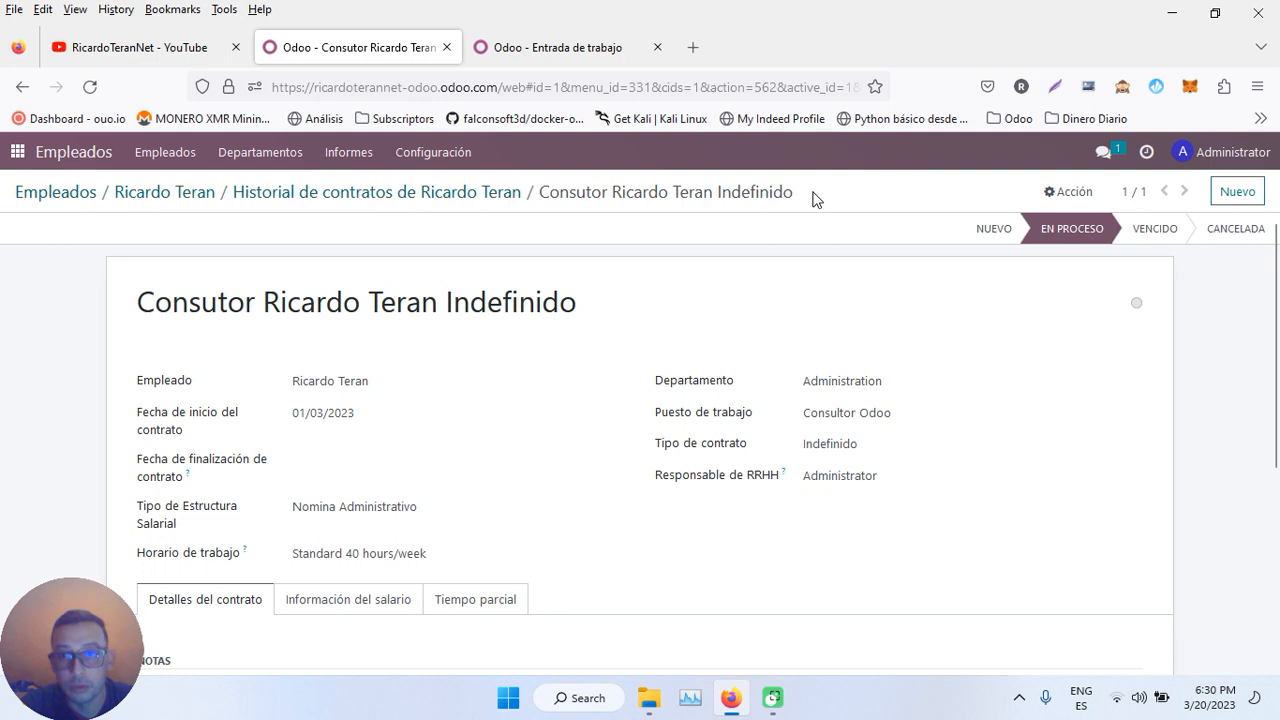
pyautogui.click(595, 50)
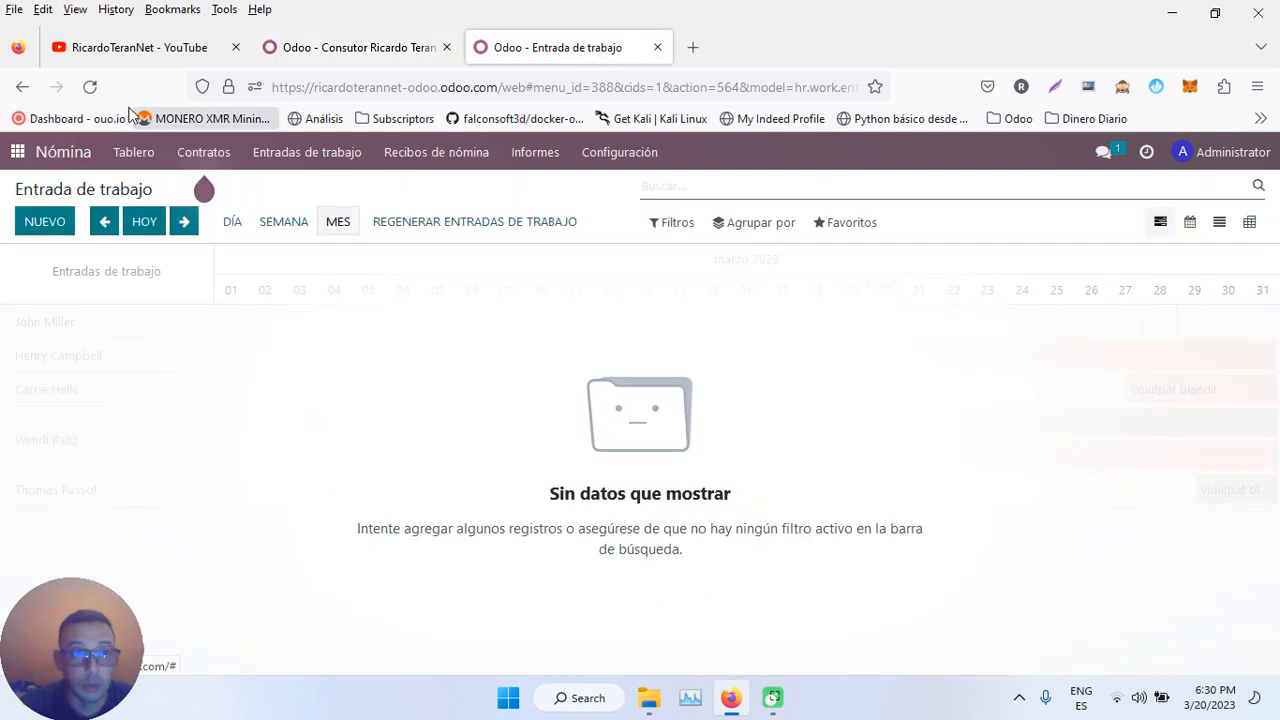
pyautogui.click(89, 87)
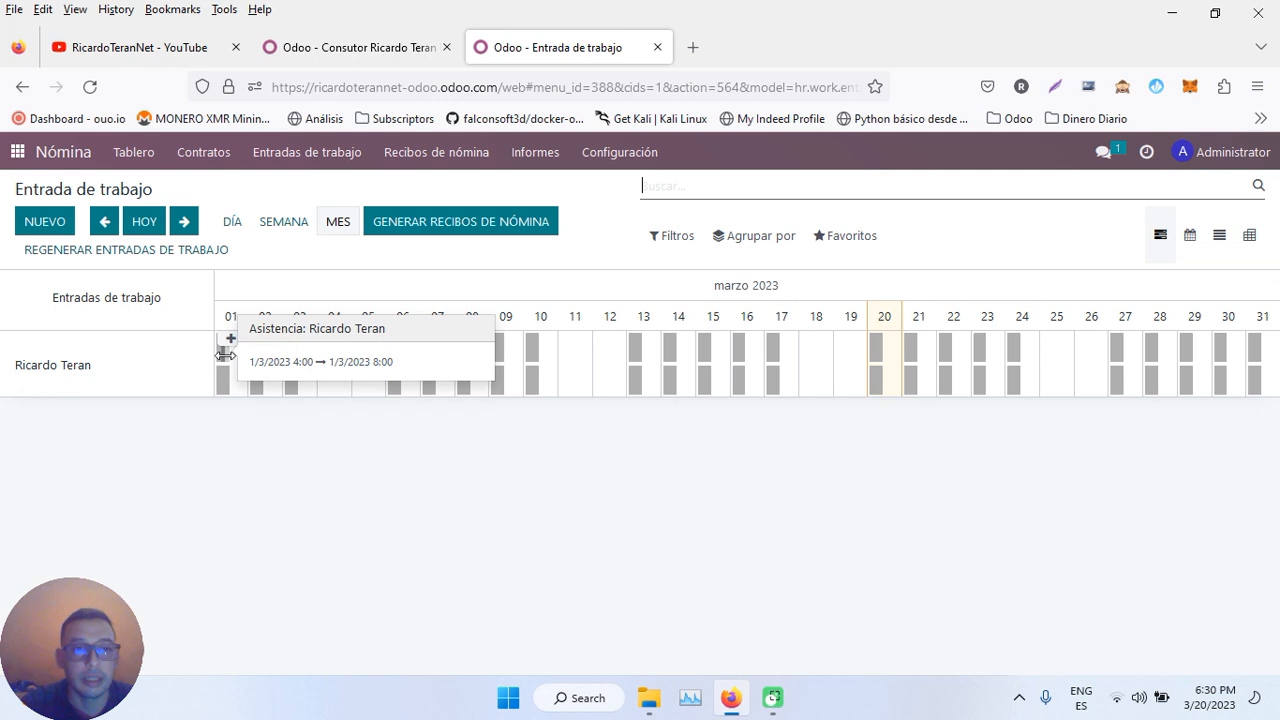
pyautogui.moveTo(222, 352)
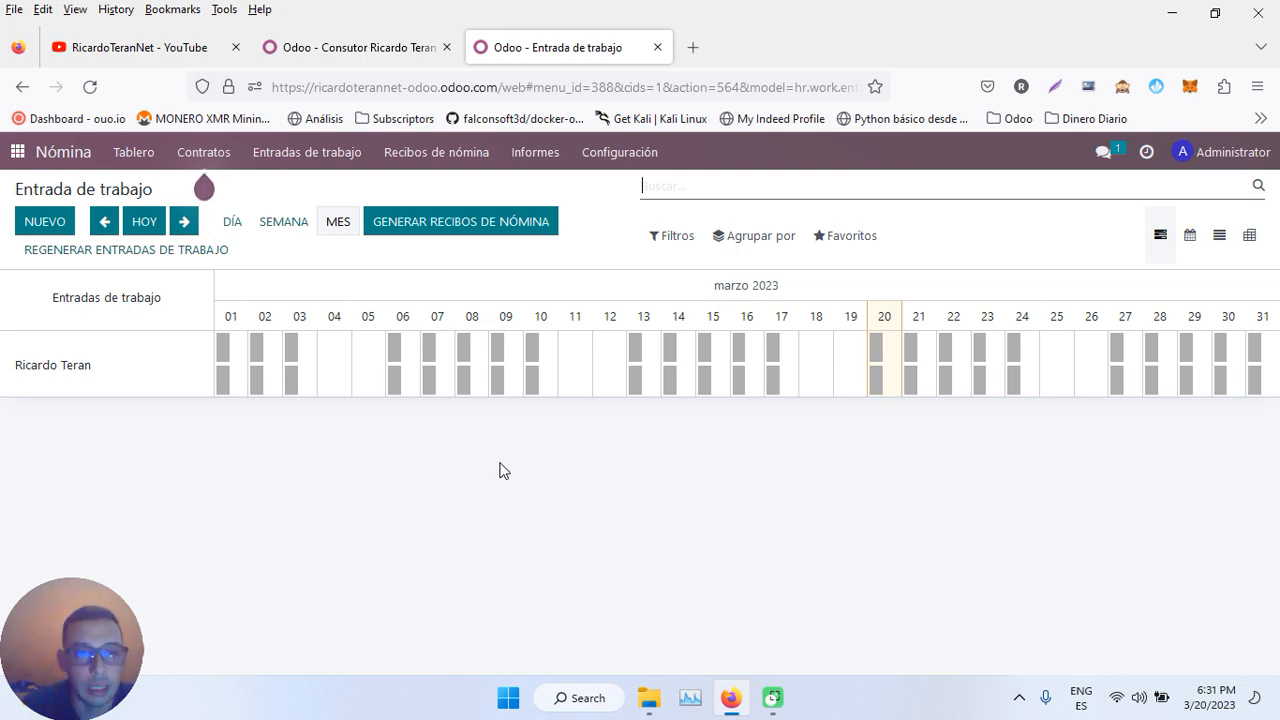
pyautogui.moveTo(339, 358)
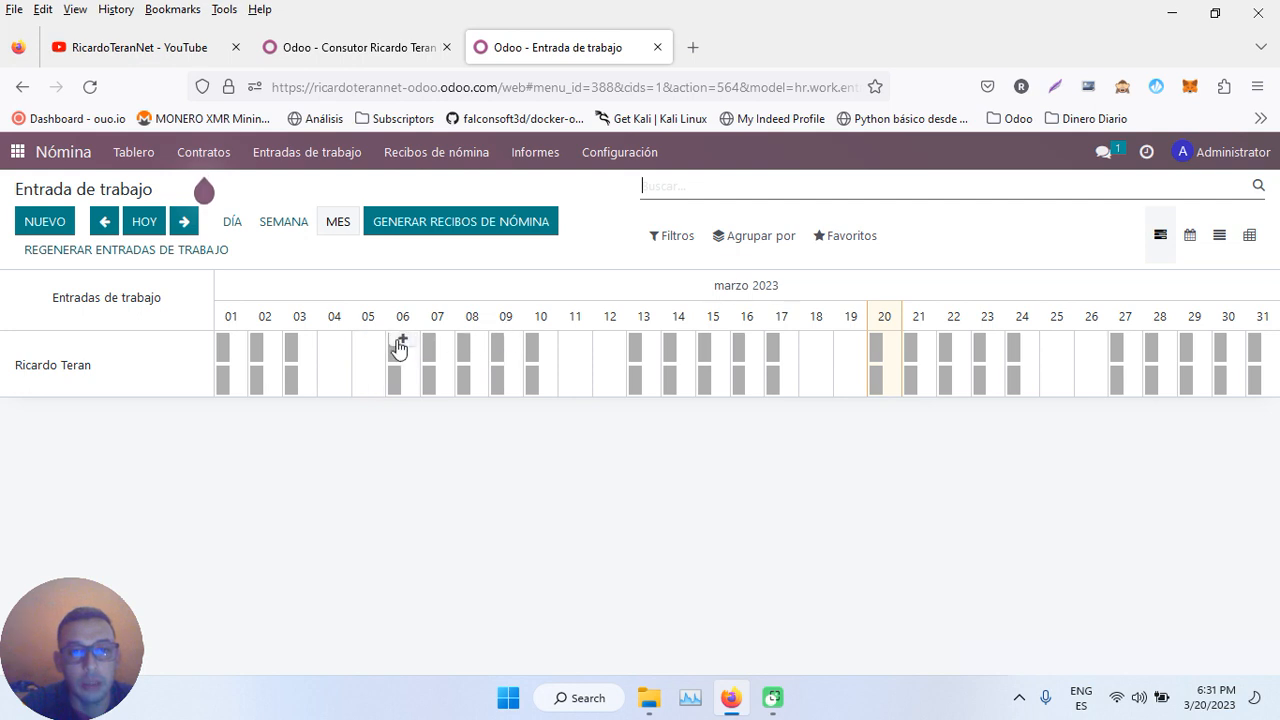
pyautogui.moveTo(534, 355)
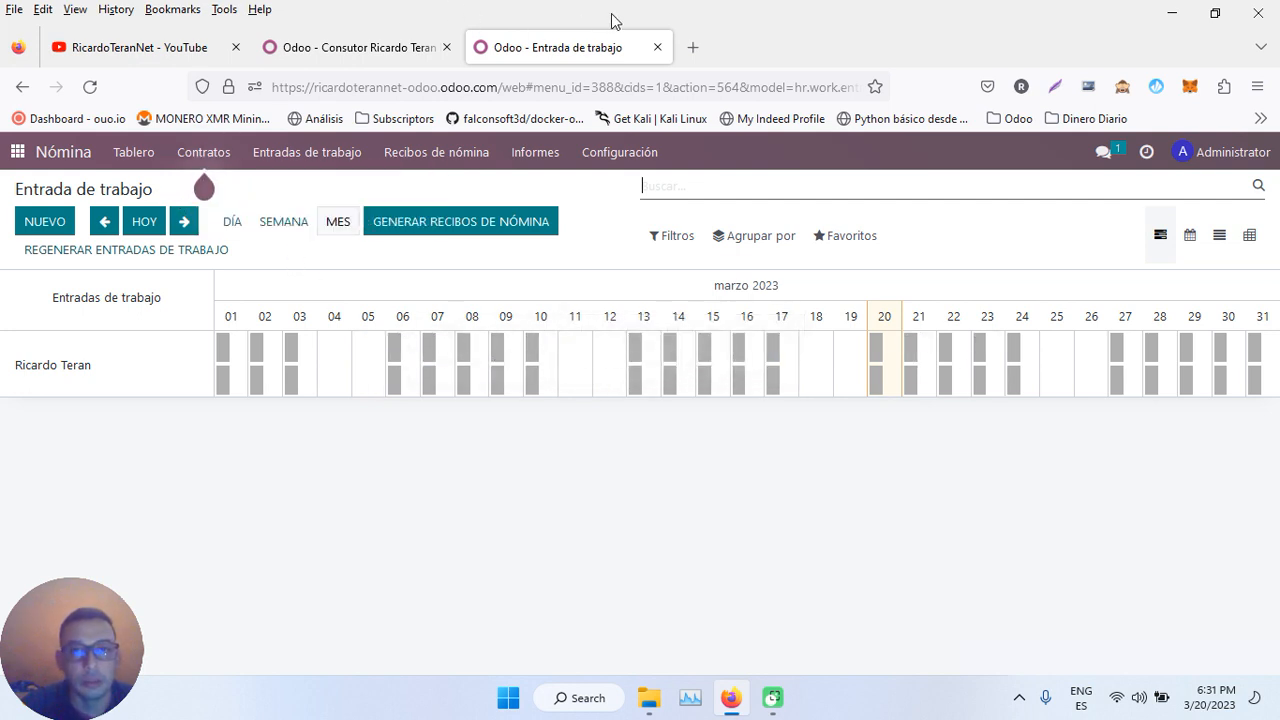
pyautogui.click(657, 47)
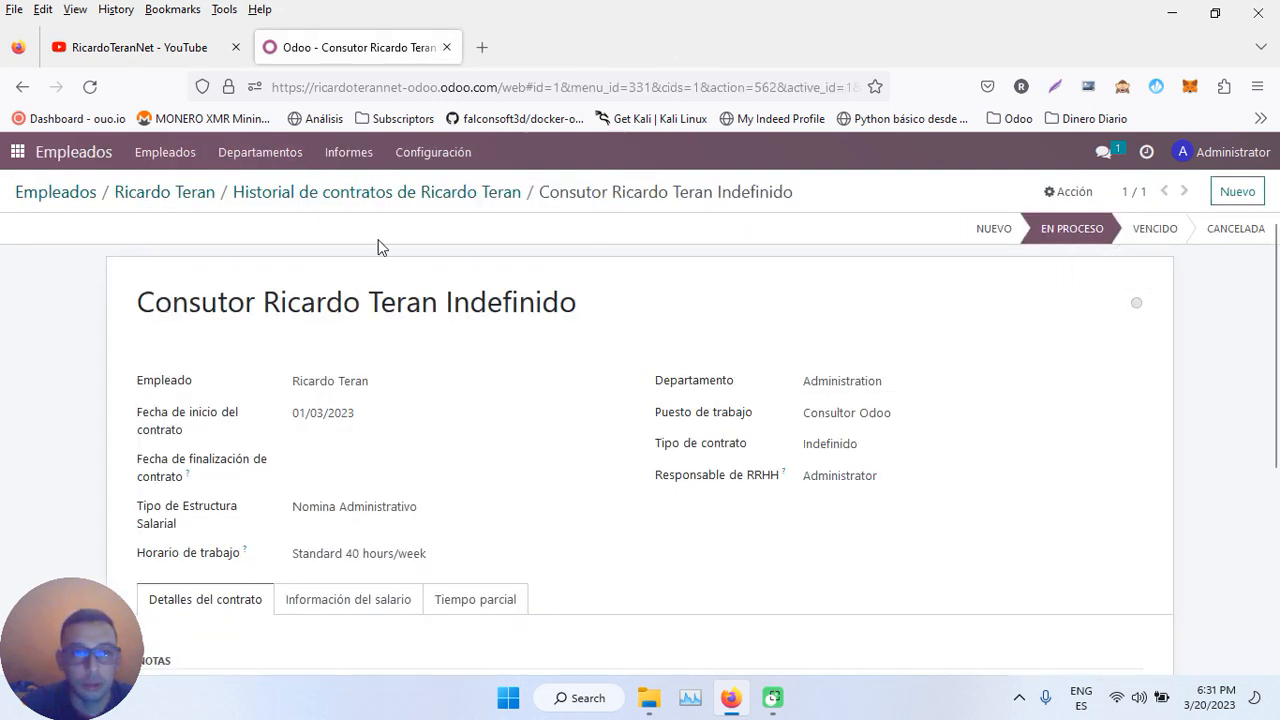
# - Go from the employee record via Empleados and the apps menu back to the Nómina dashboard
pyautogui.click(170, 191)
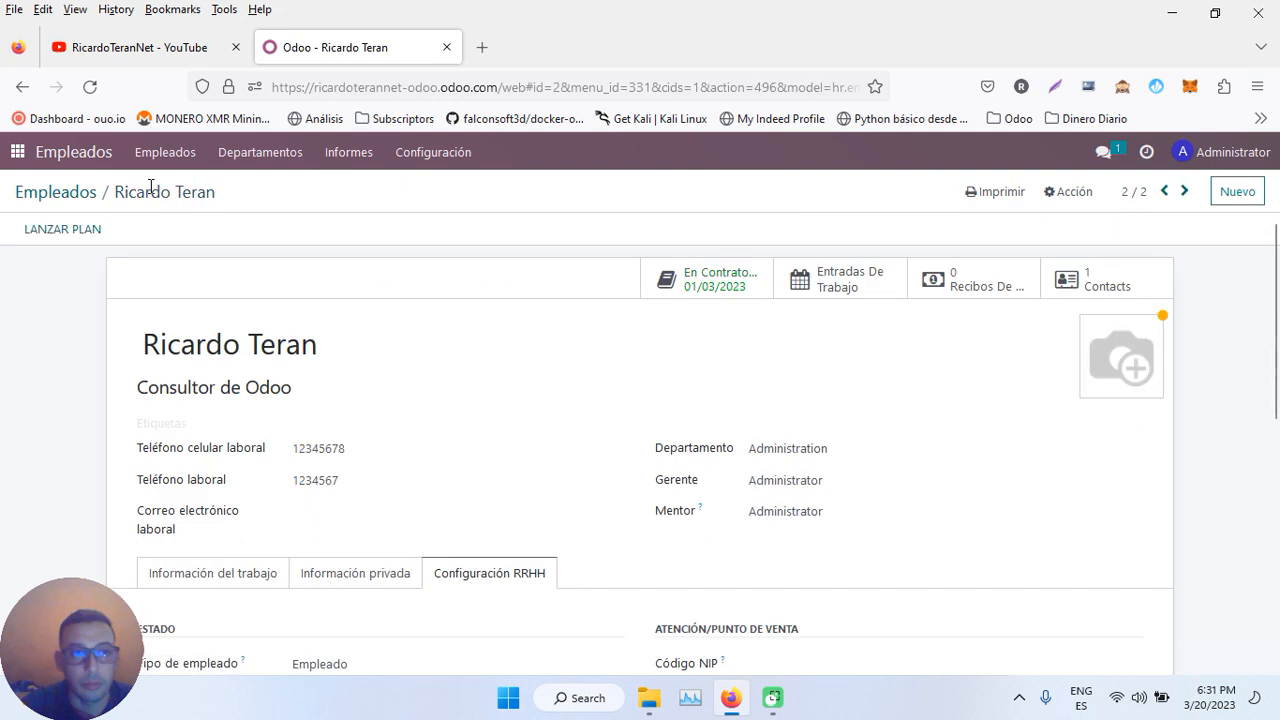
pyautogui.click(60, 192)
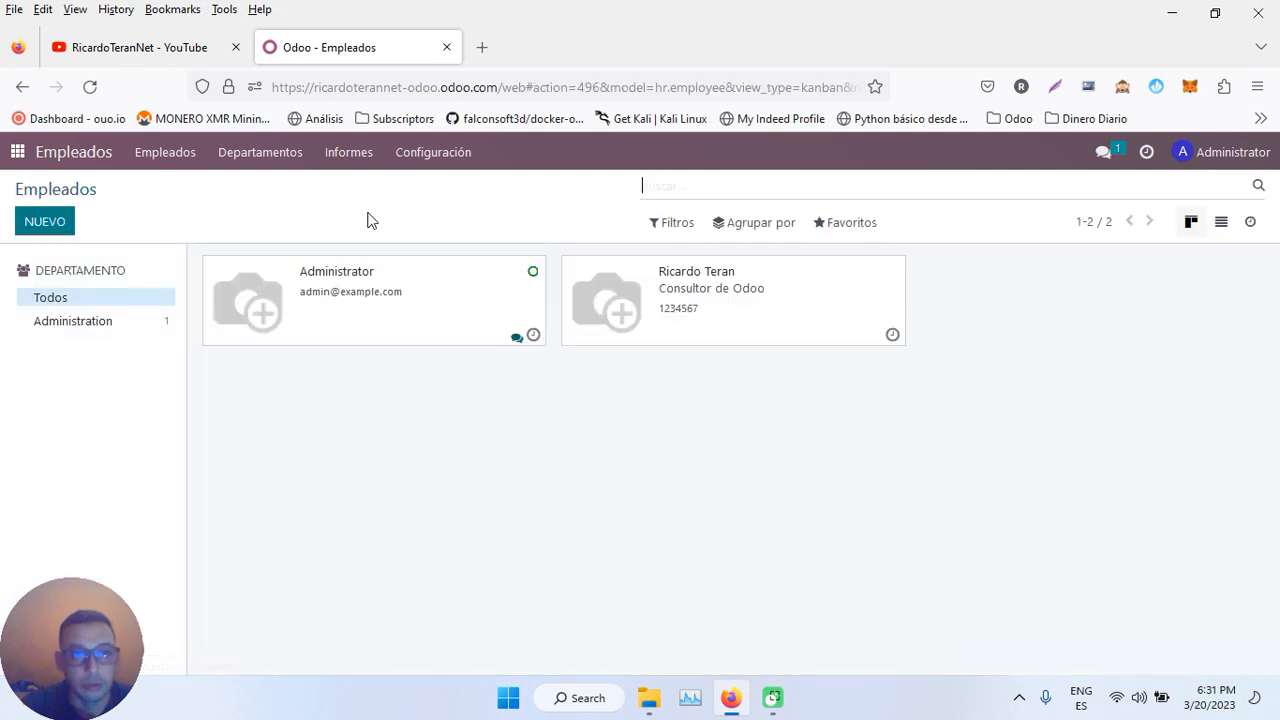
pyautogui.click(245, 150)
pyautogui.click(16, 153)
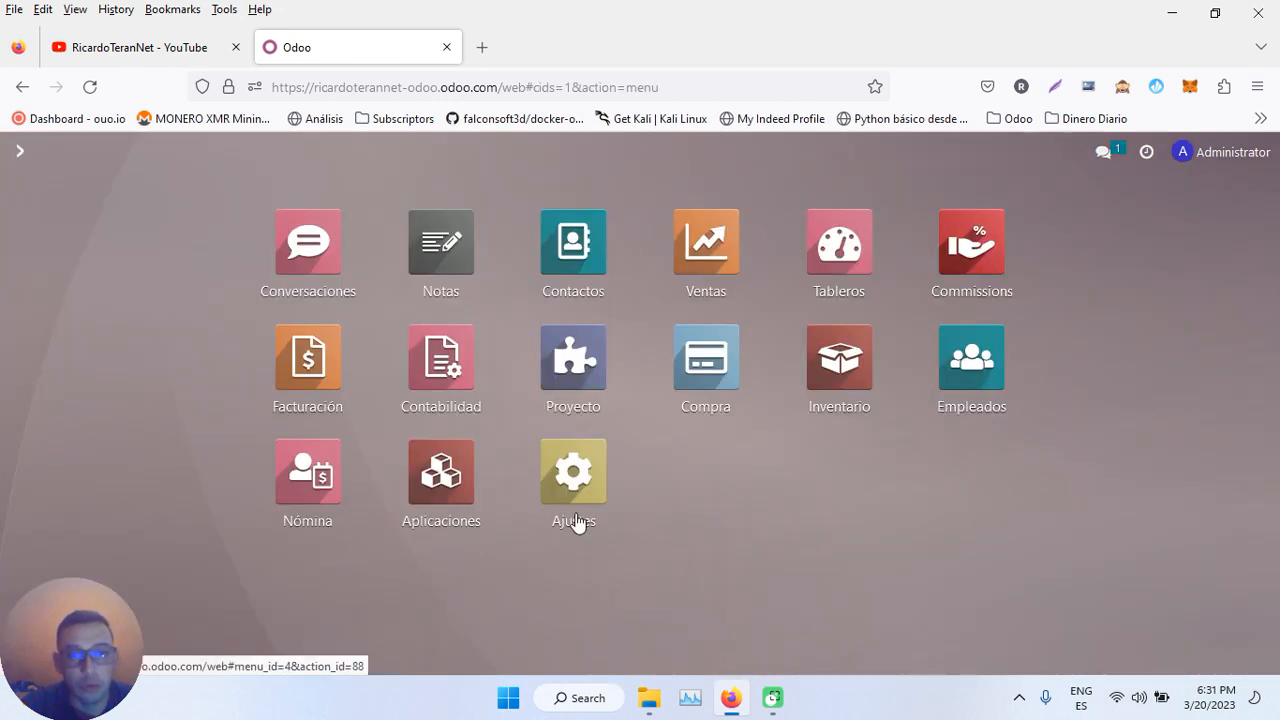
pyautogui.click(318, 486)
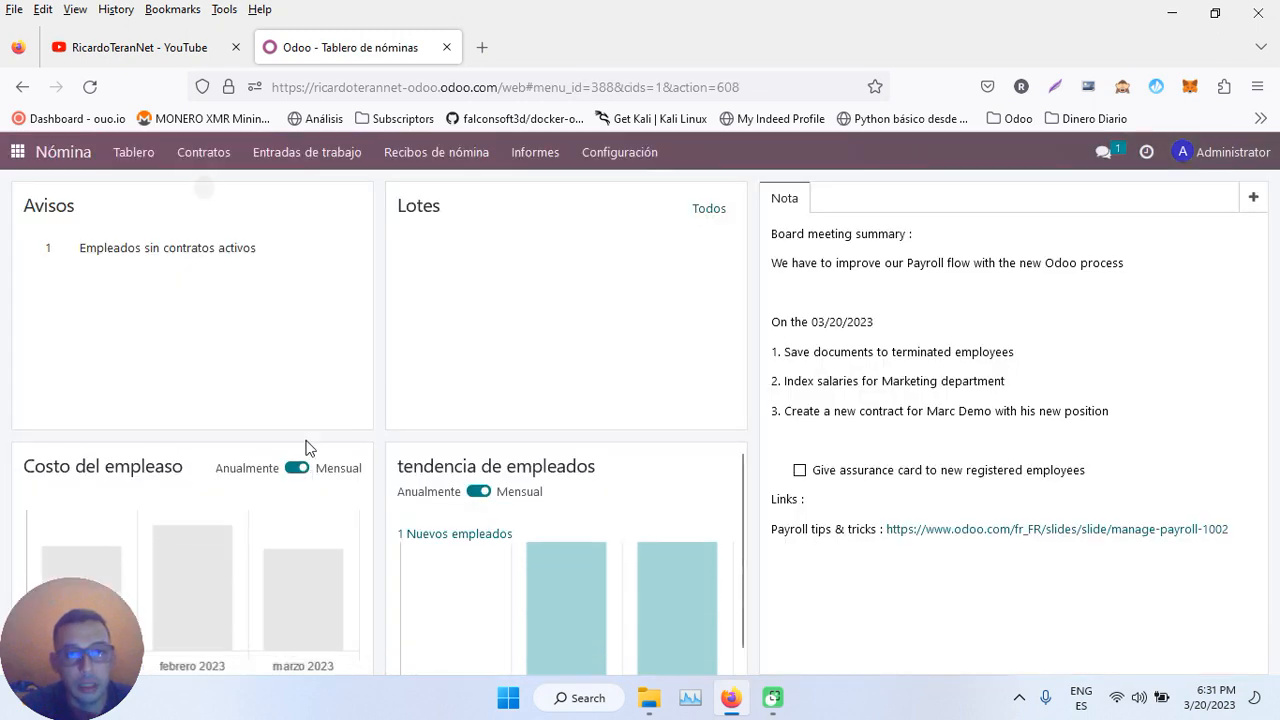
# - Browse the work entries calendar, the payslips-to-pay list and the payslip batches
pyautogui.click(405, 158)
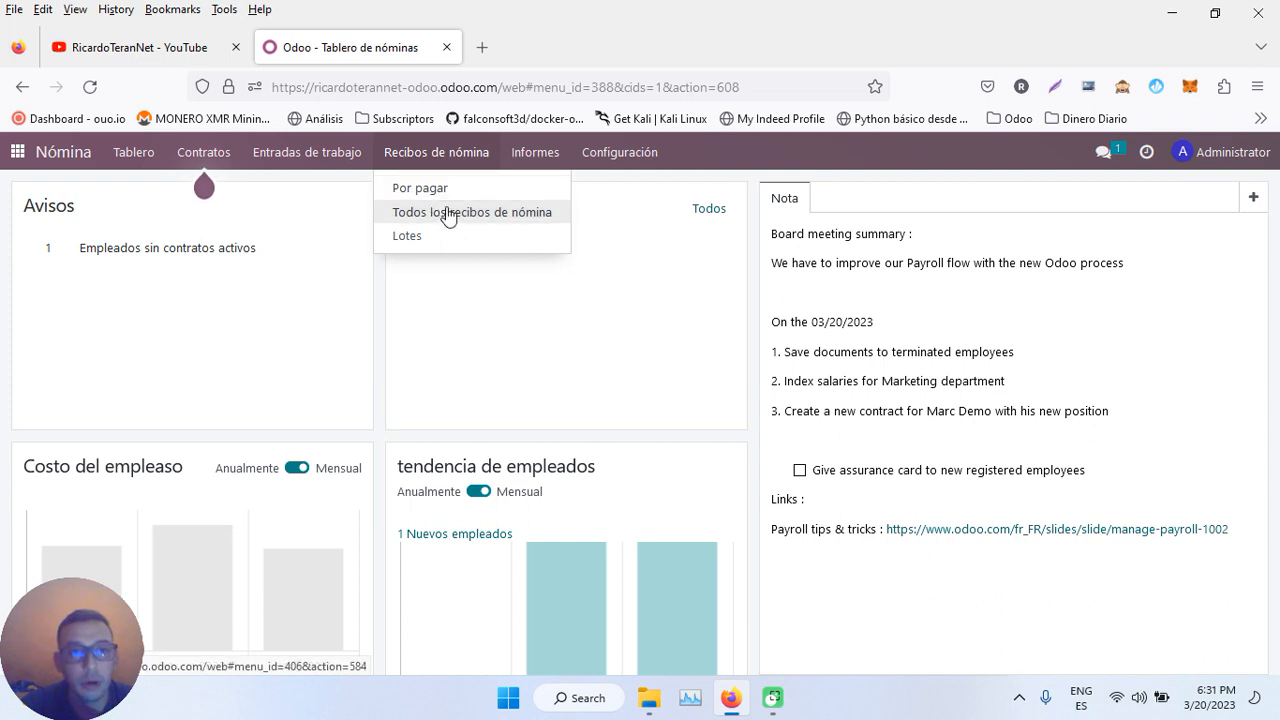
pyautogui.moveTo(307, 155)
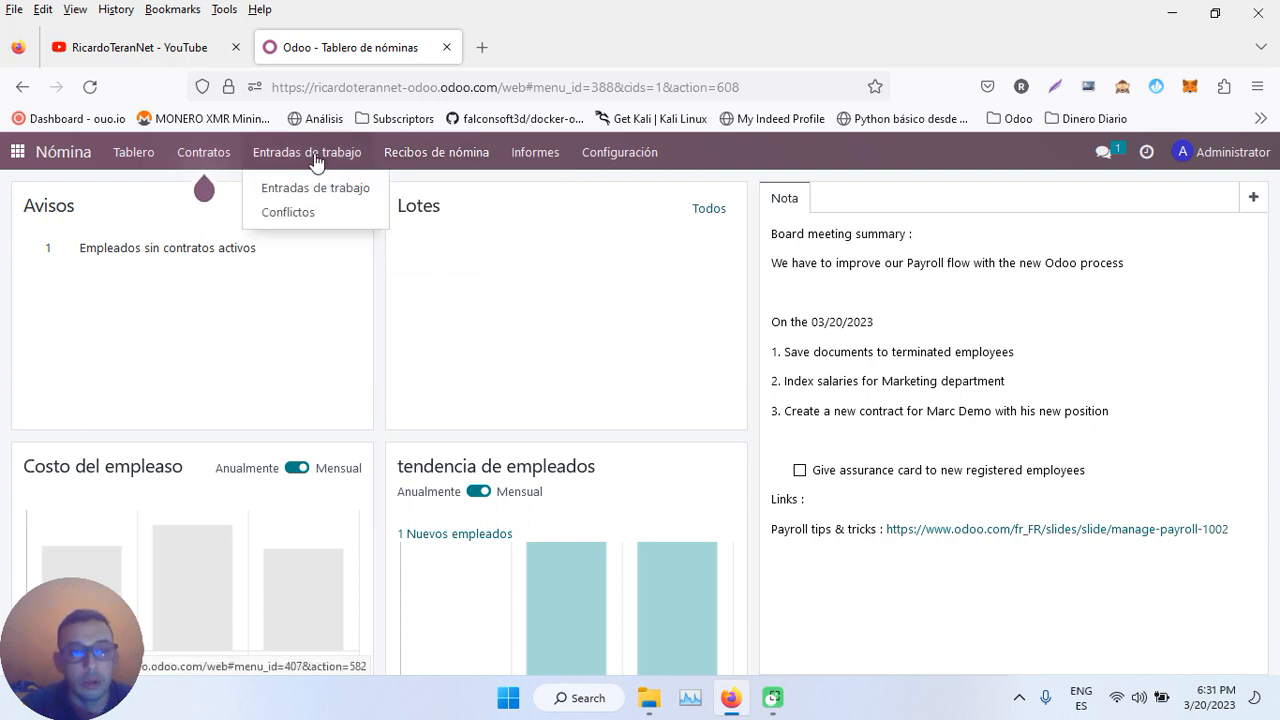
pyautogui.click(296, 187)
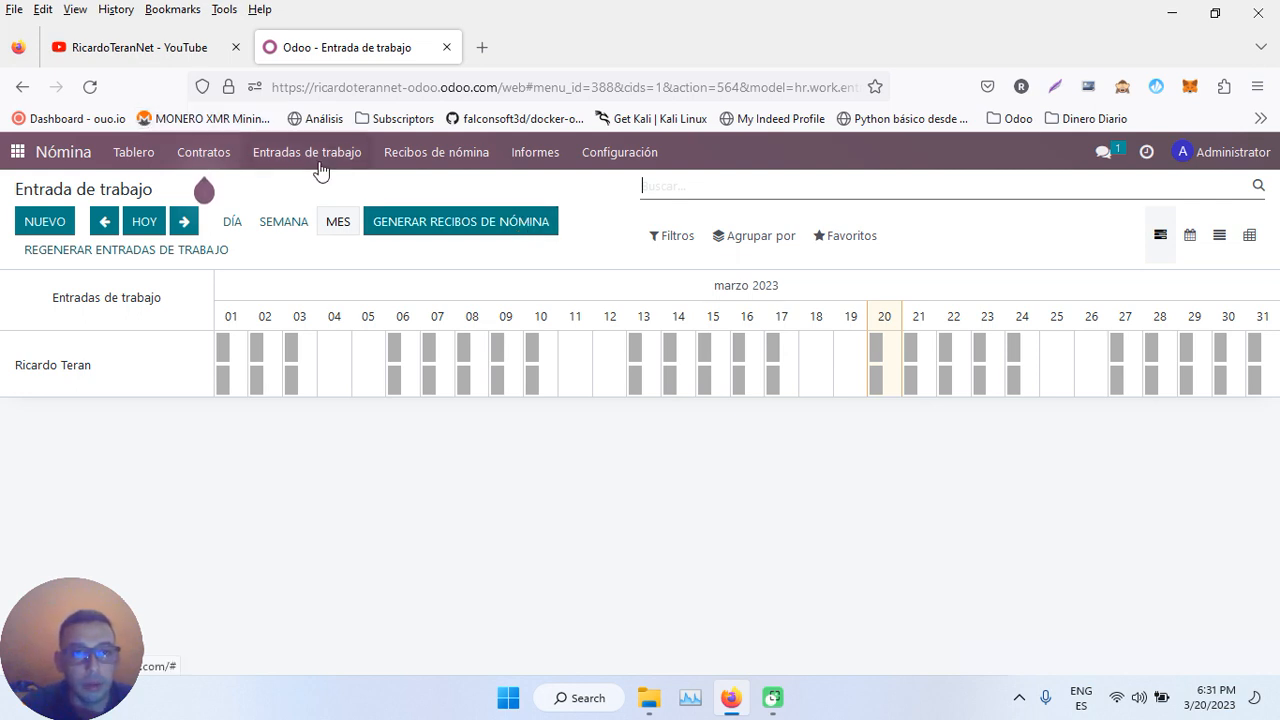
pyautogui.click(437, 153)
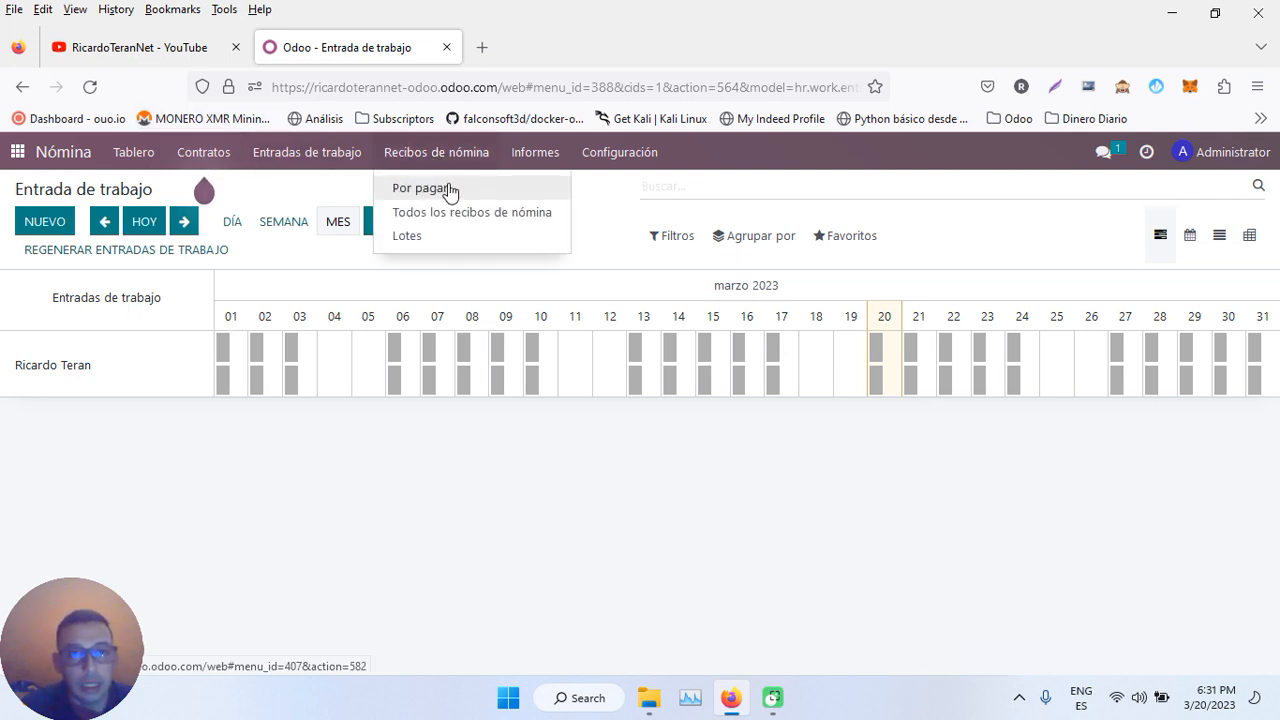
pyautogui.click(447, 189)
pyautogui.click(437, 153)
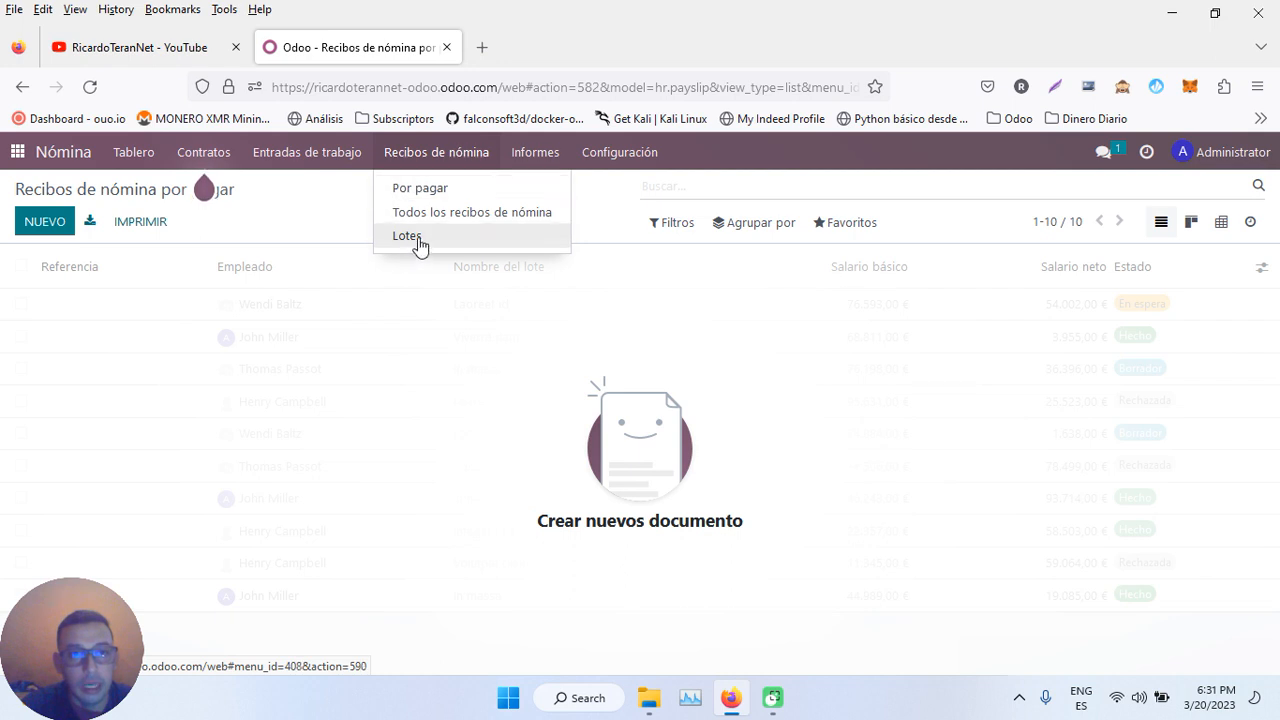
pyautogui.click(420, 240)
# - Review all payslips, then settle on the Recibos de nómina por pagar list
pyautogui.click(449, 151)
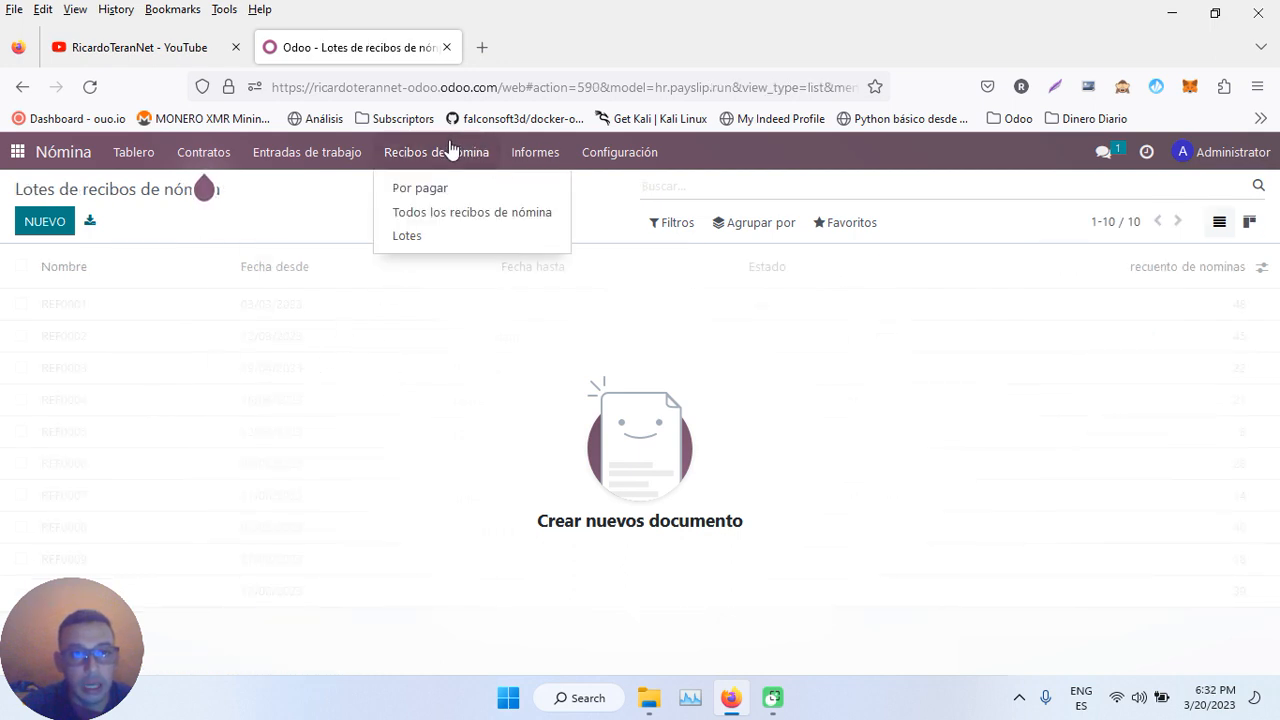
pyautogui.click(423, 216)
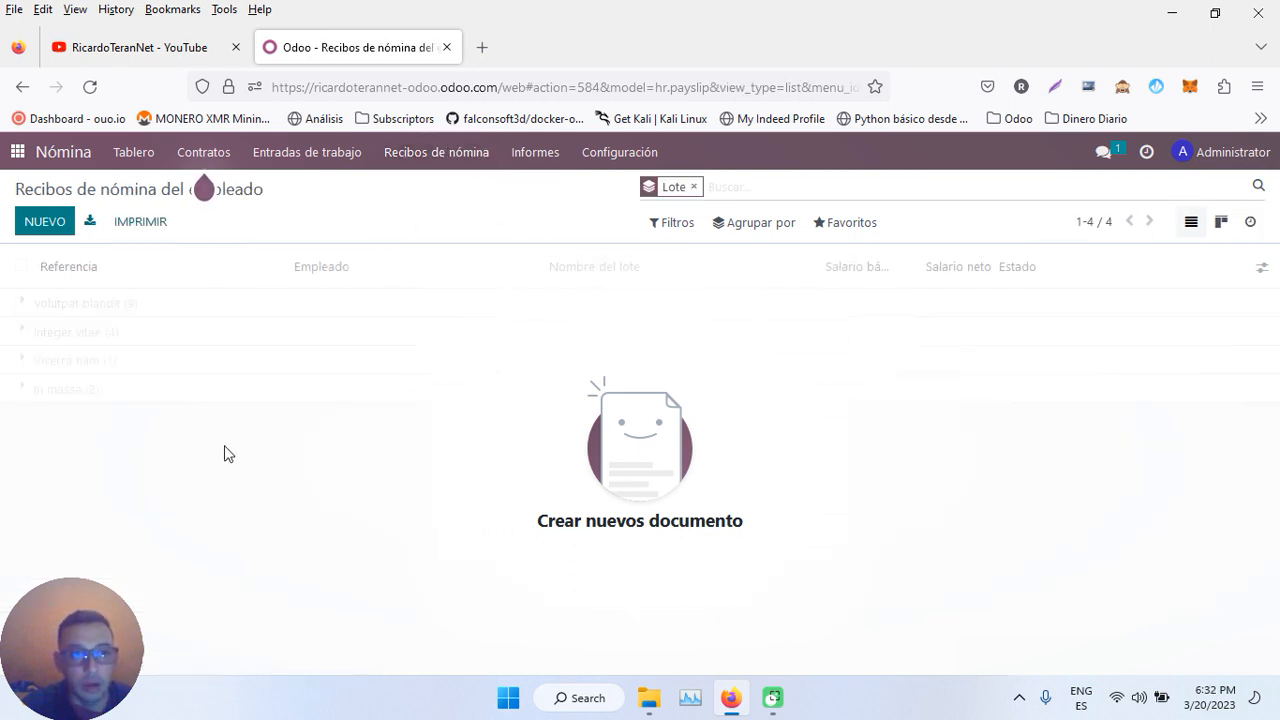
pyautogui.click(437, 155)
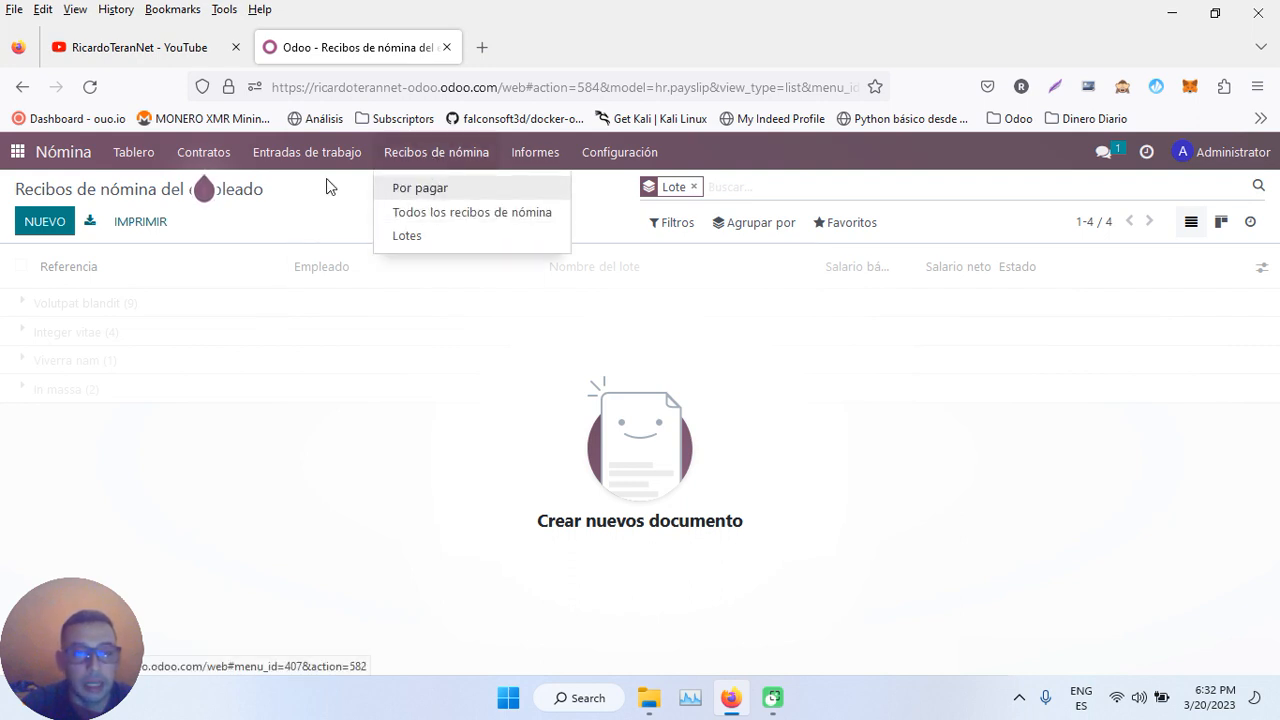
pyautogui.click(418, 189)
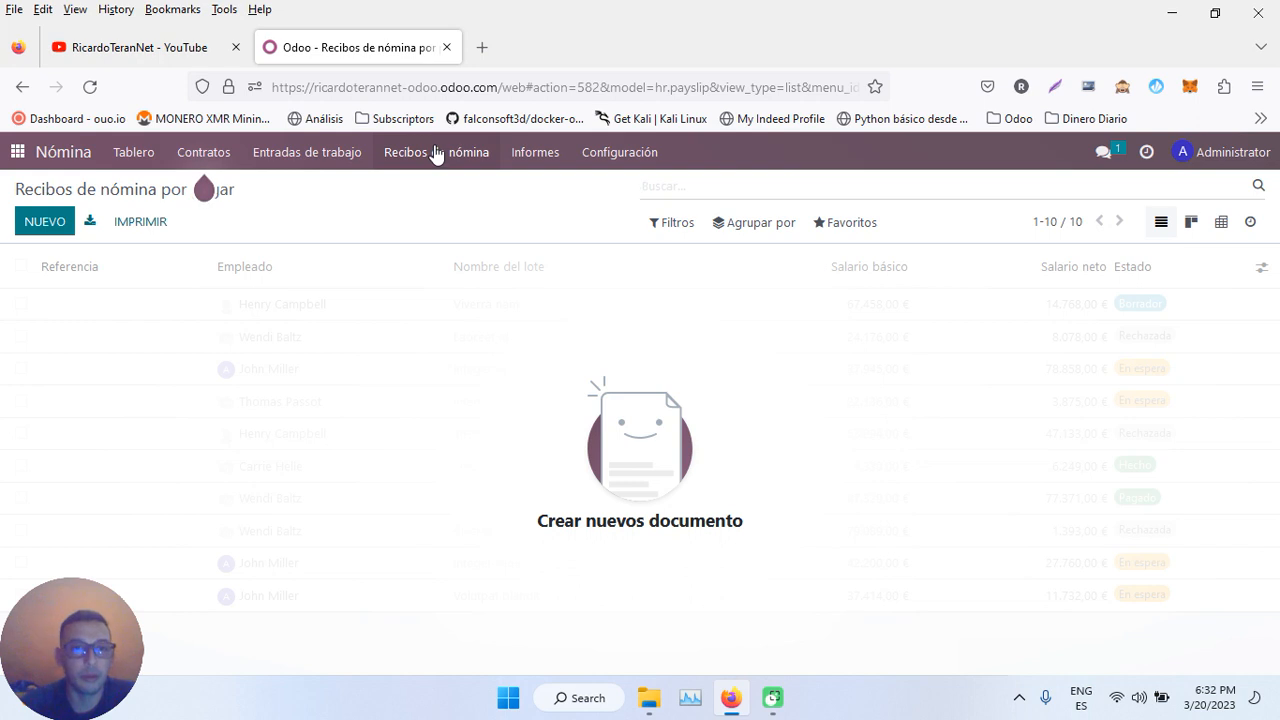
pyautogui.click(436, 155)
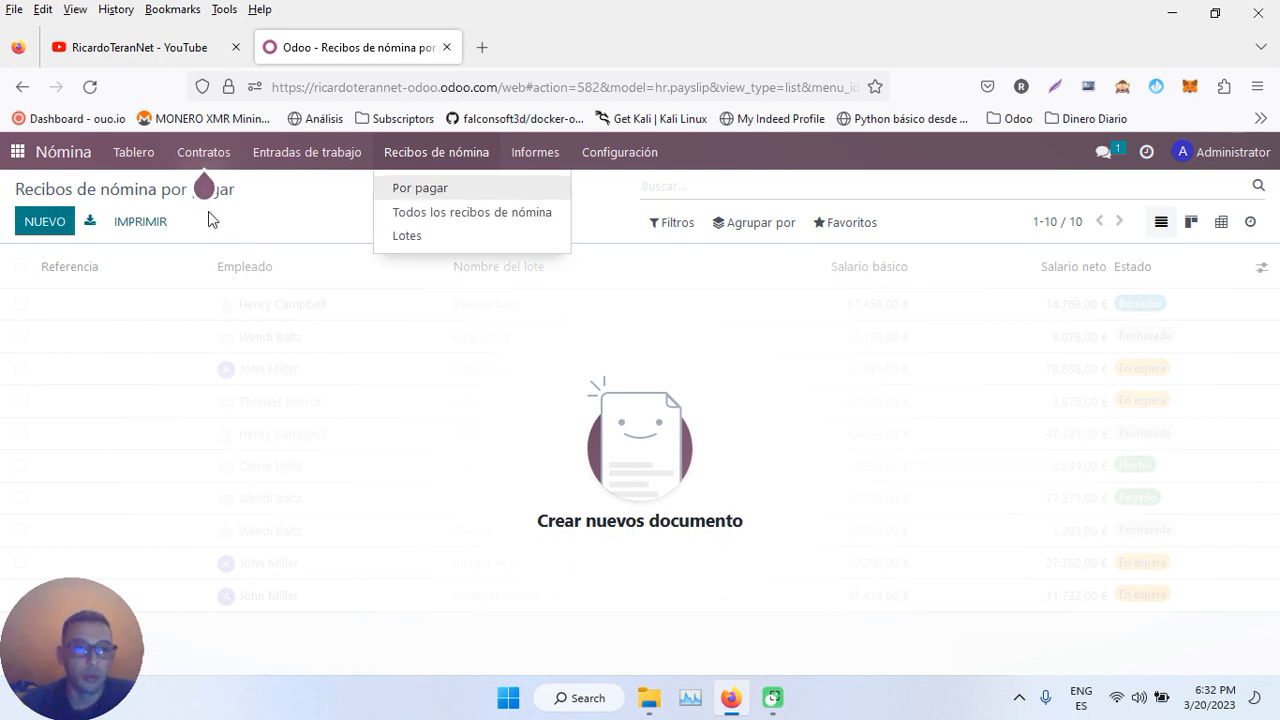
pyautogui.click(43, 221)
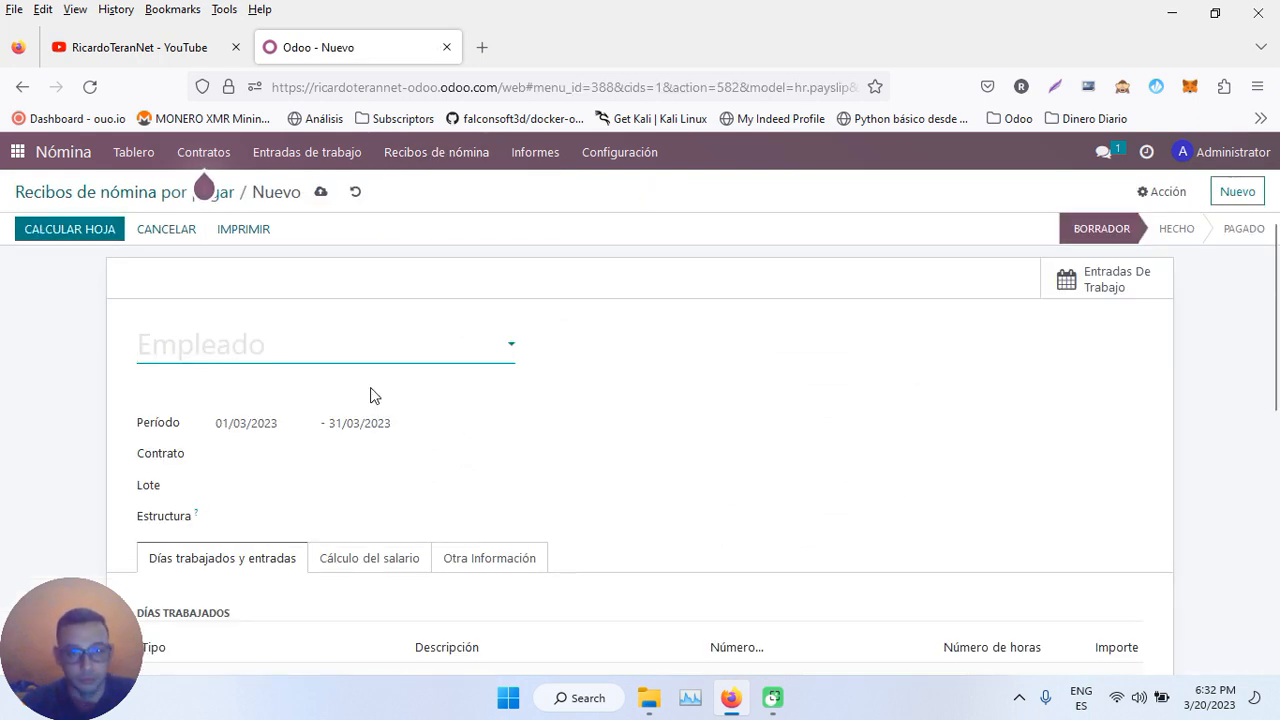
# - Select the employee for the new payslip and set its batch
pyautogui.click(349, 354)
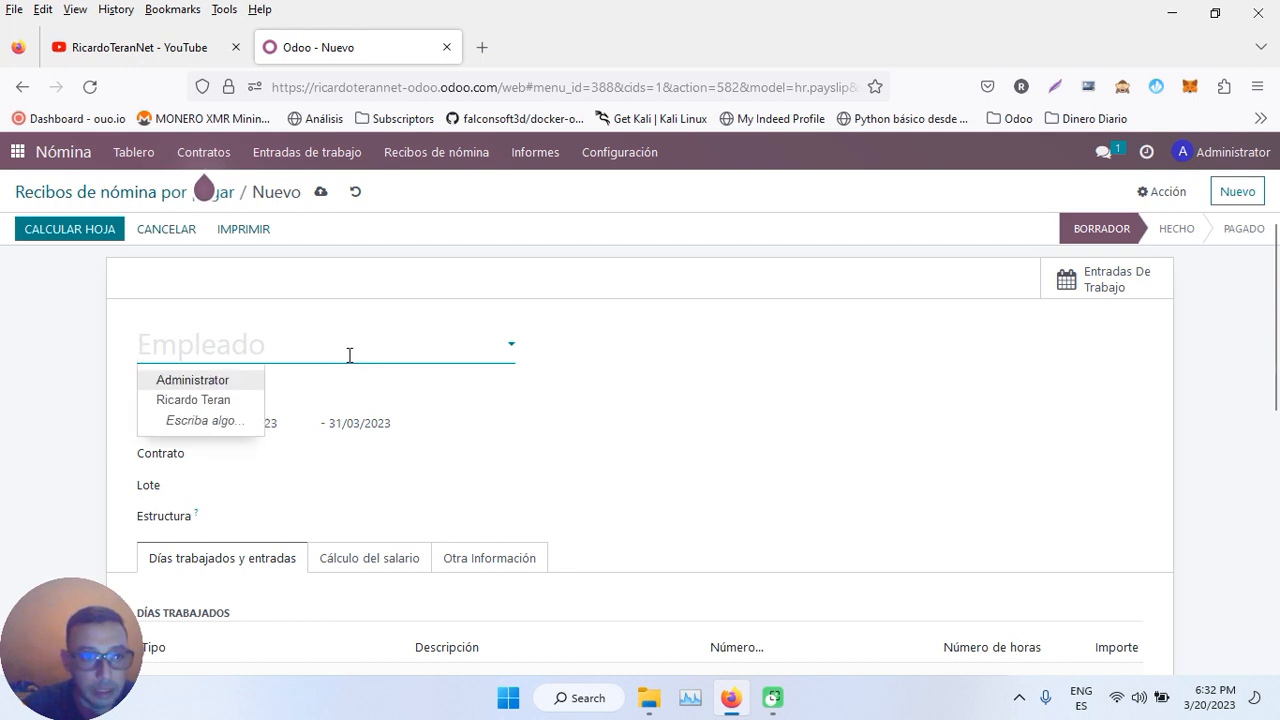
pyautogui.click(212, 400)
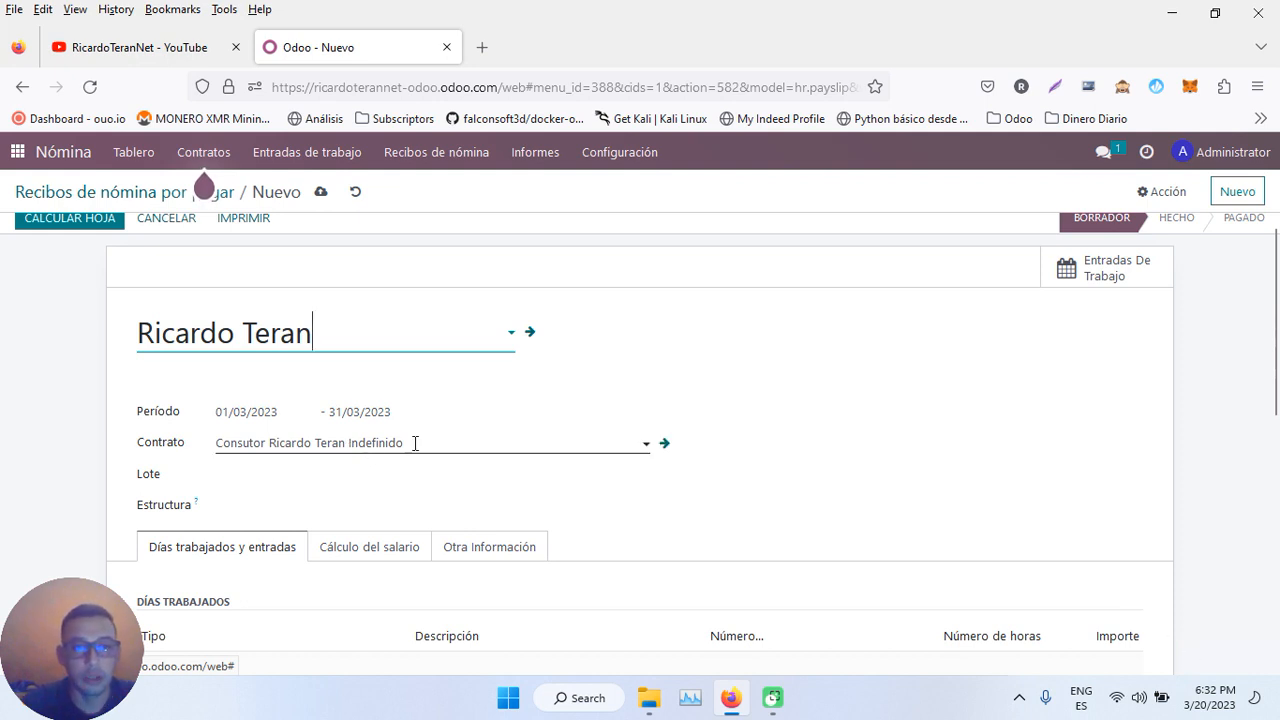
pyautogui.click(1181, 661)
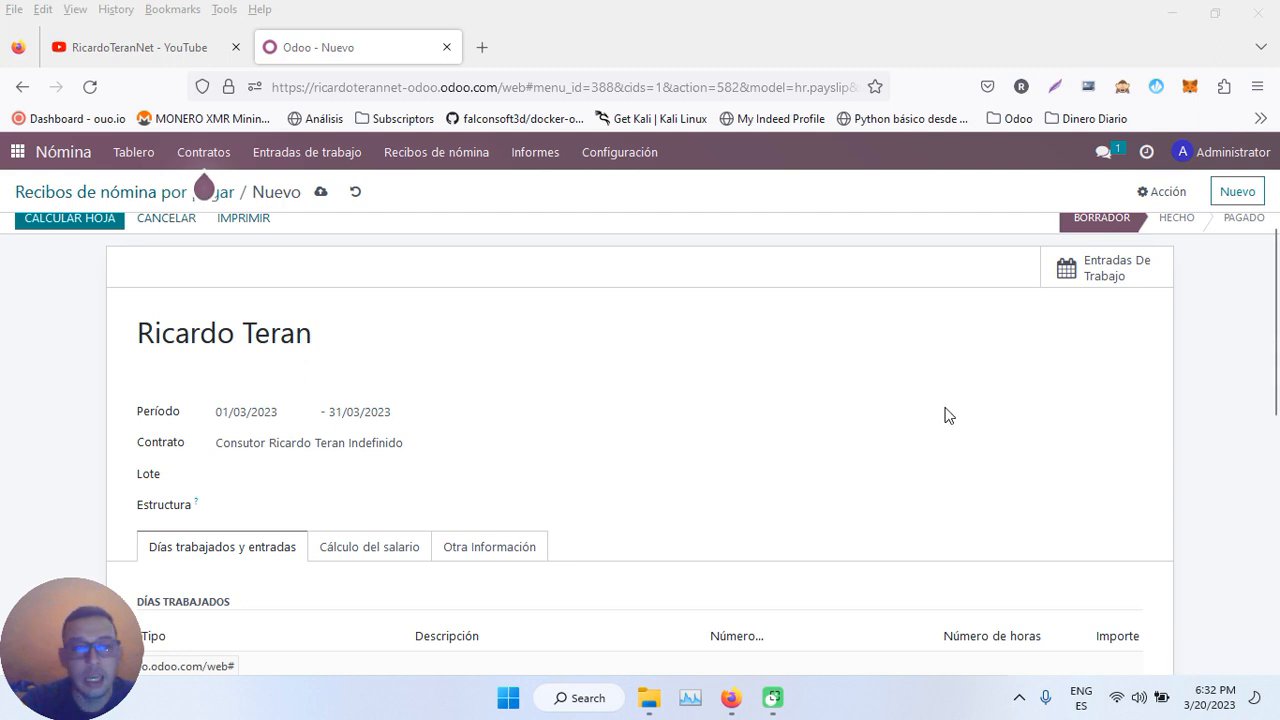
pyautogui.click(298, 476)
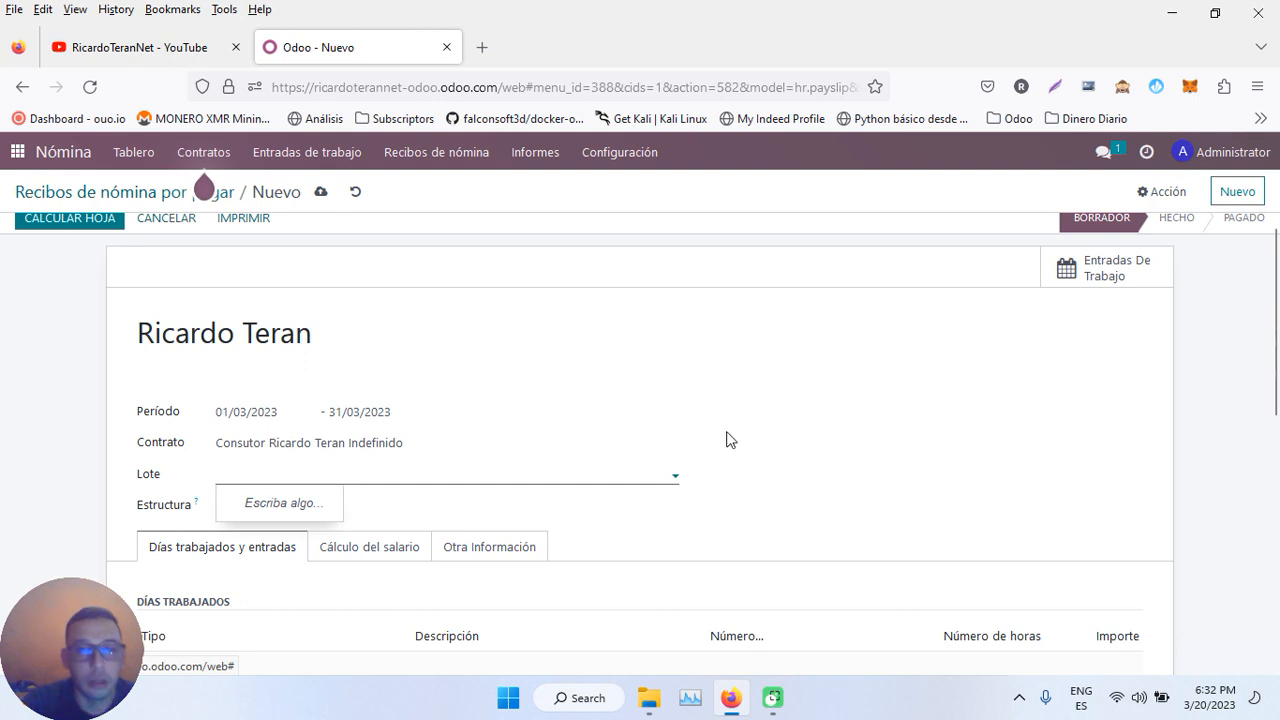
# - Set the payslip structure to Nomina Pago Mensual, showing 23 attendance days and 184 hours
pyautogui.click(756, 415)
pyautogui.click(274, 501)
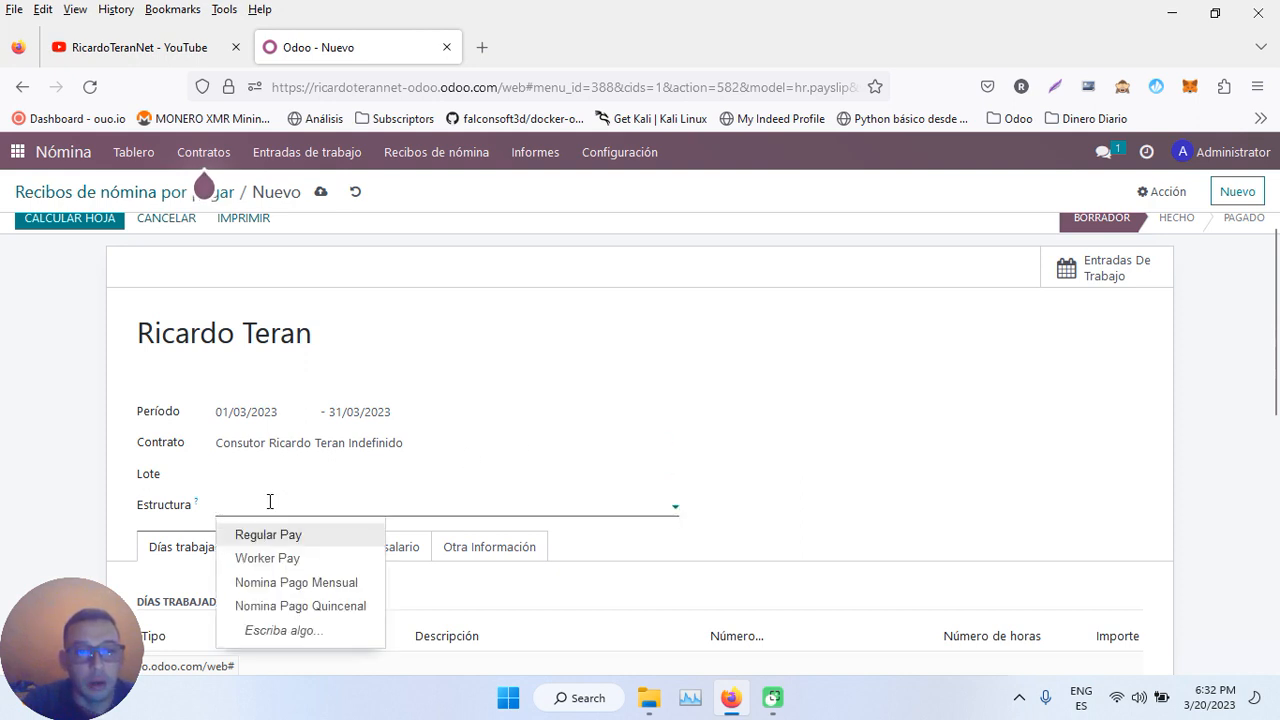
pyautogui.click(302, 583)
pyautogui.scroll(-3, 686, 437)
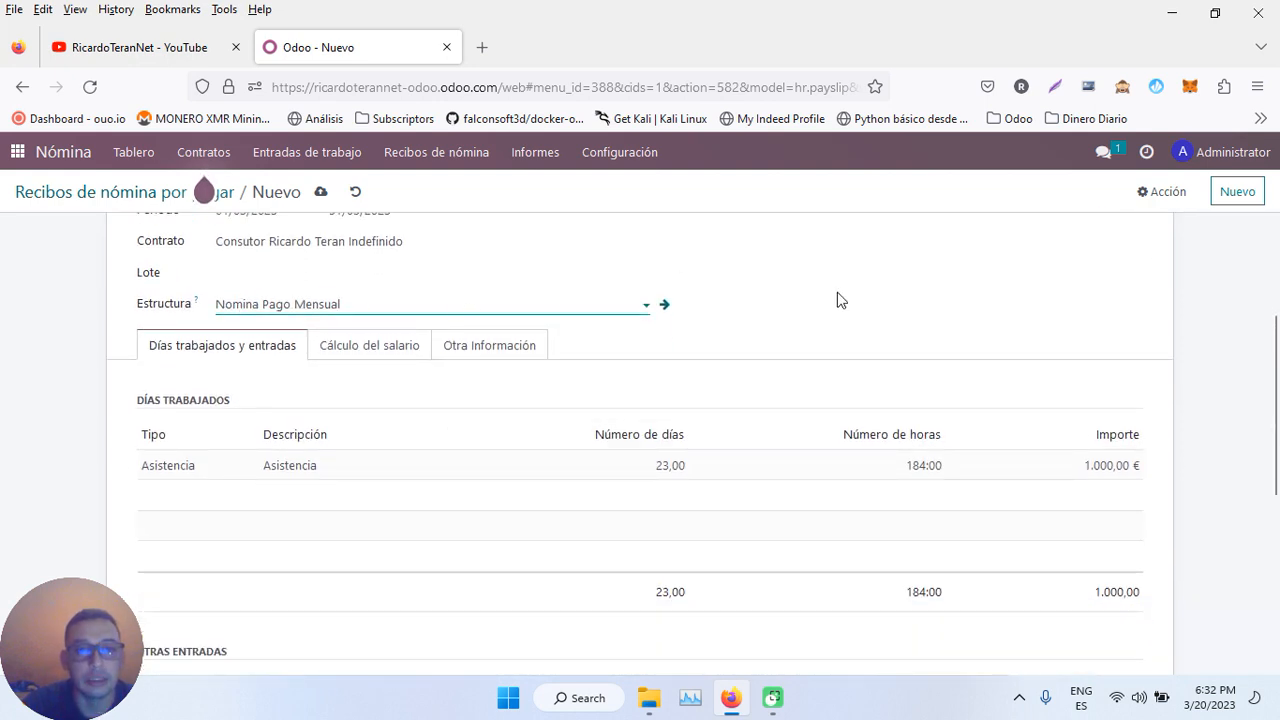
pyautogui.scroll(3, 840, 300)
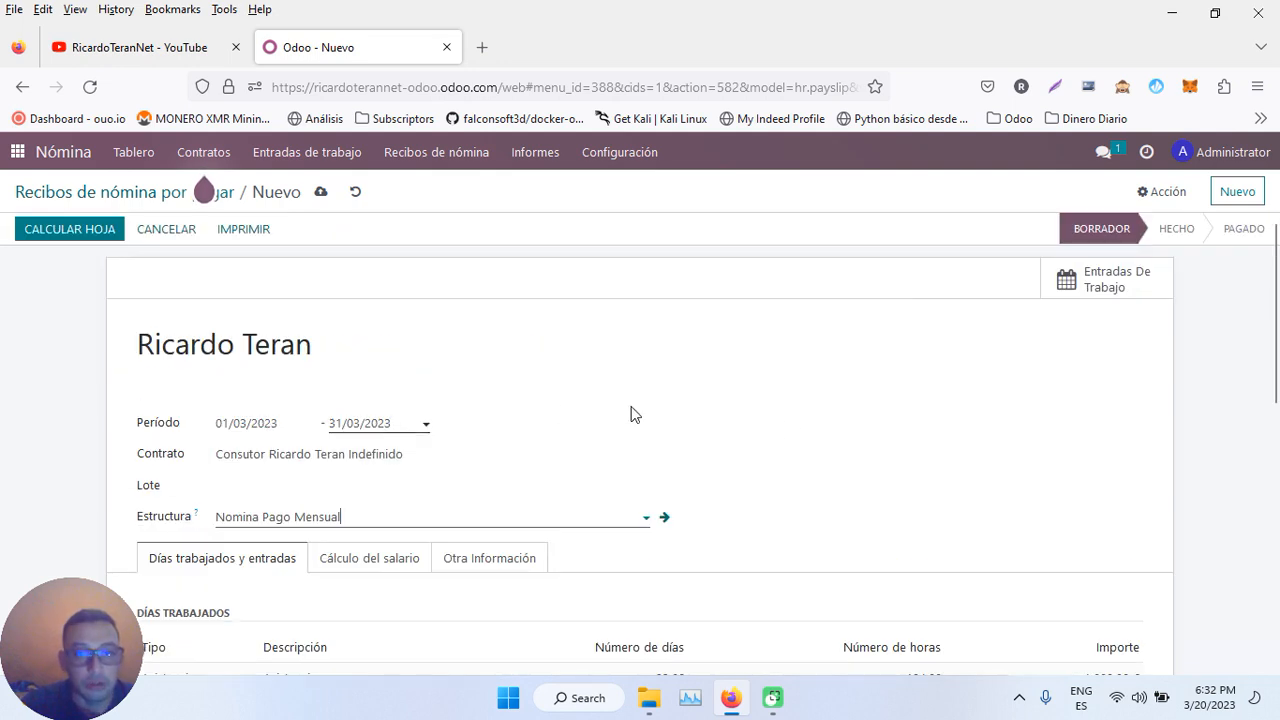
pyautogui.scroll(-5, 789, 431)
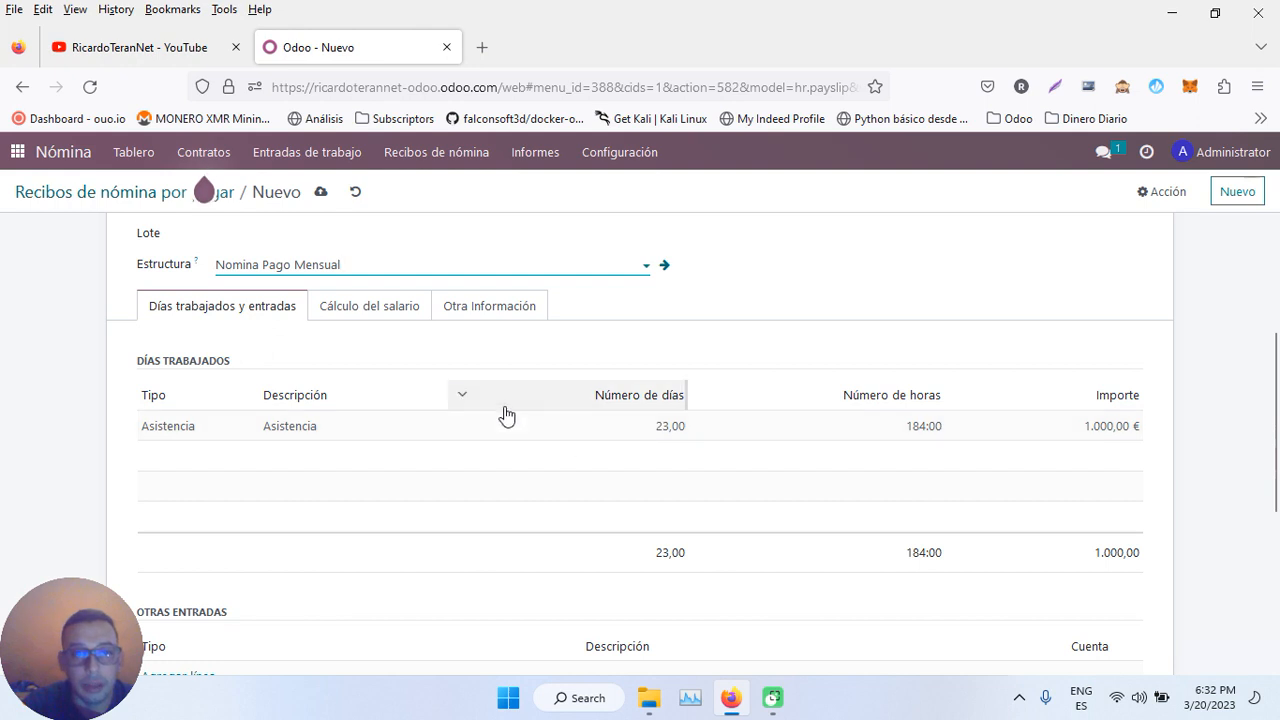
pyautogui.click(386, 308)
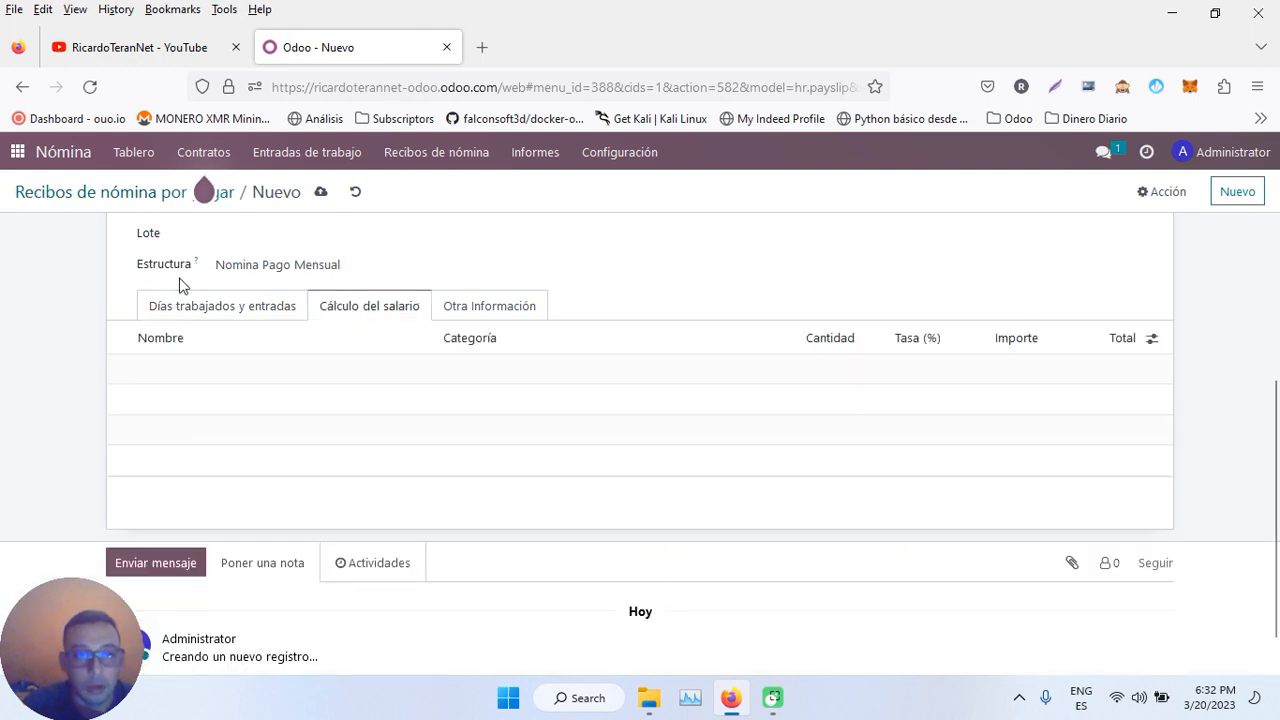
# - Review the worked days, then compute the payslip so basic, gross and net read 1.000,00 €
pyautogui.click(206, 318)
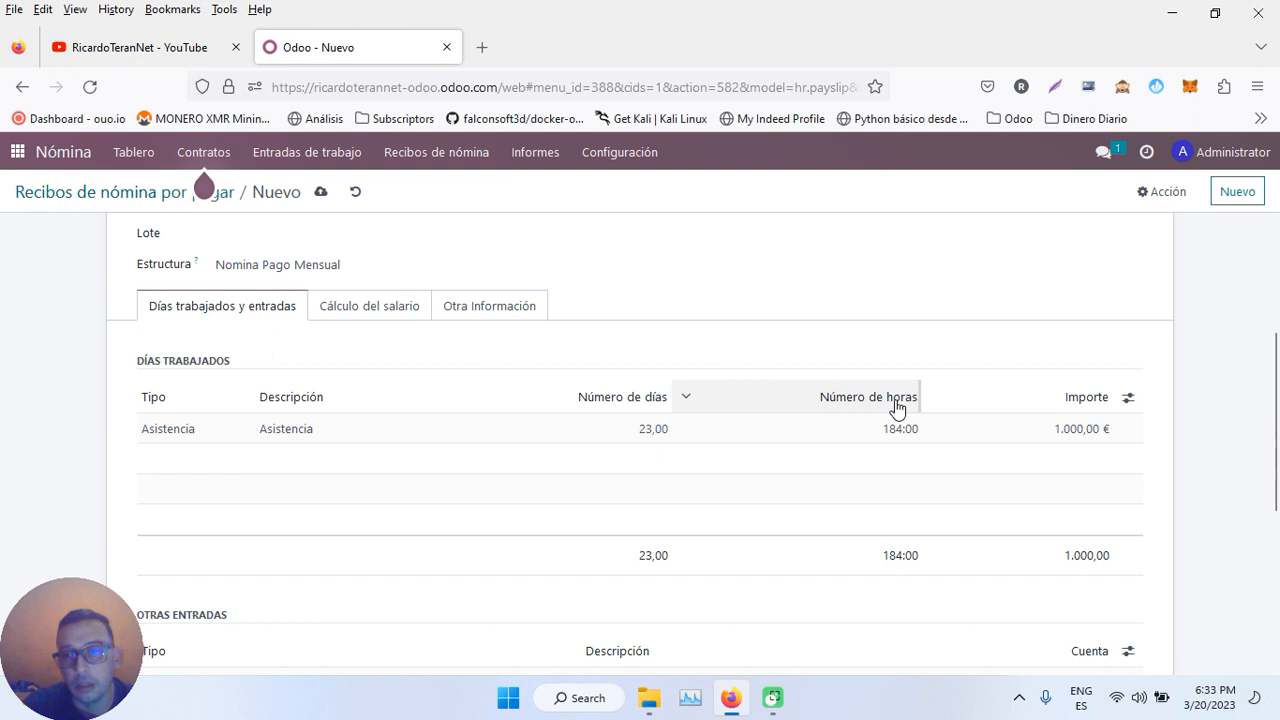
pyautogui.click(380, 309)
pyautogui.scroll(3, 700, 287)
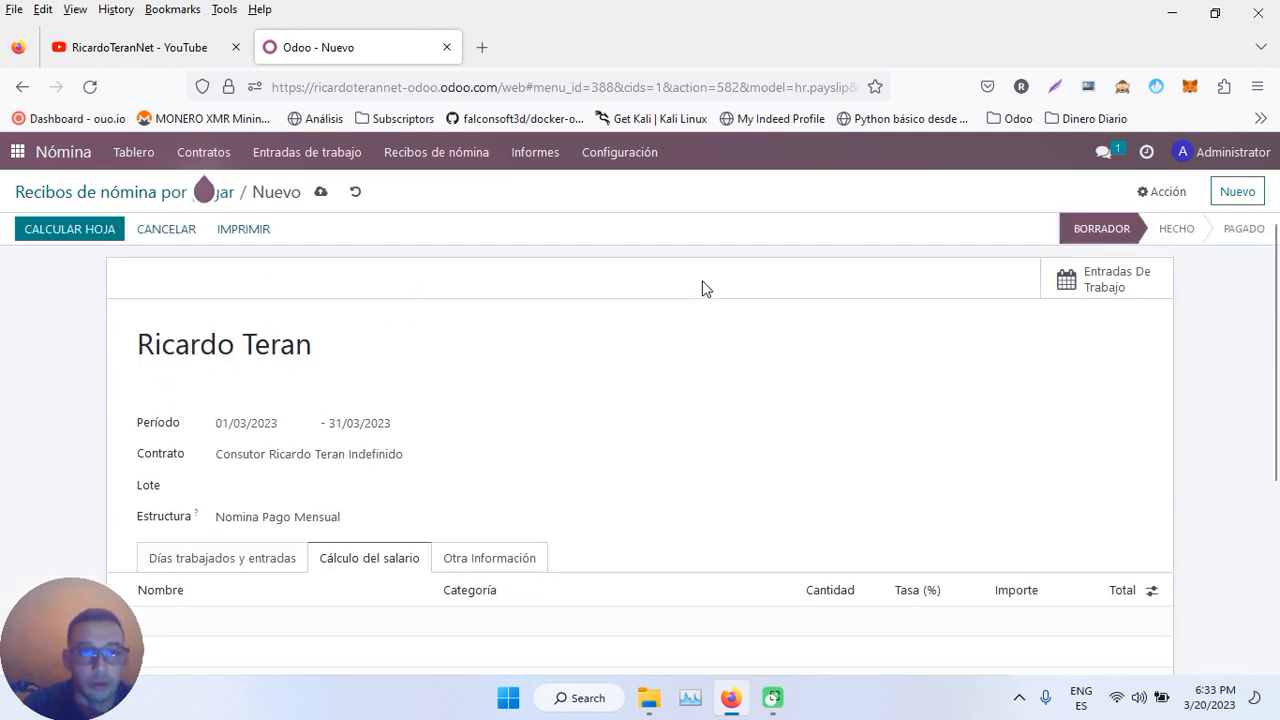
pyautogui.click(80, 240)
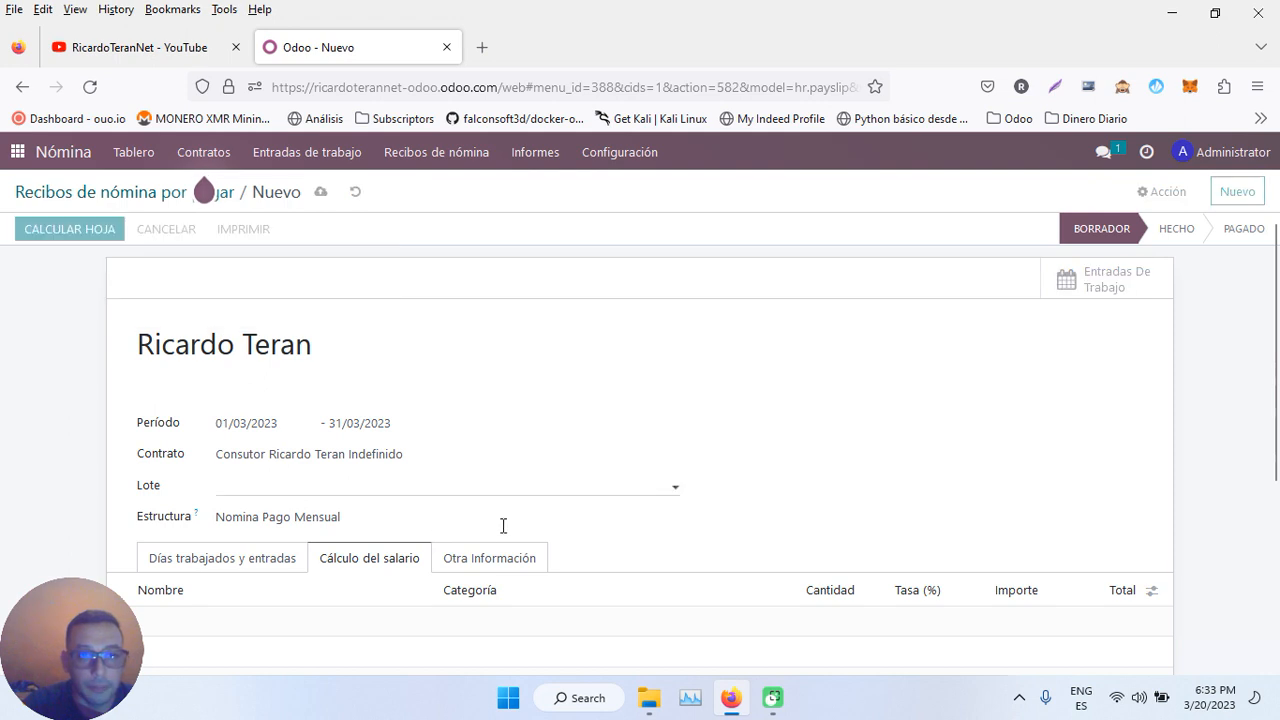
pyautogui.scroll(-3, 408, 430)
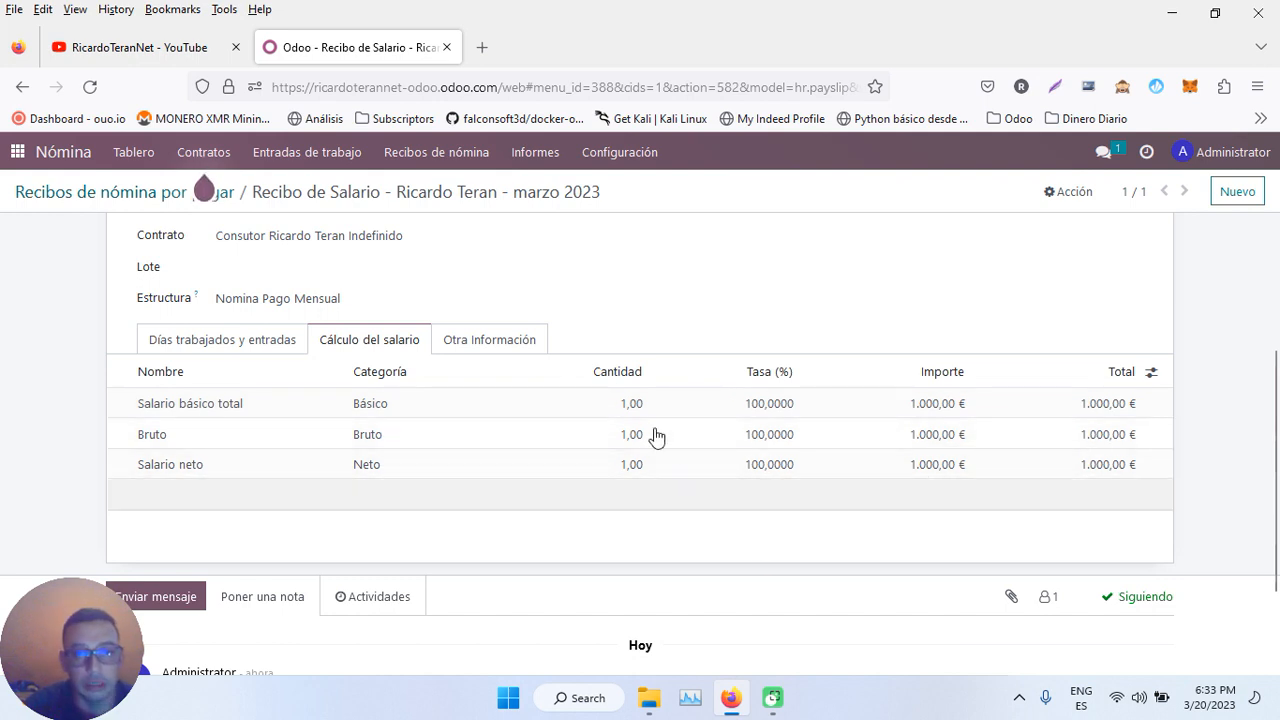
pyautogui.scroll(3, 616, 318)
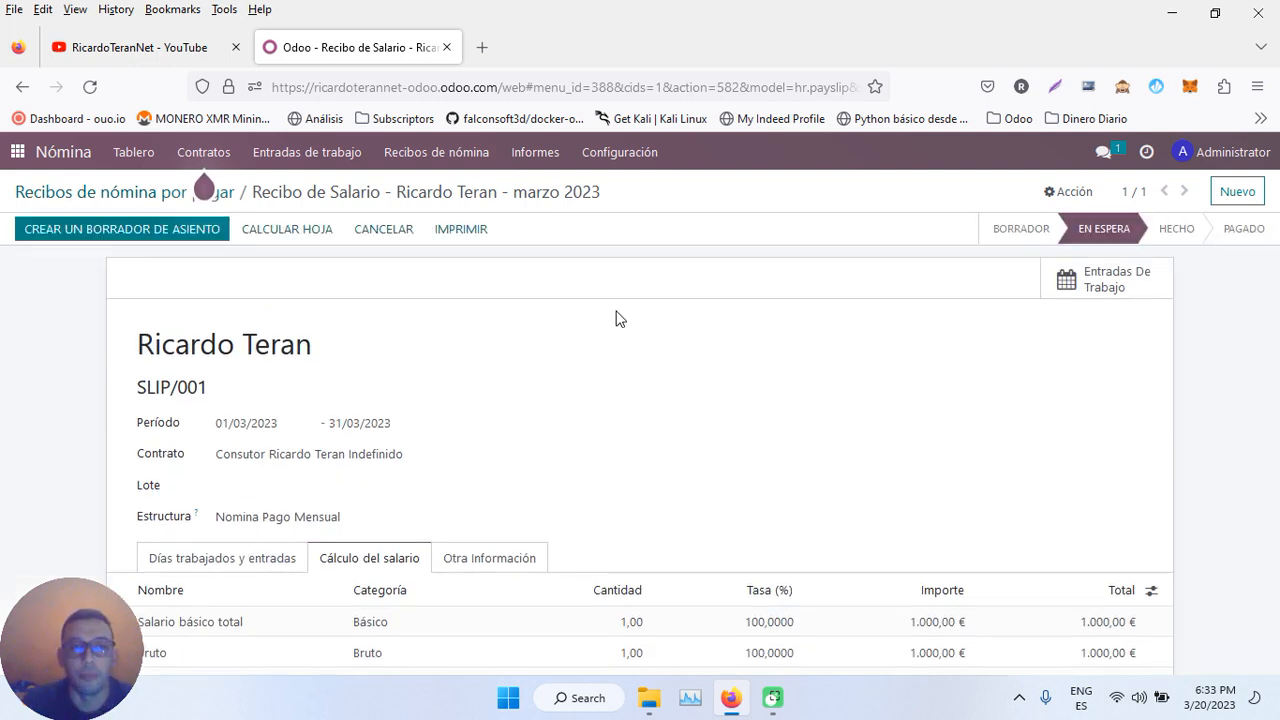
# - Reopen SLIP/001, now En espera, from the payslips-to-pay list and check its worked days
pyautogui.click(112, 192)
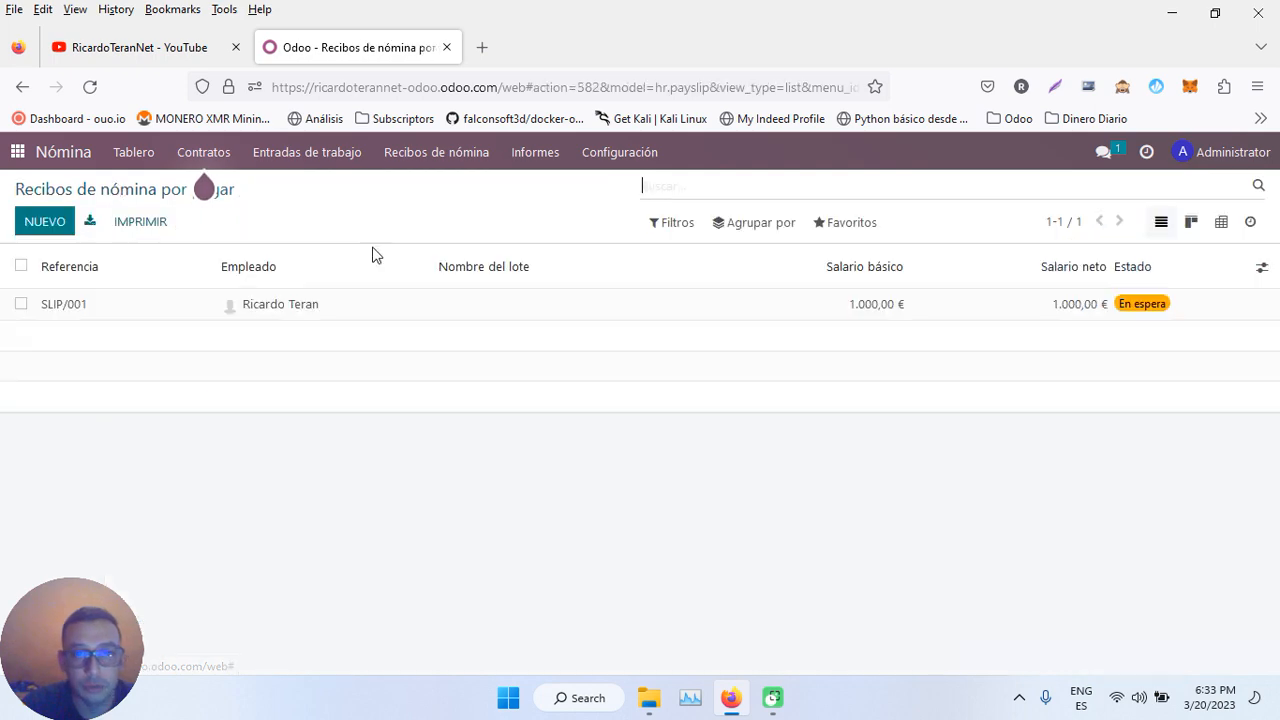
pyautogui.click(308, 315)
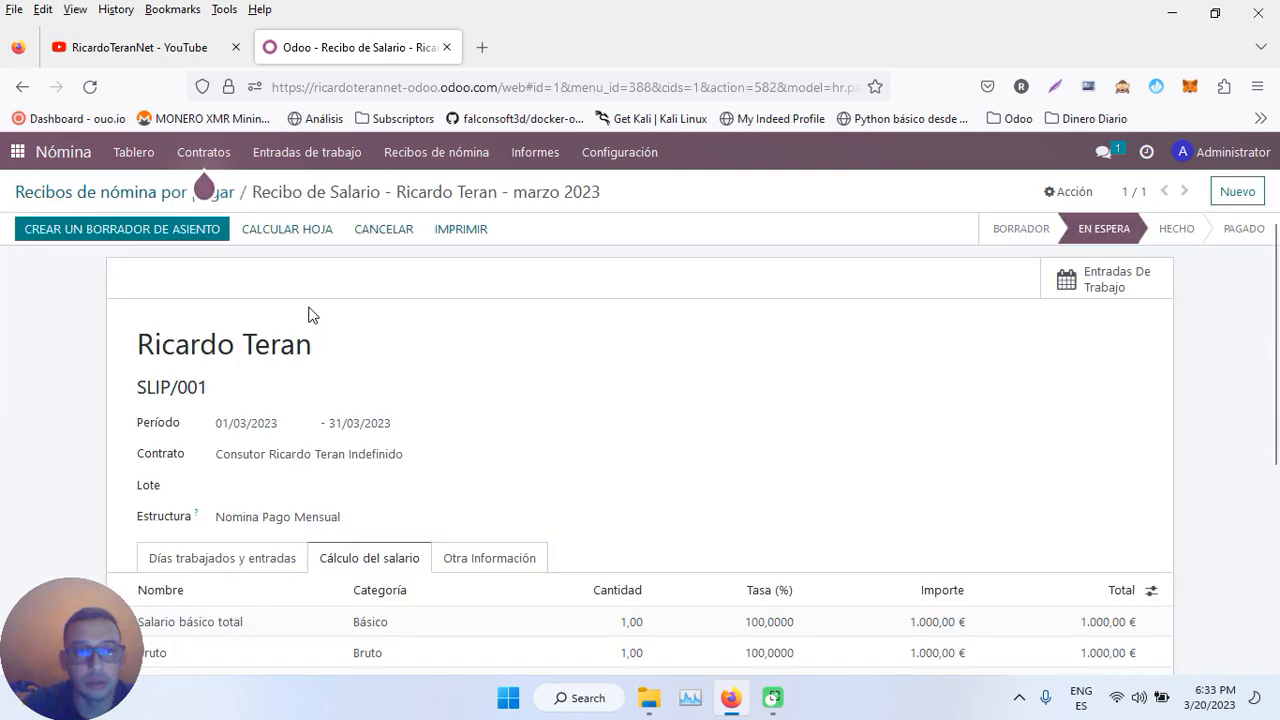
pyautogui.scroll(-5, 704, 435)
pyautogui.click(209, 248)
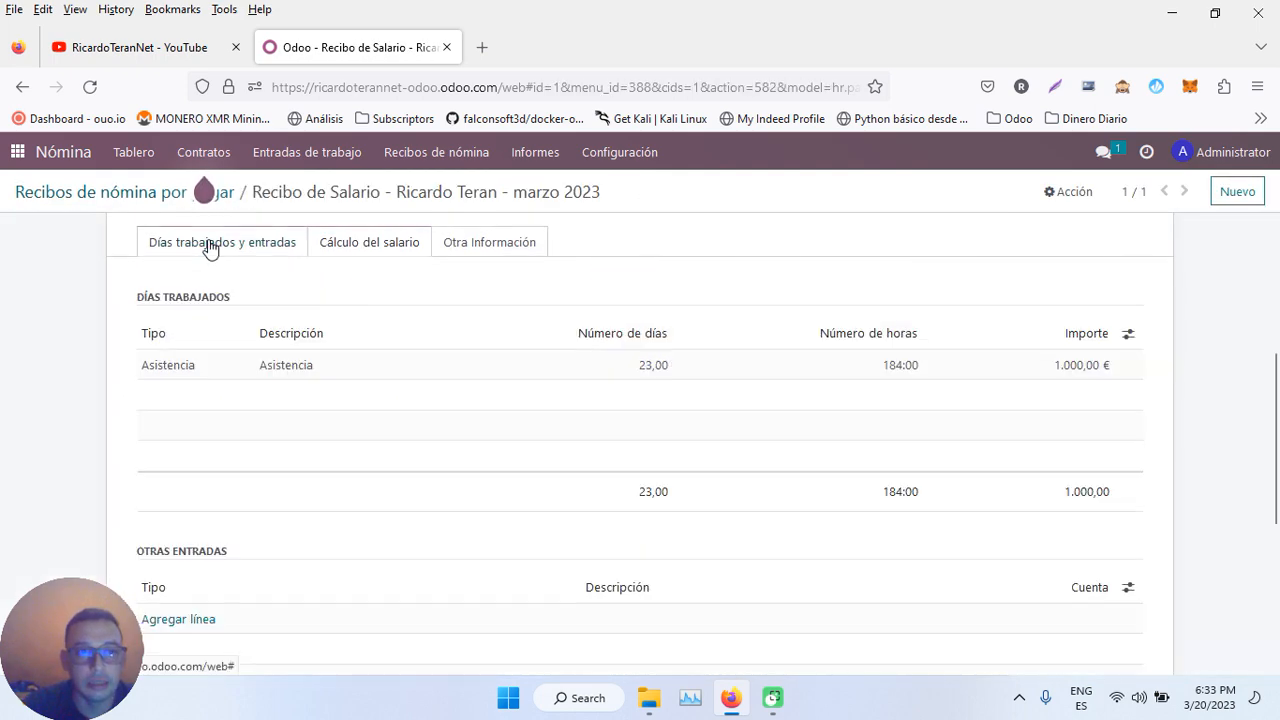
pyautogui.scroll(-2, 305, 420)
pyautogui.scroll(5, 308, 428)
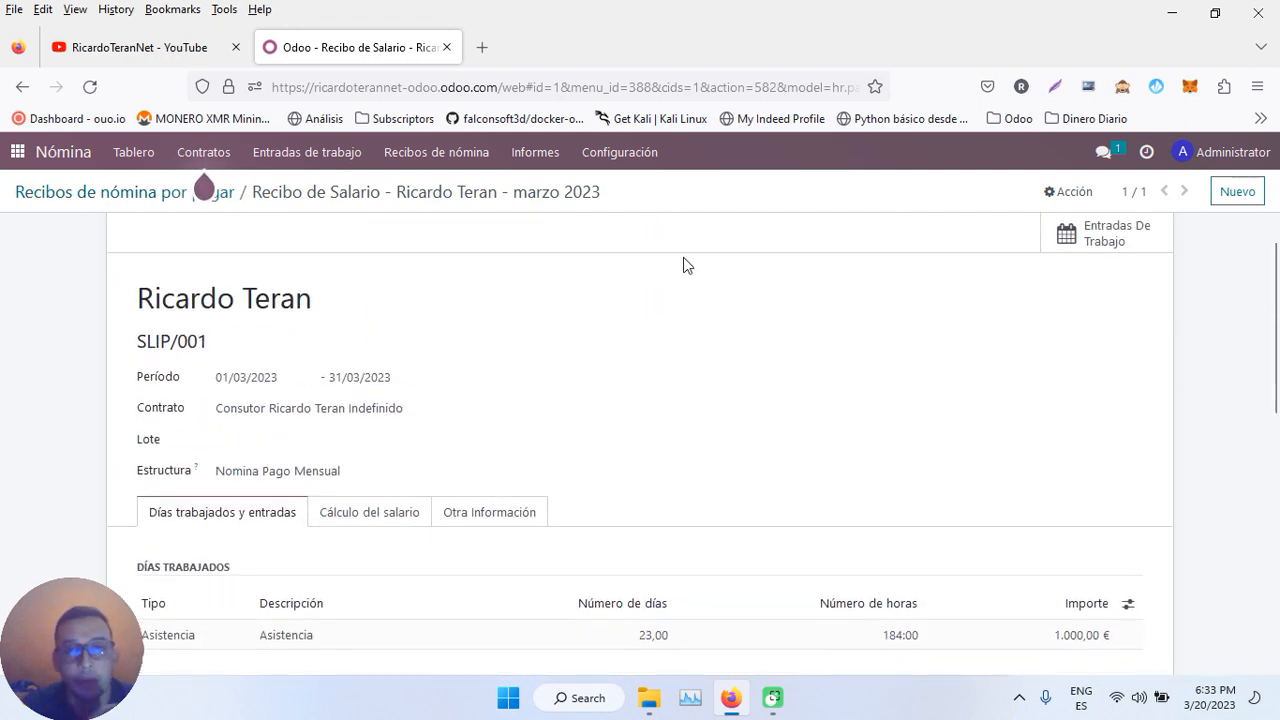
pyautogui.click(638, 158)
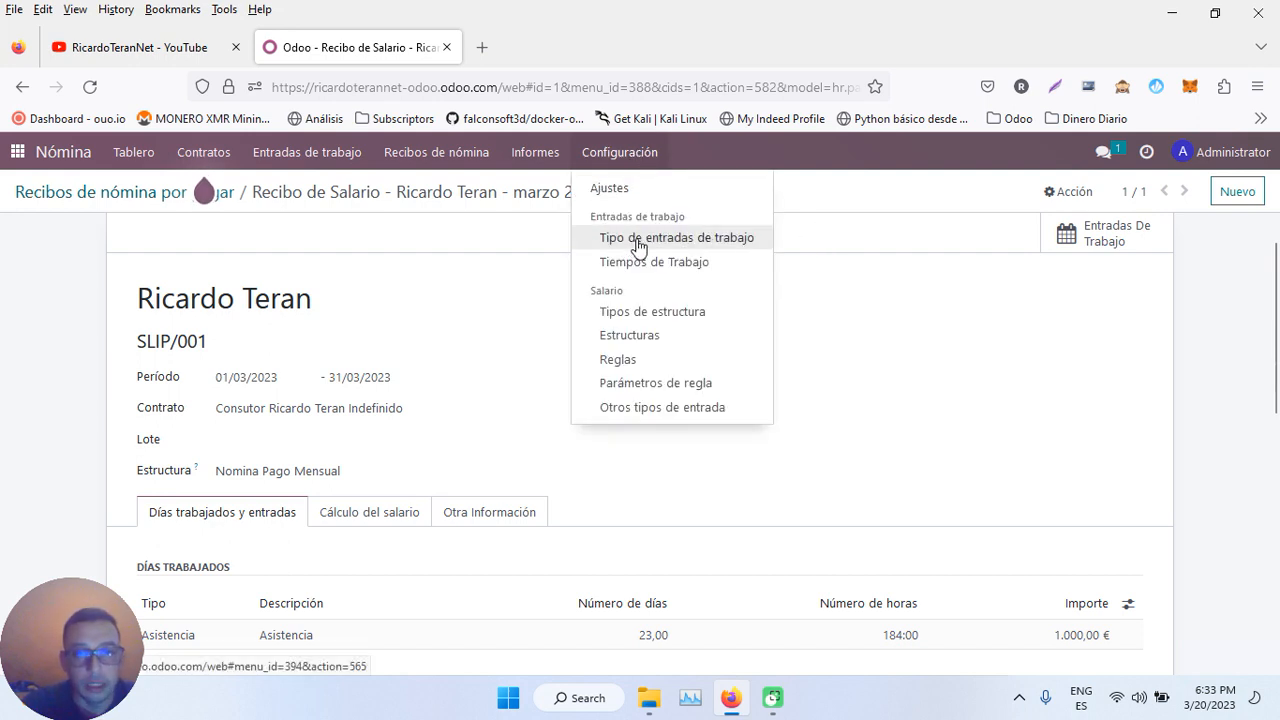
# - Look over the work entry types, then list the other payslip input types
pyautogui.click(710, 247)
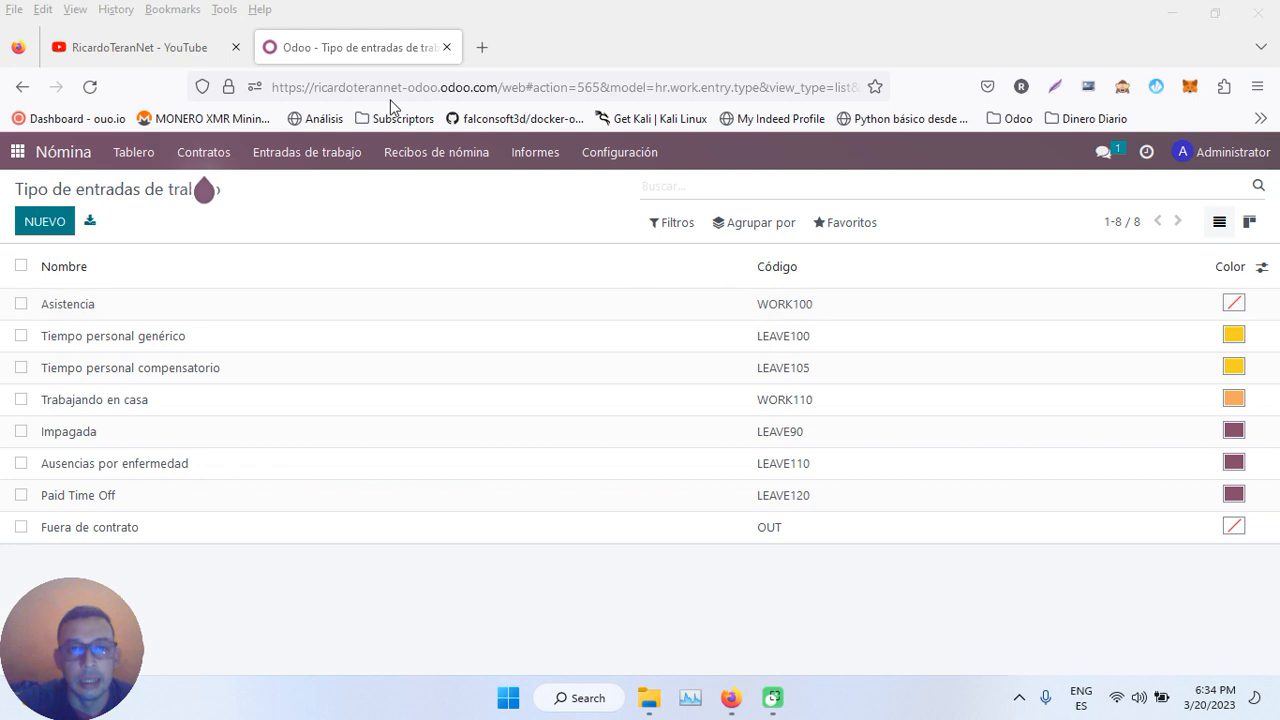
pyautogui.click(588, 151)
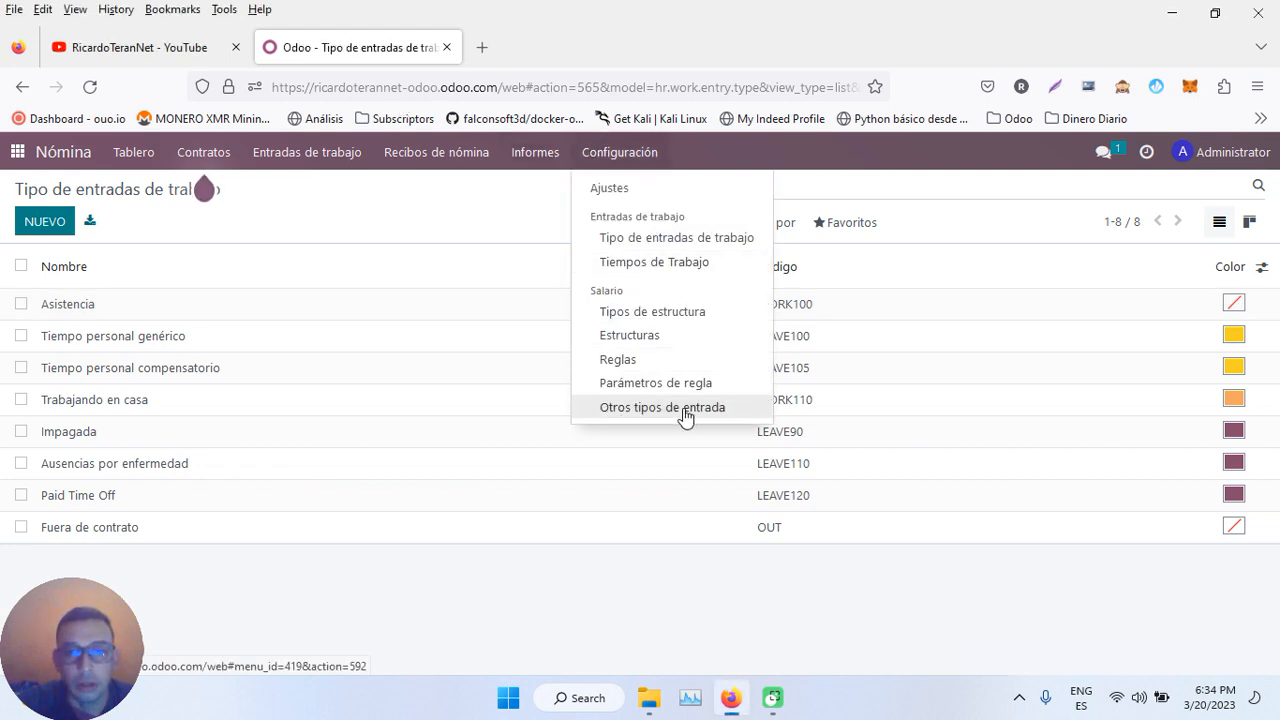
pyautogui.click(603, 408)
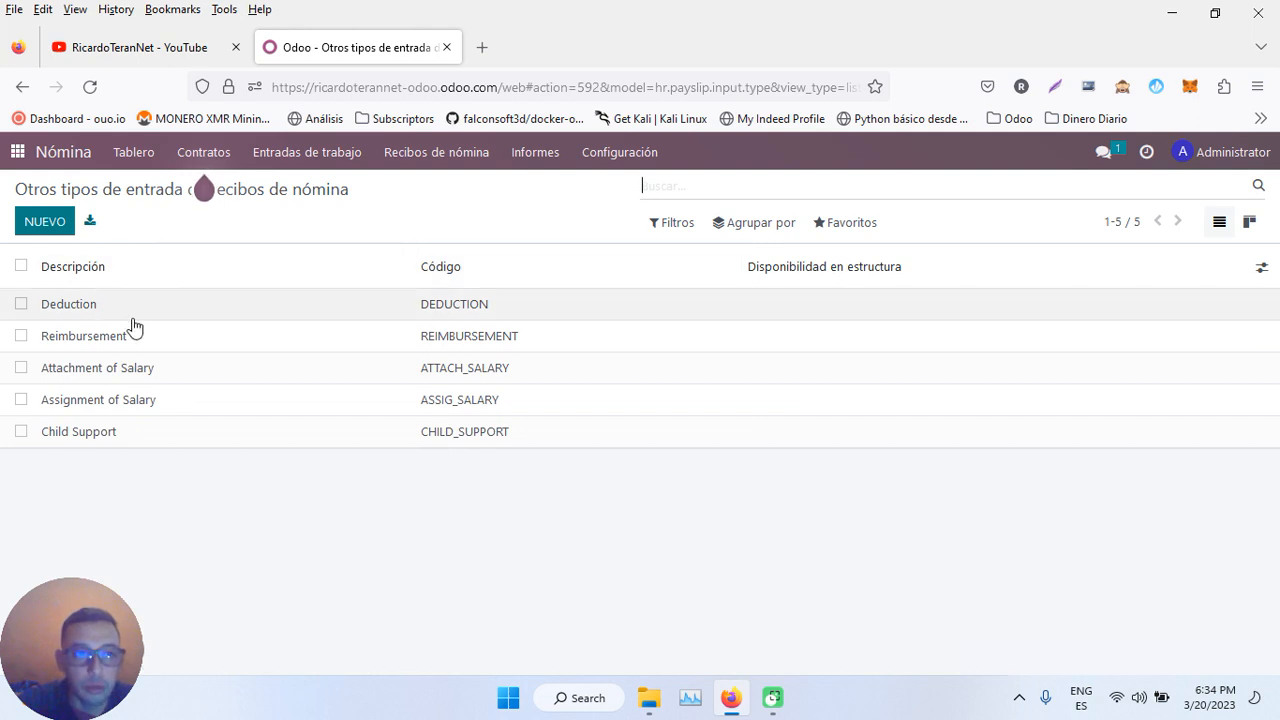
# - Inspect the Deduction input type and its code, return to the list, then go to the apps home
pyautogui.click(179, 311)
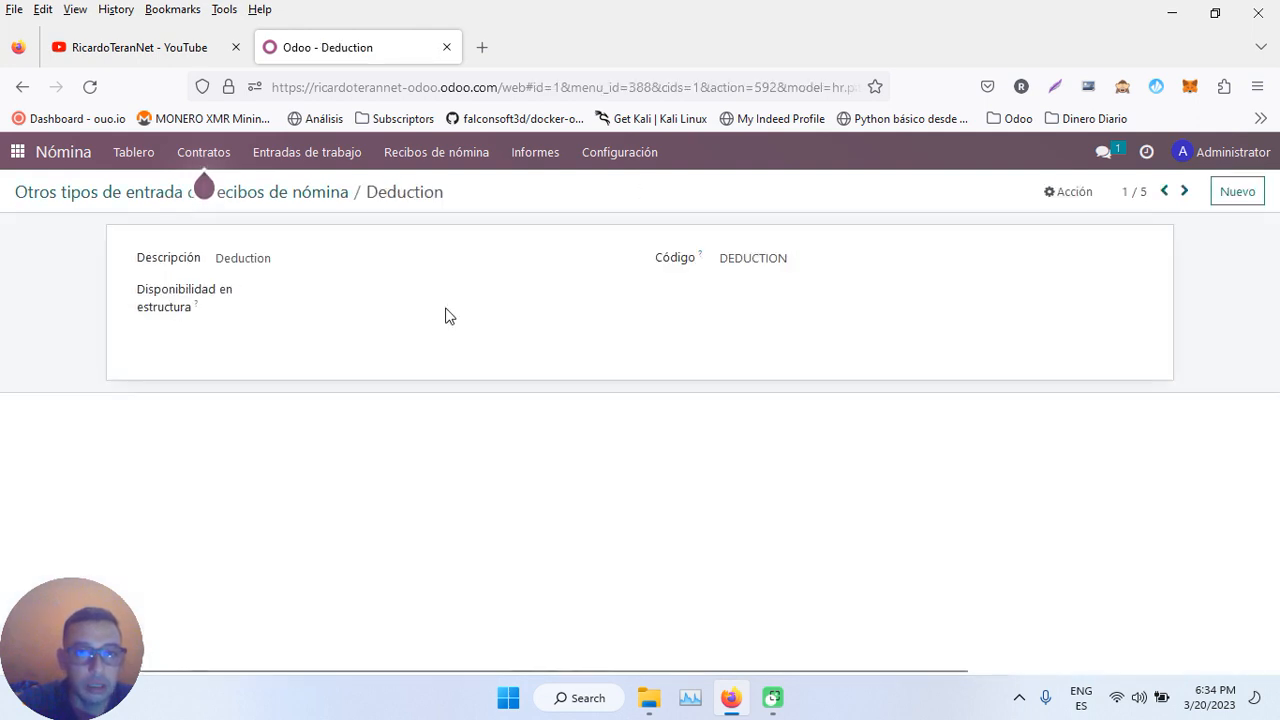
pyautogui.click(1074, 191)
pyautogui.click(793, 258)
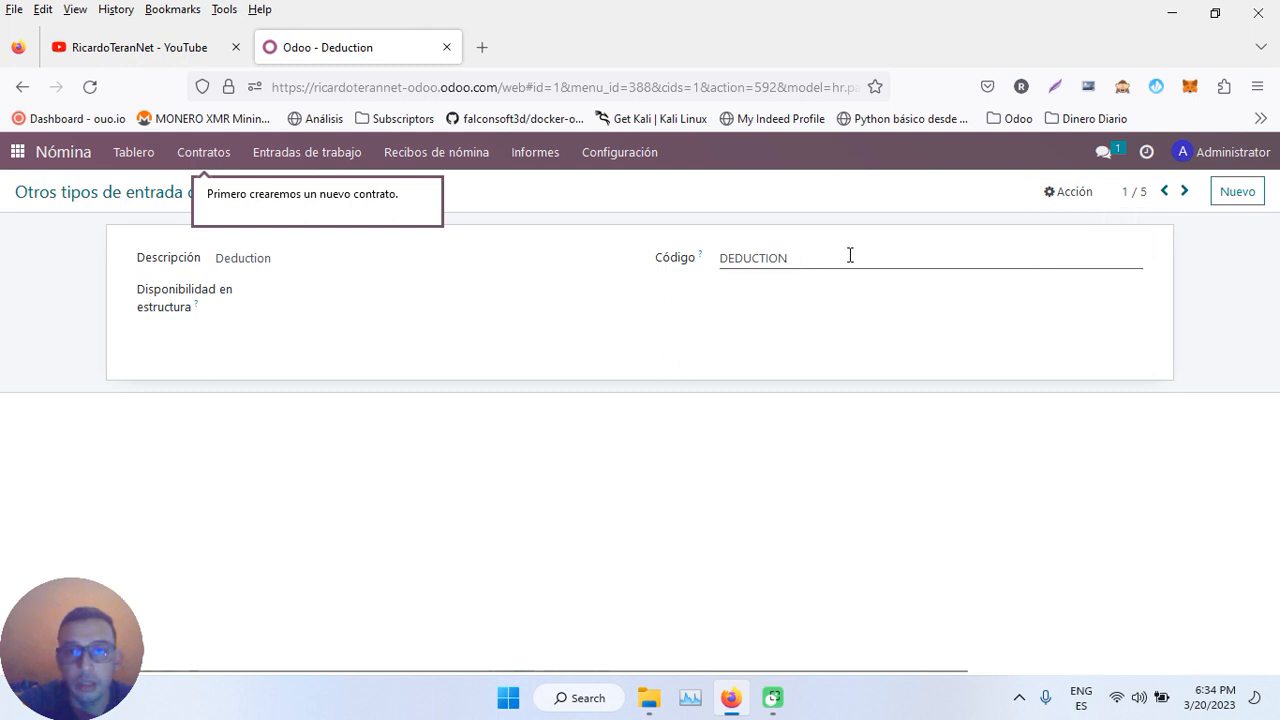
pyautogui.click(1048, 194)
pyautogui.click(835, 204)
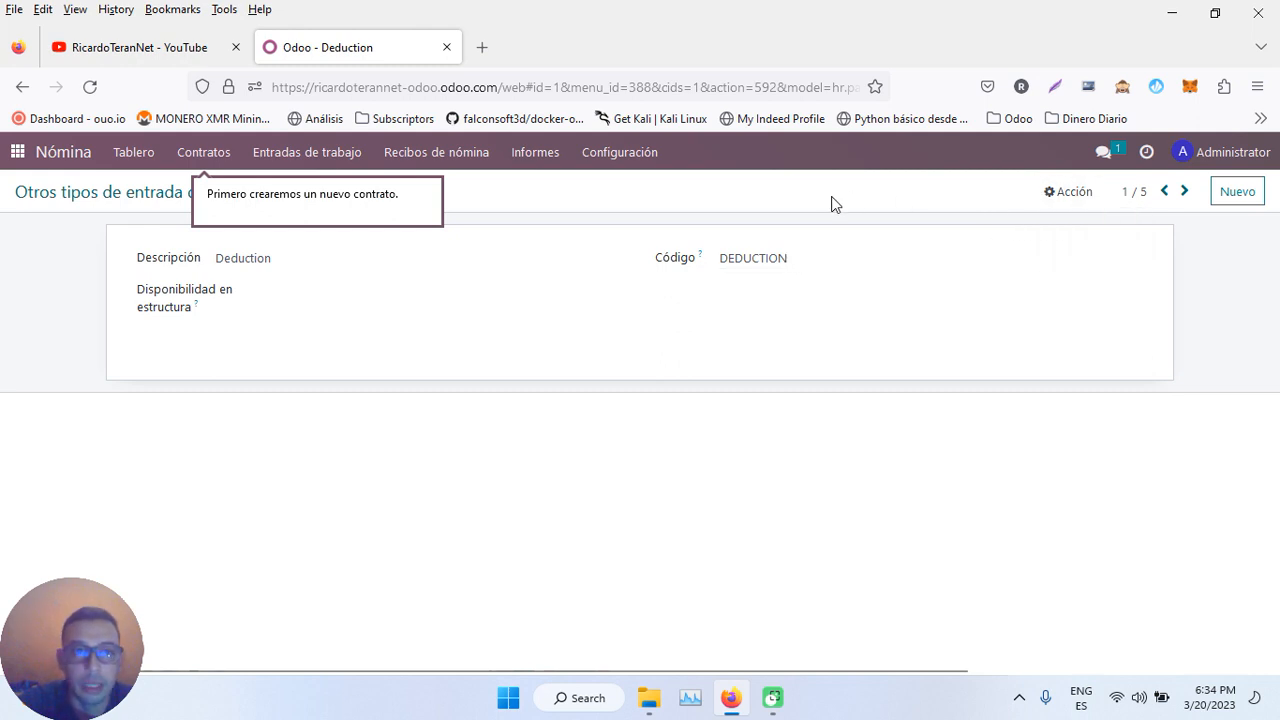
pyautogui.click(103, 193)
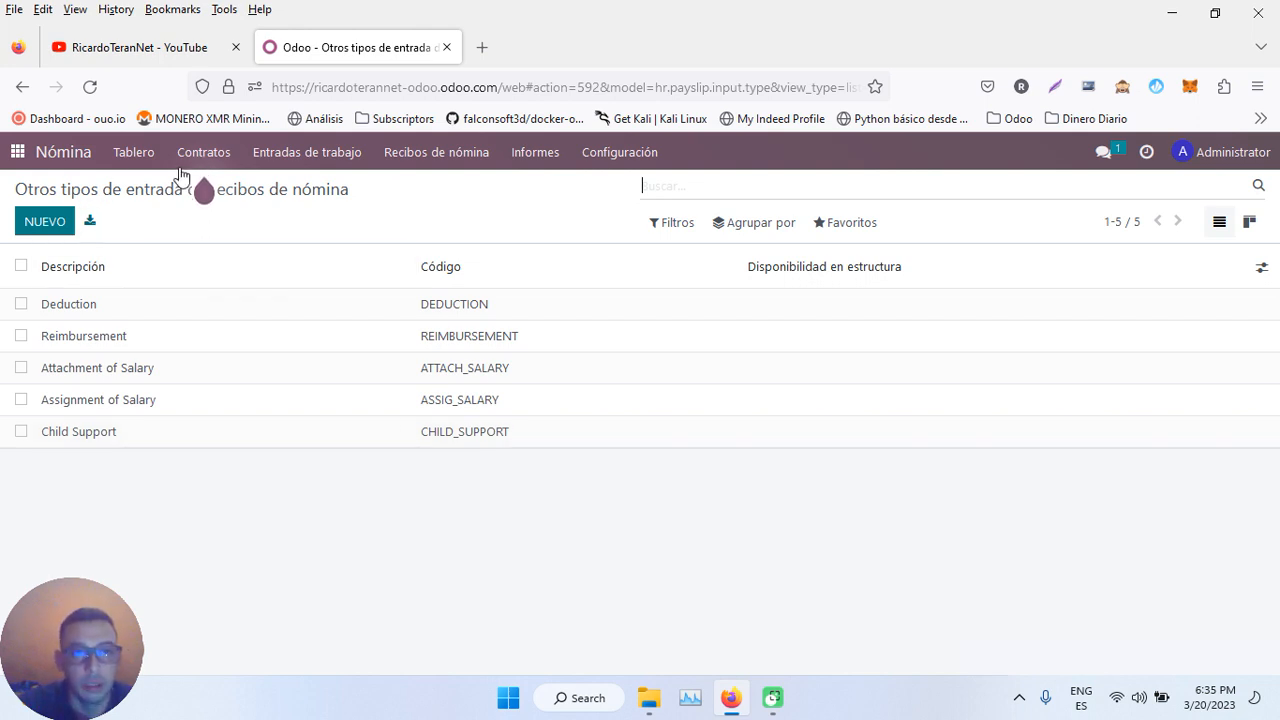
pyautogui.click(15, 157)
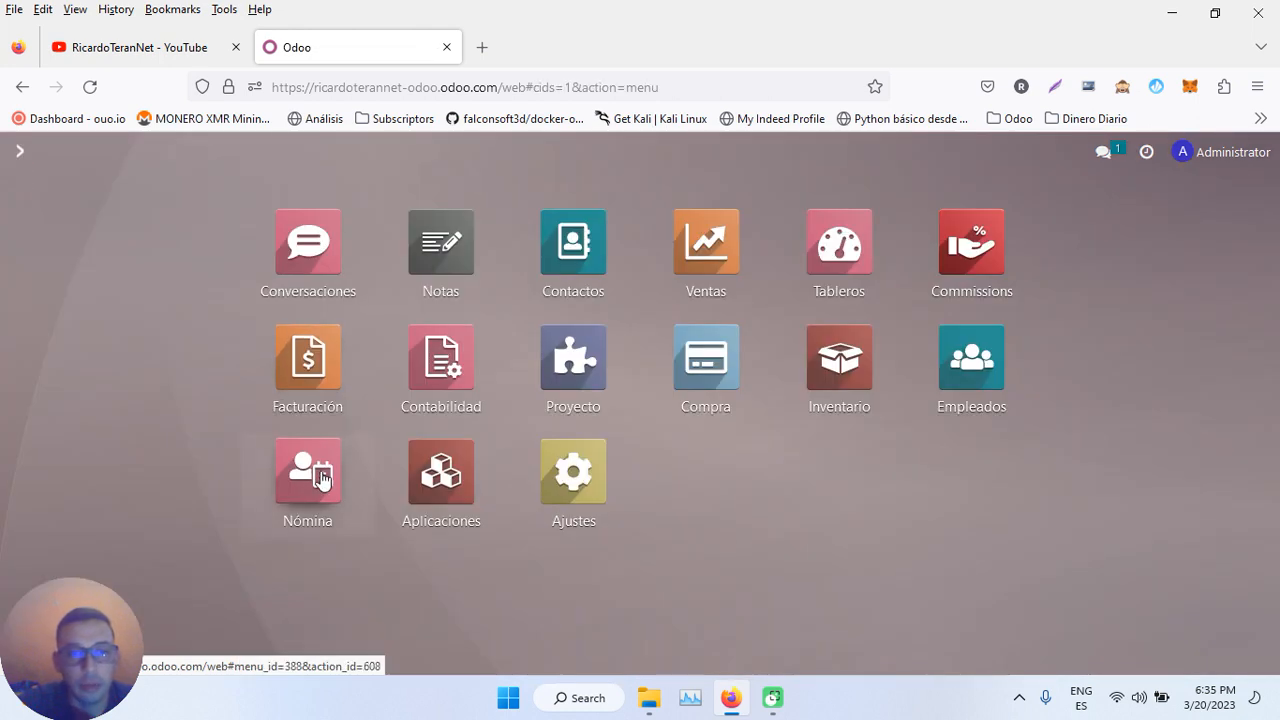
# - Reopen payslip SLIP/001 from the payroll app's payslips-to-pay list
pyautogui.click(322, 472)
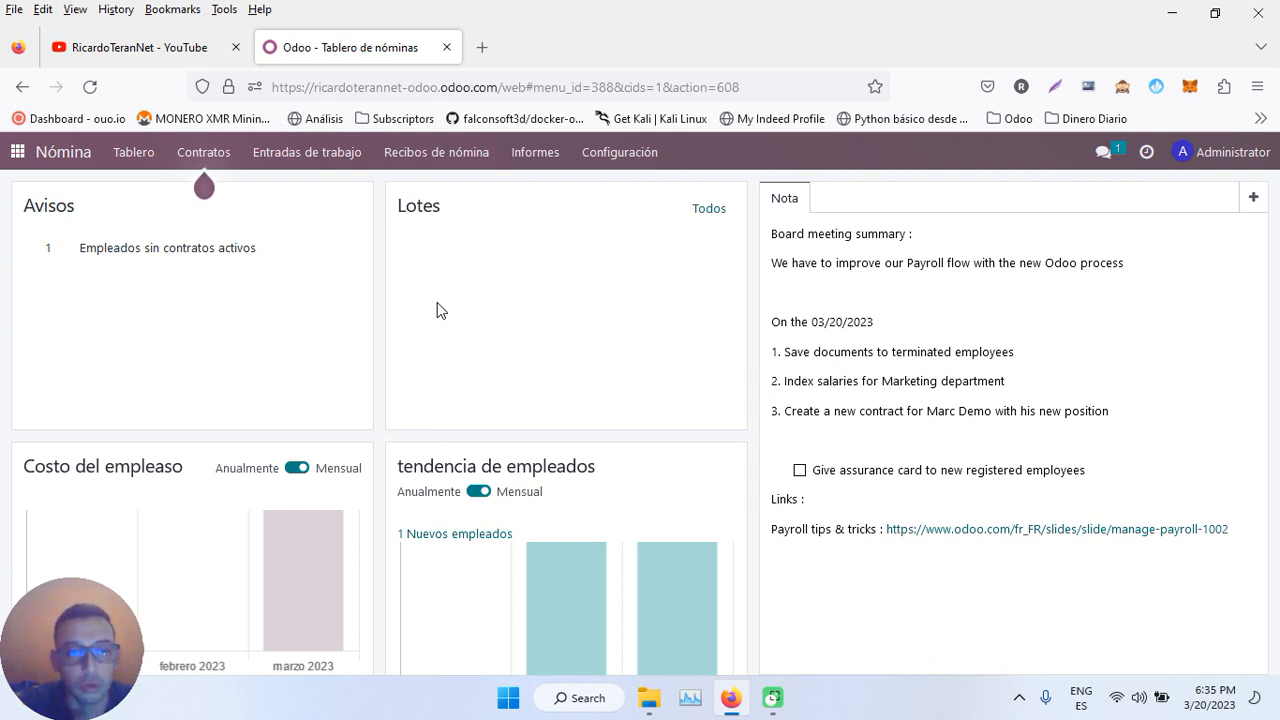
pyautogui.click(435, 155)
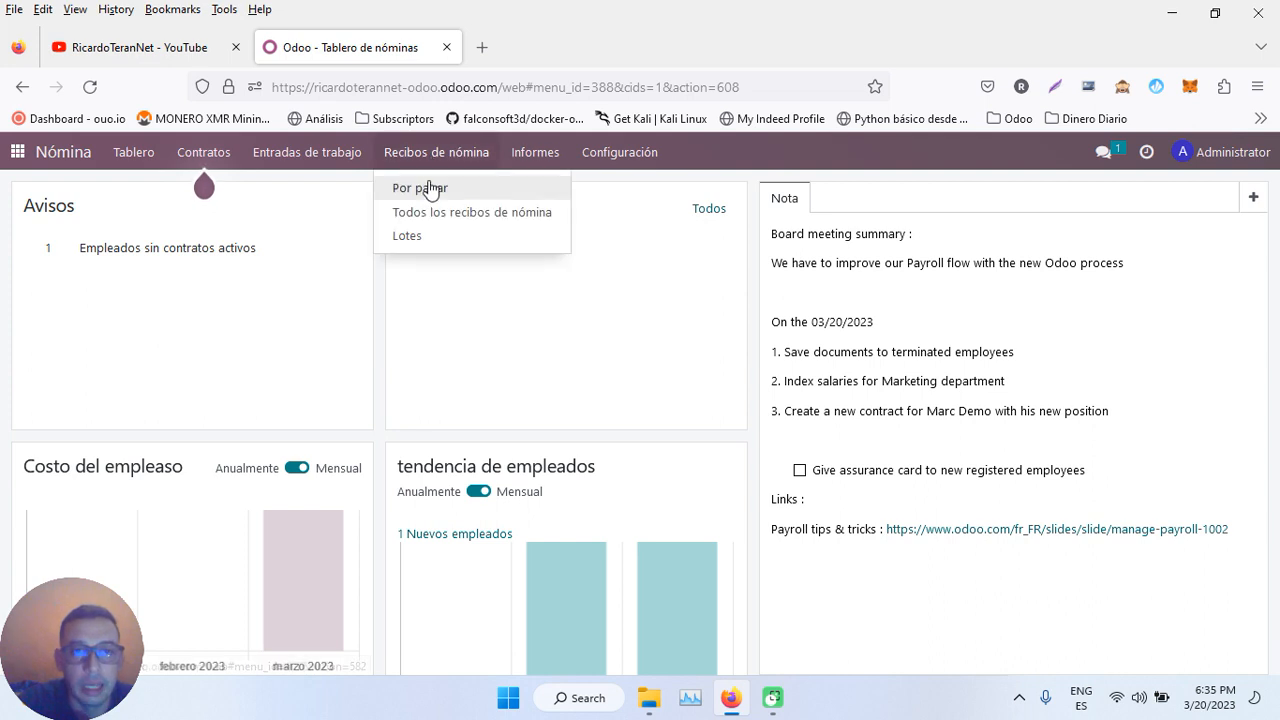
pyautogui.click(430, 190)
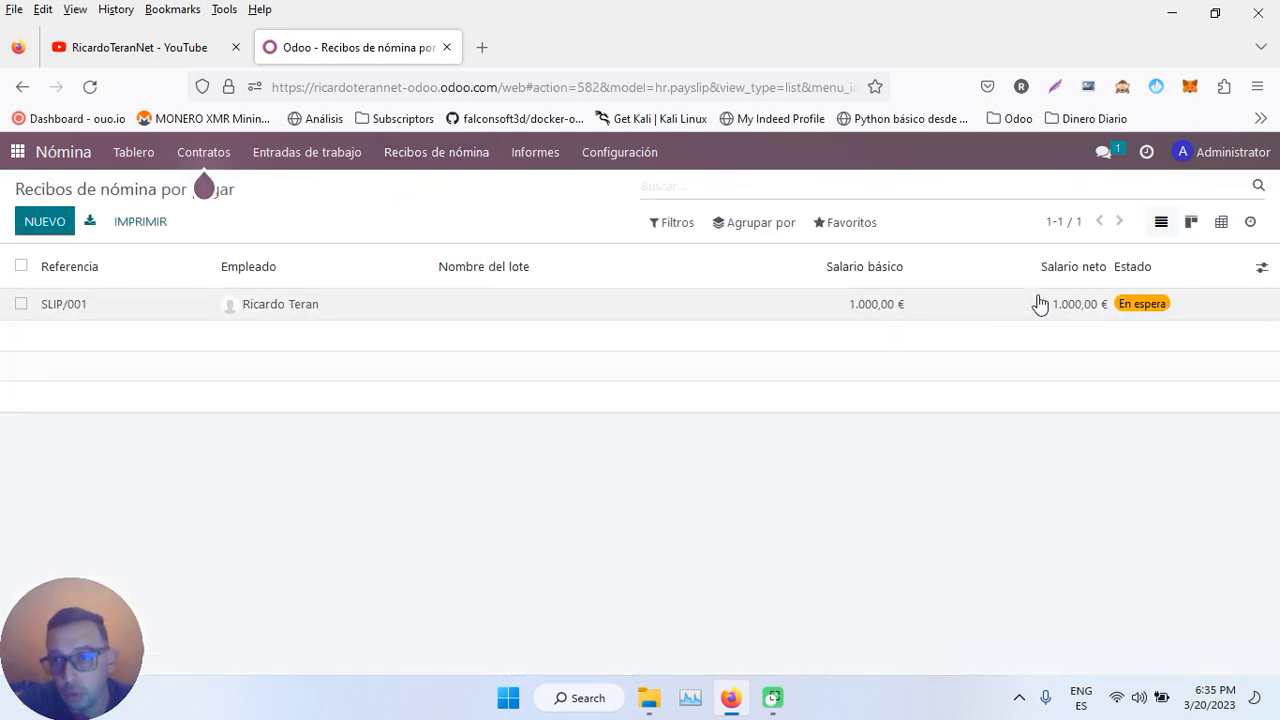
pyautogui.click(545, 306)
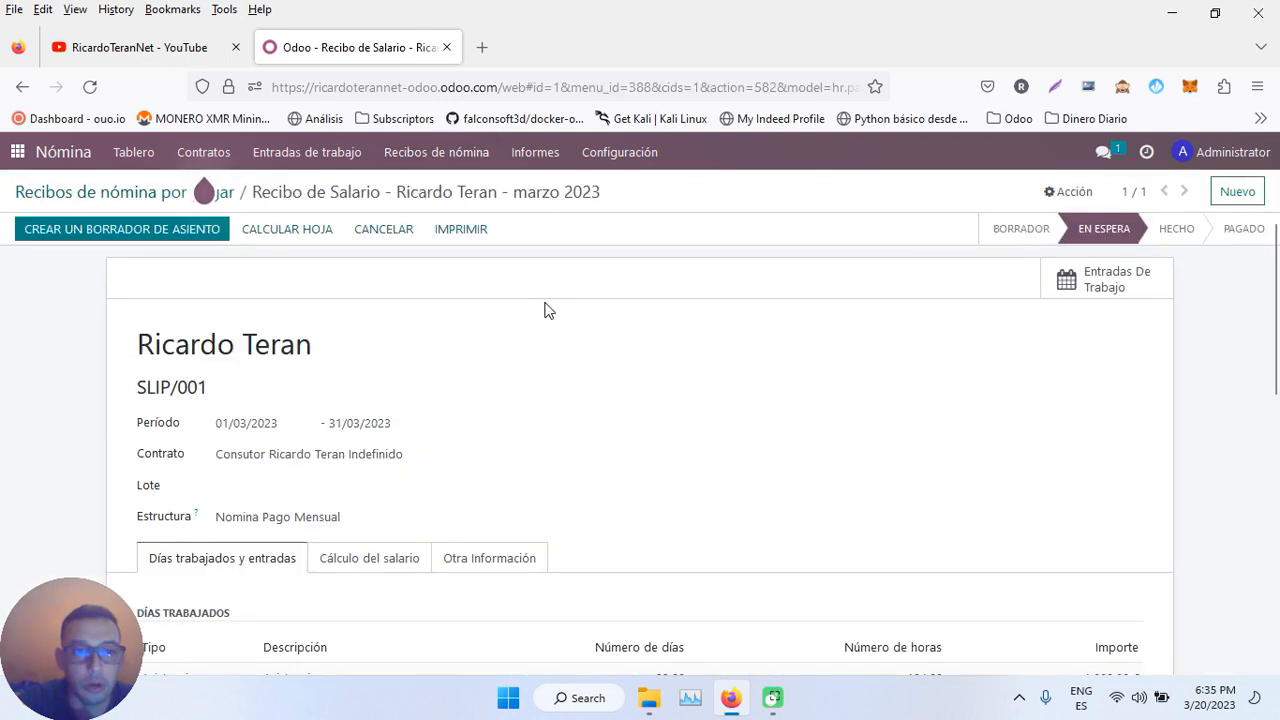
pyautogui.scroll(-5, 545, 311)
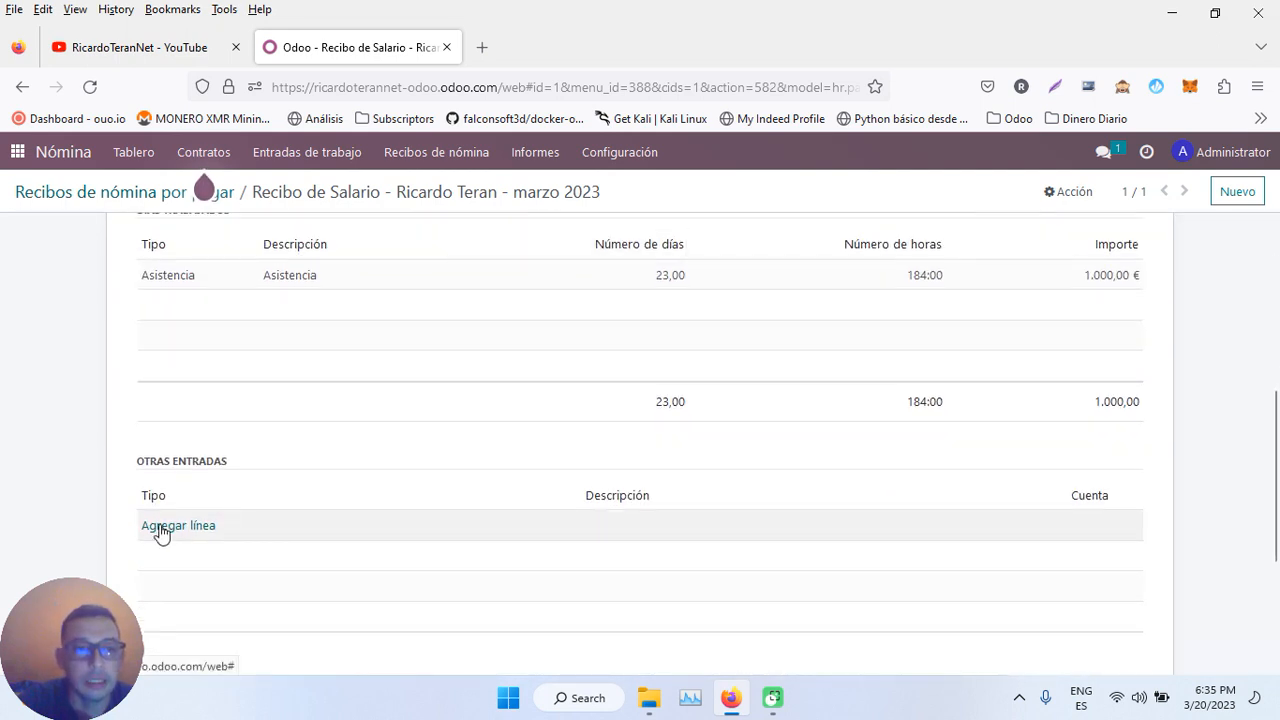
# - Add a Deduction line under Otras entradas and type its description
pyautogui.click(160, 528)
pyautogui.click(170, 525)
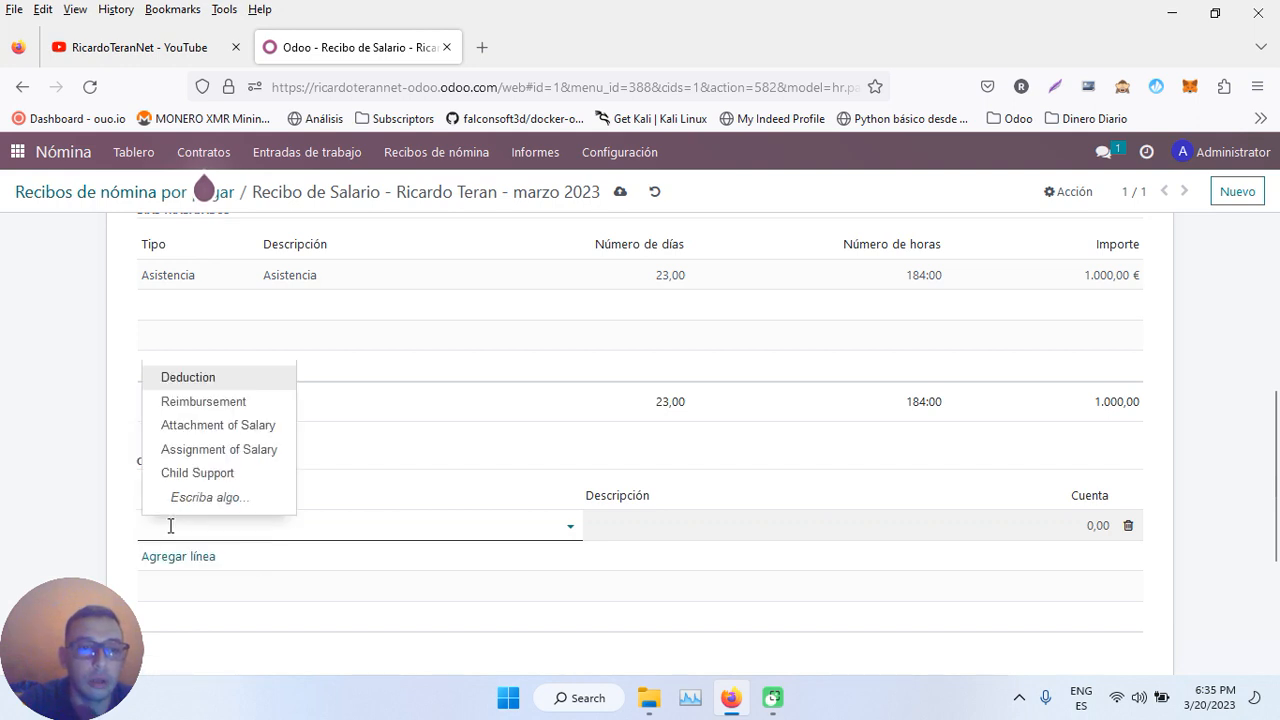
pyautogui.click(205, 377)
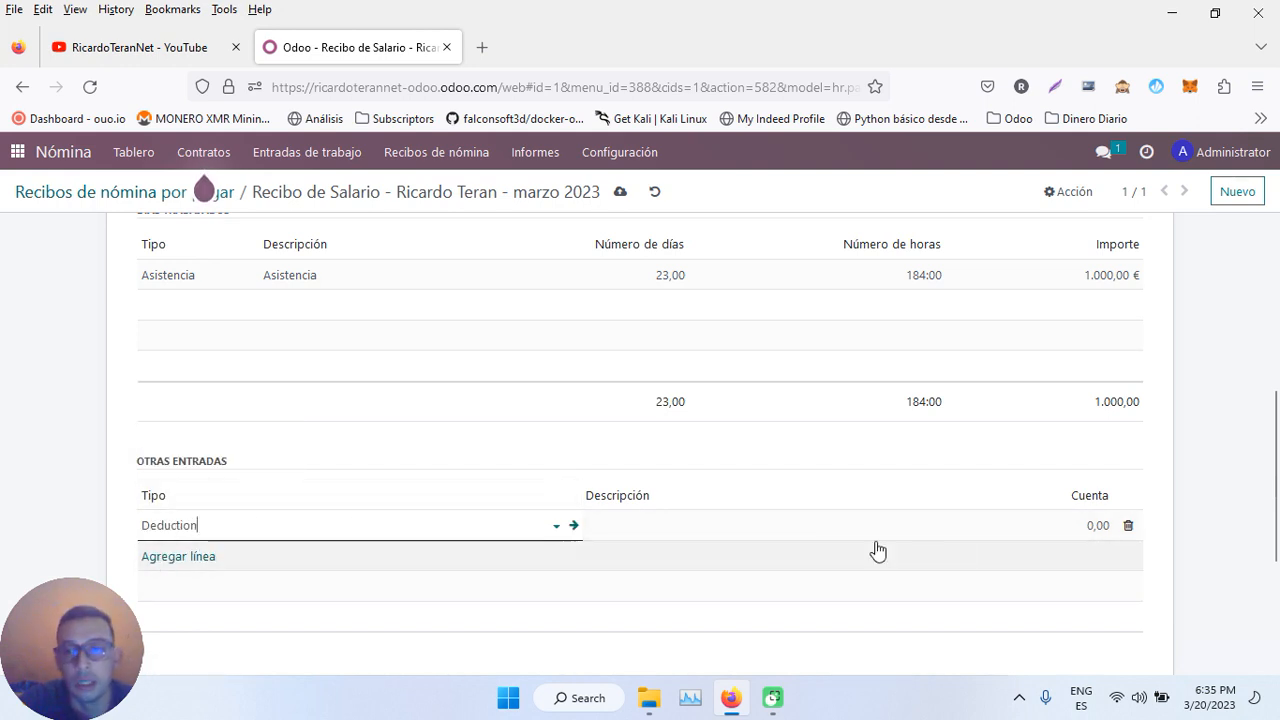
pyautogui.click(975, 524)
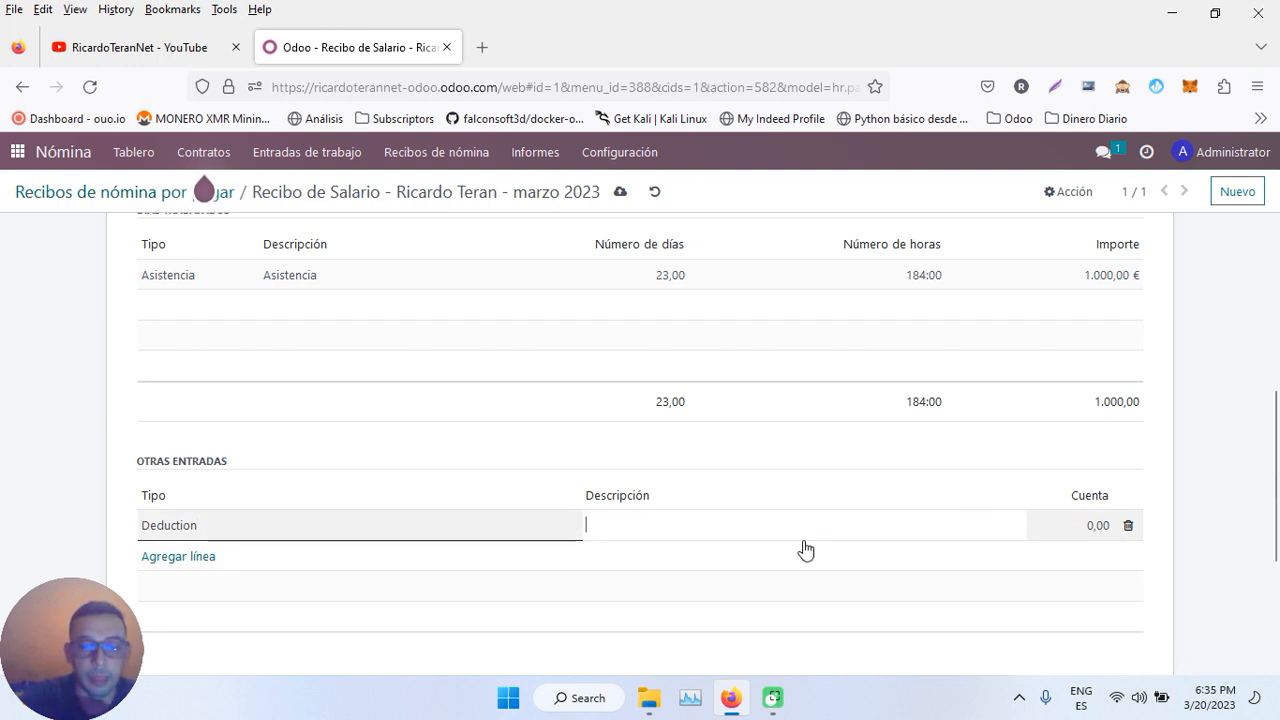
pyautogui.write('Insaistencia ')
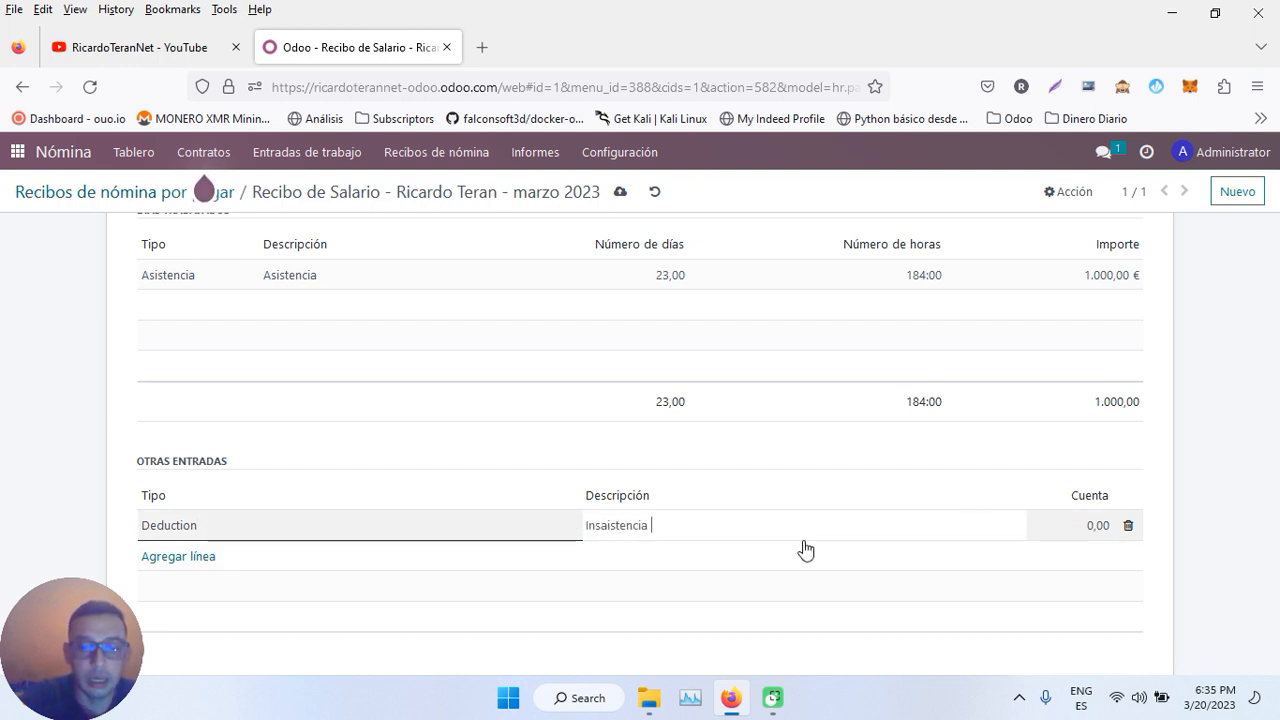
pyautogui.write('por no')
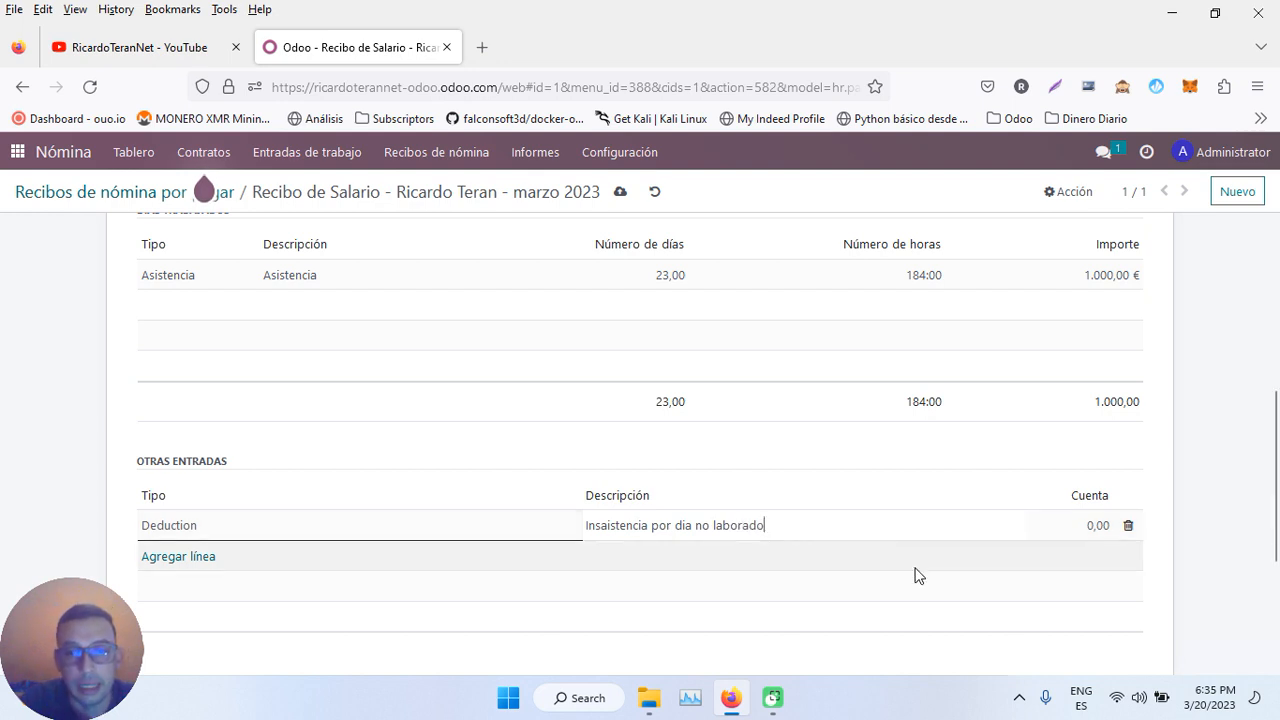
# - Correct the description to 'Inasistencia por dia no laborado' and set the amount to 80,00
pyautogui.tripleClick(607, 525)
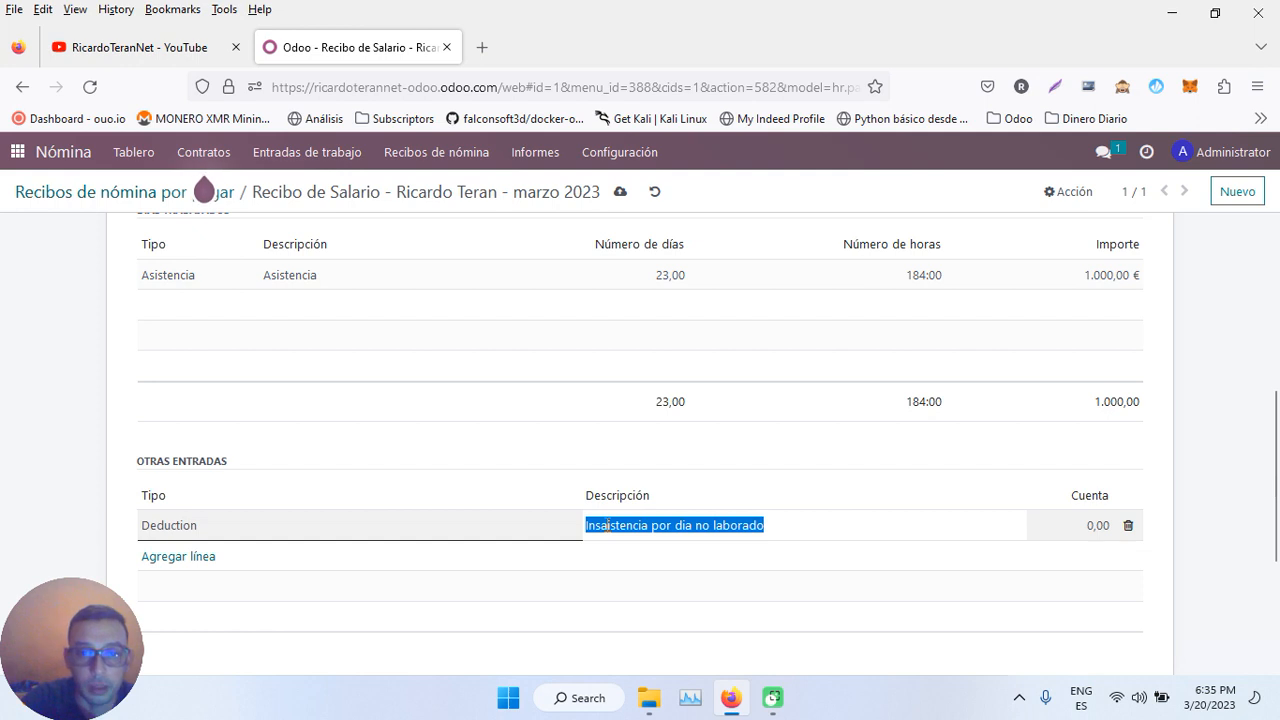
pyautogui.press('Right')
pyautogui.press('Left')
pyautogui.press('Left')
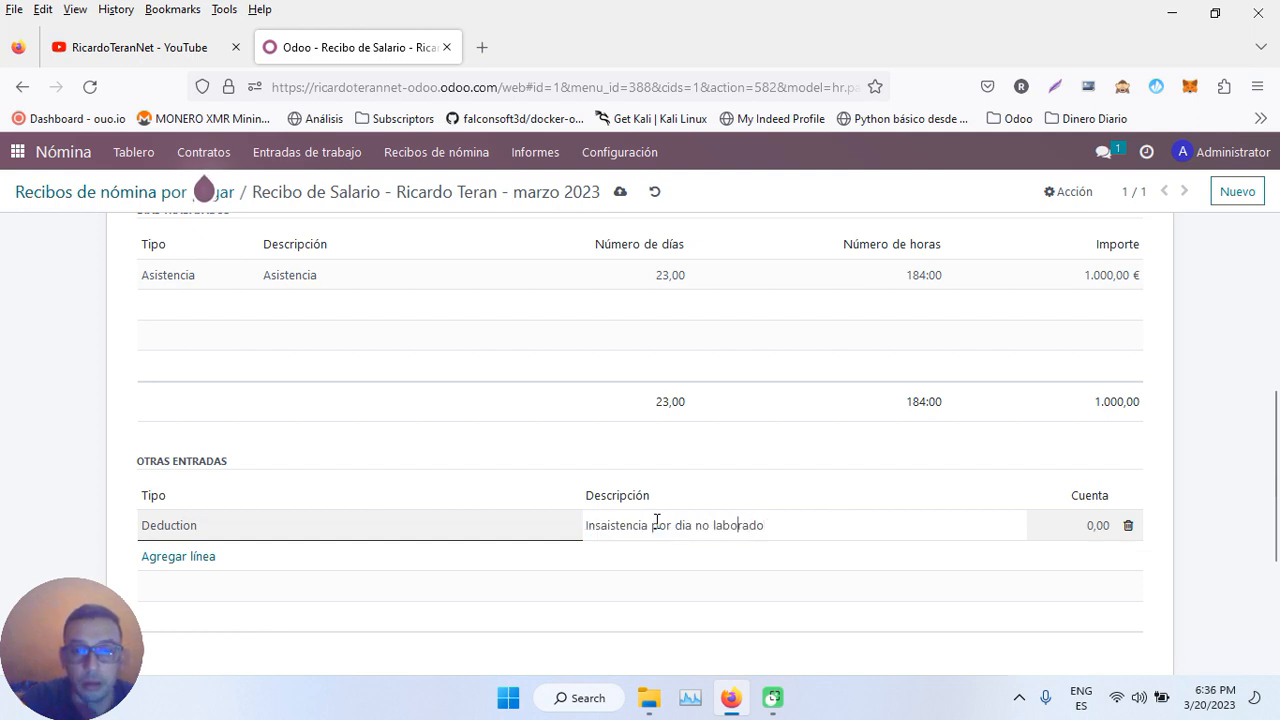
pyautogui.press('BackSpace')
pyautogui.press('Left')
pyautogui.write('a')
pyautogui.click(1087, 528)
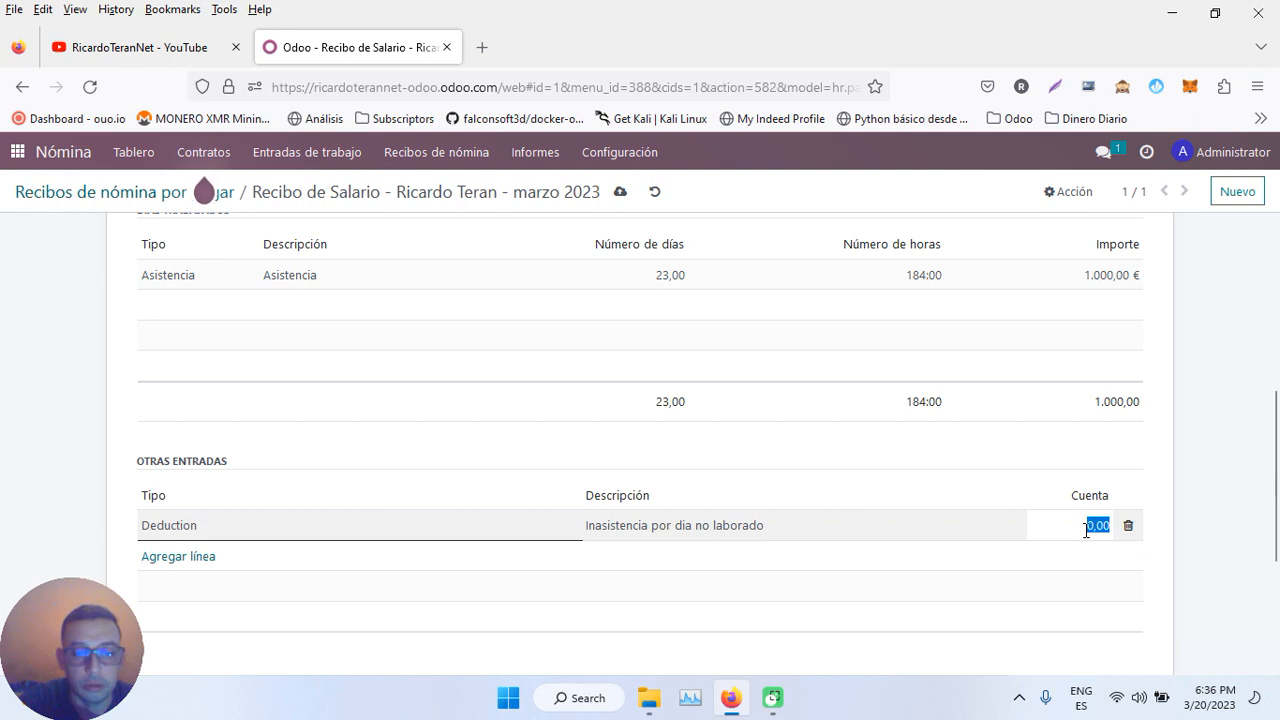
pyautogui.write('80')
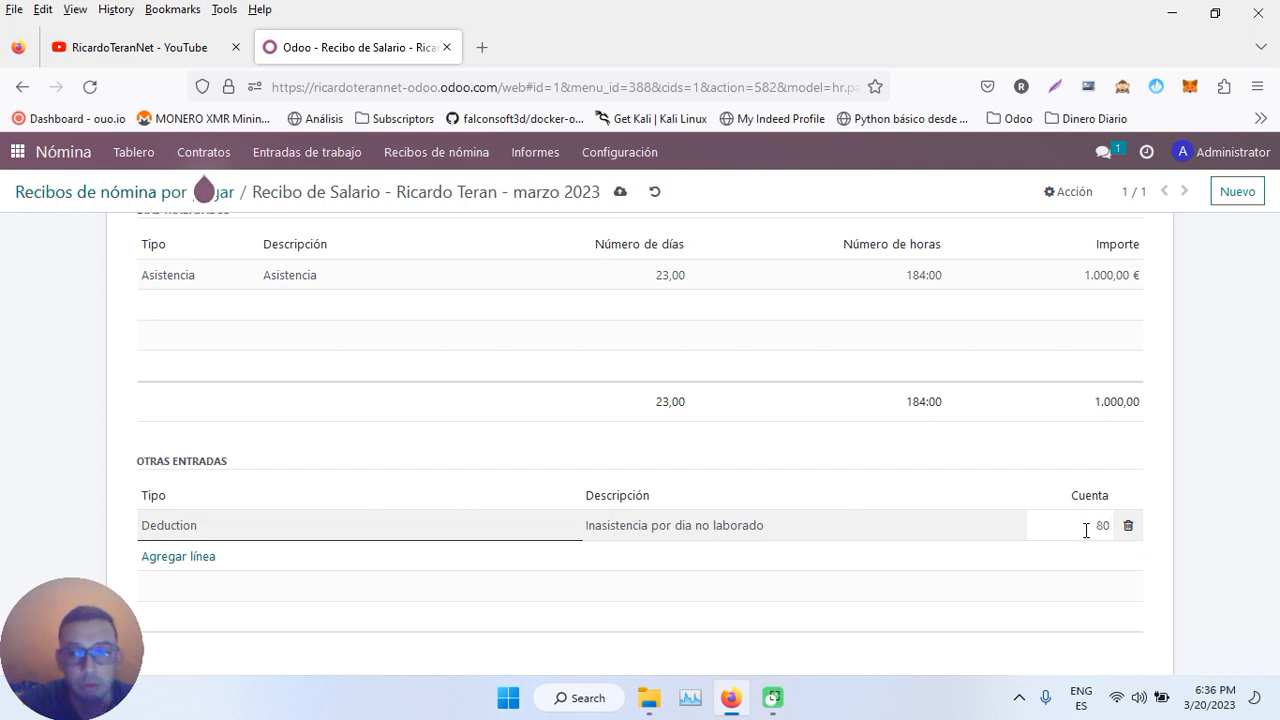
pyautogui.click(1218, 461)
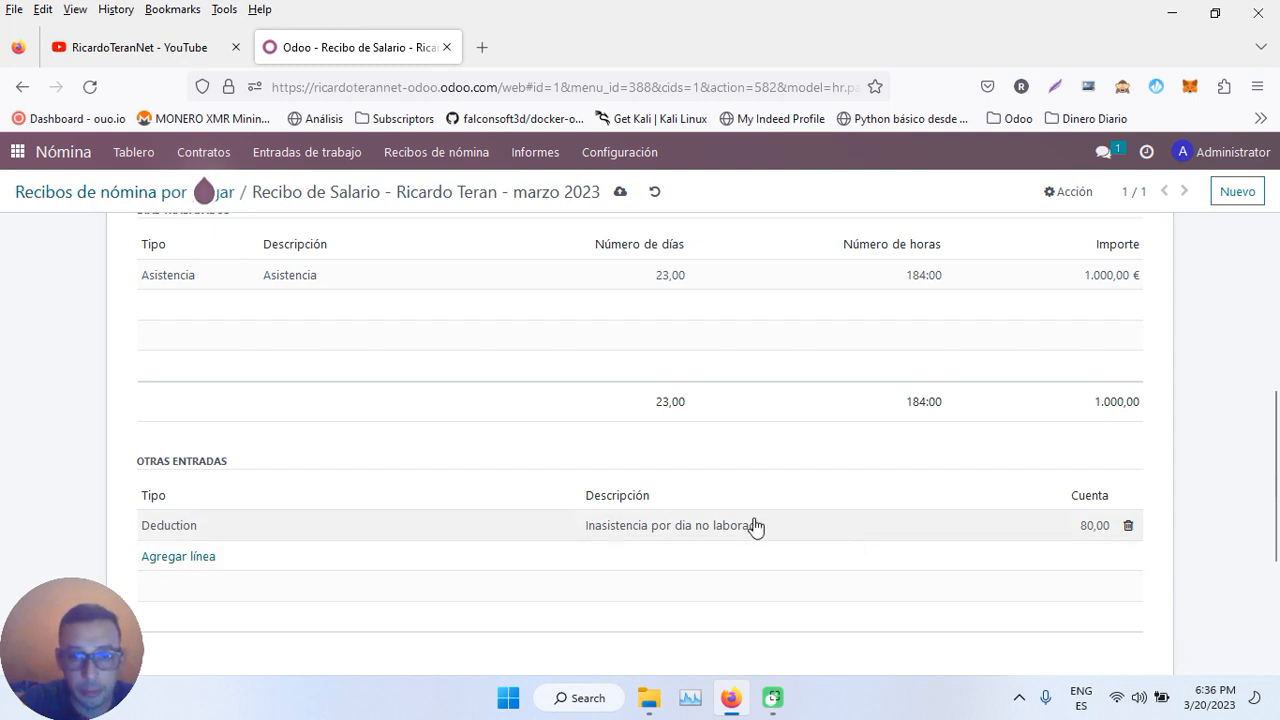
# - Recompute SLIP/001 so its lines show the -80,00 absence deduction and 920,00 net salary
pyautogui.scroll(4, 645, 545)
pyautogui.scroll(-3, 651, 561)
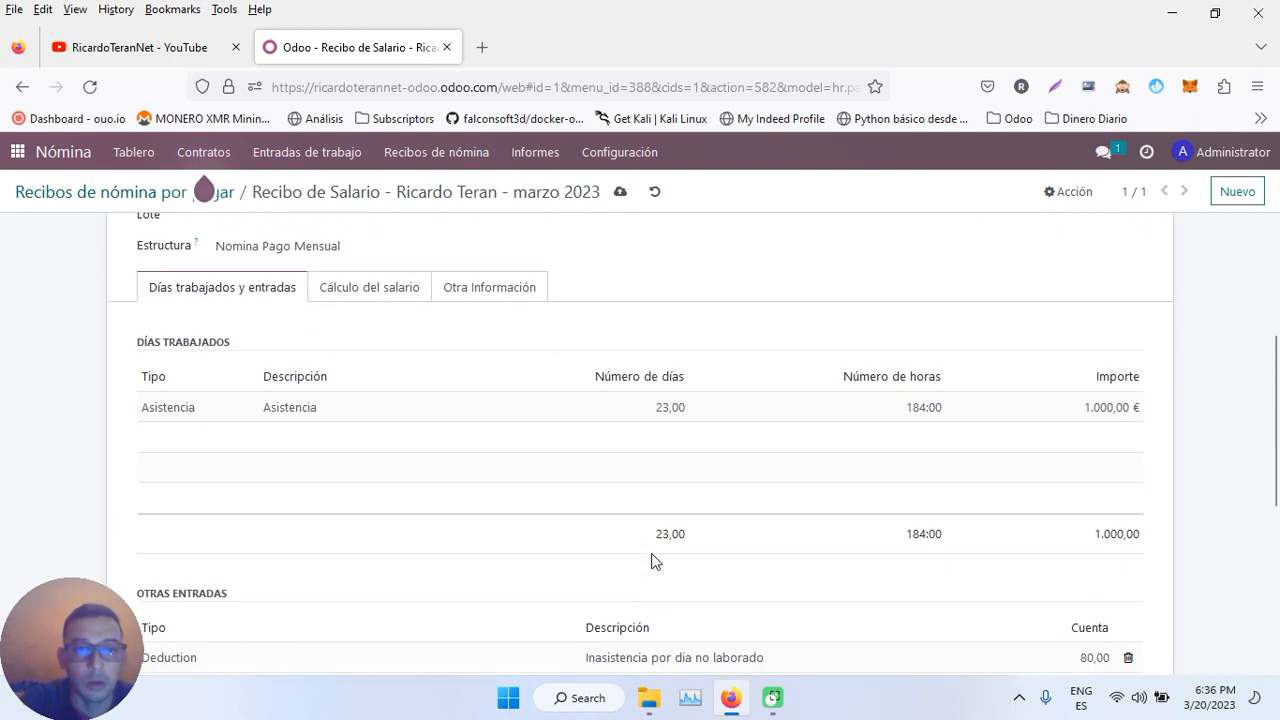
pyautogui.click(371, 283)
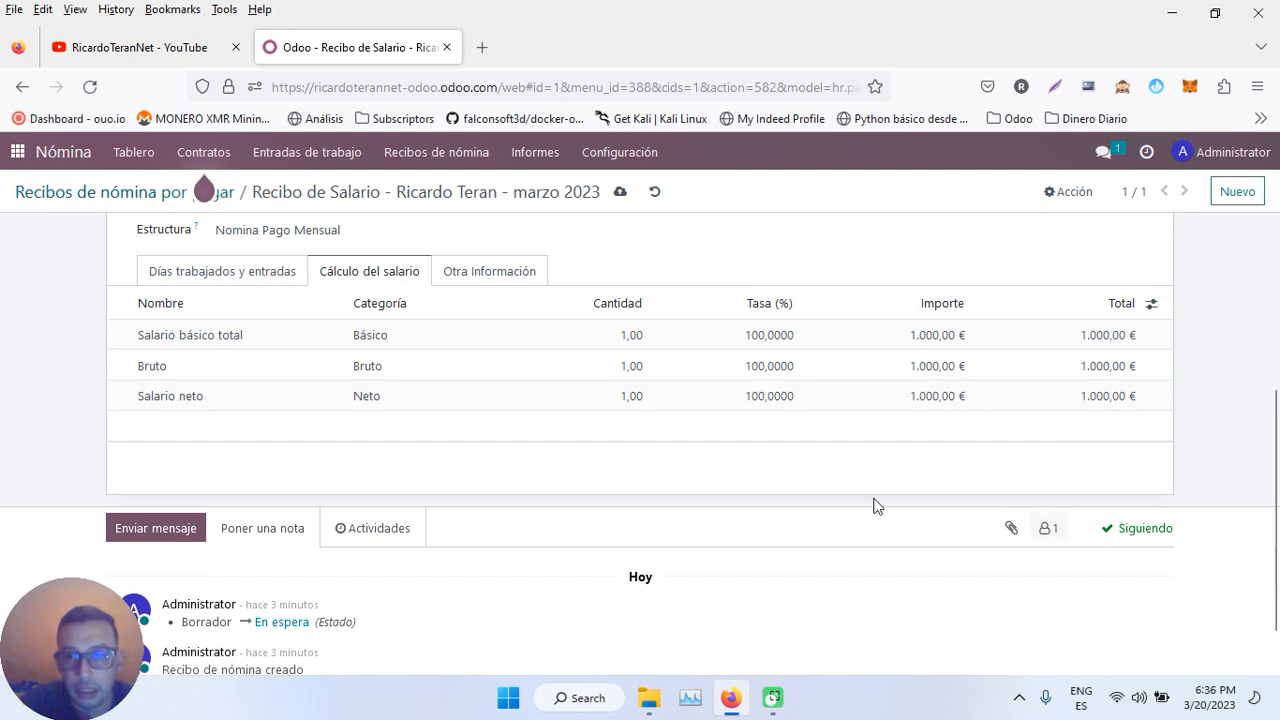
pyautogui.scroll(3, 490, 420)
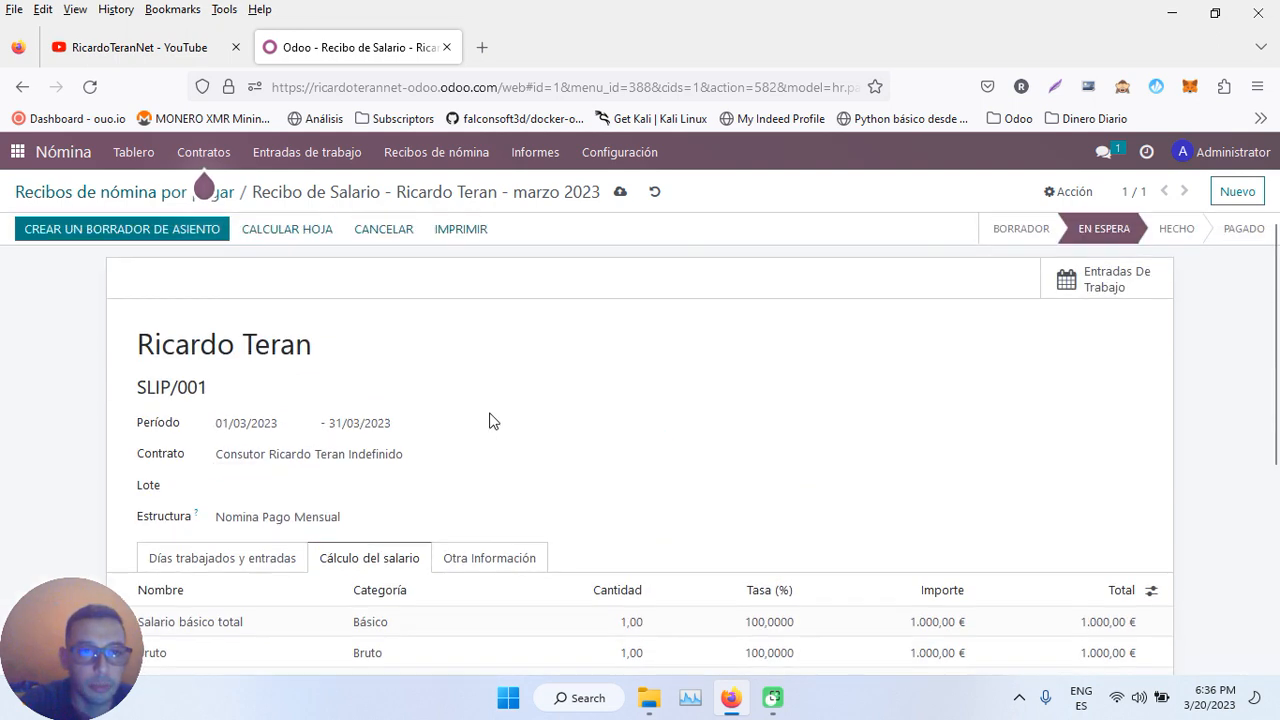
pyautogui.click(295, 234)
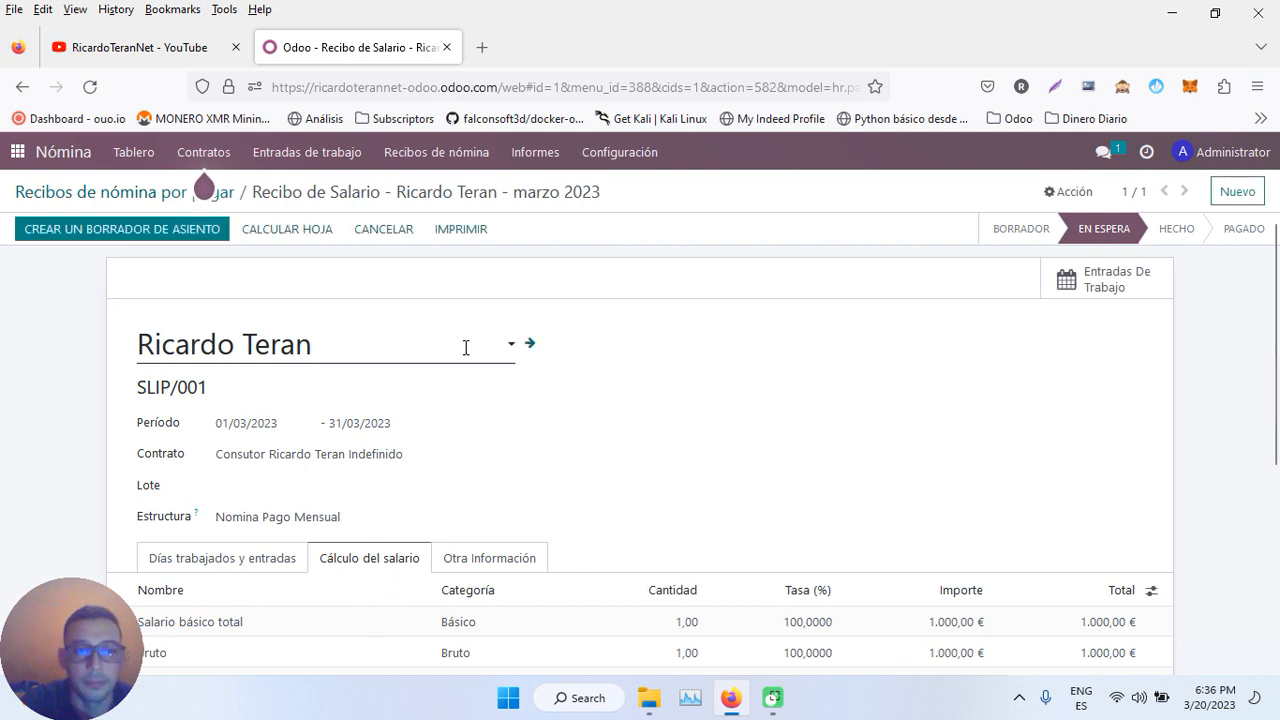
pyautogui.scroll(-3, 465, 347)
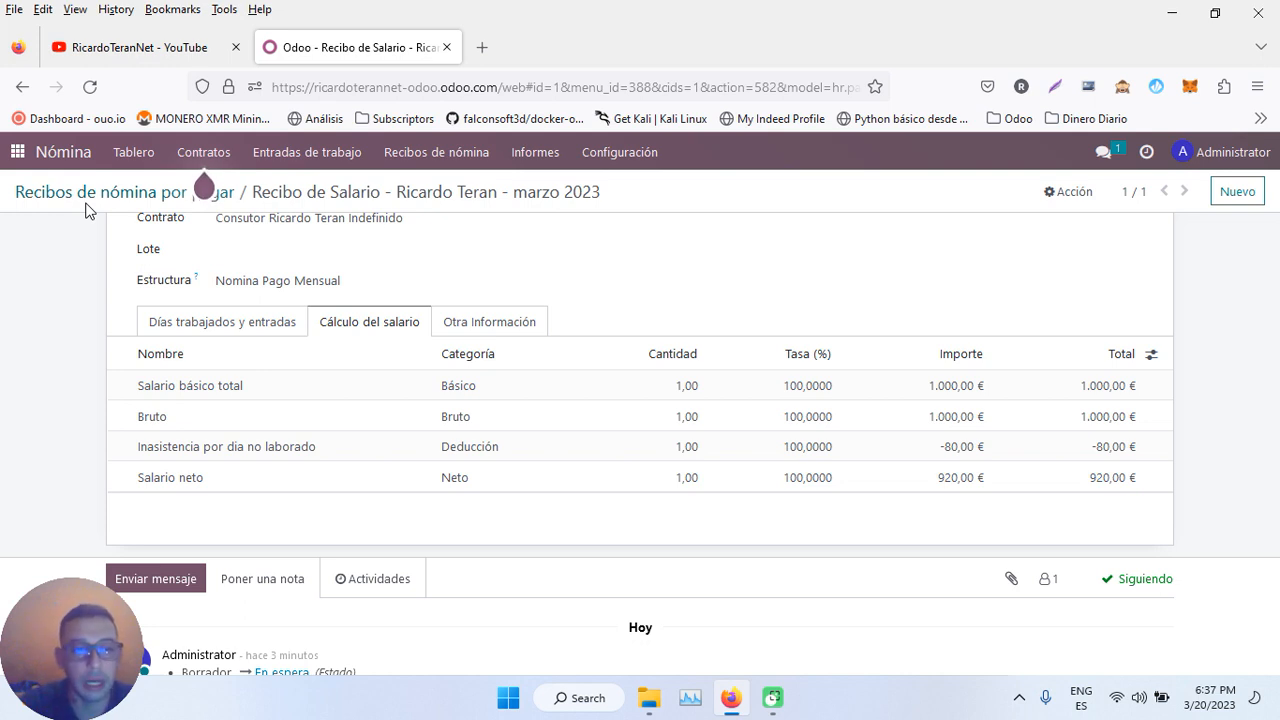
pyautogui.click(610, 151)
# - Inspect the categories reference in the Nomina Pago Quincenal Bruto rule's Python code, then return to the rules list
pyautogui.click(618, 360)
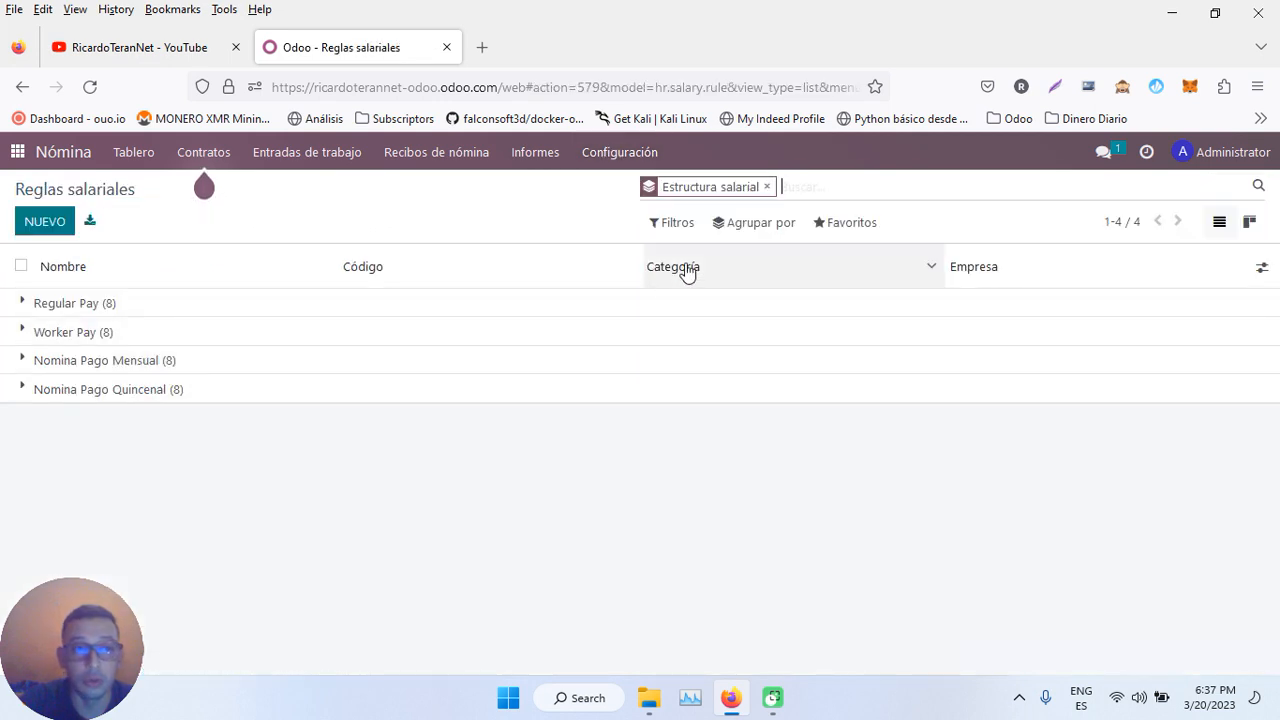
pyautogui.click(103, 394)
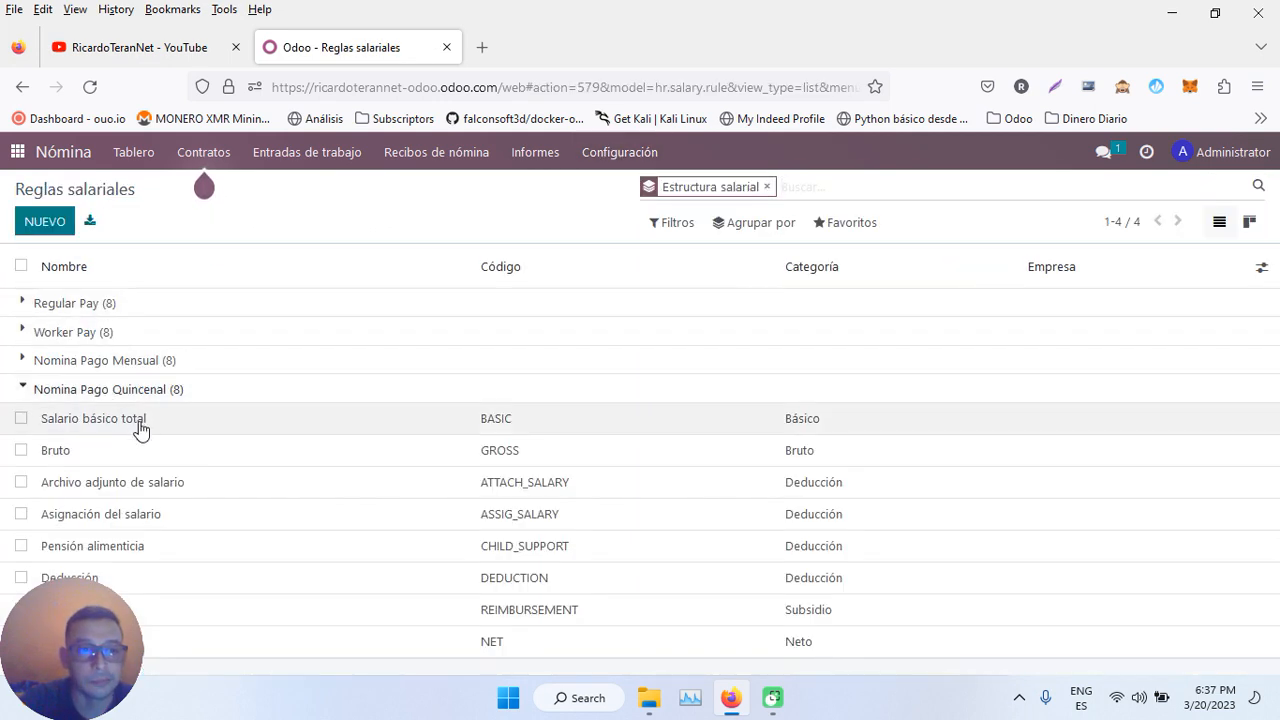
pyautogui.click(206, 451)
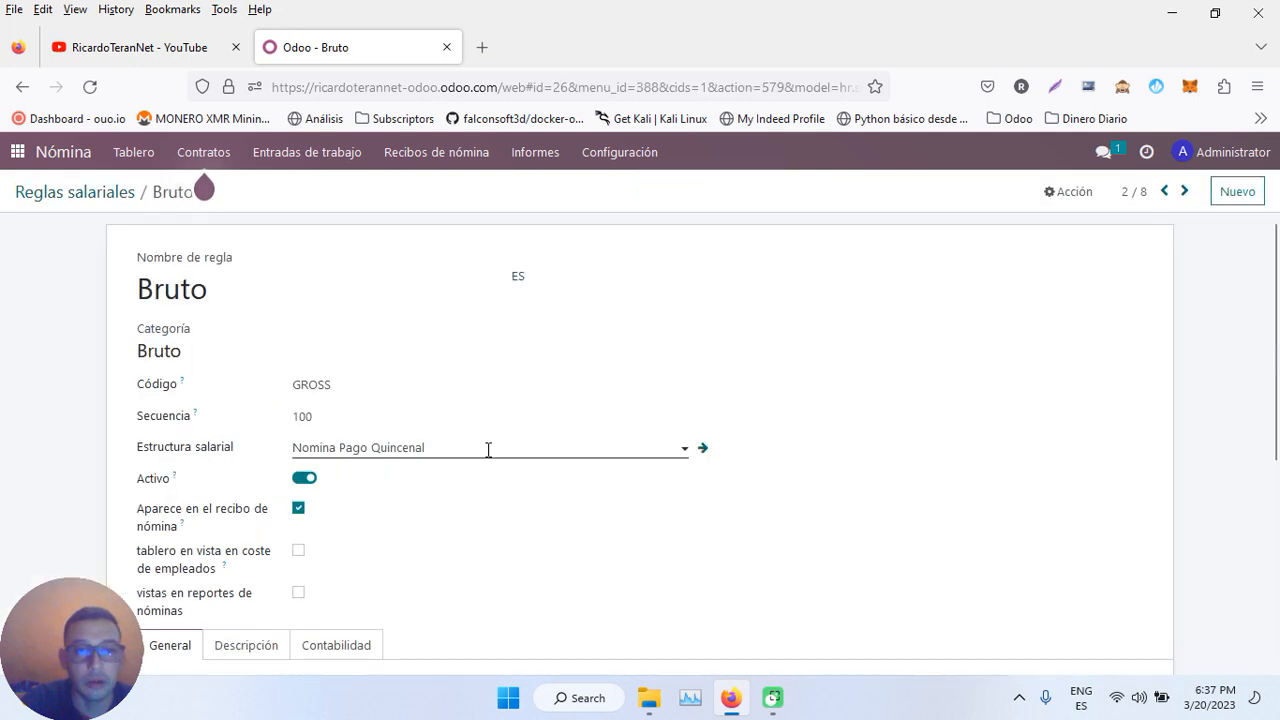
pyautogui.scroll(-3, 488, 449)
pyautogui.moveTo(338, 502); pyautogui.dragTo(290, 502)
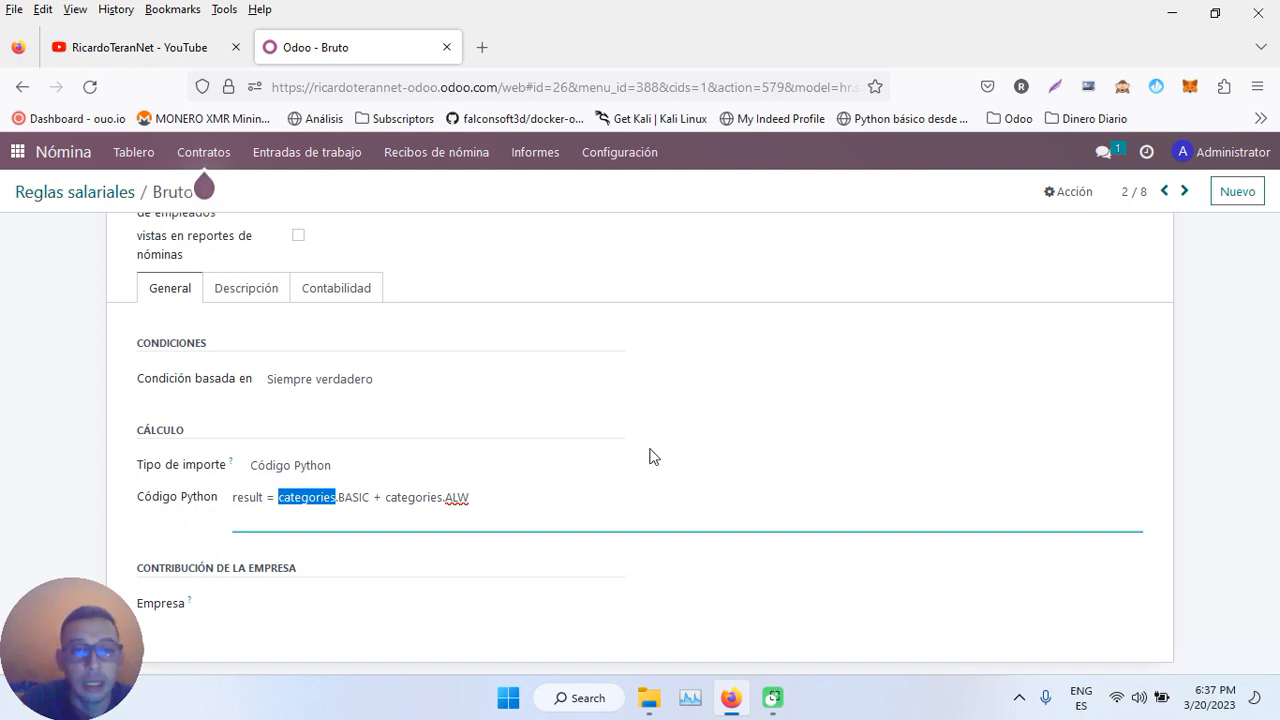
pyautogui.click(370, 497)
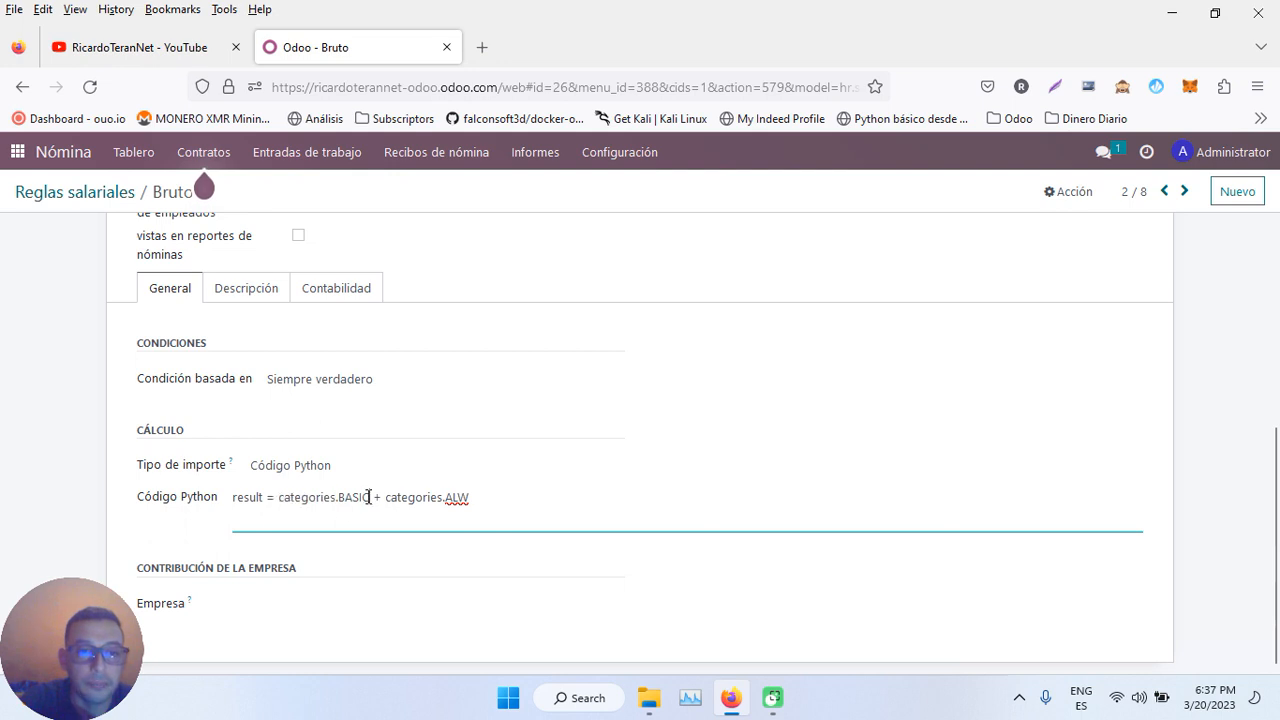
pyautogui.moveTo(336, 499); pyautogui.dragTo(296, 507)
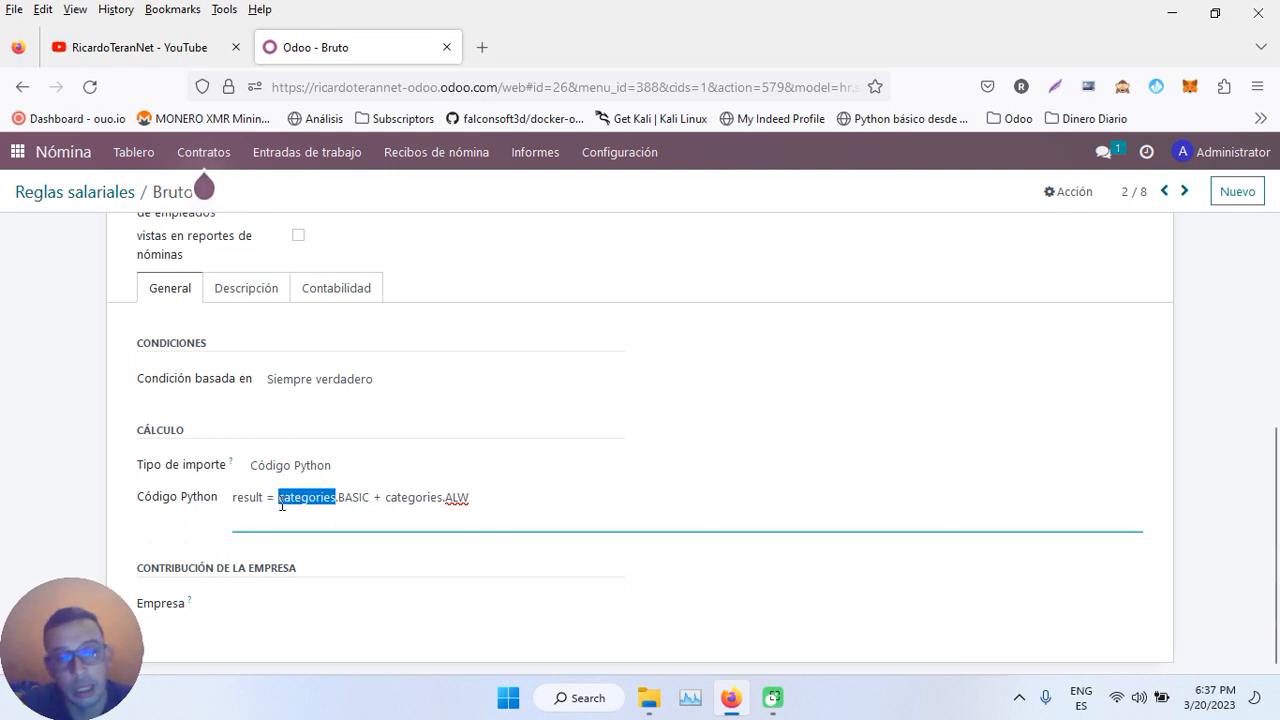
pyautogui.click(98, 192)
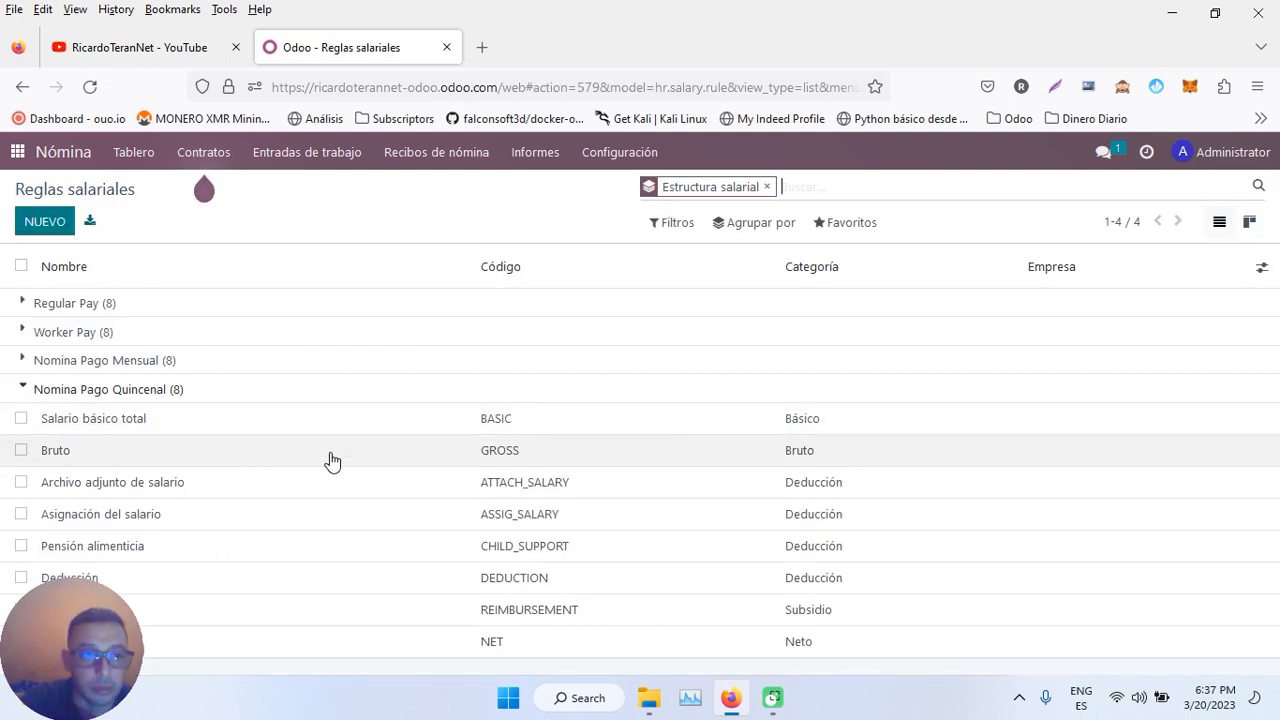
# - Examine the Deducción rule's formula result = -inputs.DEDUCTION.amount
pyautogui.click(268, 578)
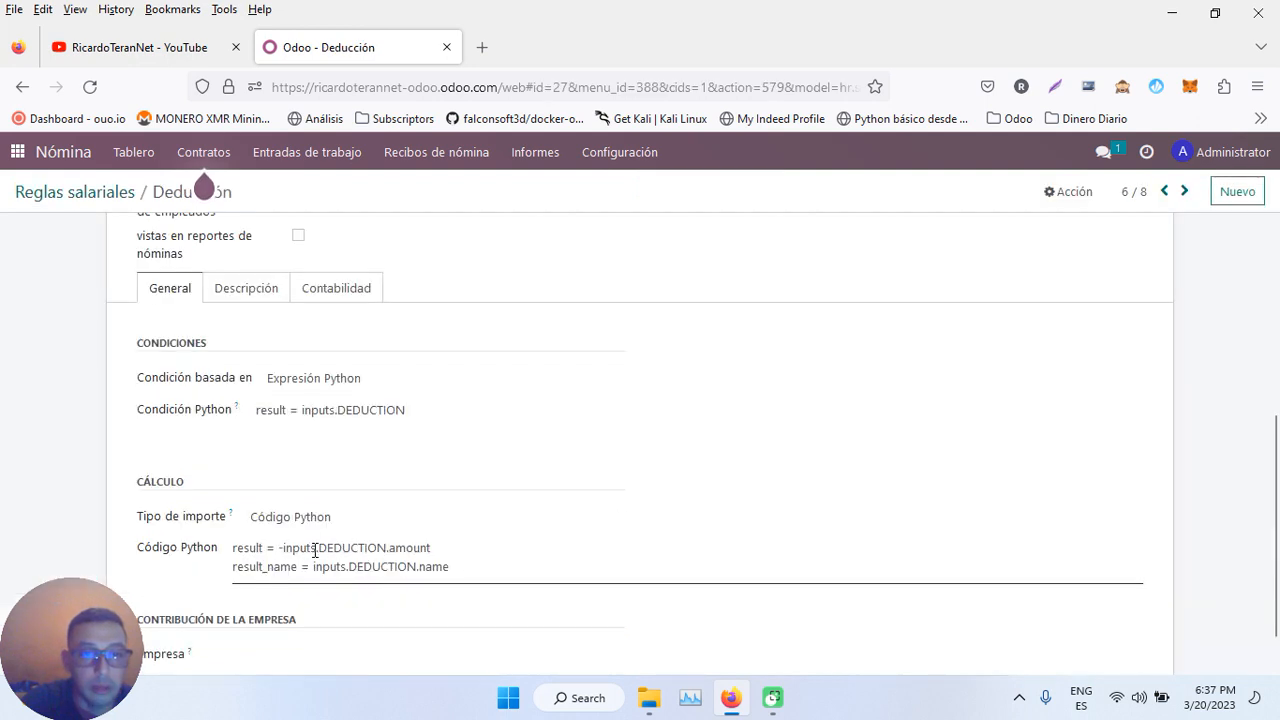
pyautogui.moveTo(317, 549); pyautogui.dragTo(286, 553)
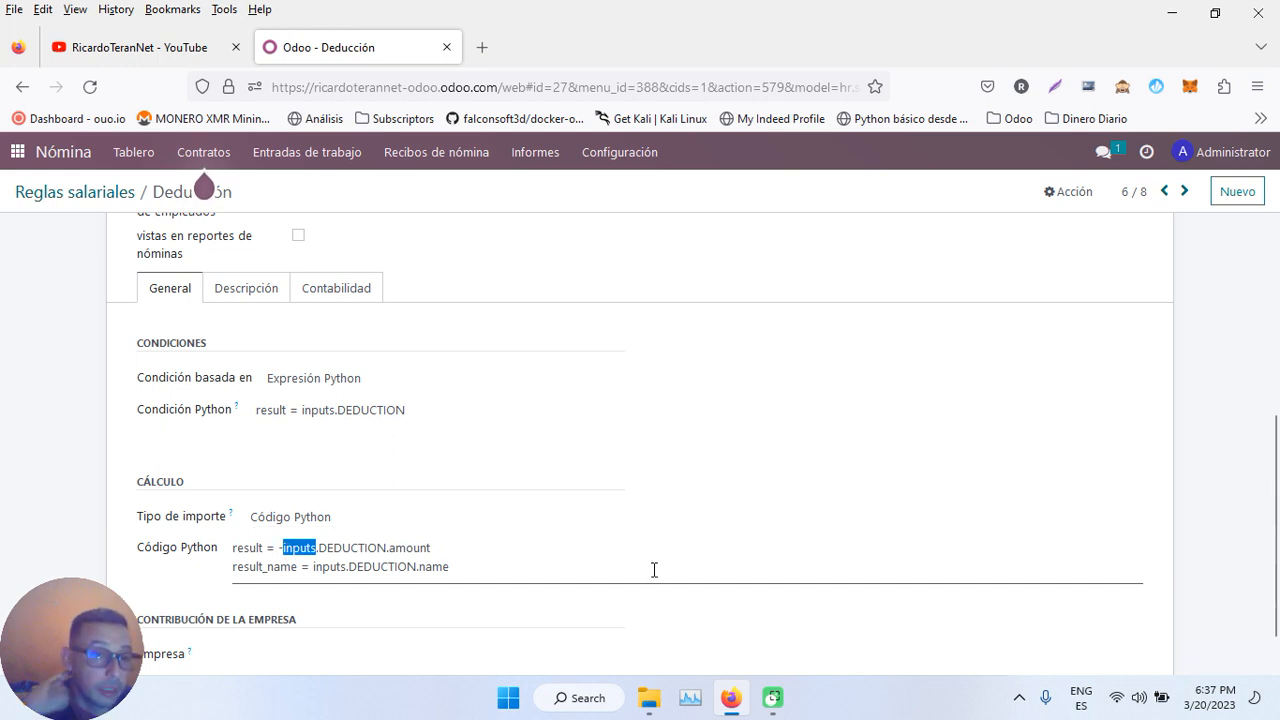
pyautogui.click(319, 550)
pyautogui.moveTo(319, 550); pyautogui.dragTo(442, 547)
pyautogui.click(387, 548)
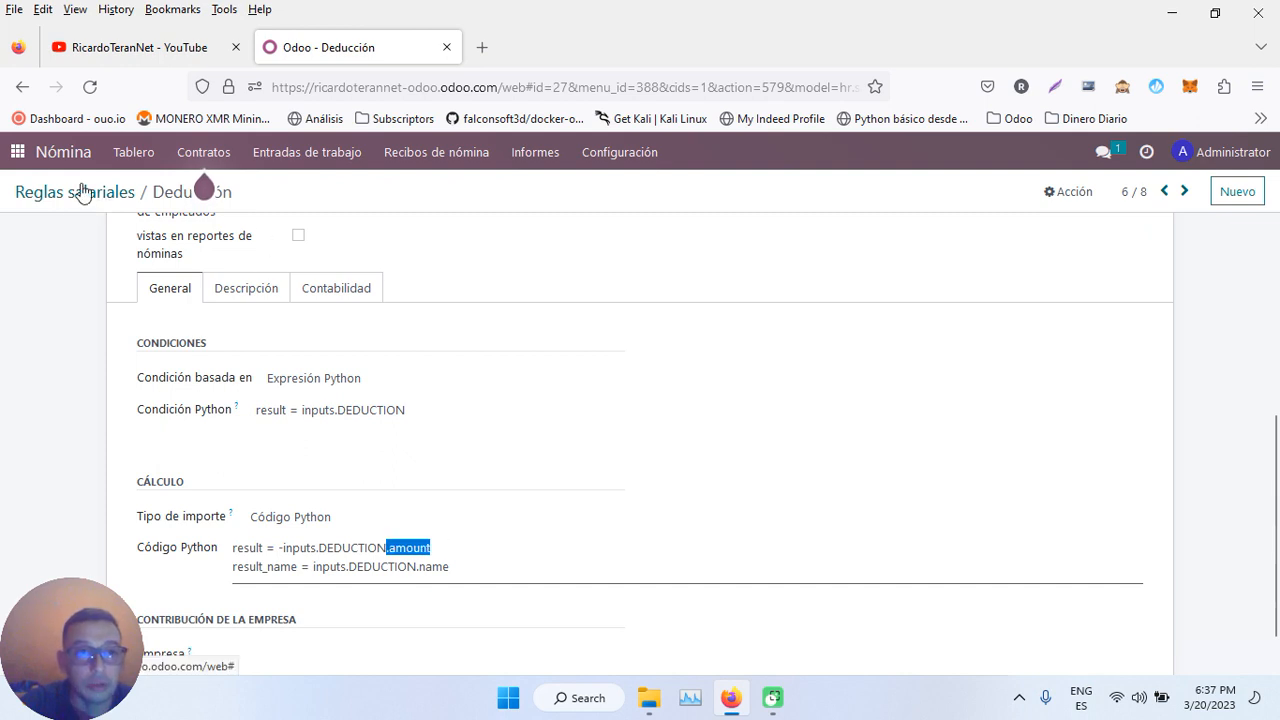
pyautogui.click(205, 152)
# - Open SLIP/001 from the payslips to pay and check its 80,00 deduction under Otras entradas
pyautogui.moveTo(294, 160)
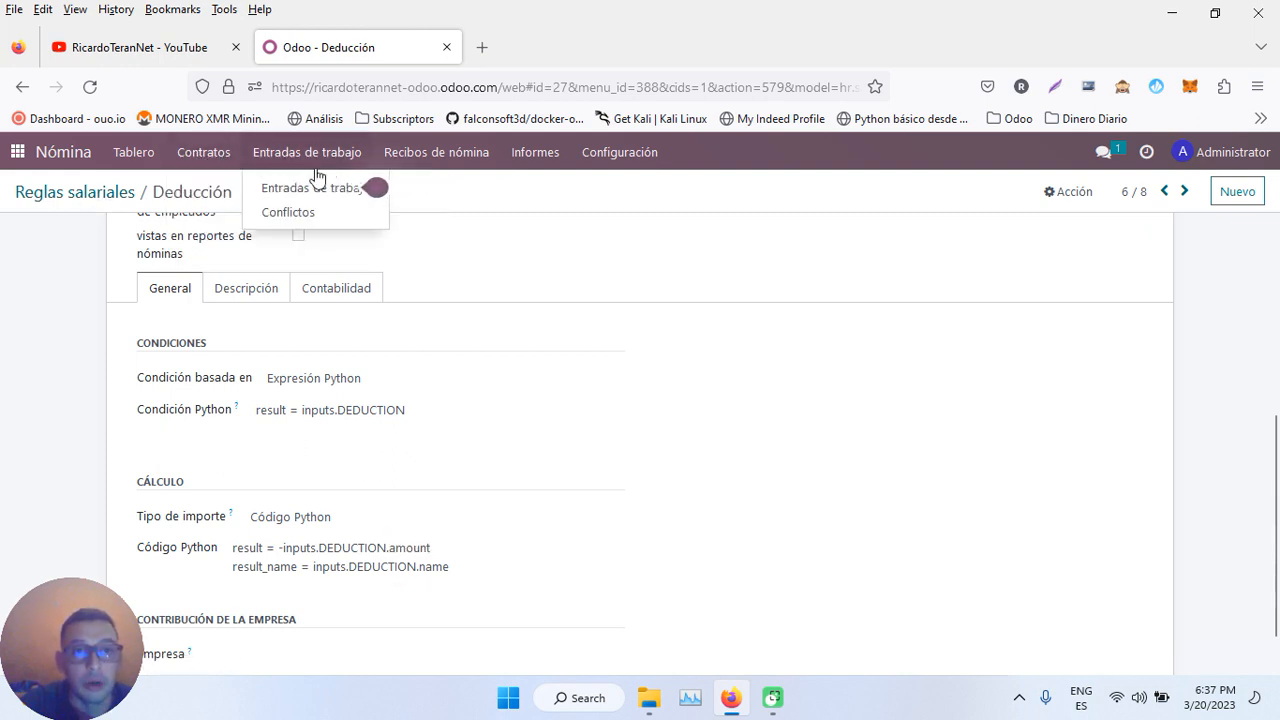
pyautogui.moveTo(402, 158)
pyautogui.click(436, 191)
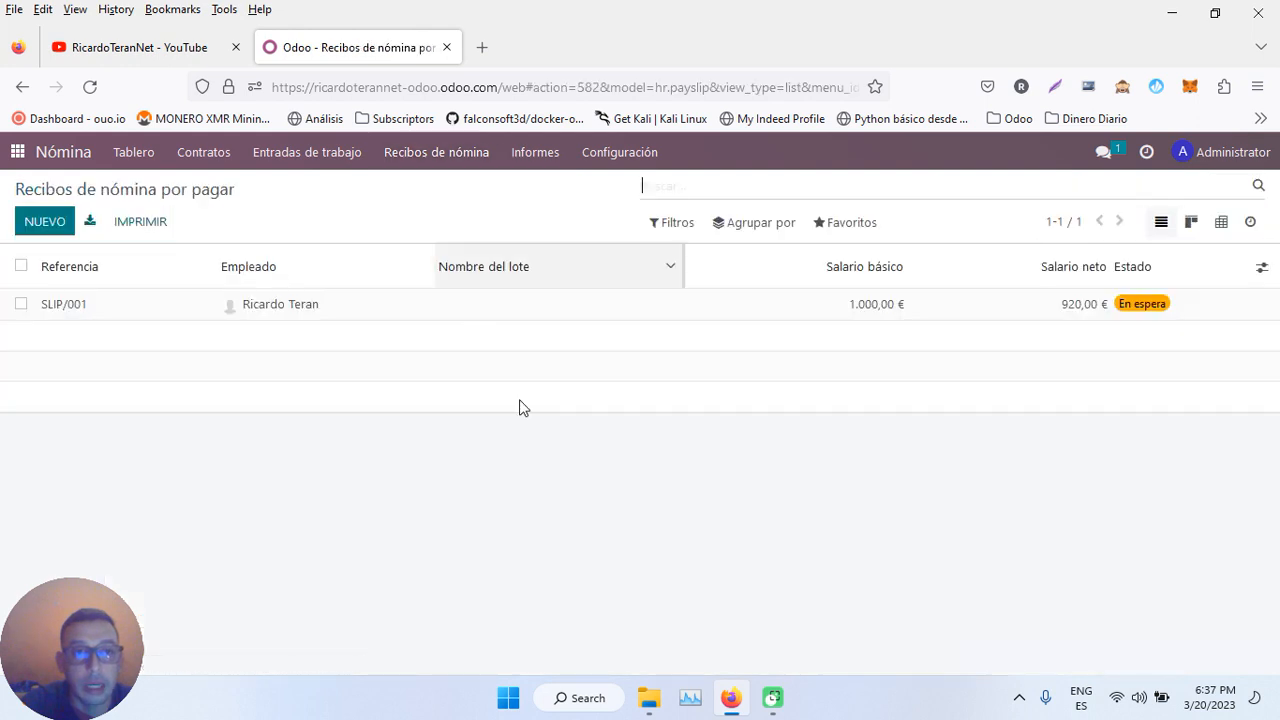
pyautogui.click(320, 313)
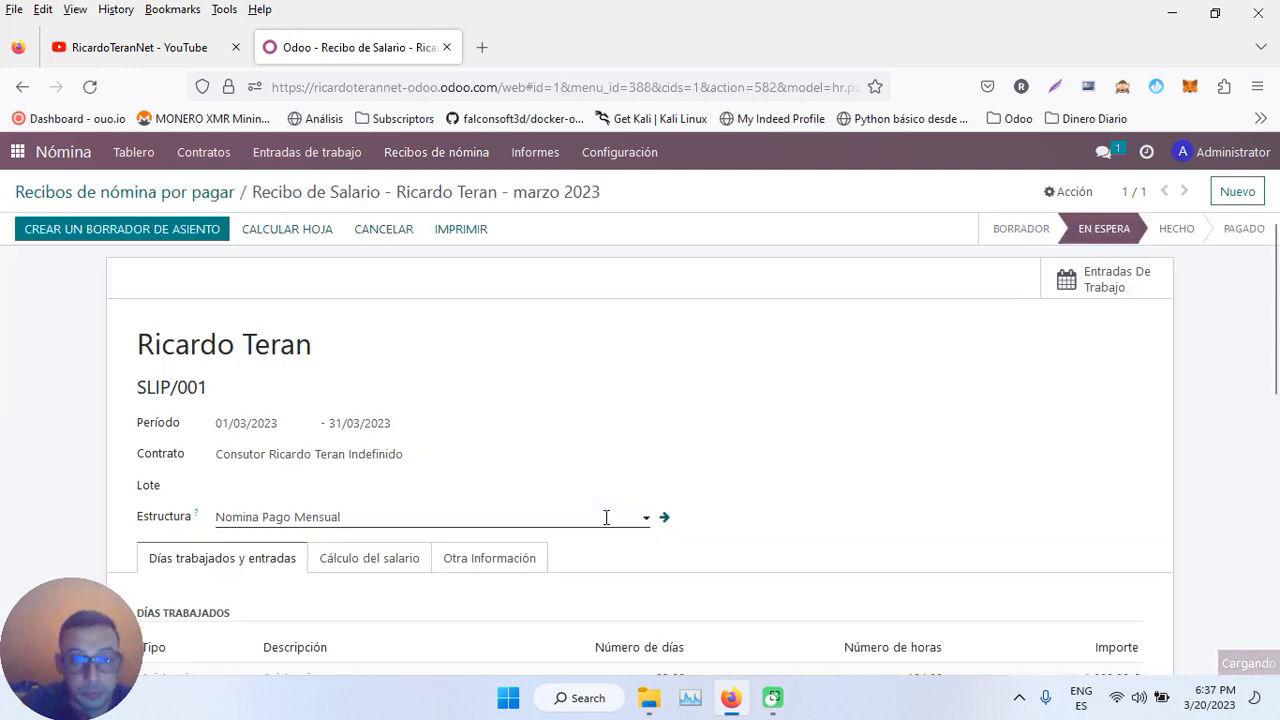
pyautogui.scroll(-10, 606, 517)
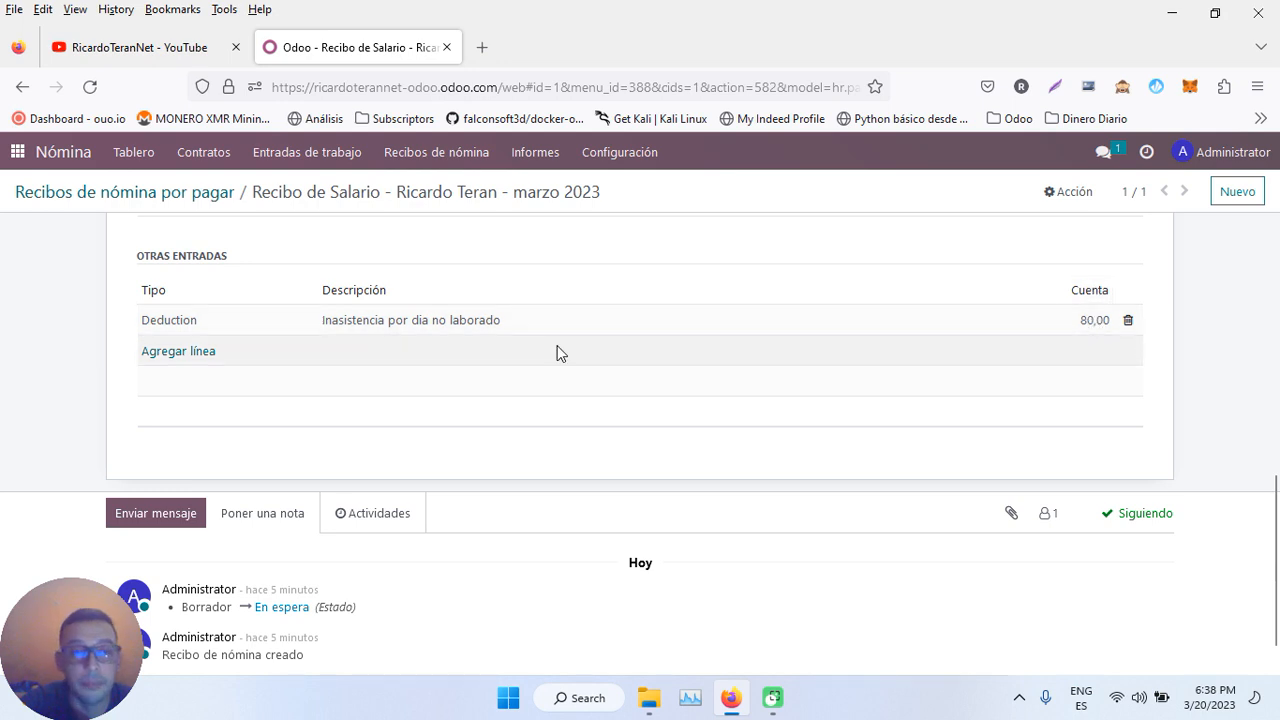
pyautogui.scroll(10, 560, 353)
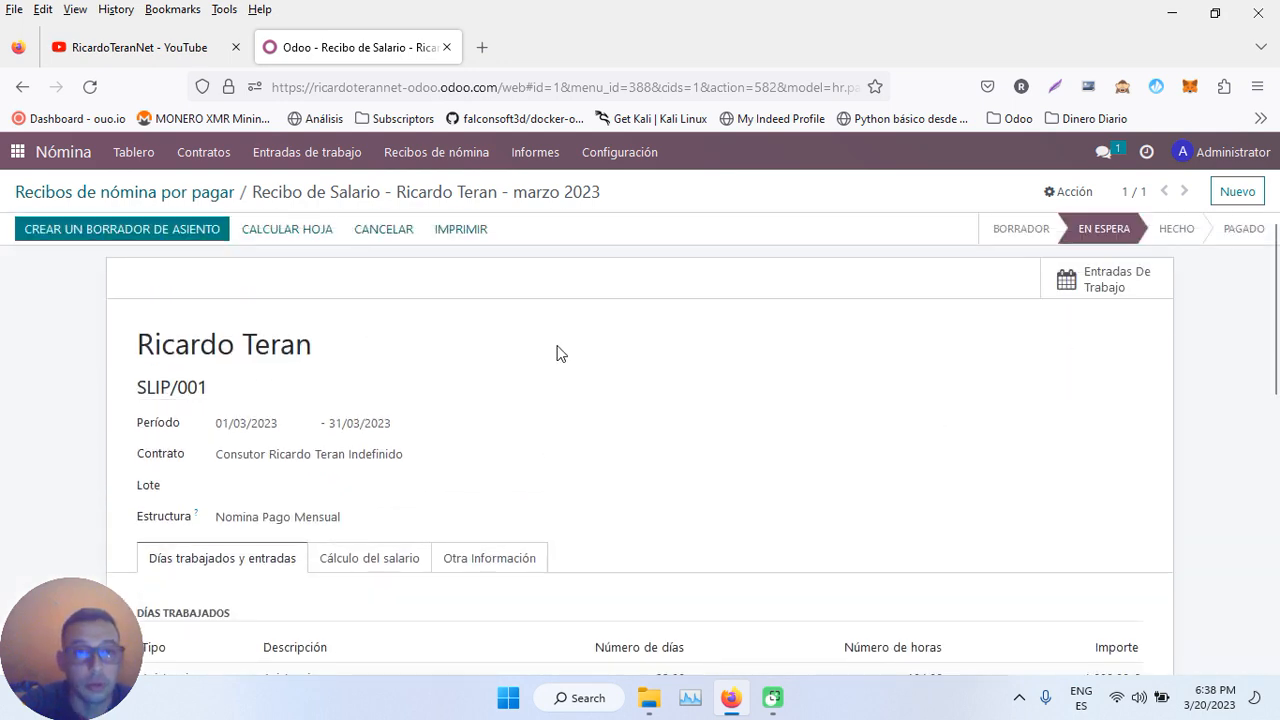
pyautogui.click(616, 154)
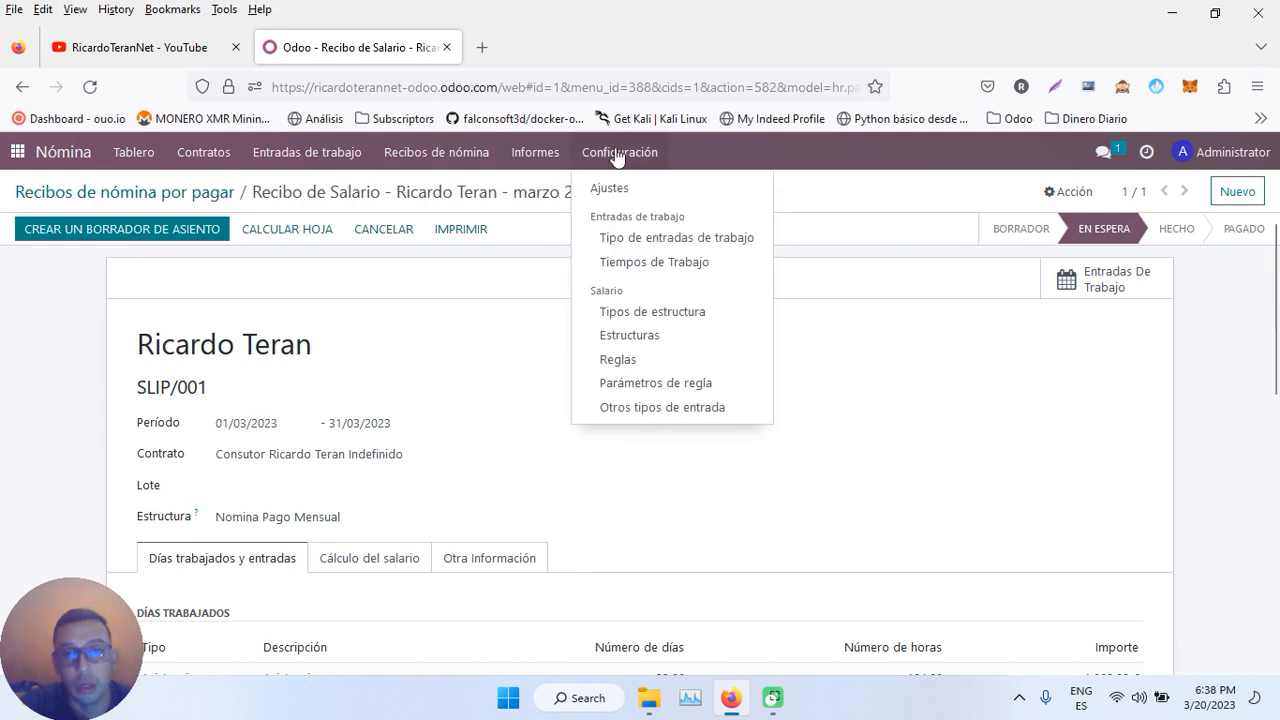
# - Start a new salary rule named 'Porcentaje de Contrato'
pyautogui.click(638, 358)
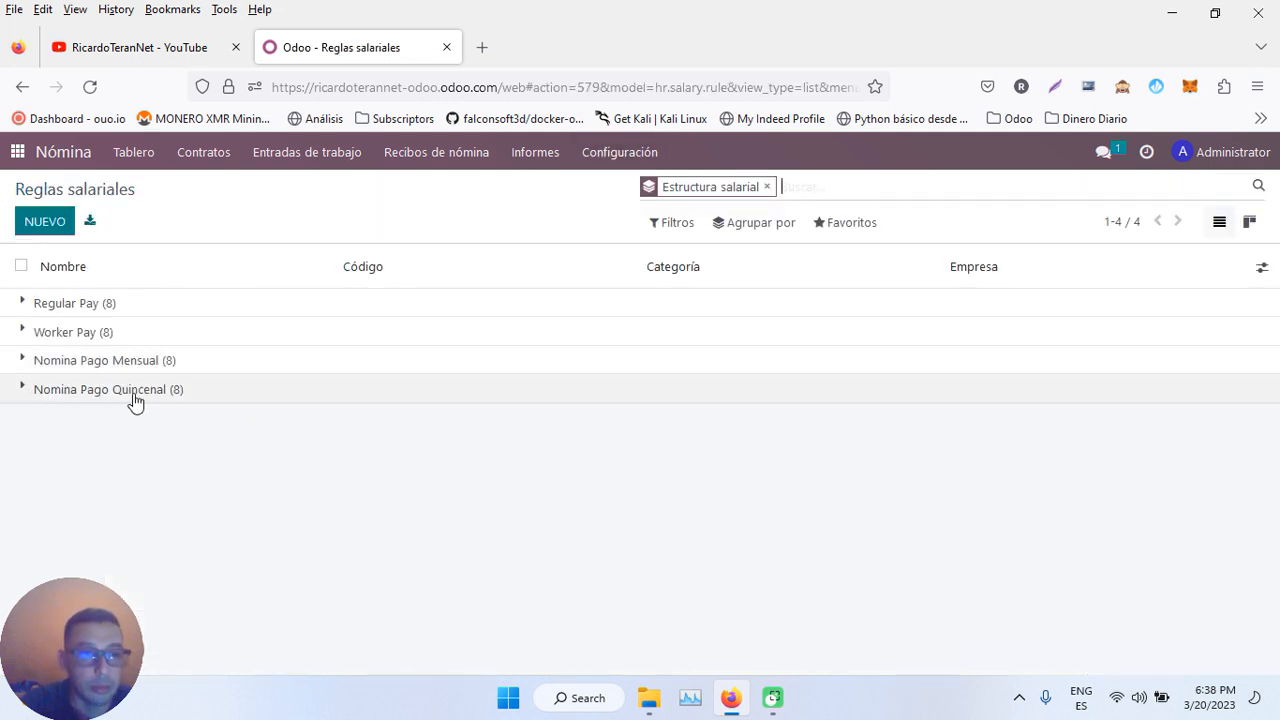
pyautogui.click(134, 397)
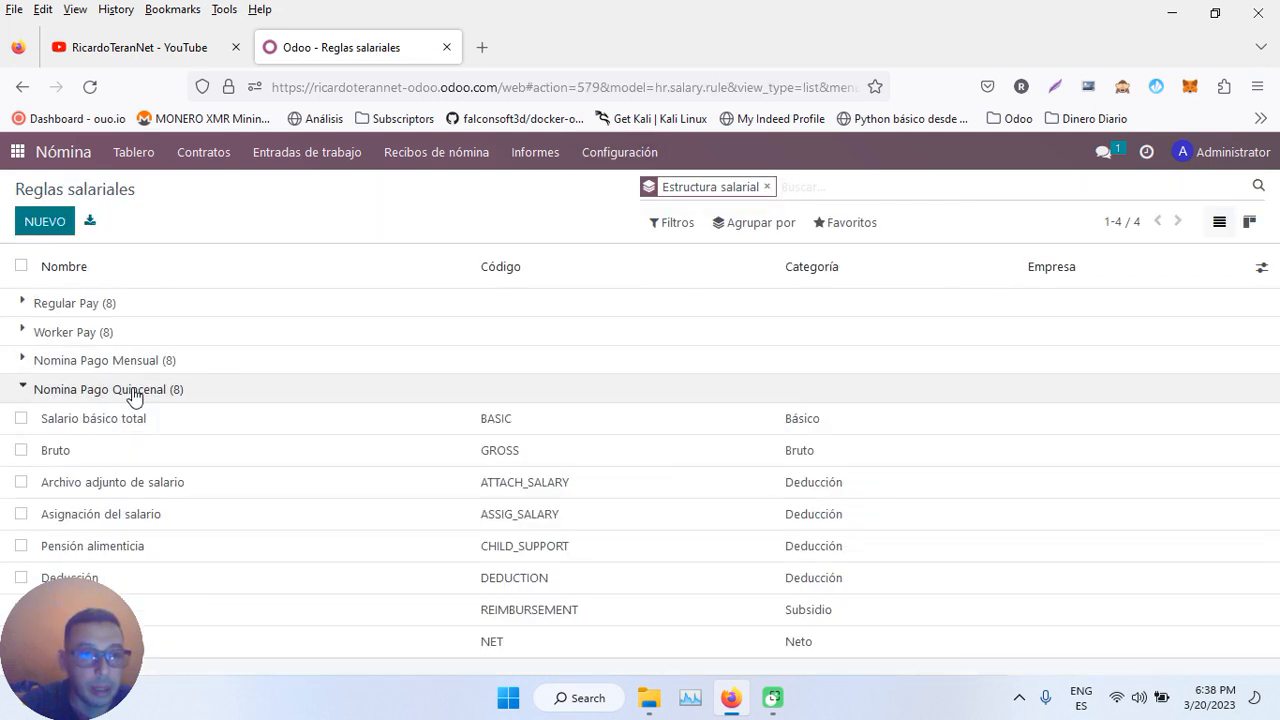
pyautogui.click(44, 221)
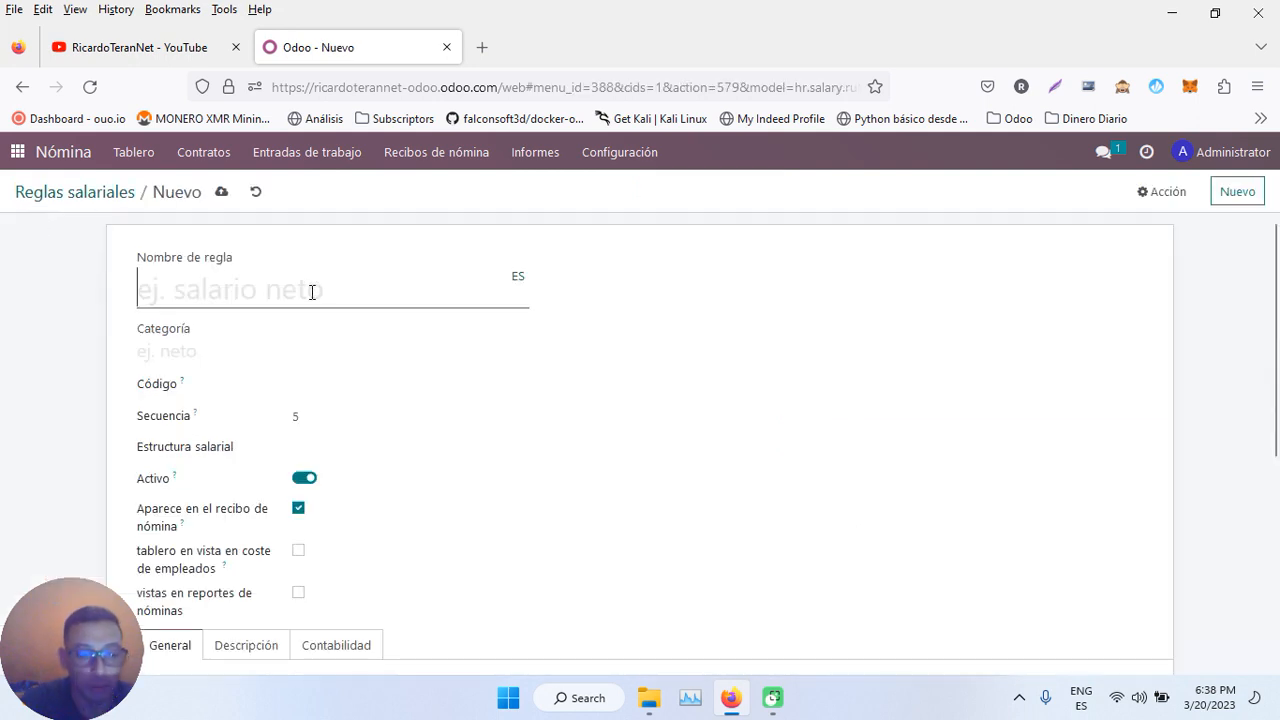
pyautogui.write('Porcentaje de')
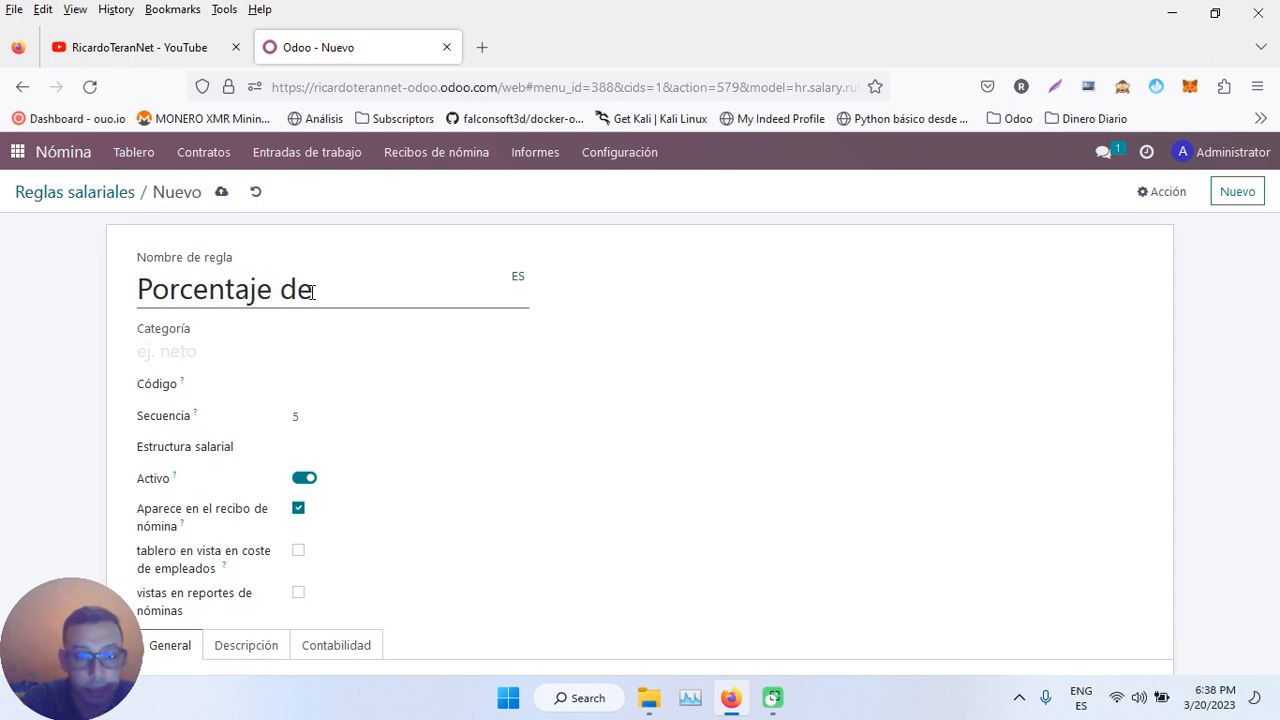
pyautogui.write(' Cont')
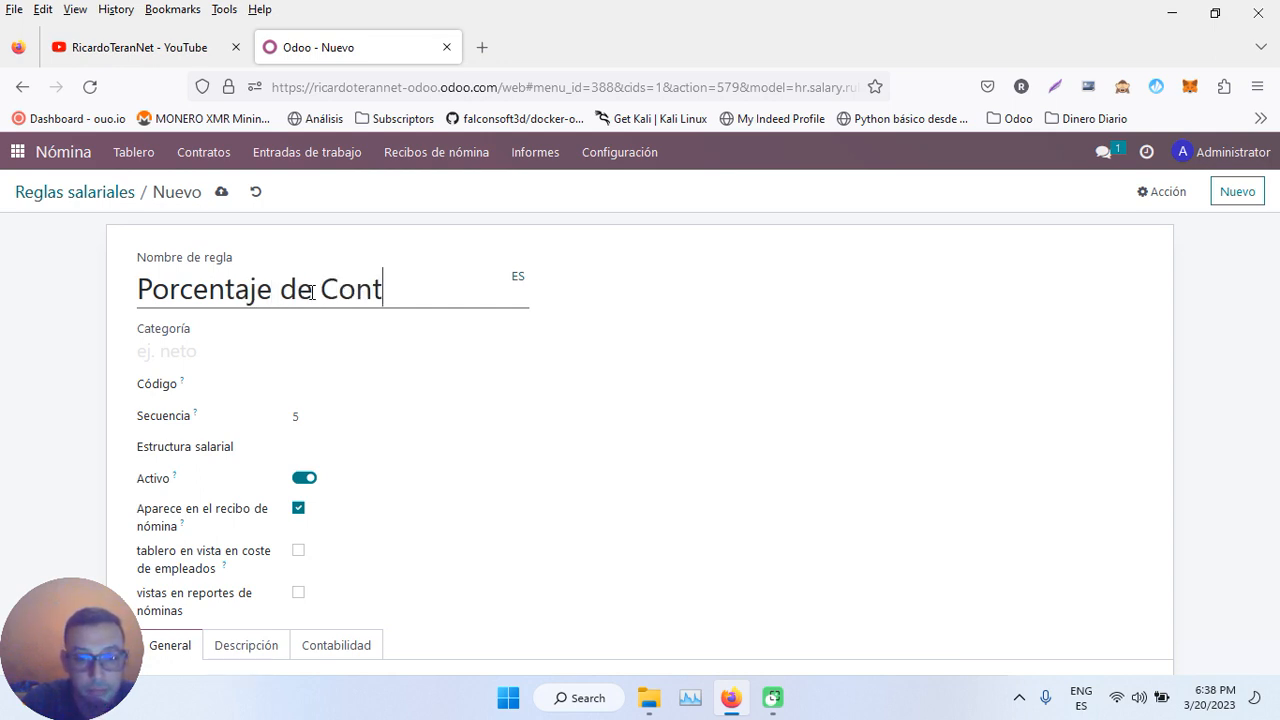
pyautogui.write('rato')
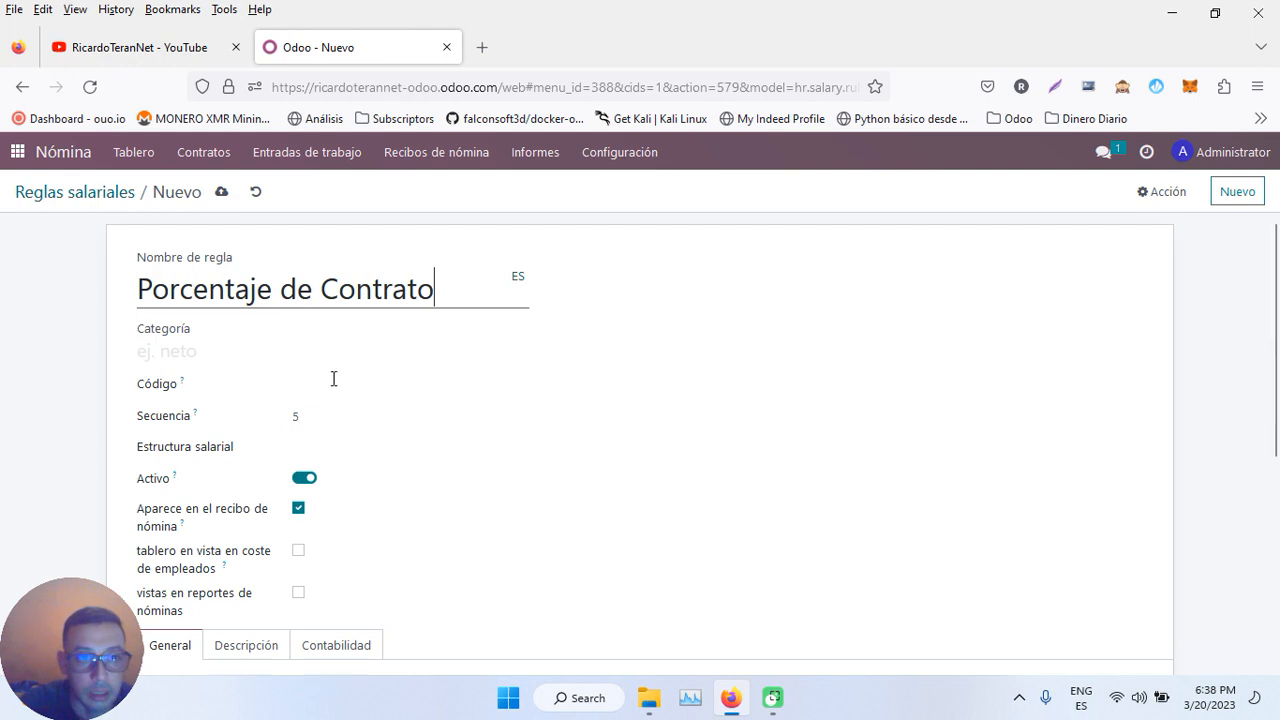
# - Set the rule's category to Básico, code PORCENTAJE, and structure Nomina Pago Mensual
pyautogui.click(243, 350)
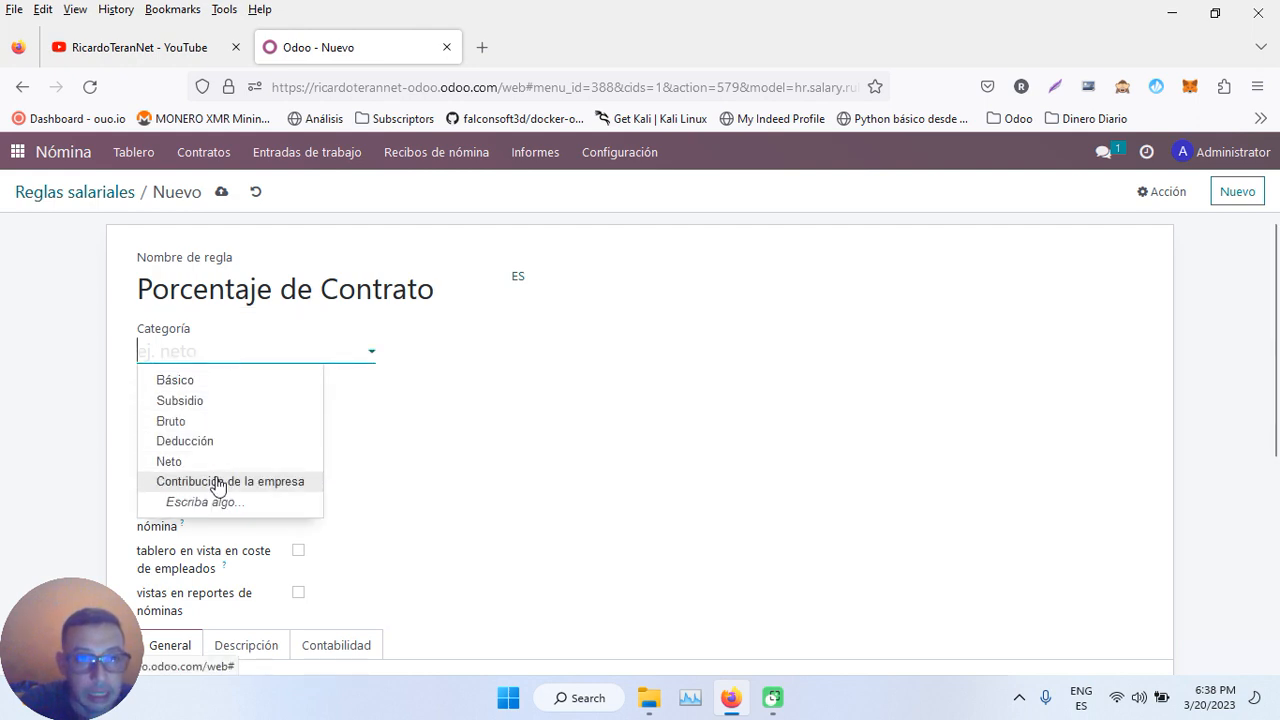
pyautogui.click(171, 382)
pyautogui.click(326, 386)
pyautogui.write('PORCENTAJE')
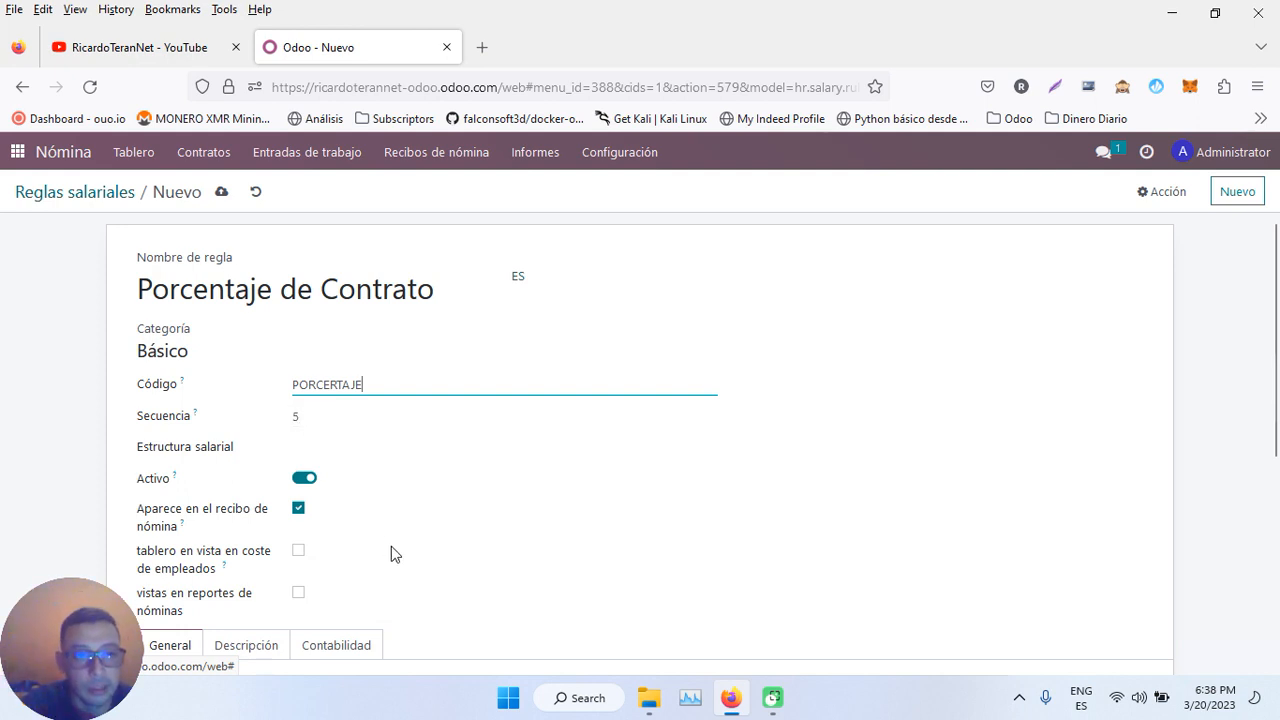
pyautogui.scroll(-1, 397, 558)
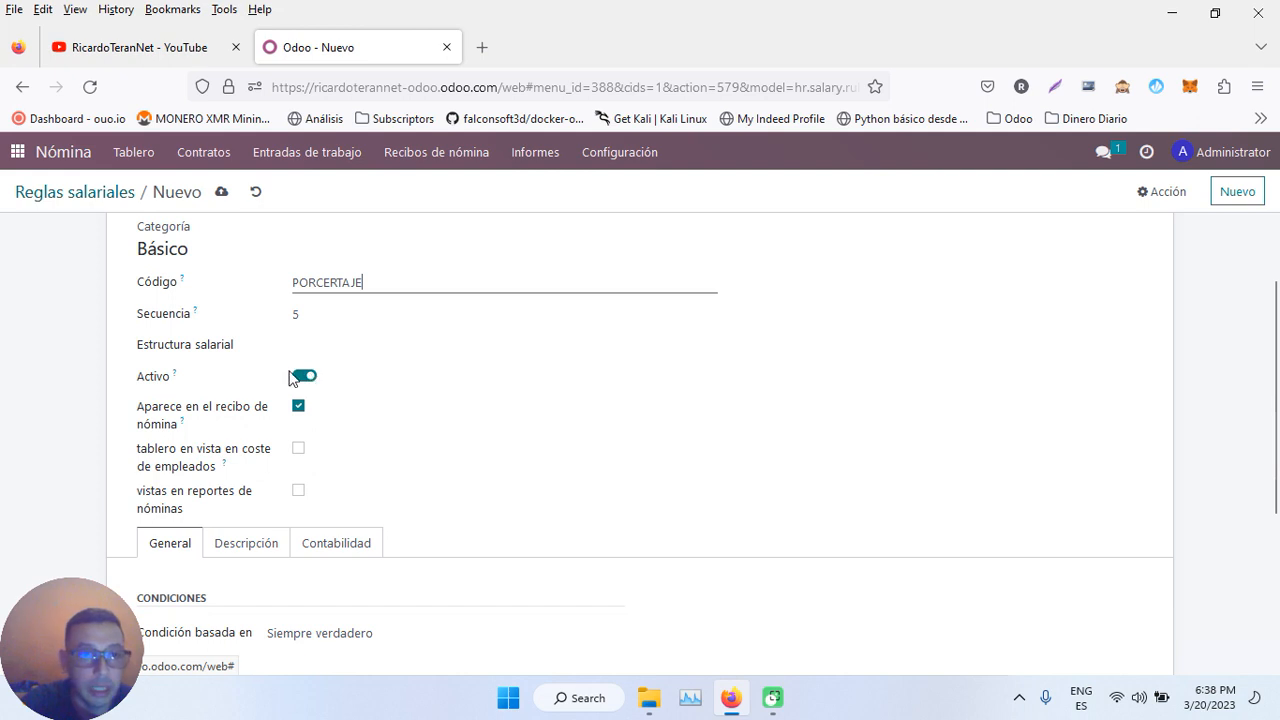
pyautogui.click(330, 343)
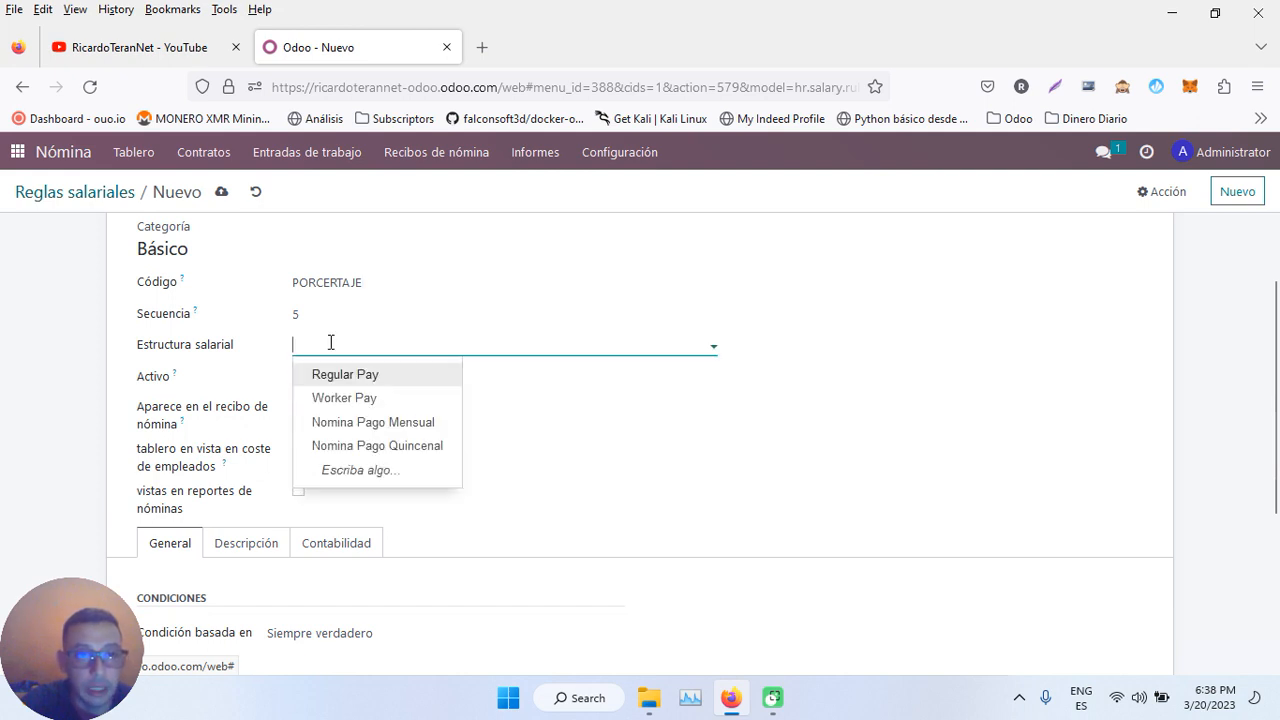
pyautogui.click(340, 428)
pyautogui.scroll(-5, 472, 381)
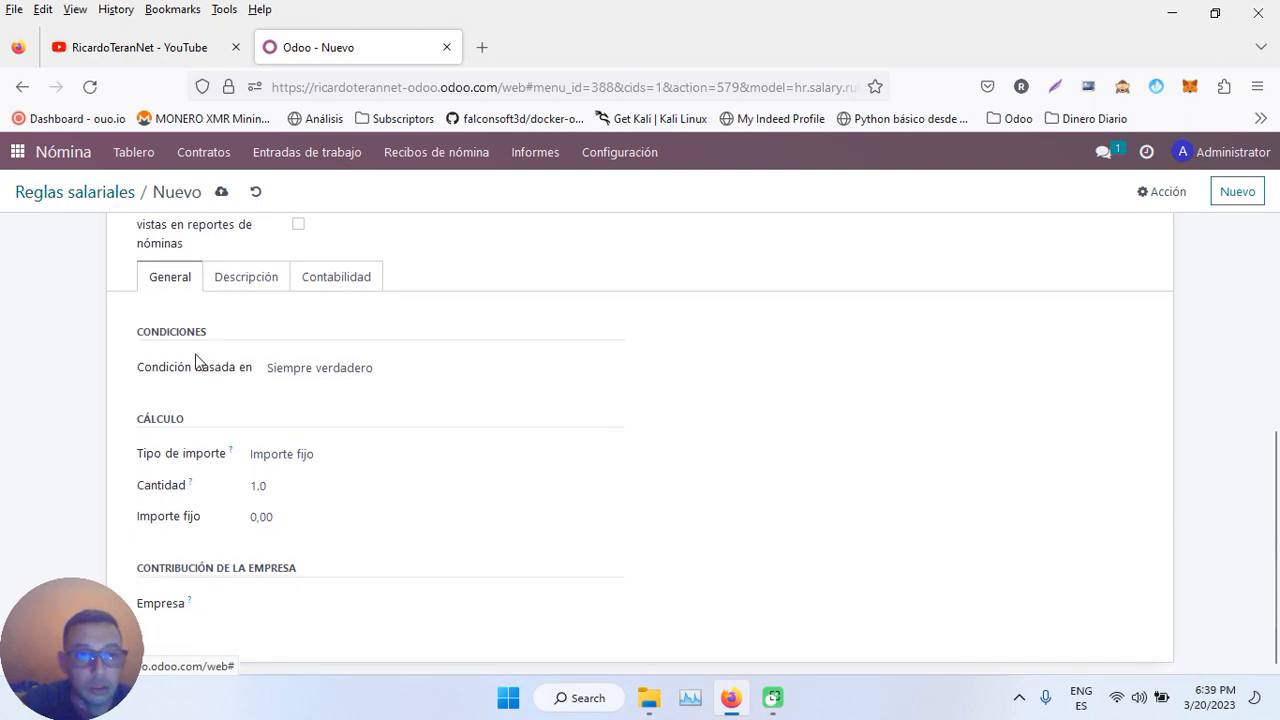
# - Set the rule's condition to Siempre verdadero and its amount type to Código Python
pyautogui.click(343, 370)
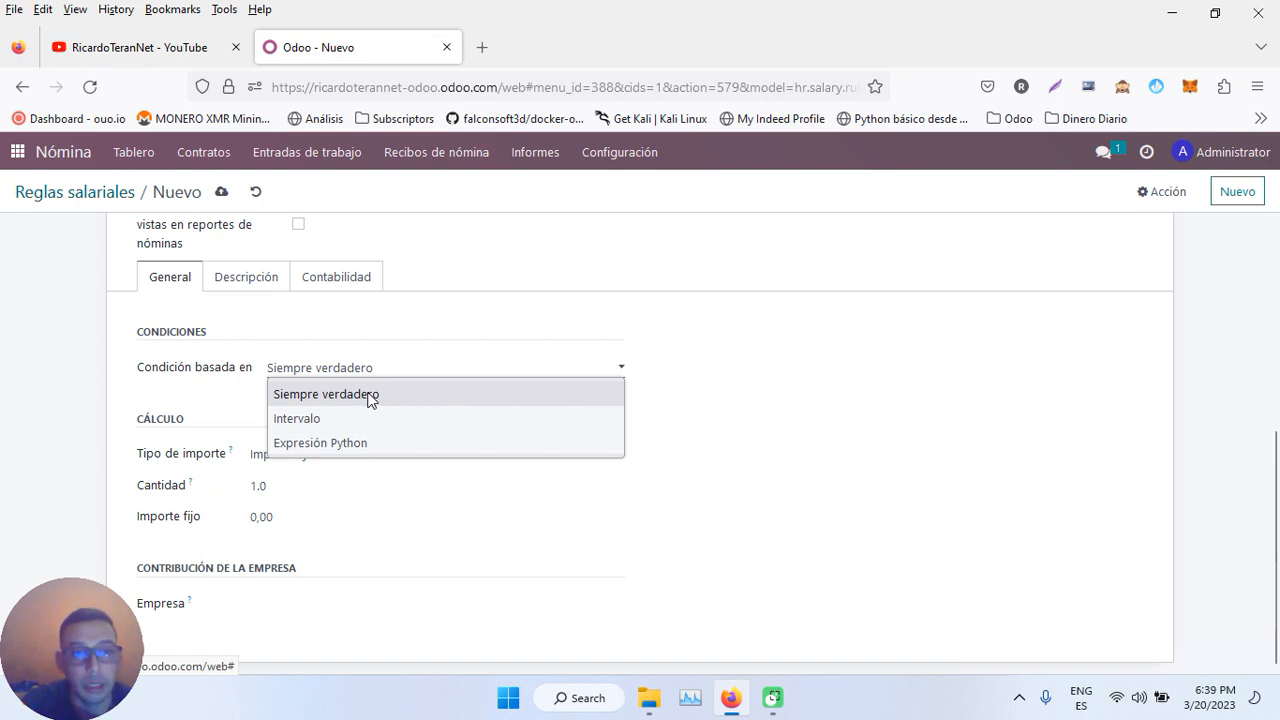
pyautogui.click(355, 445)
pyautogui.click(358, 375)
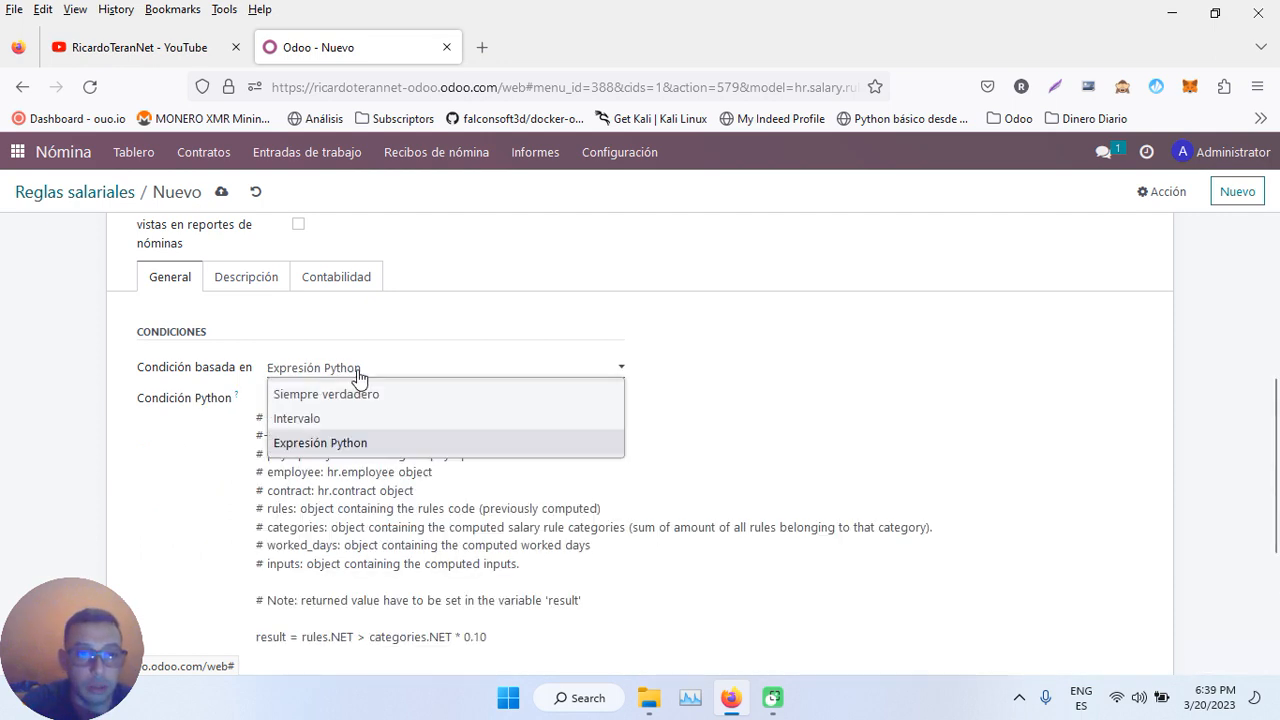
pyautogui.click(341, 390)
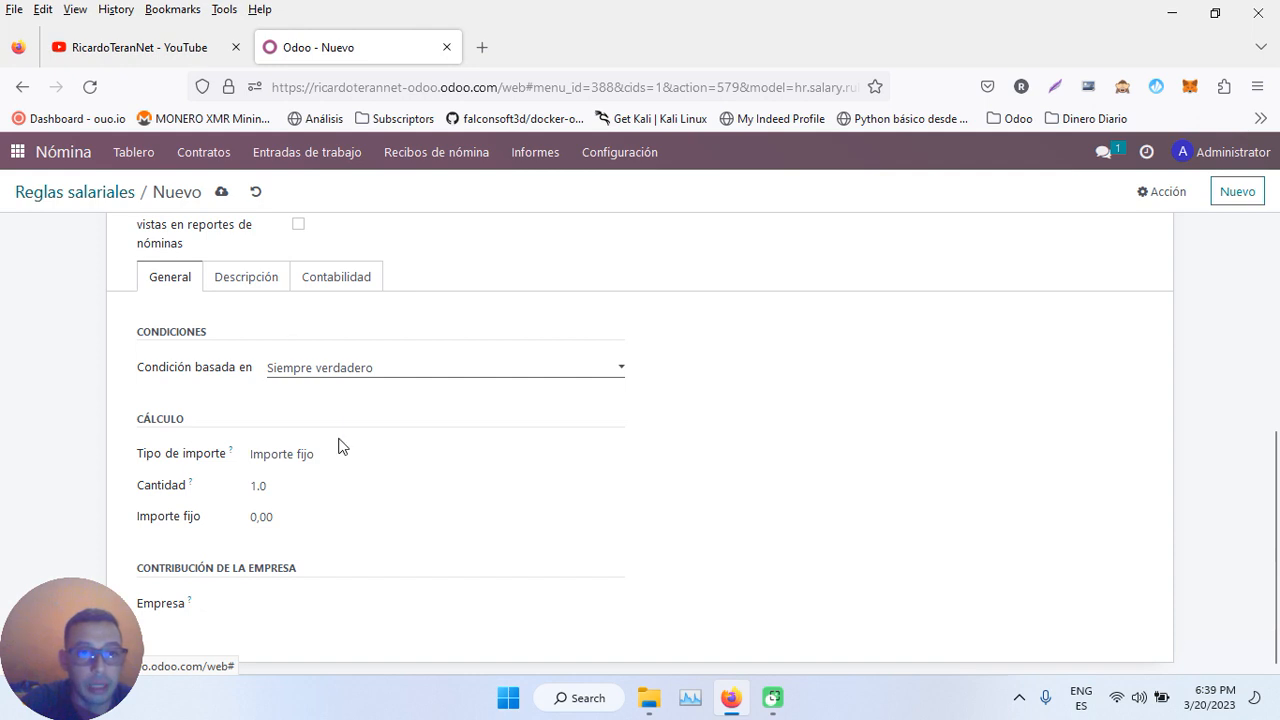
pyautogui.click(373, 457)
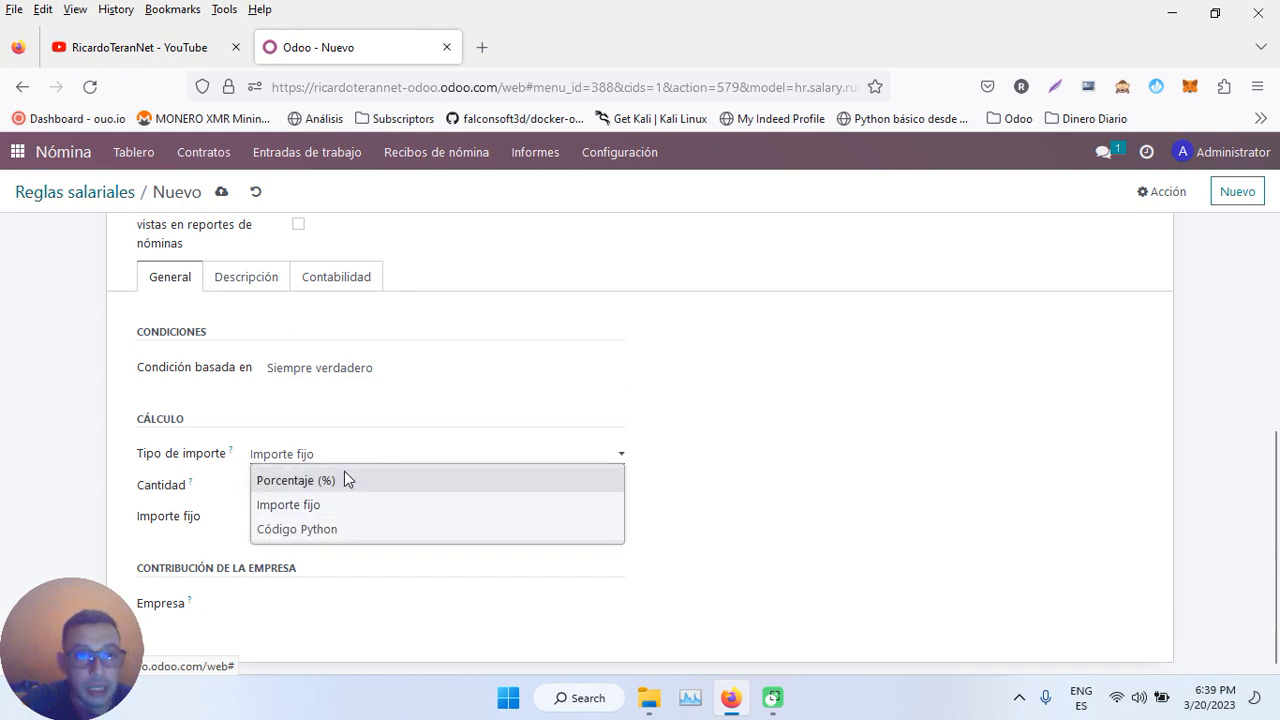
pyautogui.click(333, 482)
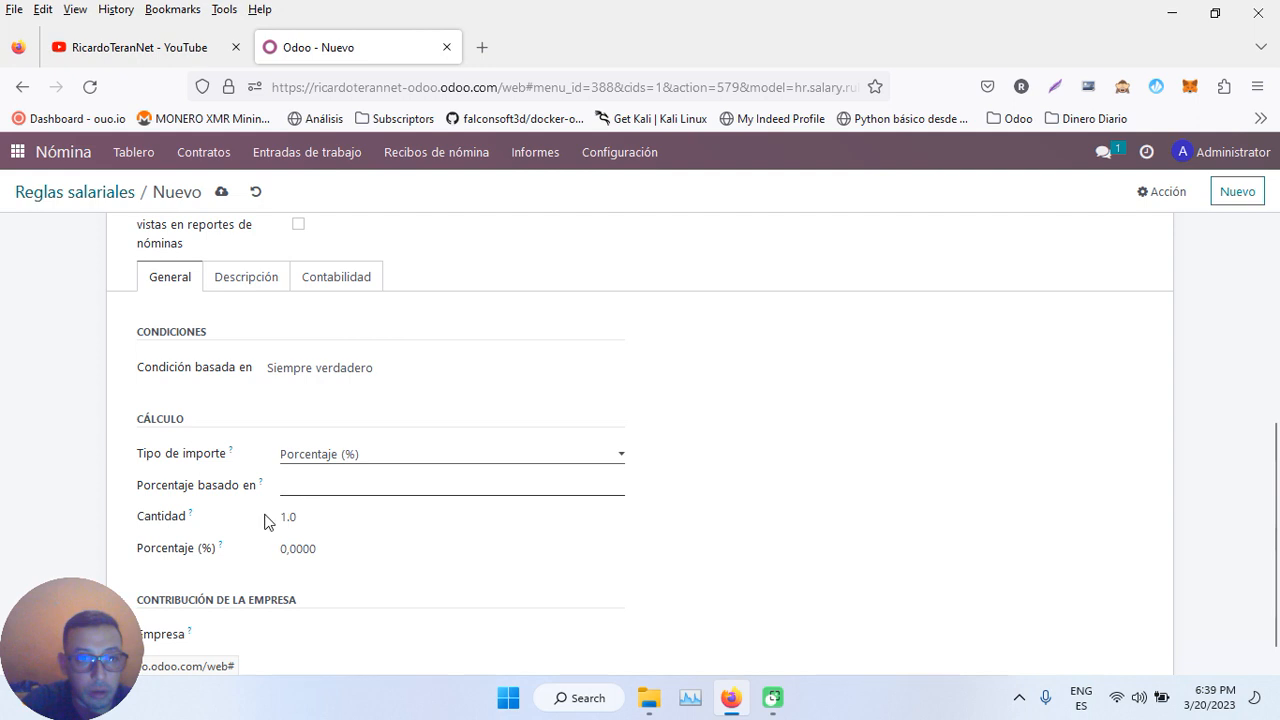
pyautogui.click(363, 457)
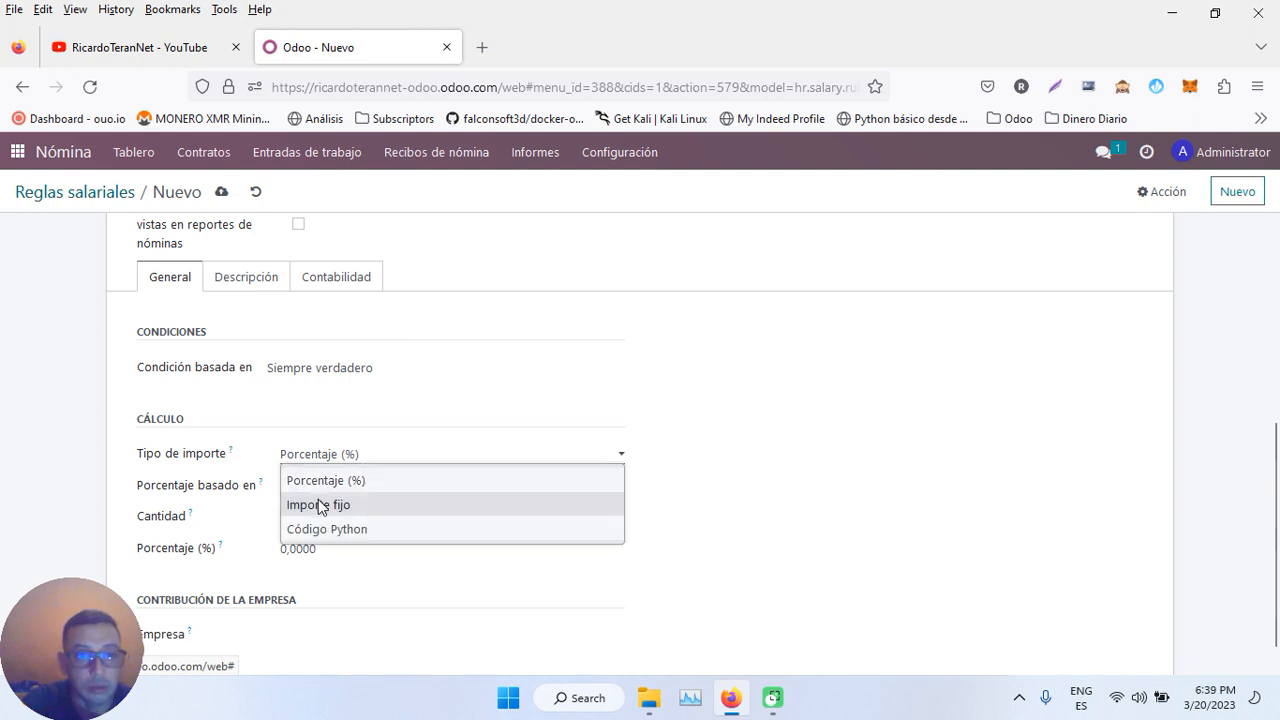
pyautogui.click(322, 505)
pyautogui.click(333, 463)
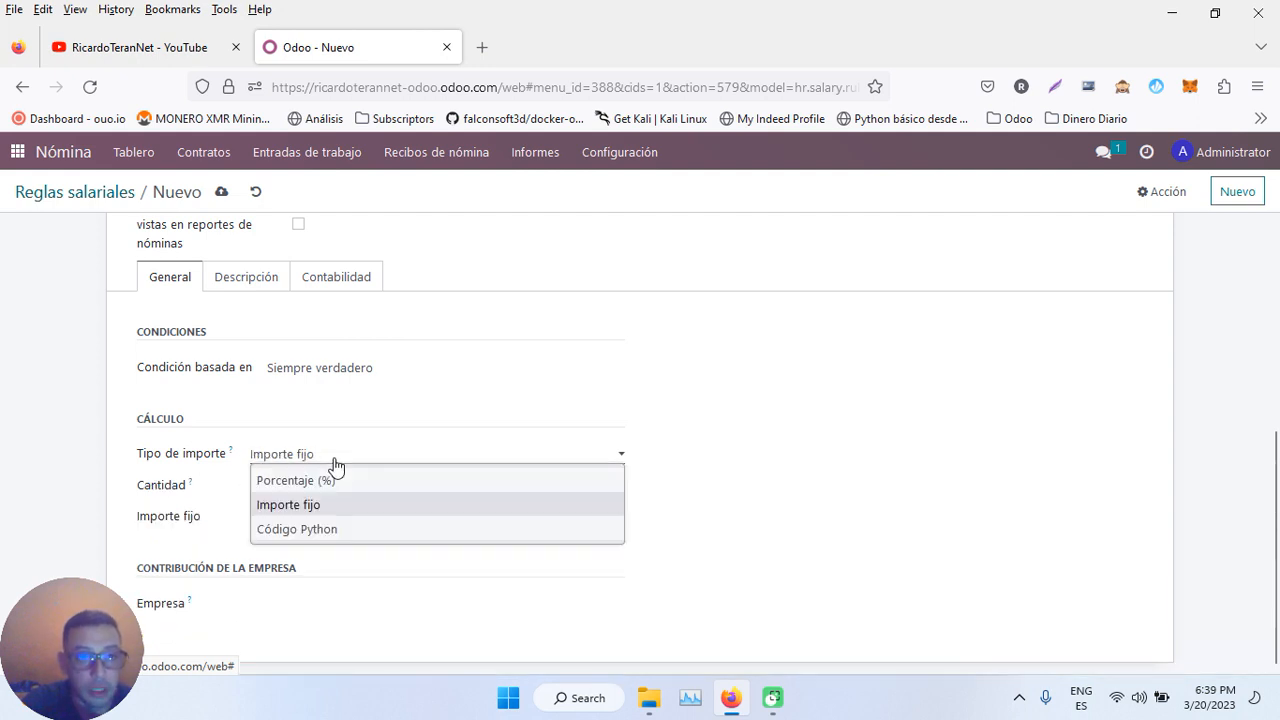
pyautogui.click(322, 530)
# - Enter the formula result = contract.wage * 0.10 and save the rule
pyautogui.scroll(-2, 324, 528)
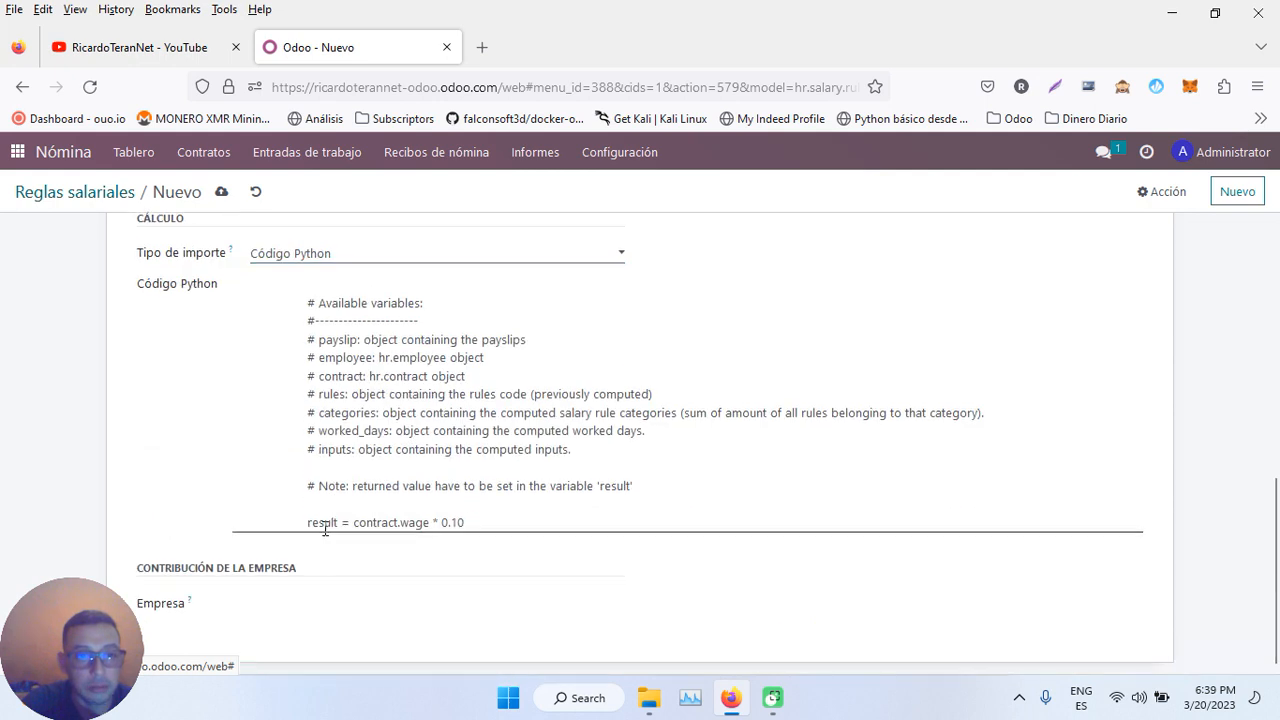
pyautogui.click(428, 524)
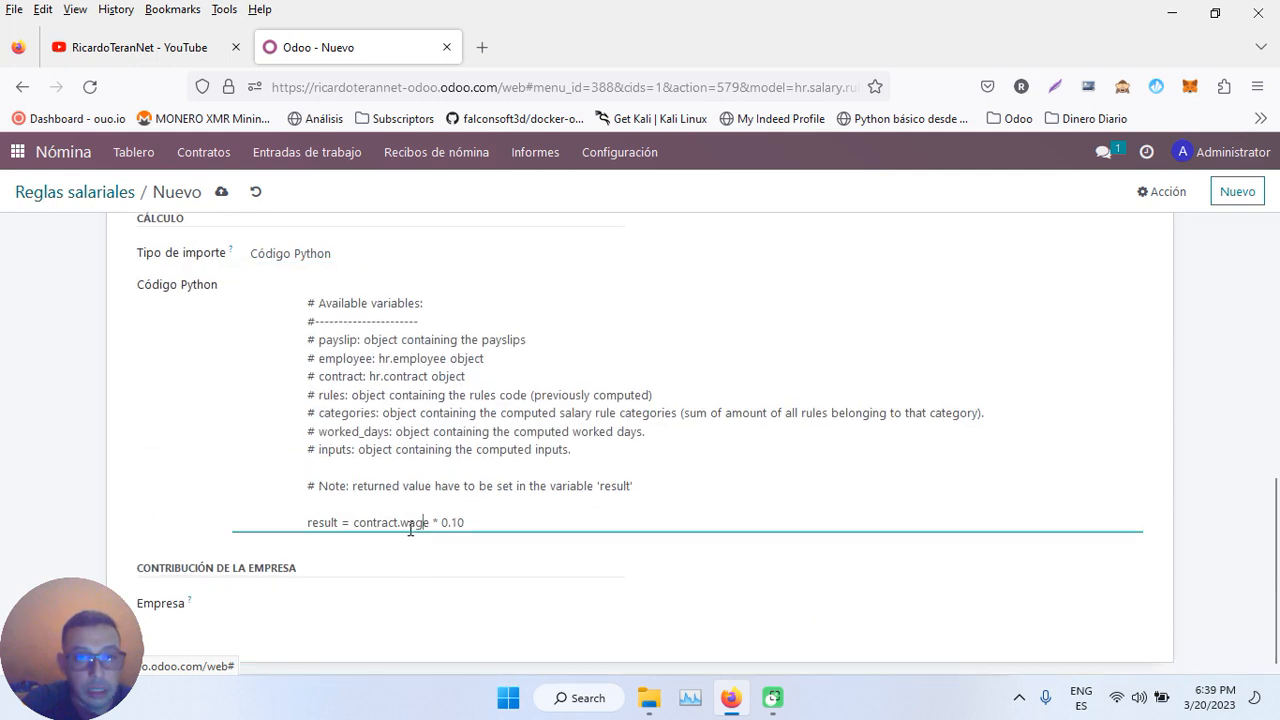
pyautogui.moveTo(399, 525)
pyautogui.mouseDown()
pyautogui.moveTo(357, 530)
pyautogui.moveTo(418, 524)
pyautogui.mouseUp()
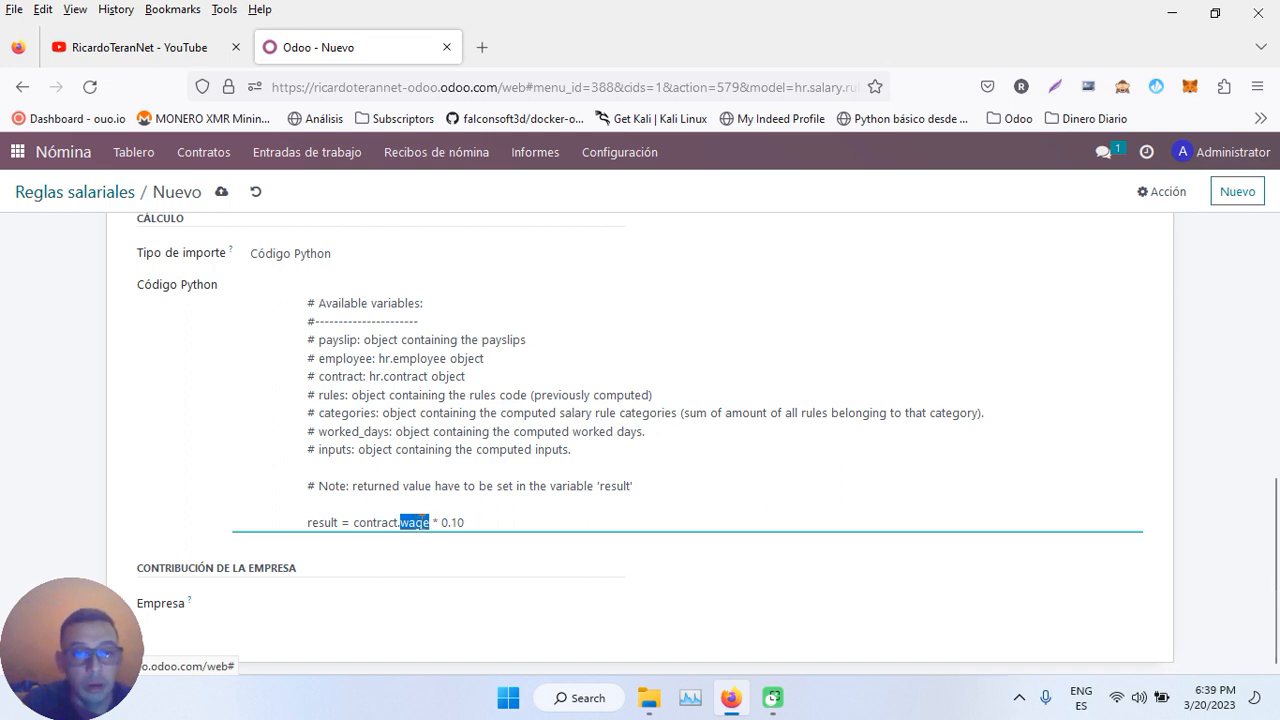
pyautogui.click(477, 520)
pyautogui.scroll(5, 477, 520)
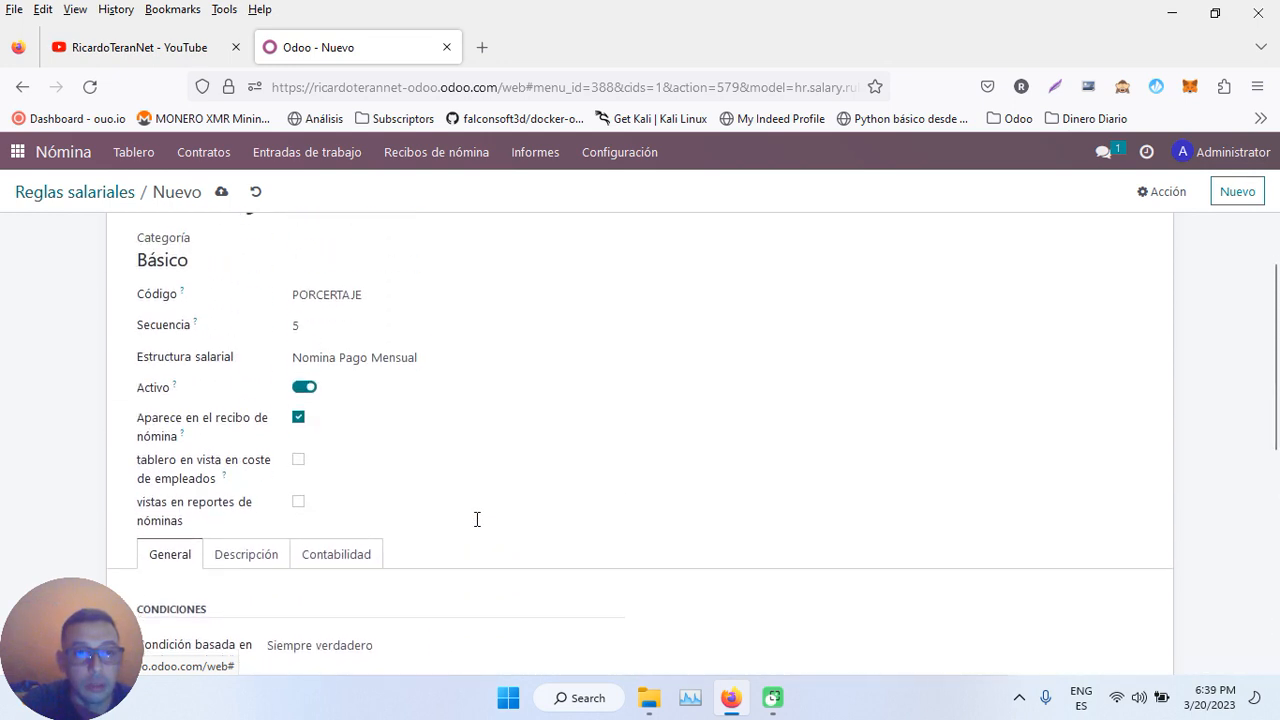
pyautogui.scroll(-5, 477, 520)
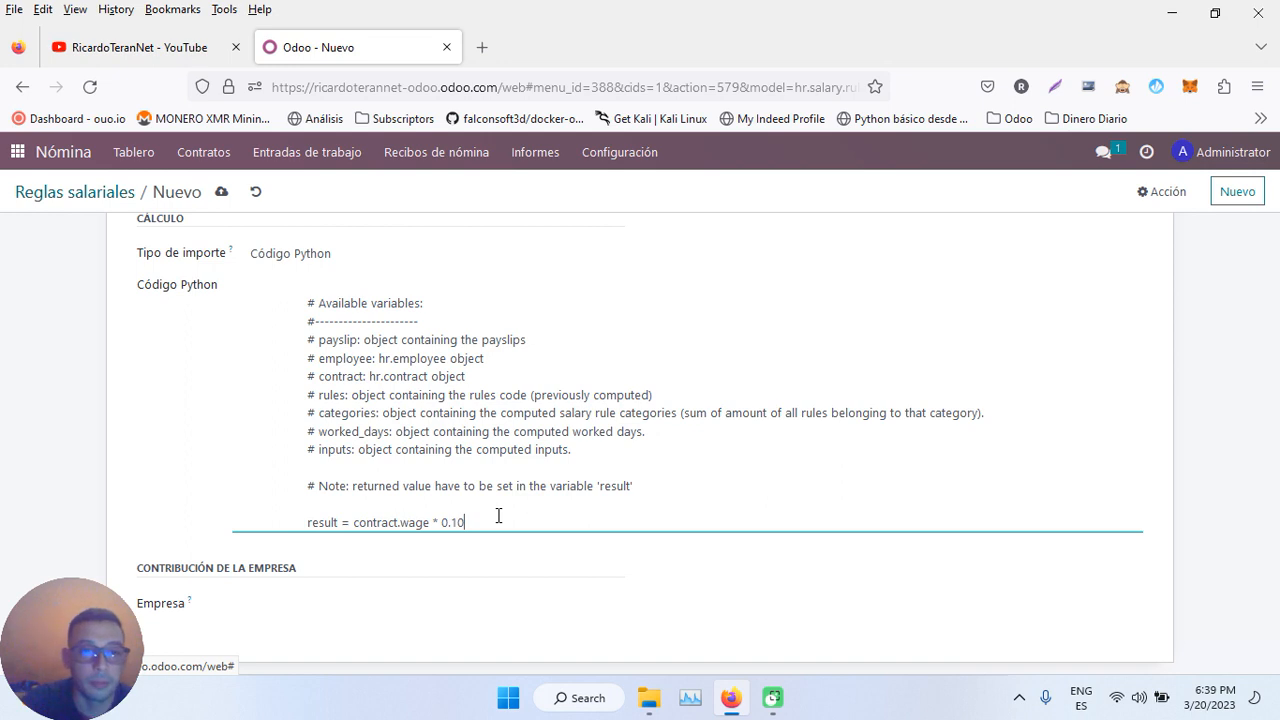
pyautogui.scroll(6, 498, 515)
pyautogui.click(221, 192)
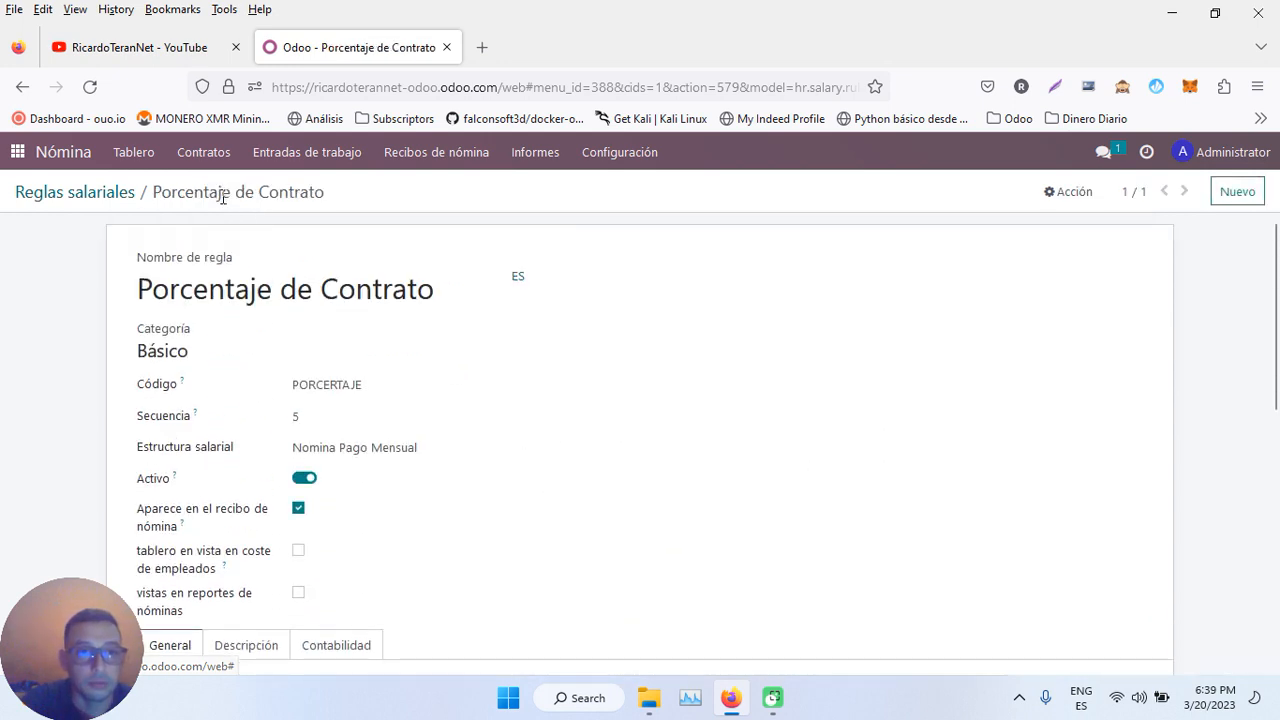
# - Open SLIP/001 from the payslips to pay and view its Cálculo del salario lines
pyautogui.click(425, 157)
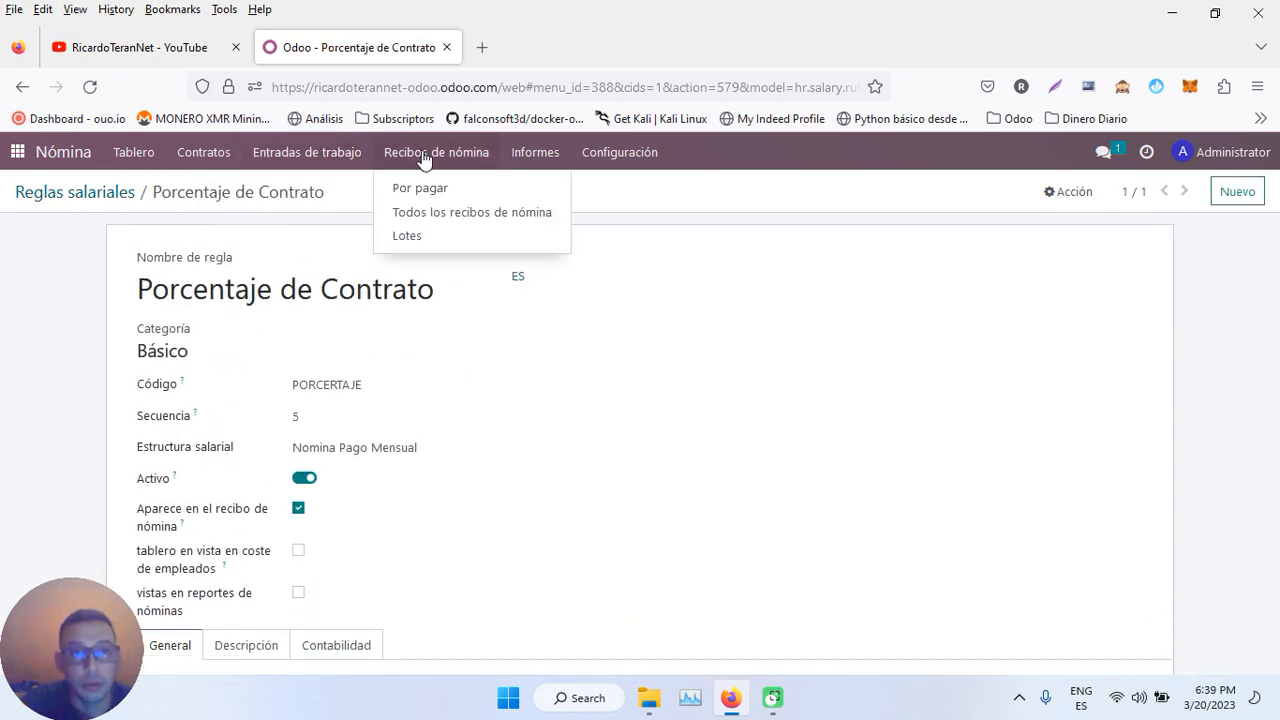
pyautogui.click(429, 190)
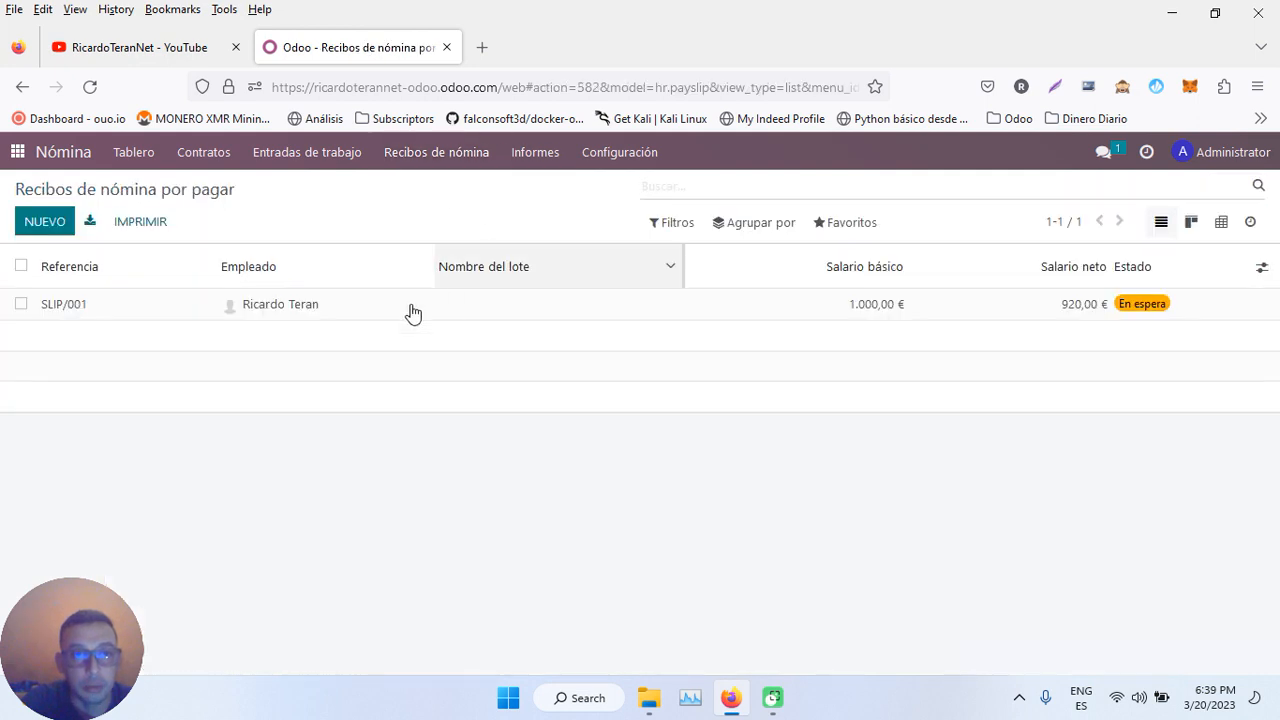
pyautogui.click(366, 304)
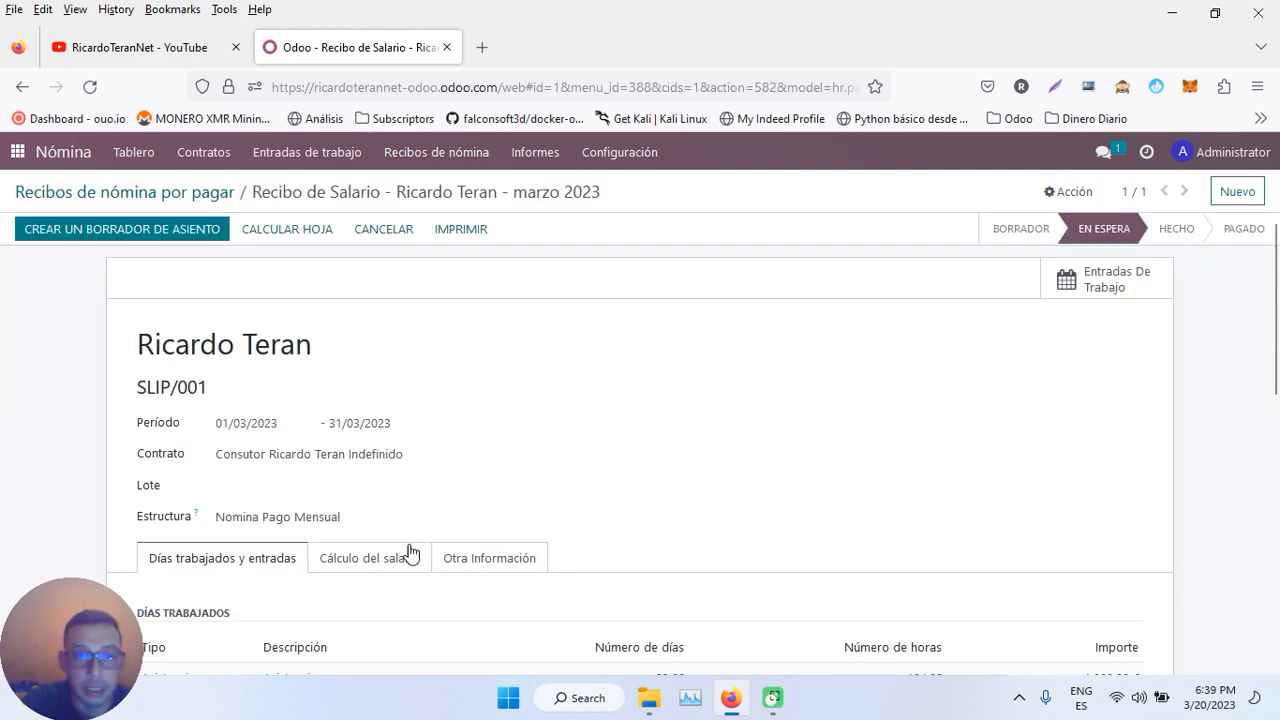
pyautogui.click(390, 568)
pyautogui.scroll(-3, 390, 570)
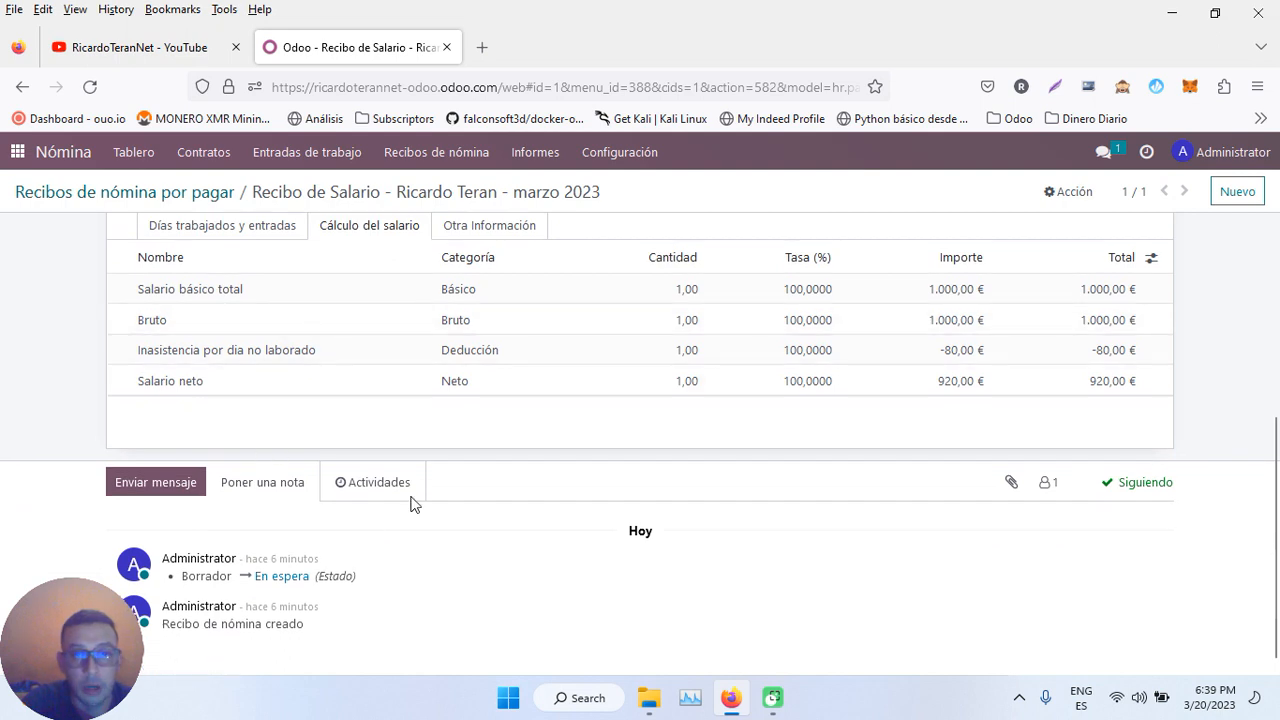
pyautogui.scroll(5, 564, 452)
# - Try recomputing the payslip twice, dismissing the unexpected-indent Python error each time
pyautogui.click(295, 232)
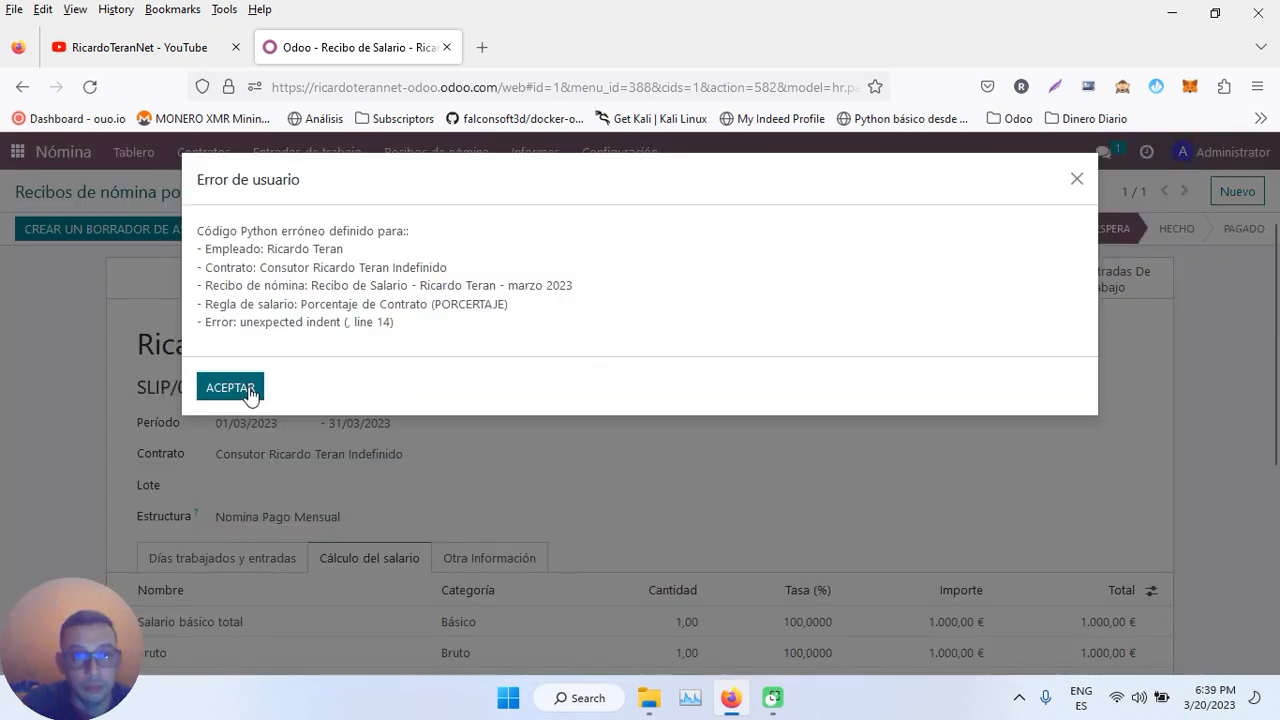
pyautogui.click(248, 393)
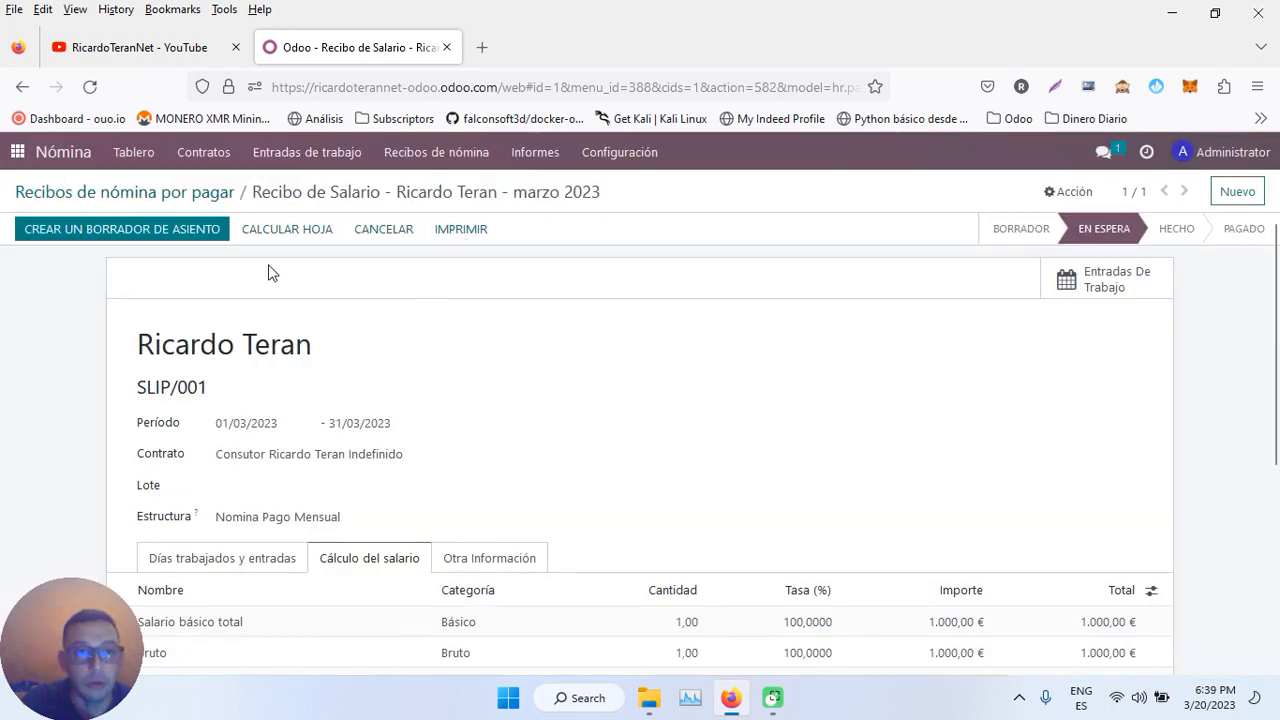
pyautogui.click(308, 232)
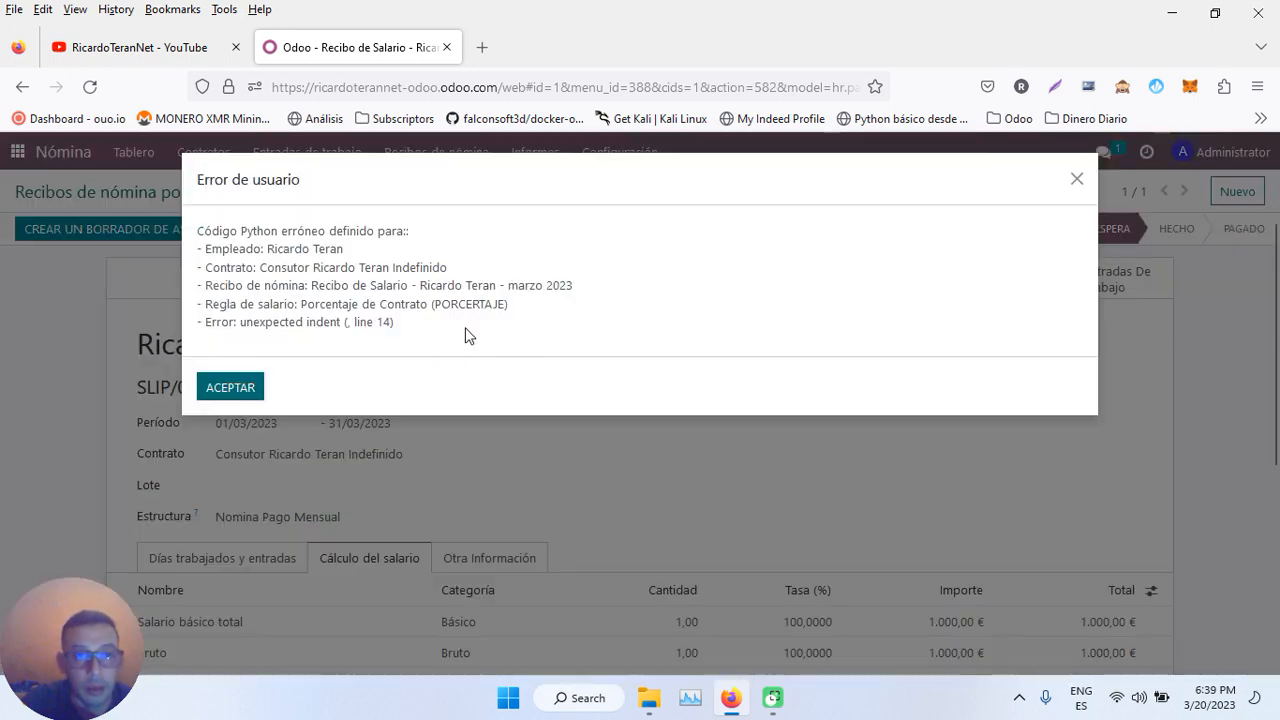
pyautogui.click(255, 388)
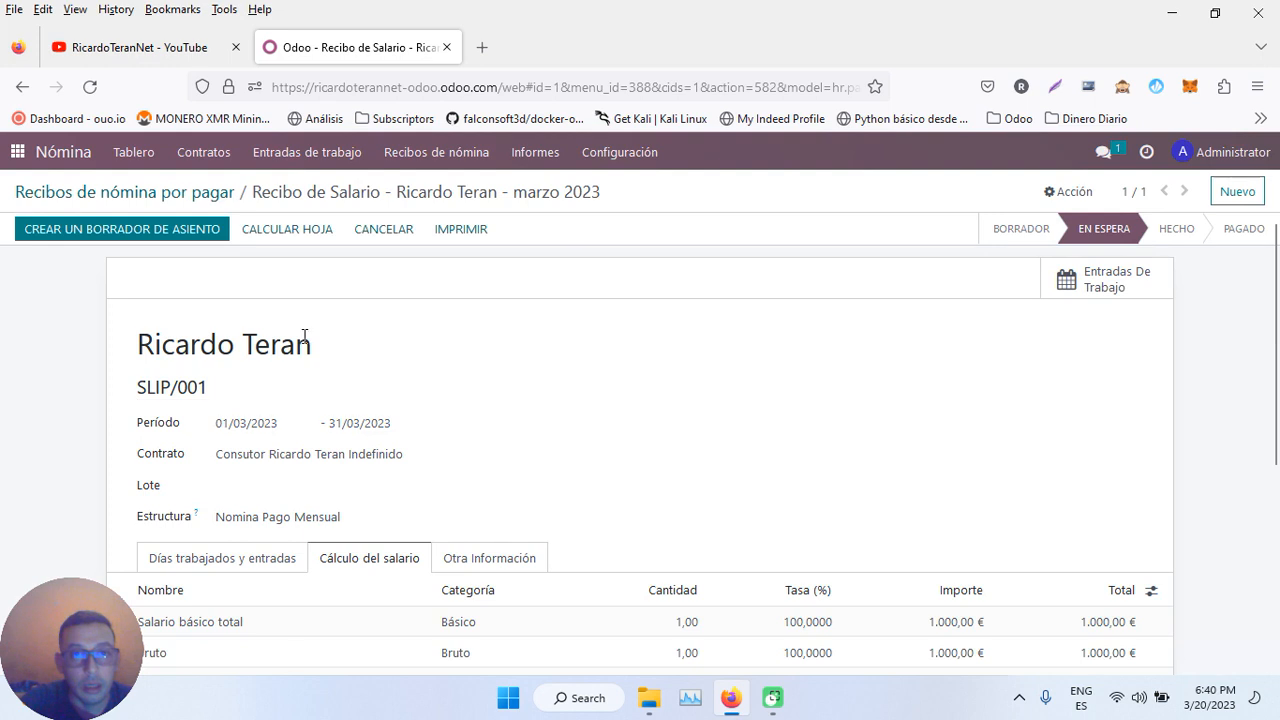
pyautogui.click(620, 155)
# - Remove the stray indentation before result in Porcentaje de Contrato's Python code and save
pyautogui.click(632, 360)
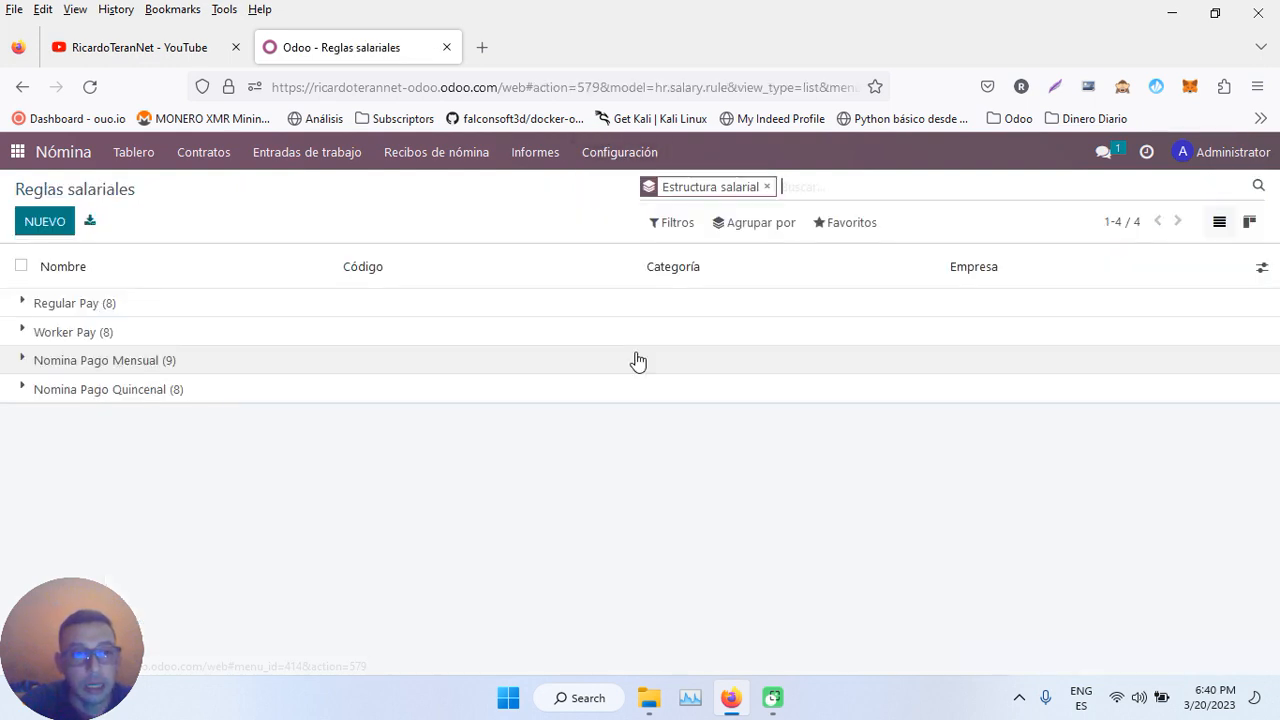
pyautogui.click(128, 364)
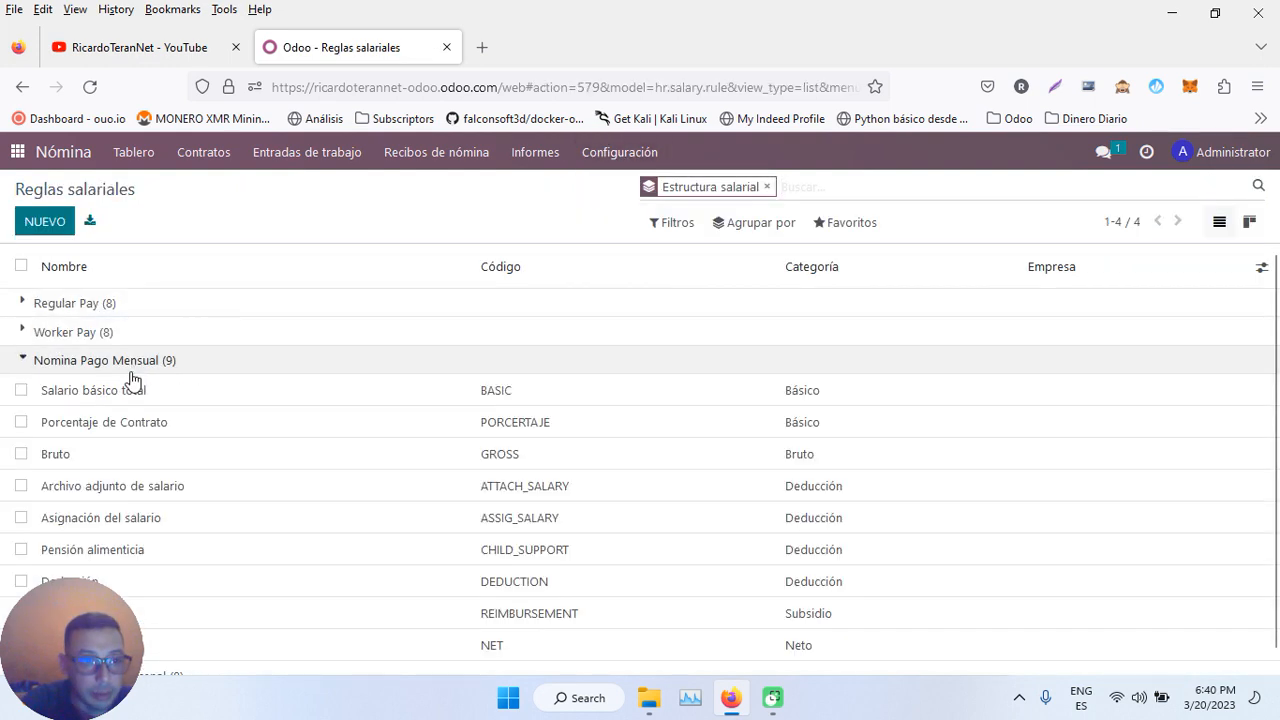
pyautogui.click(155, 424)
pyautogui.scroll(-6, 376, 426)
pyautogui.moveTo(311, 527); pyautogui.dragTo(223, 533)
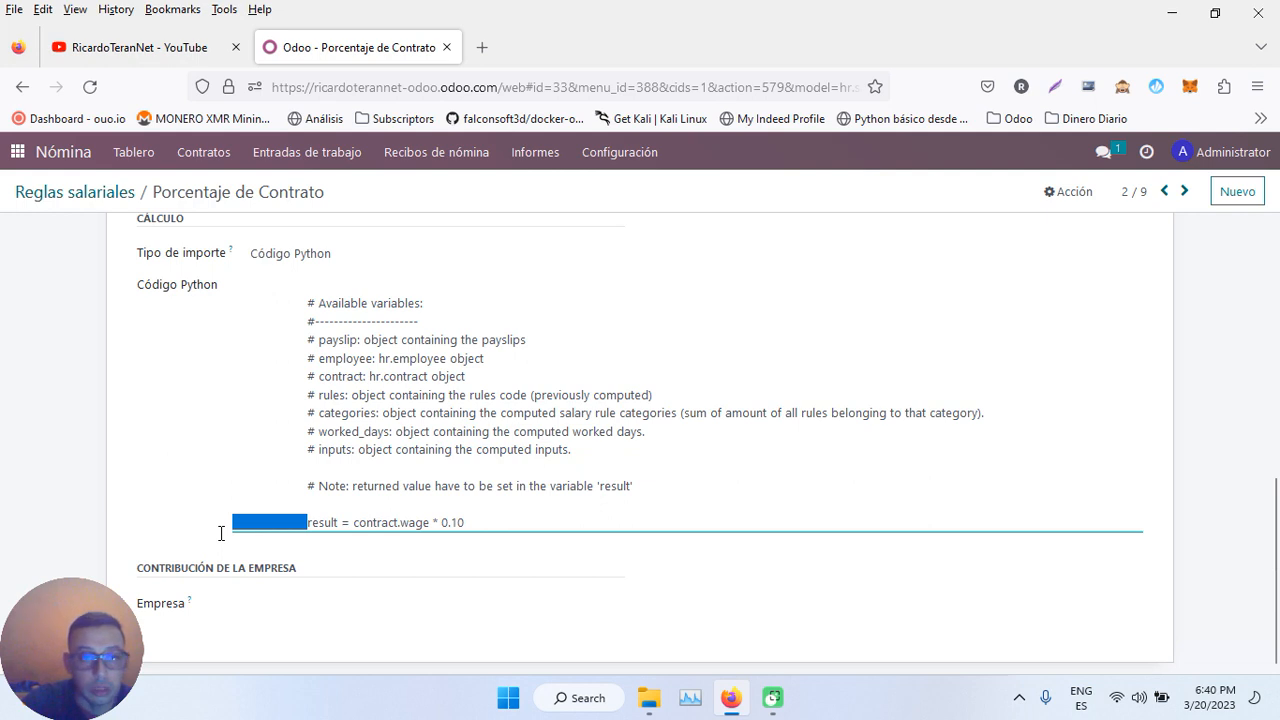
pyautogui.press('BackSpace')
pyautogui.click(345, 195)
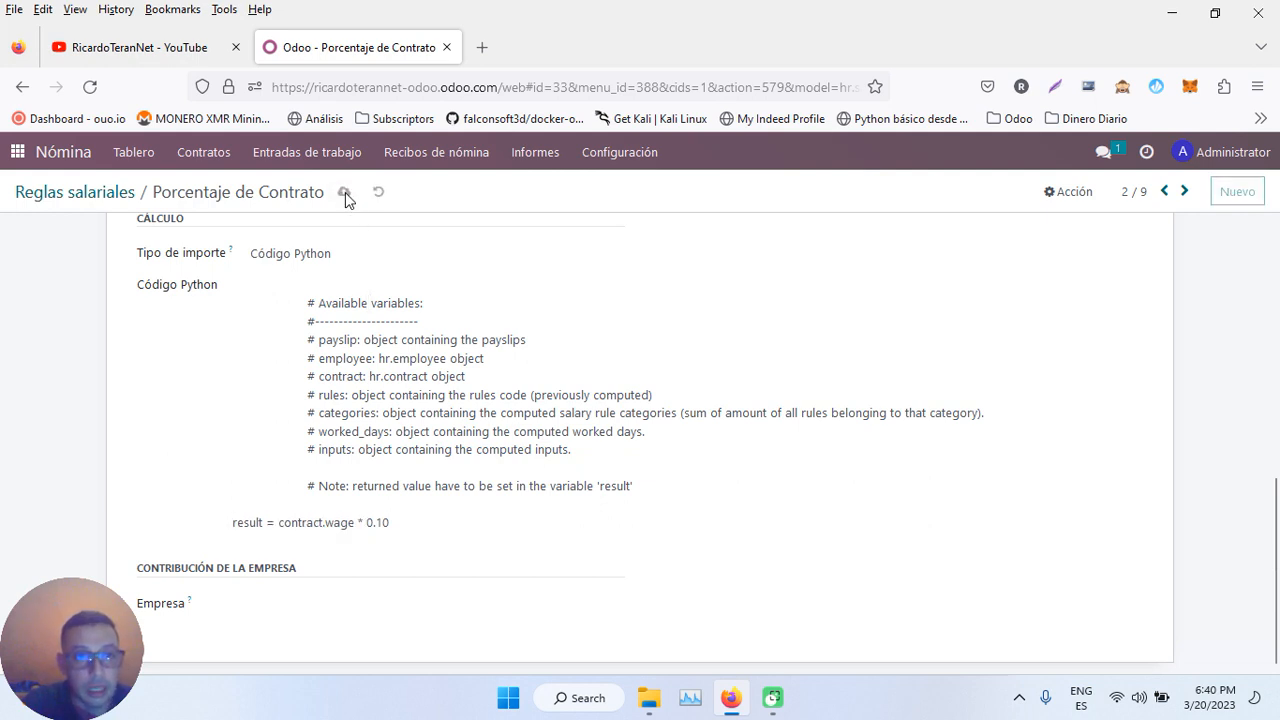
pyautogui.click(392, 156)
# - Recompute SLIP/001, adding Porcentaje de Contrato 100,00 € for 1.100,00 € gross and 1.020,00 € net
pyautogui.click(420, 187)
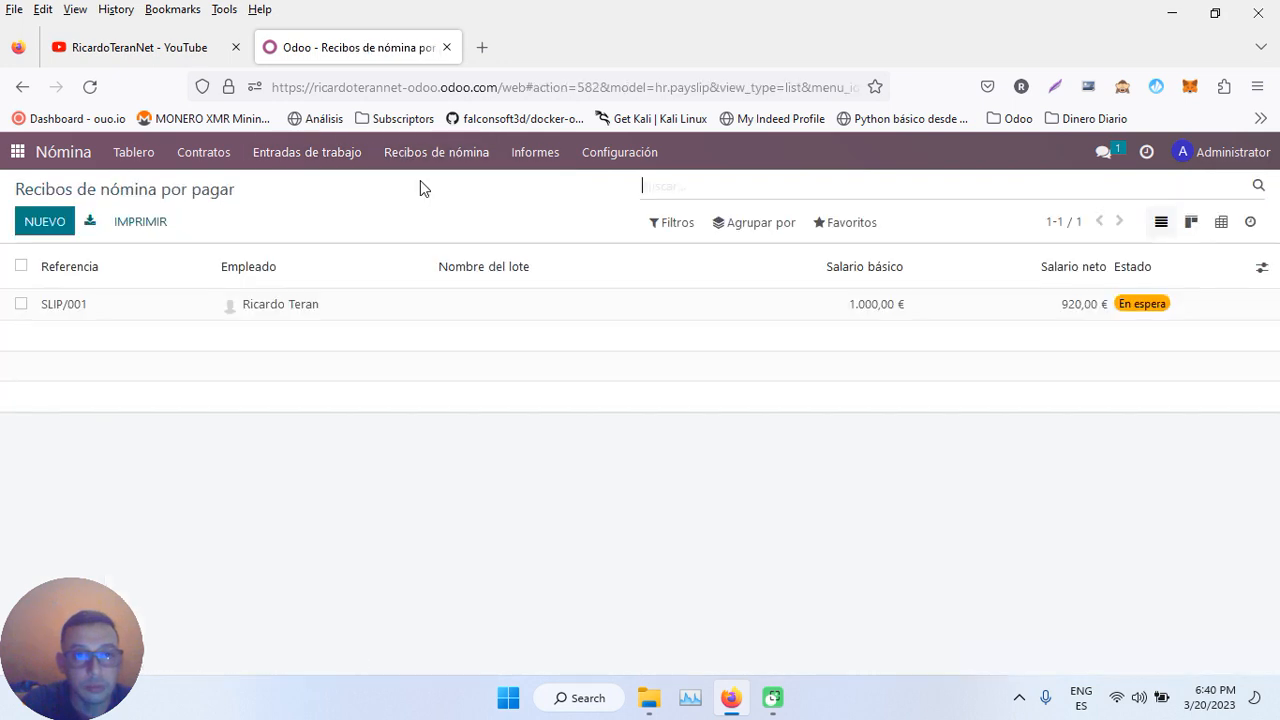
pyautogui.click(368, 303)
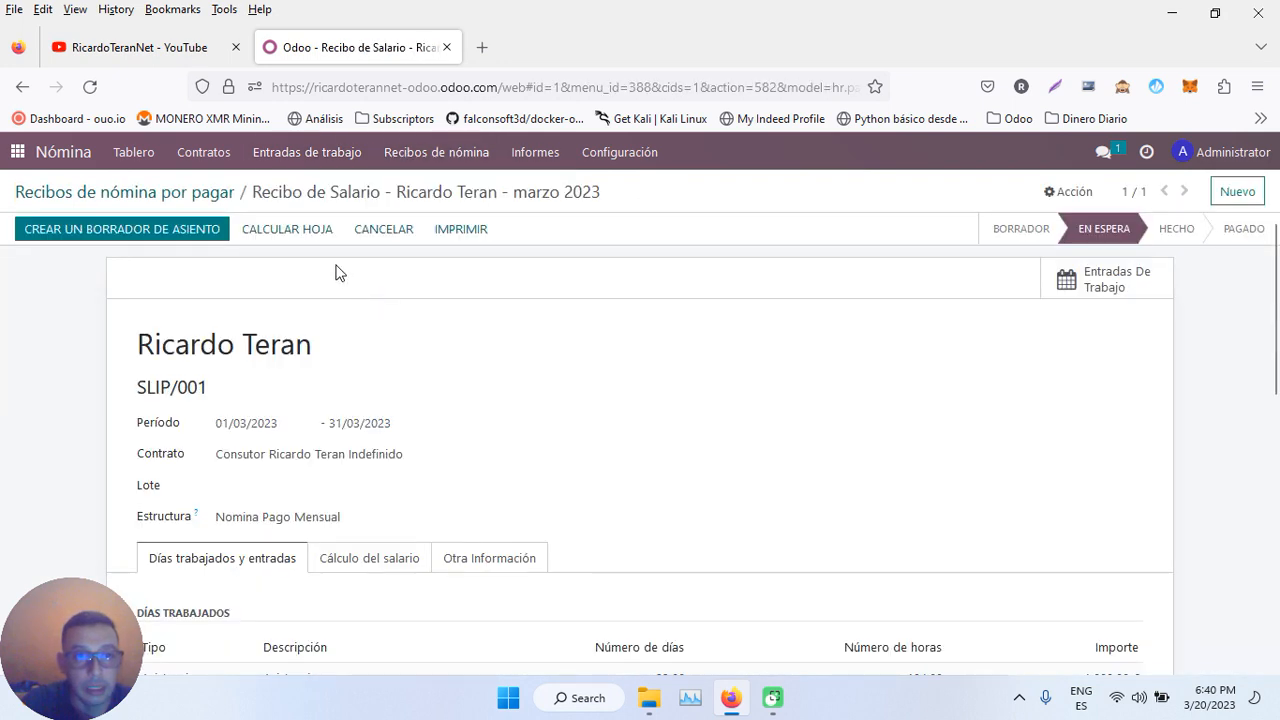
pyautogui.click(366, 558)
pyautogui.scroll(-2, 362, 566)
pyautogui.scroll(-2, 340, 520)
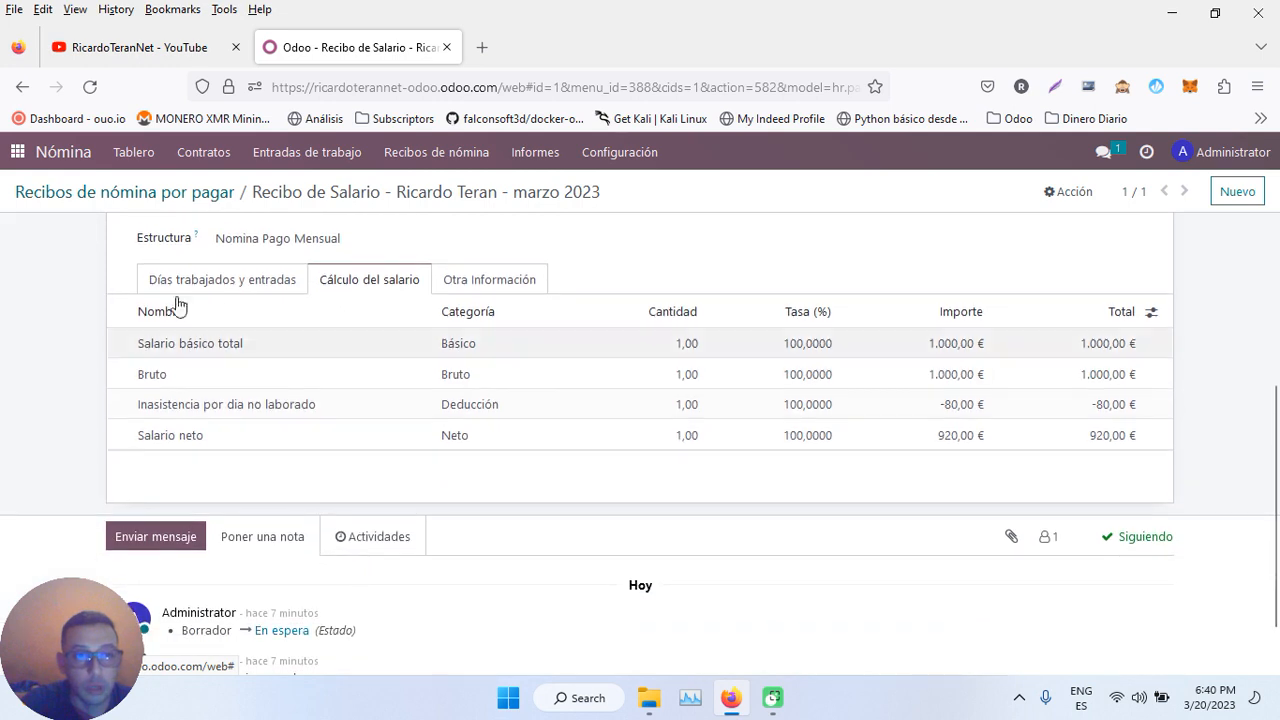
pyautogui.scroll(2, 258, 399)
pyautogui.scroll(2, 258, 397)
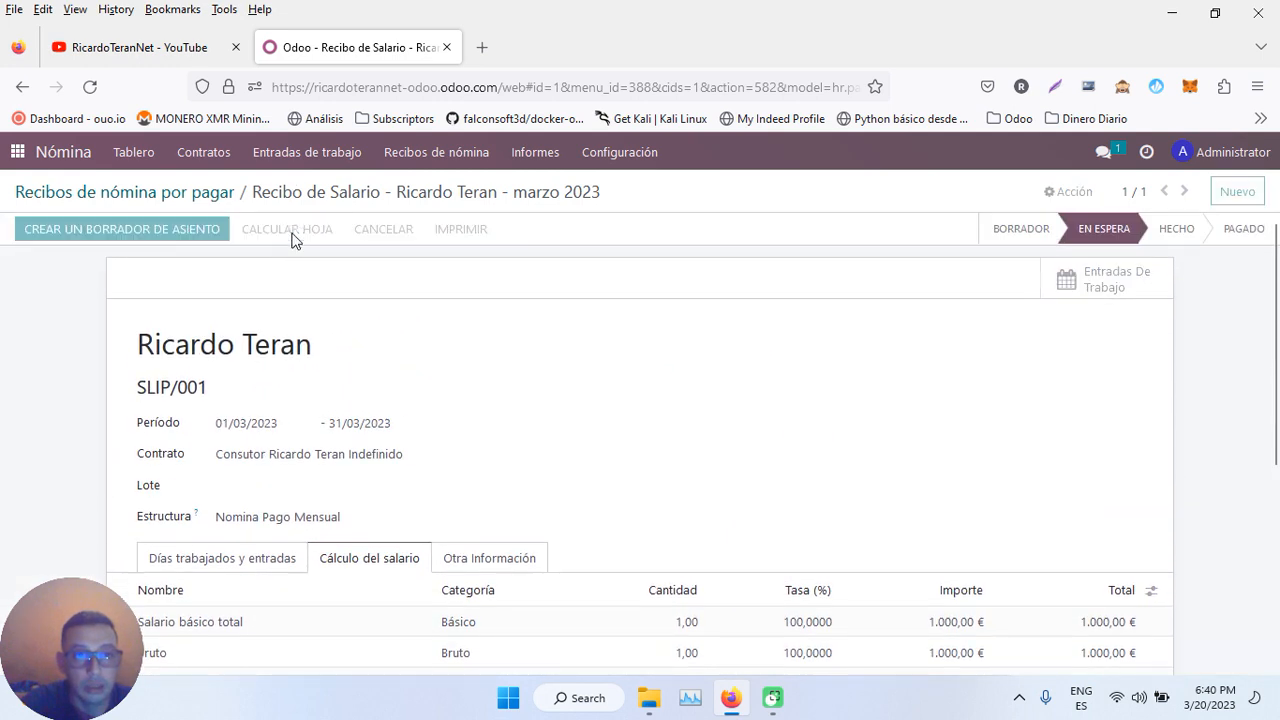
pyautogui.click(292, 236)
pyautogui.scroll(-3, 731, 460)
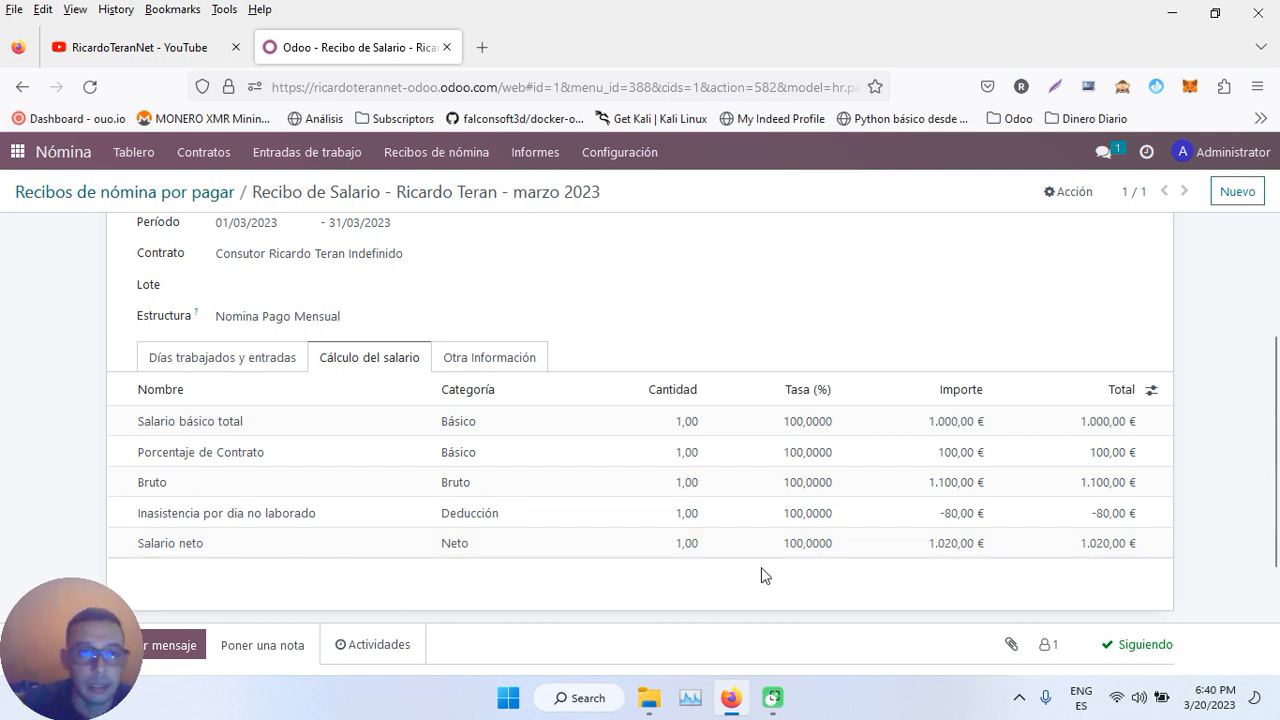
pyautogui.scroll(2, 431, 294)
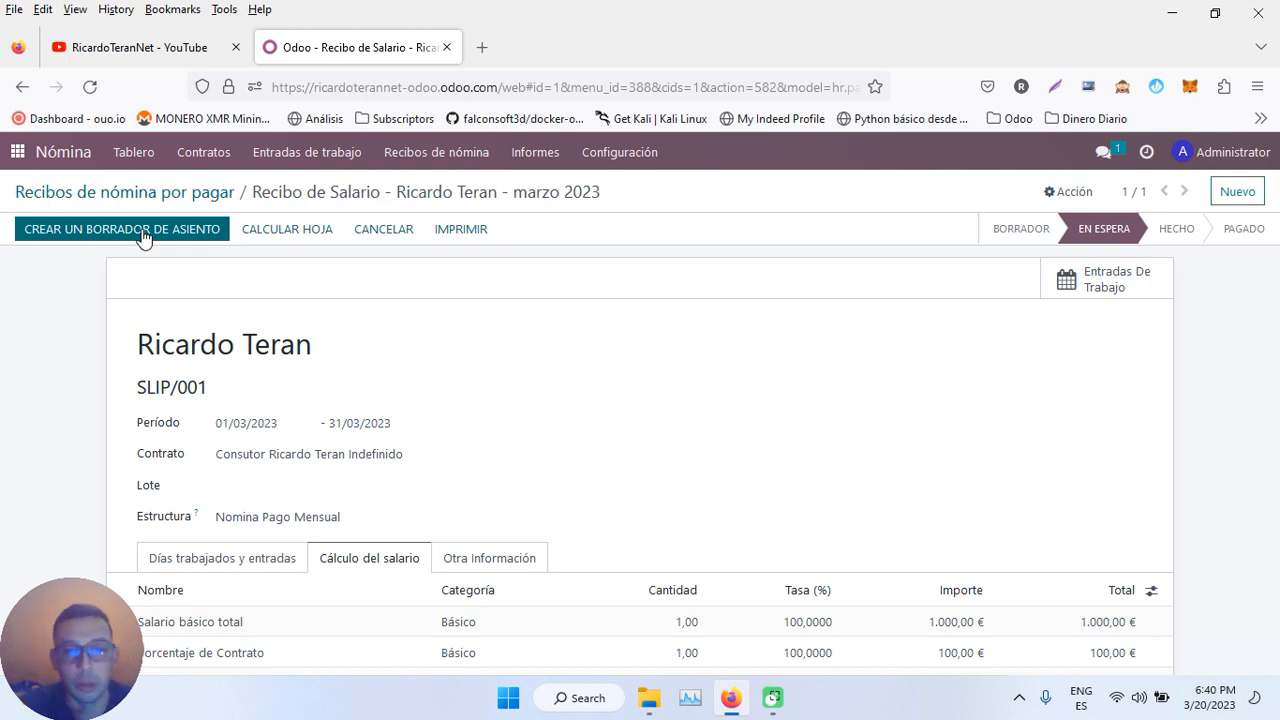
# - Review SLIP/001's Otra Información fields, then return to the Recibos de nómina por pagar list
pyautogui.click(518, 562)
pyautogui.scroll(-5, 518, 560)
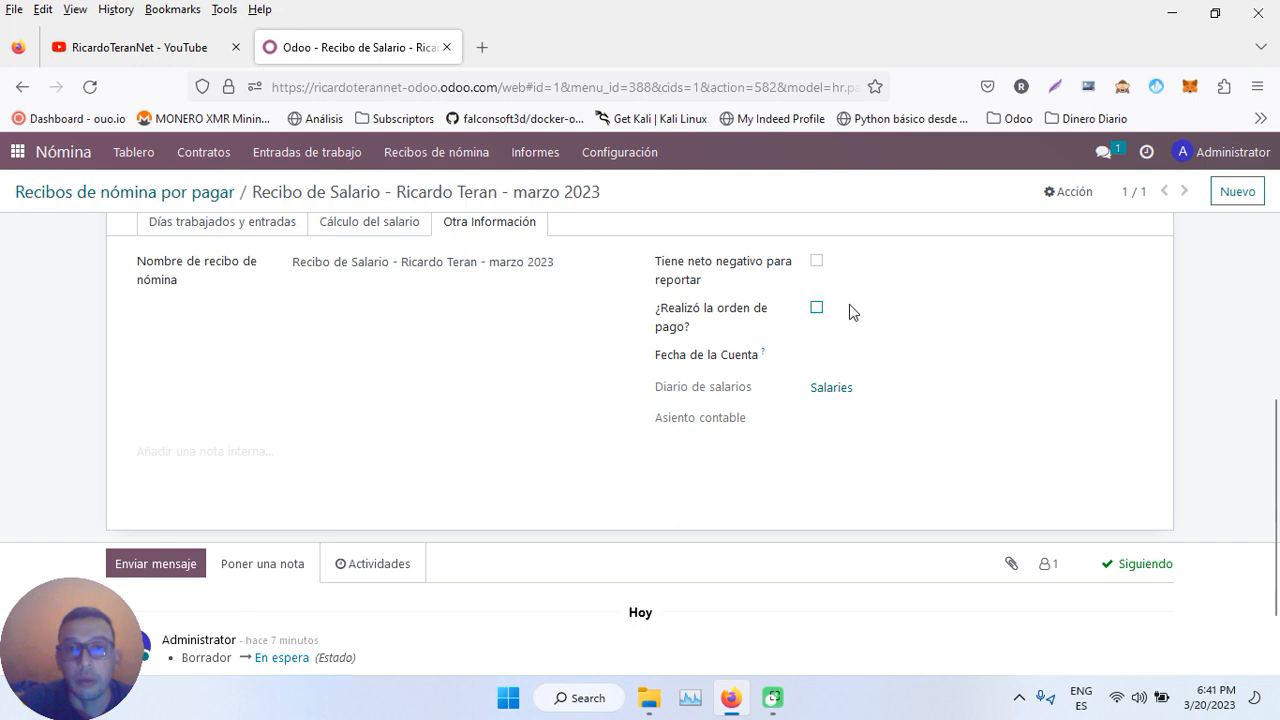
pyautogui.scroll(5, 706, 360)
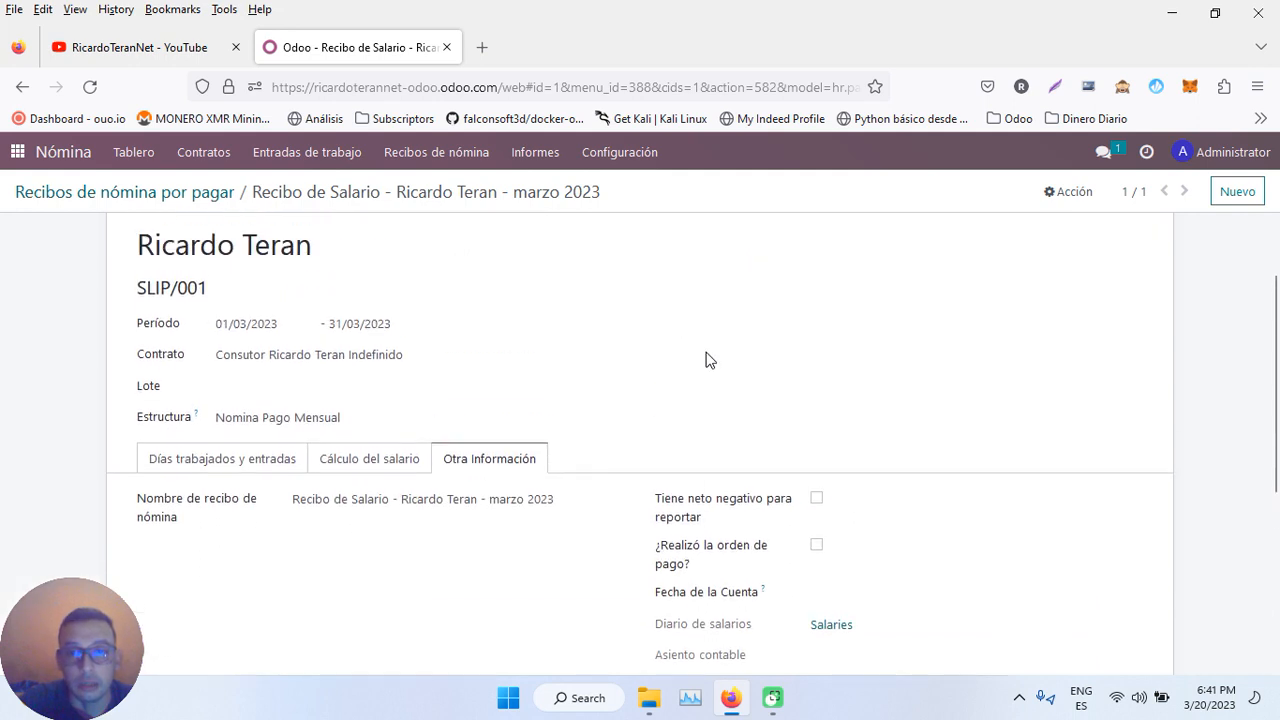
pyautogui.click(833, 598)
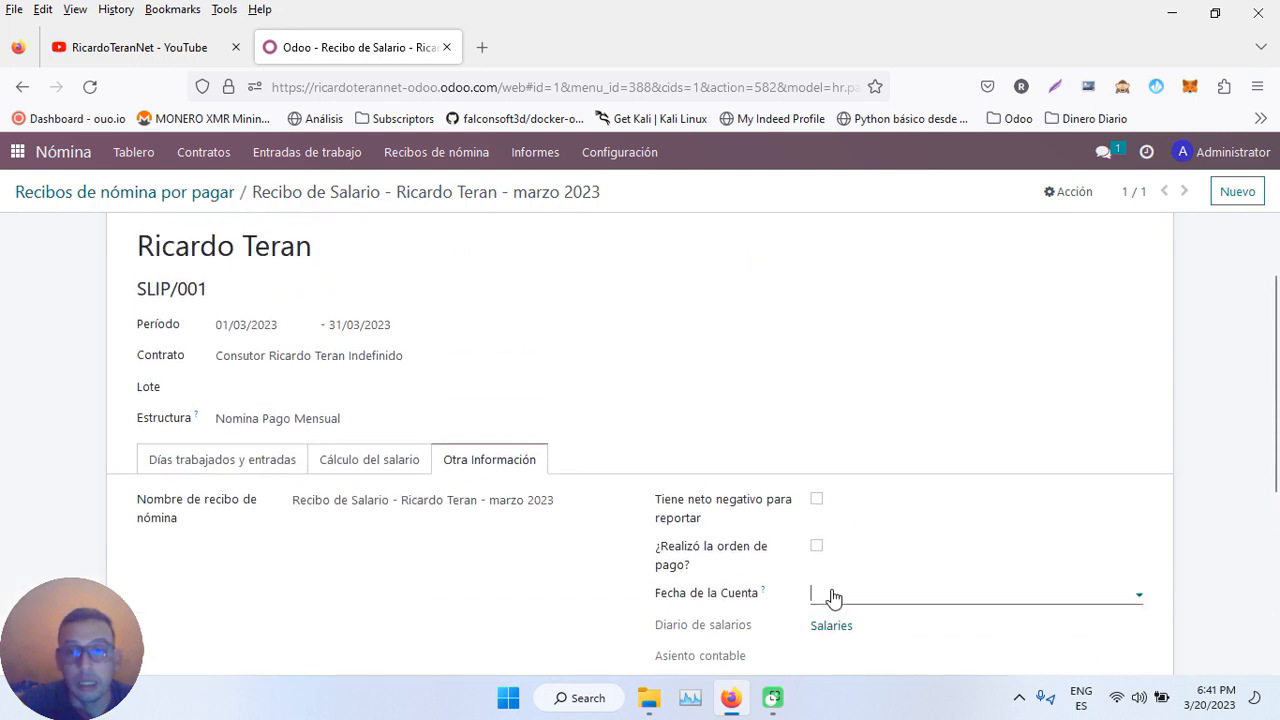
pyautogui.click(648, 622)
pyautogui.scroll(-2, 843, 557)
pyautogui.scroll(3, 523, 509)
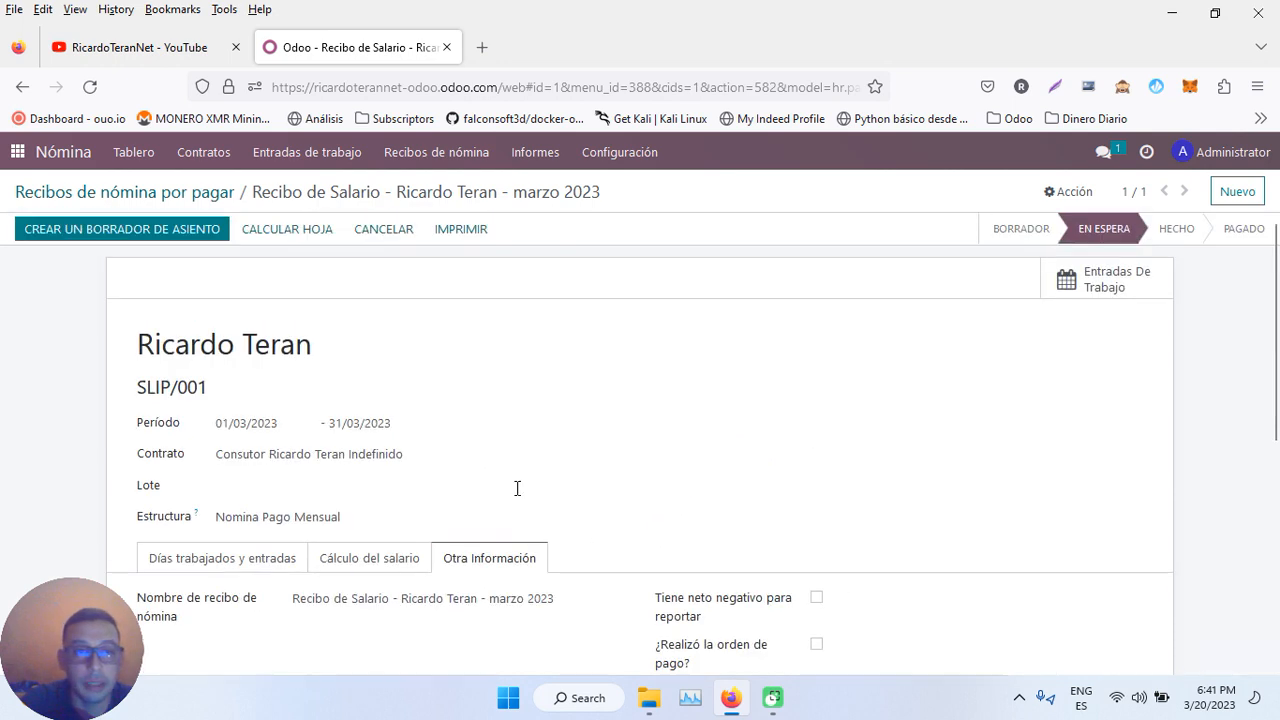
pyautogui.click(170, 195)
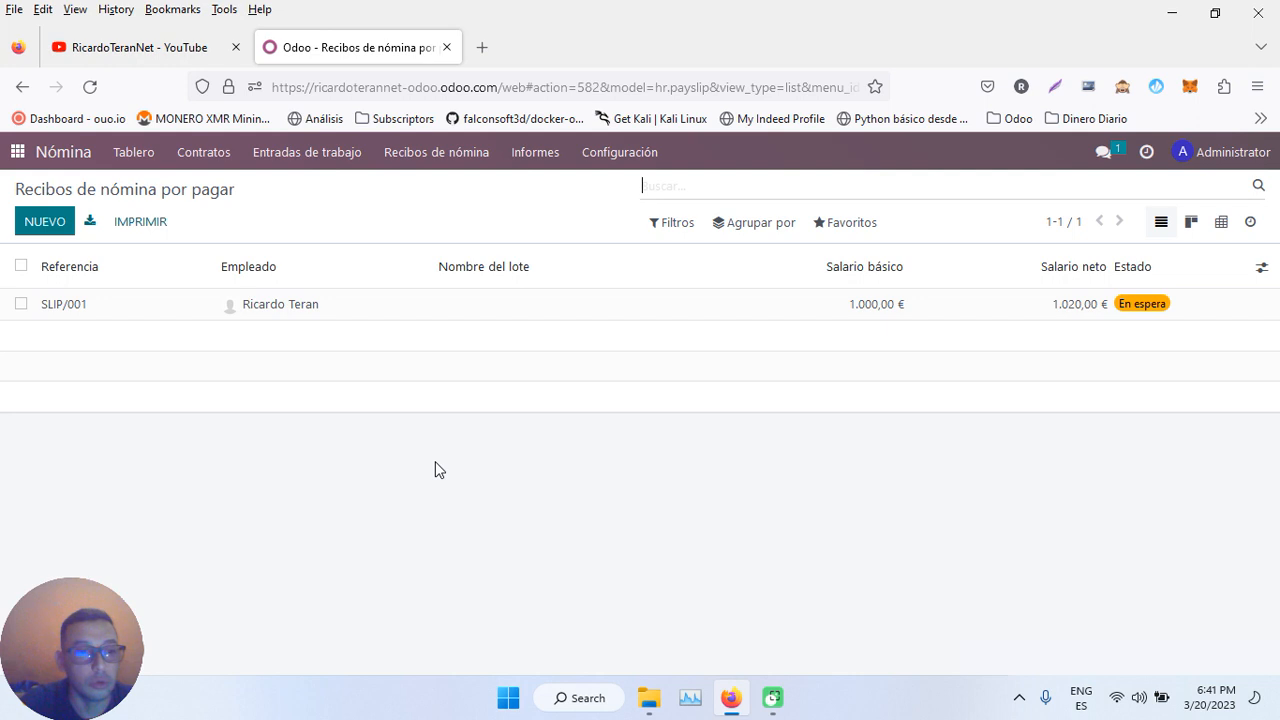
pyautogui.click(630, 153)
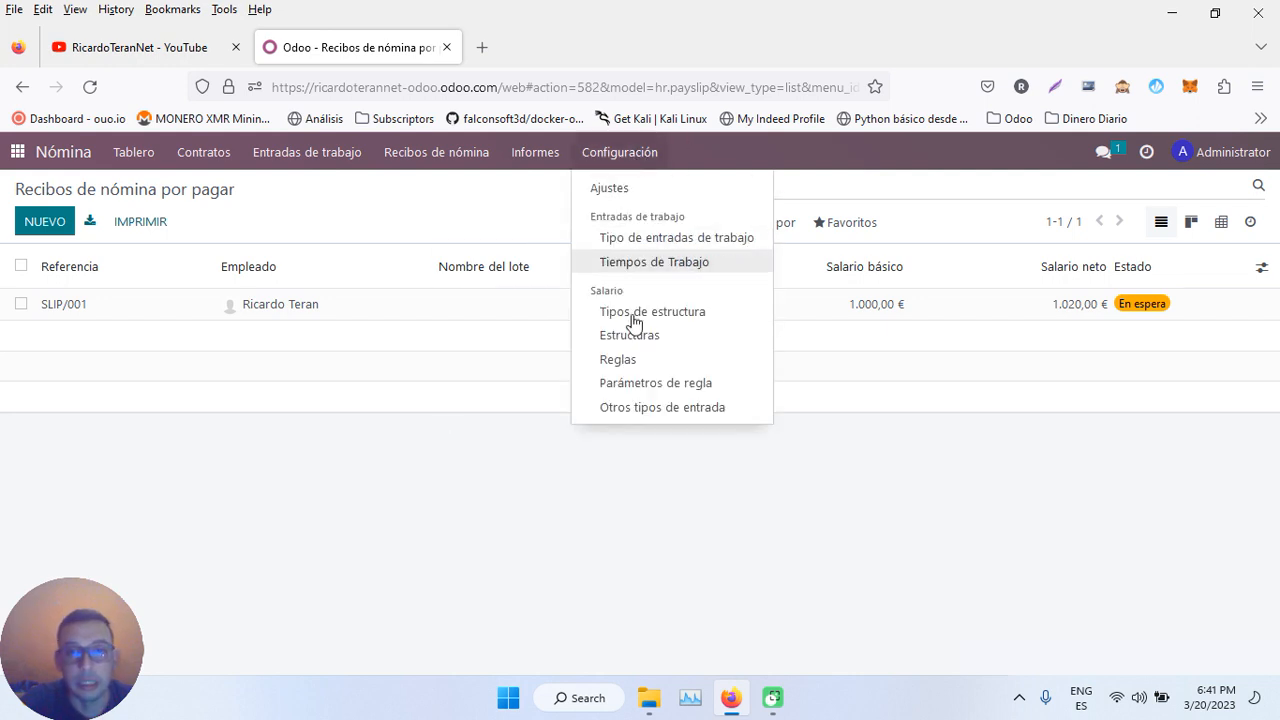
pyautogui.click(620, 360)
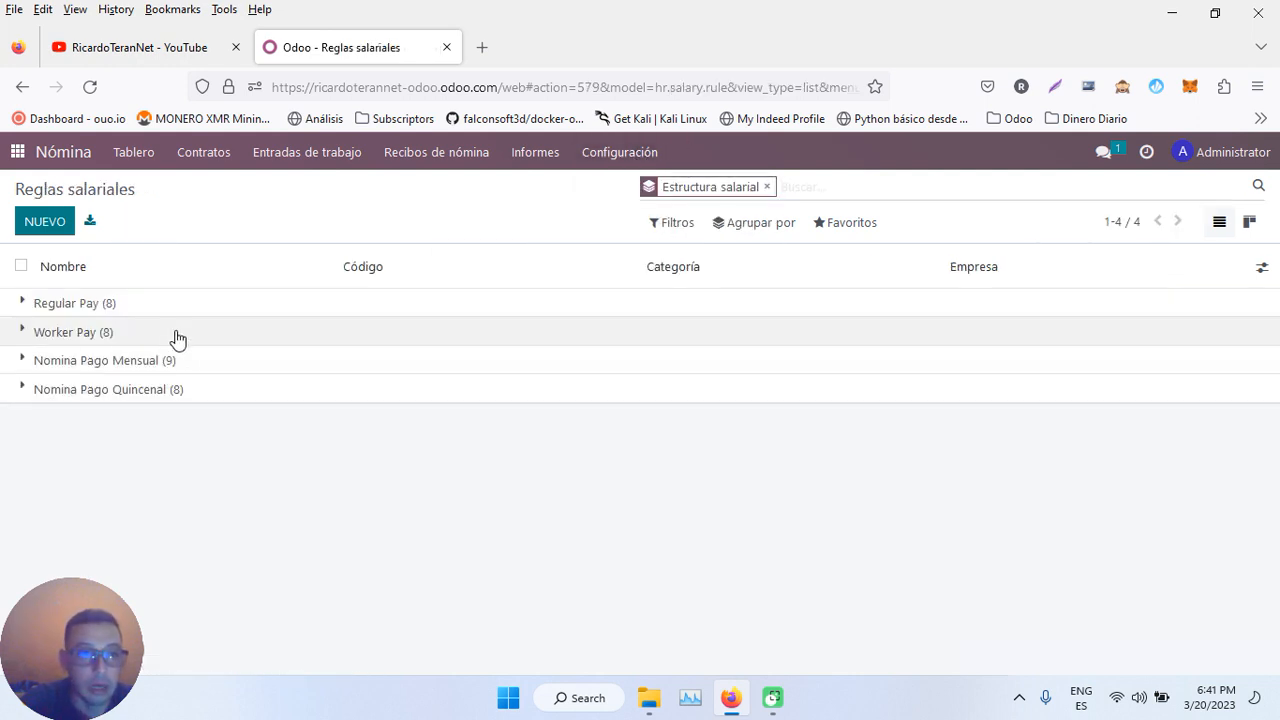
pyautogui.click(126, 366)
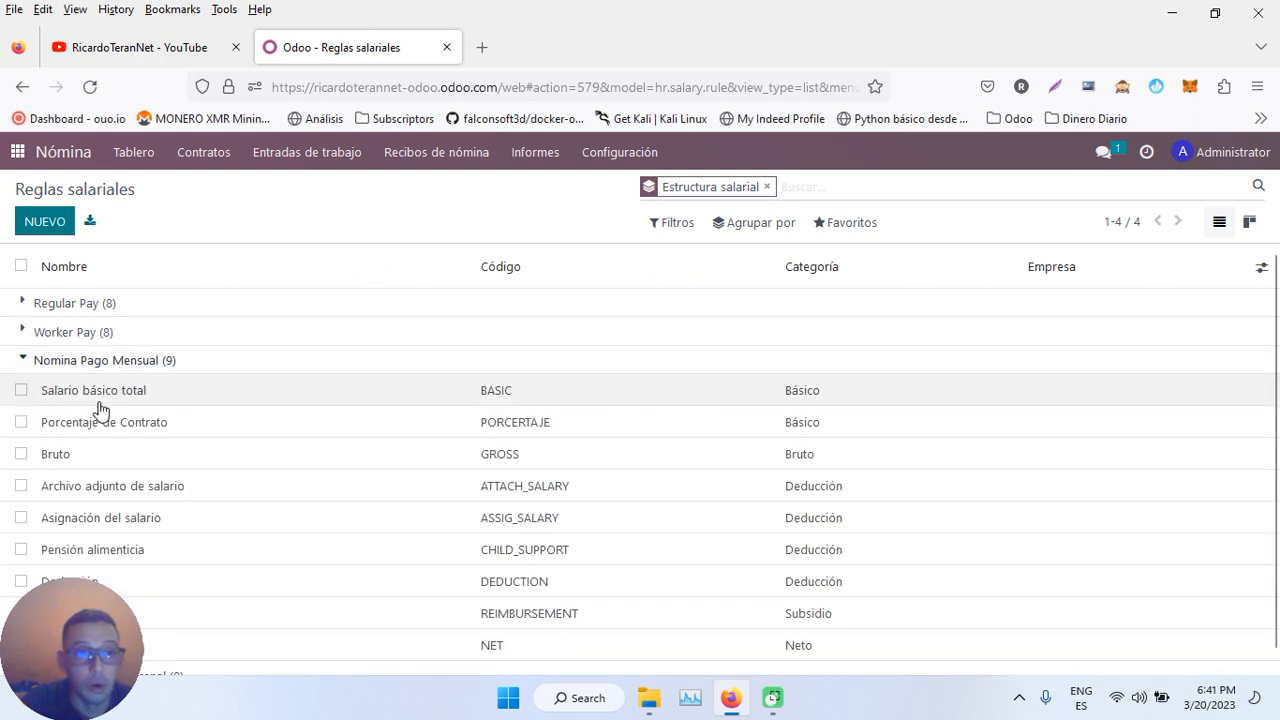
pyautogui.click(165, 432)
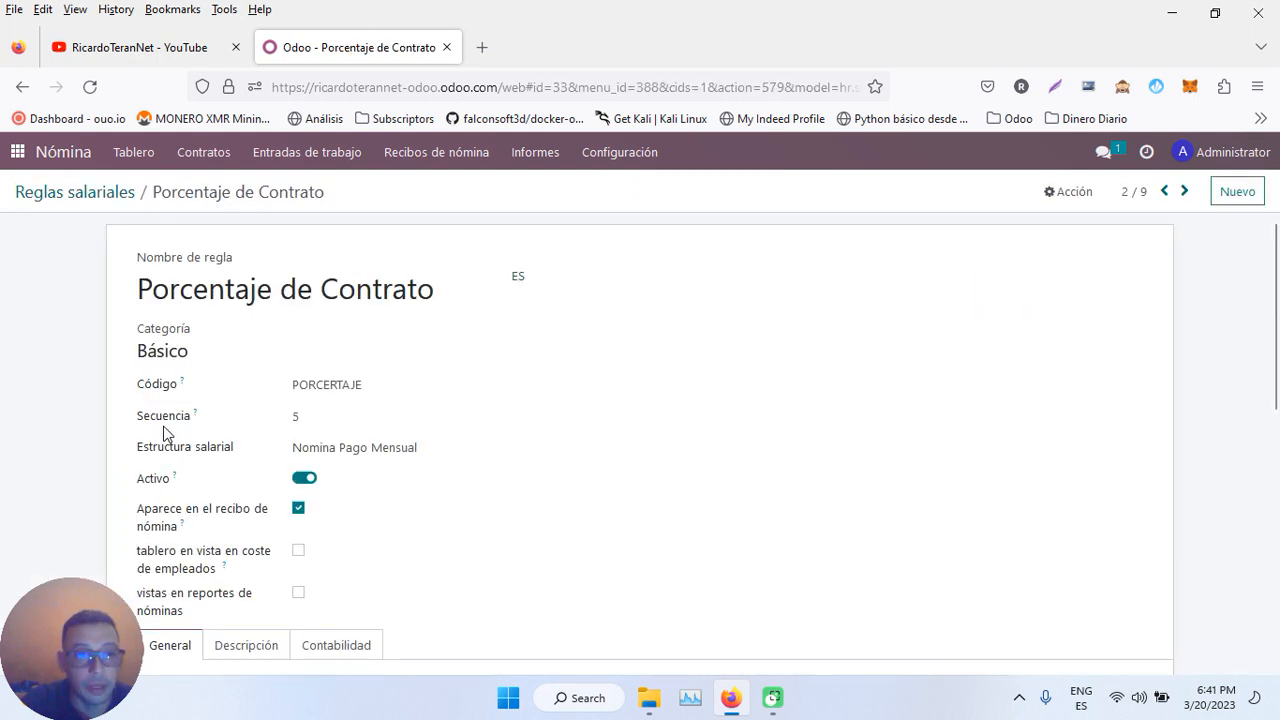
pyautogui.scroll(-5, 165, 432)
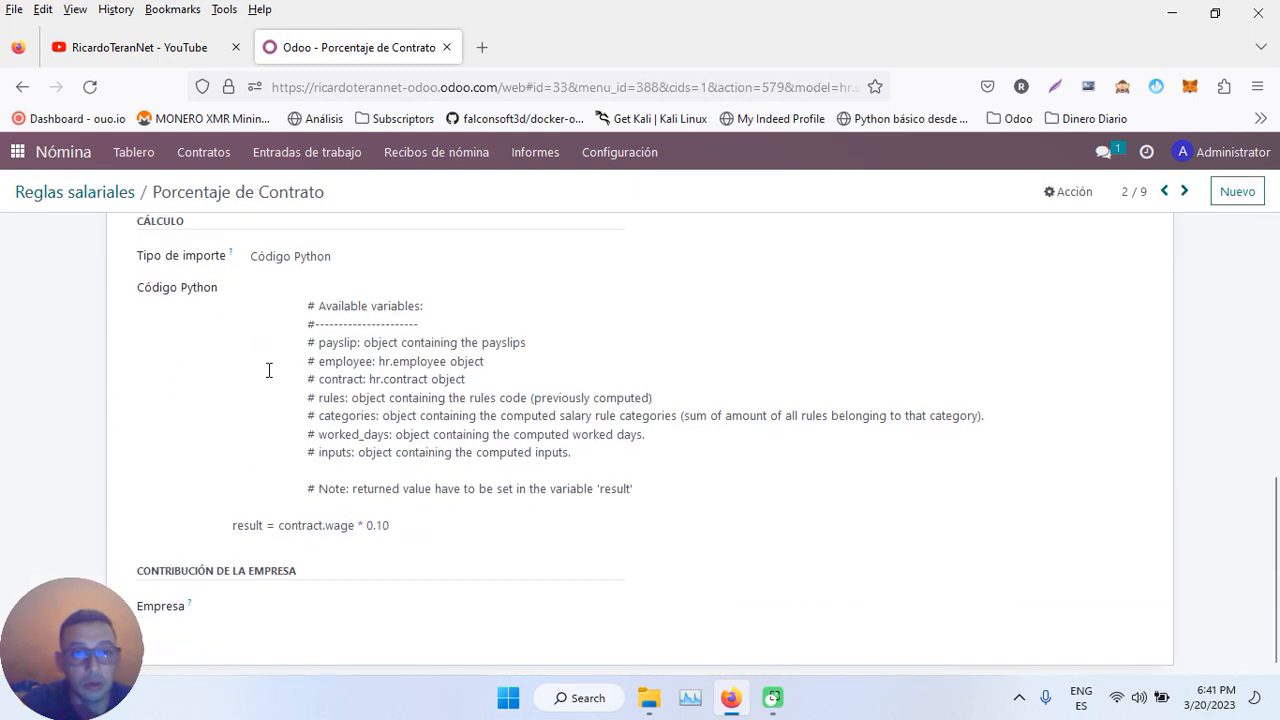
pyautogui.moveTo(543, 343); pyautogui.dragTo(364, 343)
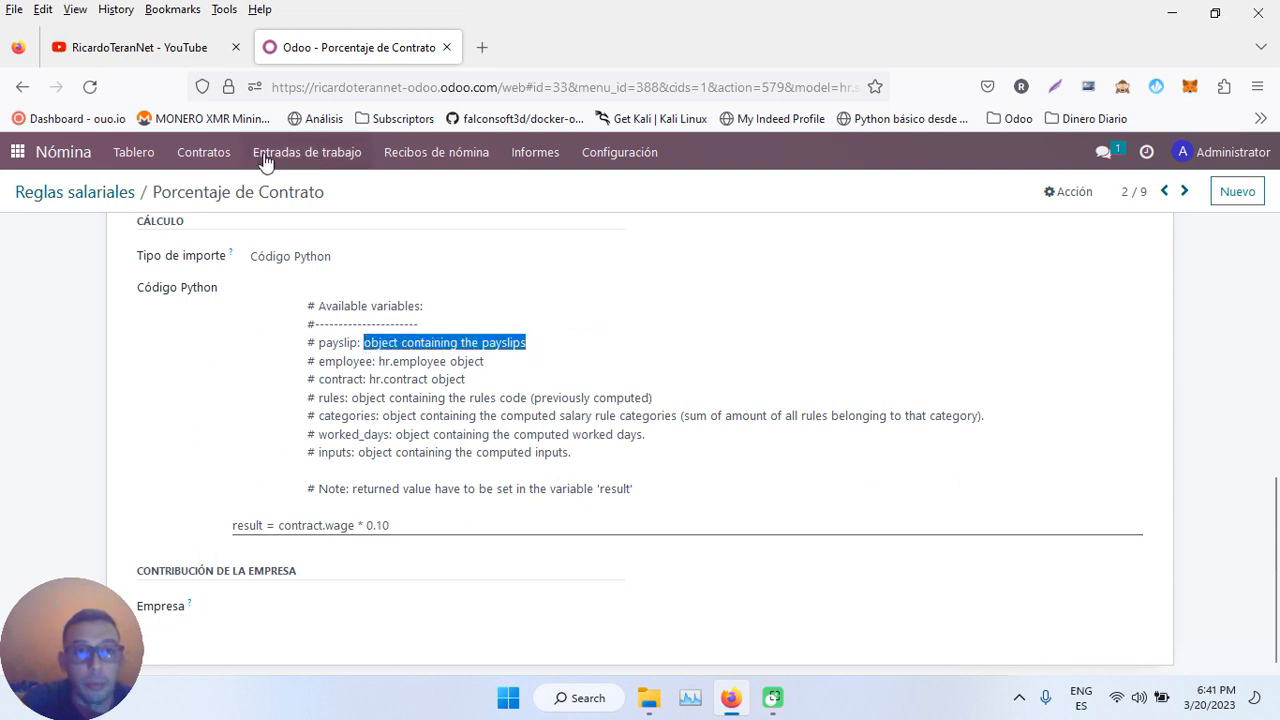
pyautogui.click(423, 160)
pyautogui.click(430, 187)
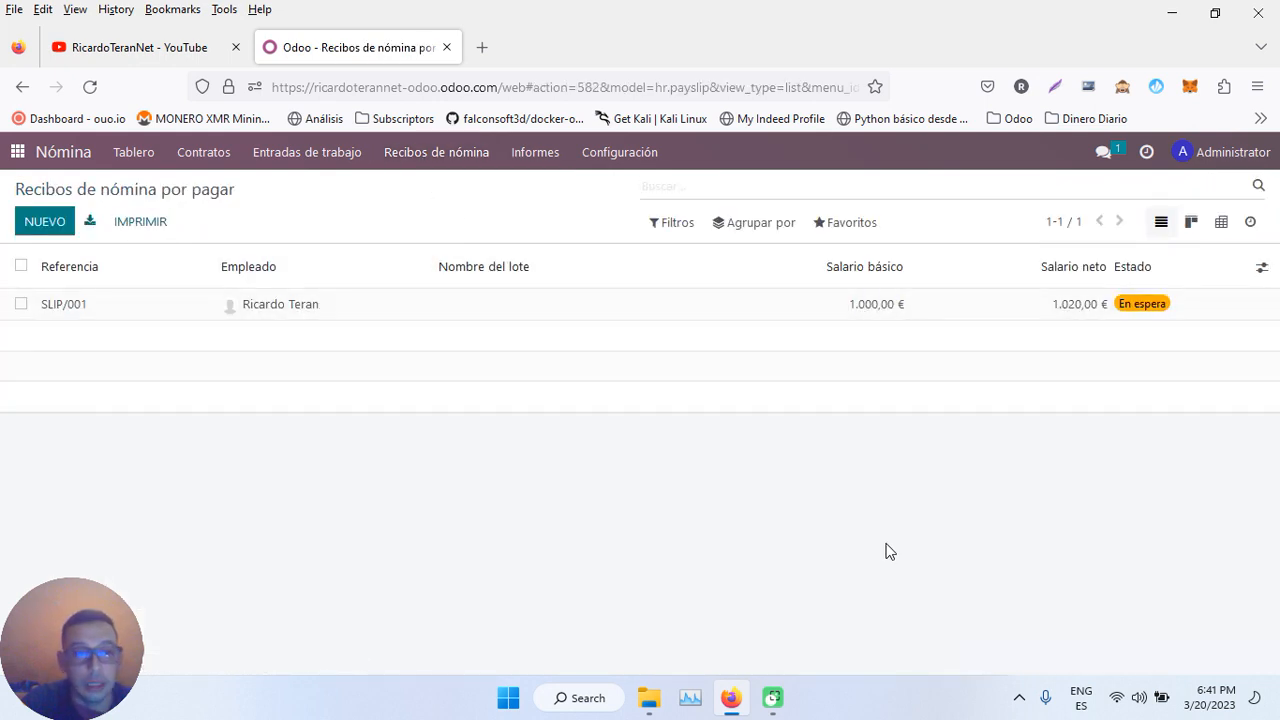
pyautogui.click(1179, 658)
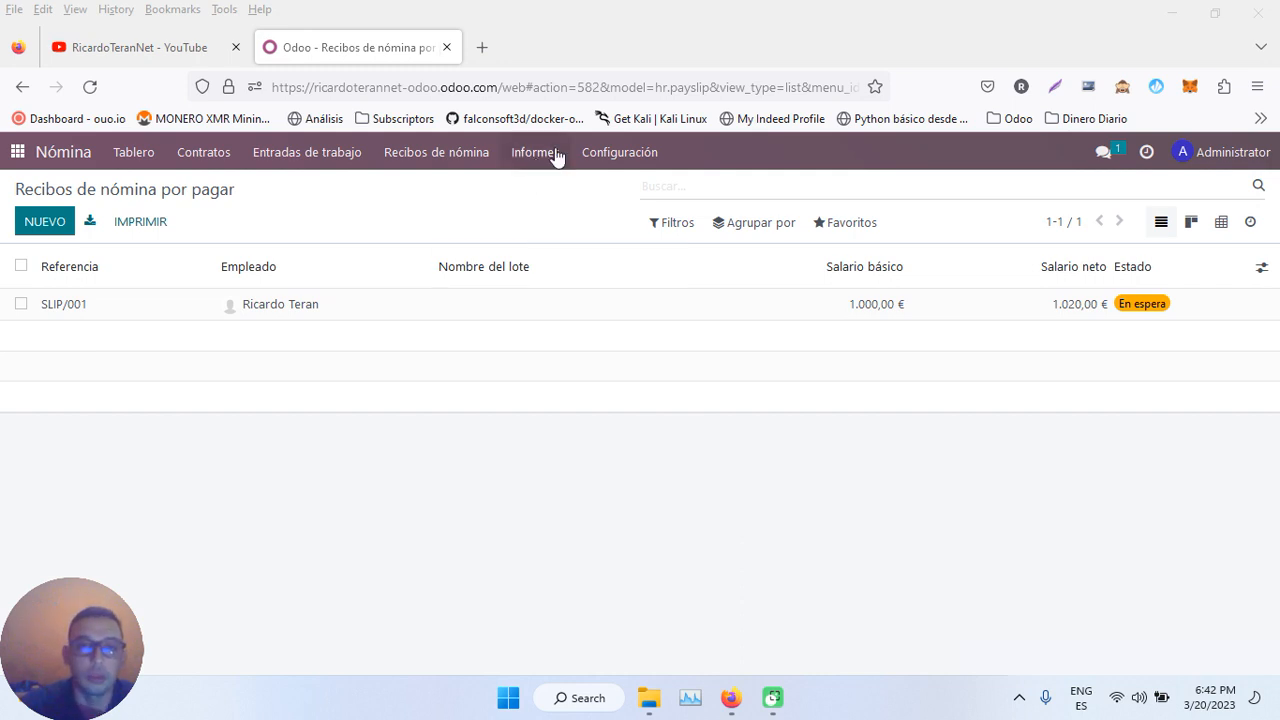
pyautogui.click(440, 155)
# - Open the Porcentaje de Contrato salary rule under the Nomina Pago Mensual group
pyautogui.click(620, 152)
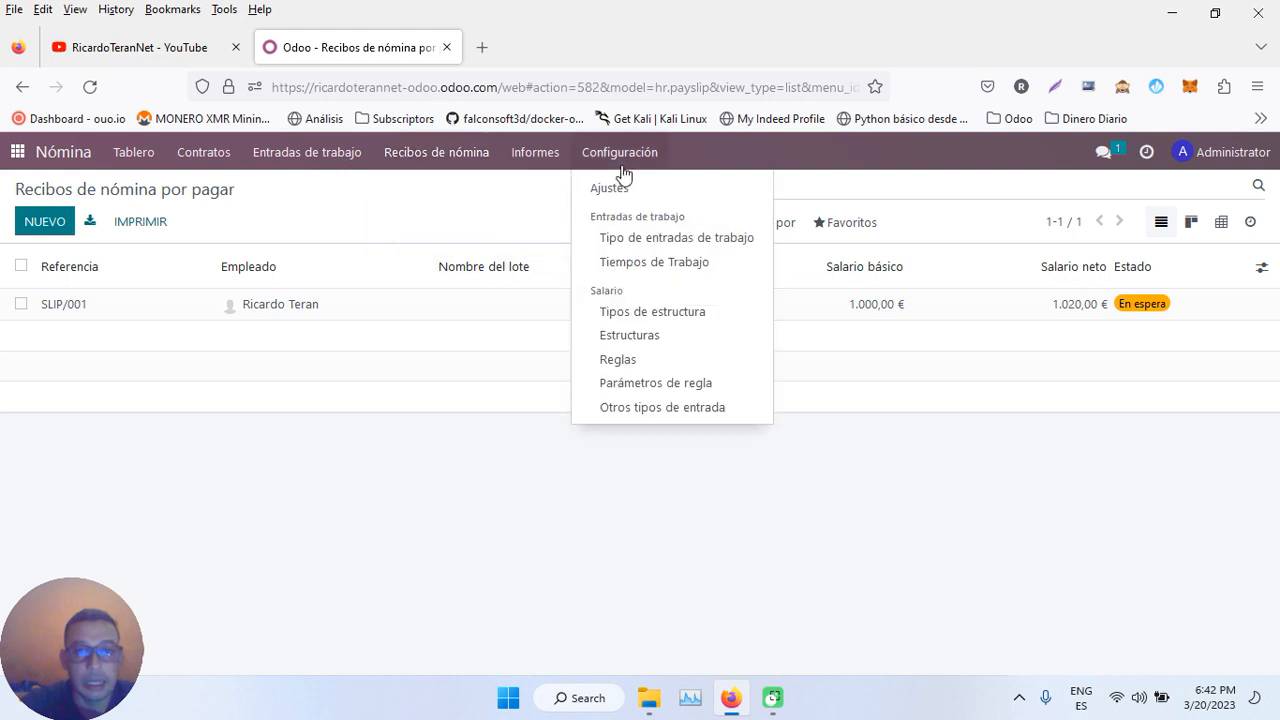
pyautogui.click(617, 361)
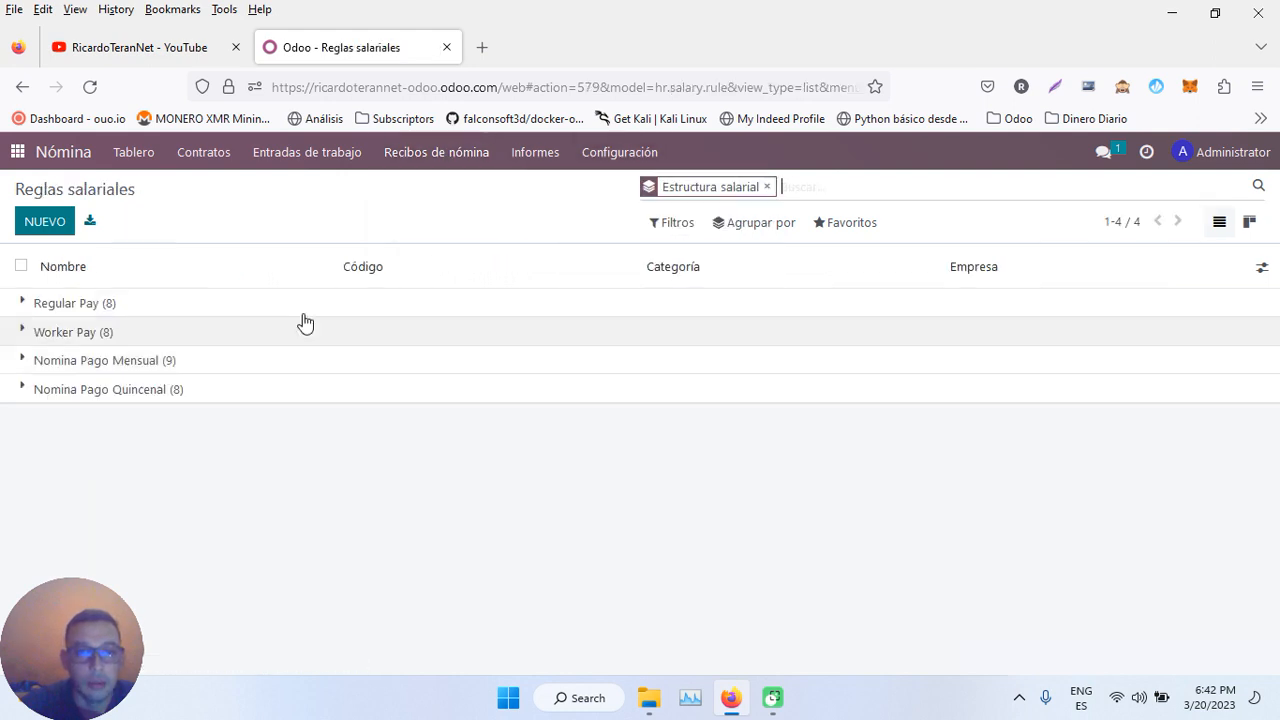
pyautogui.click(163, 361)
pyautogui.click(143, 424)
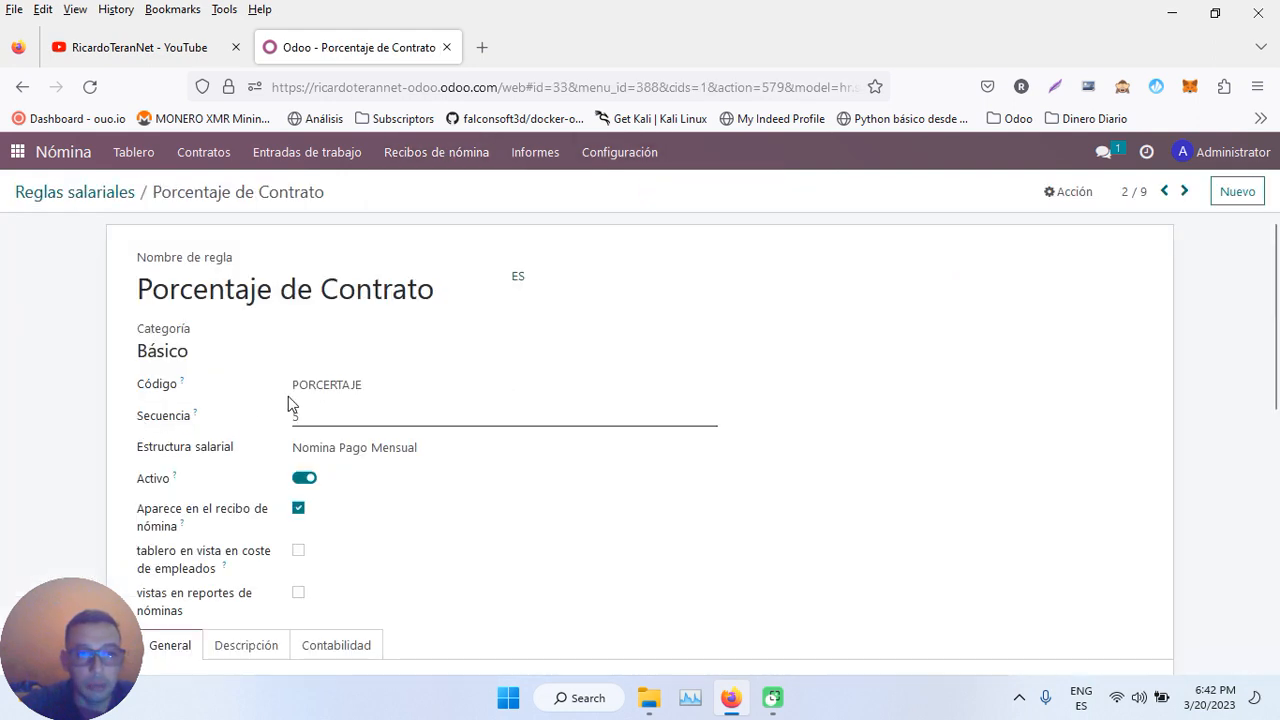
# - Highlight the employee, categories and inputs variables in the rule's code comments, then return home
pyautogui.scroll(-5, 457, 406)
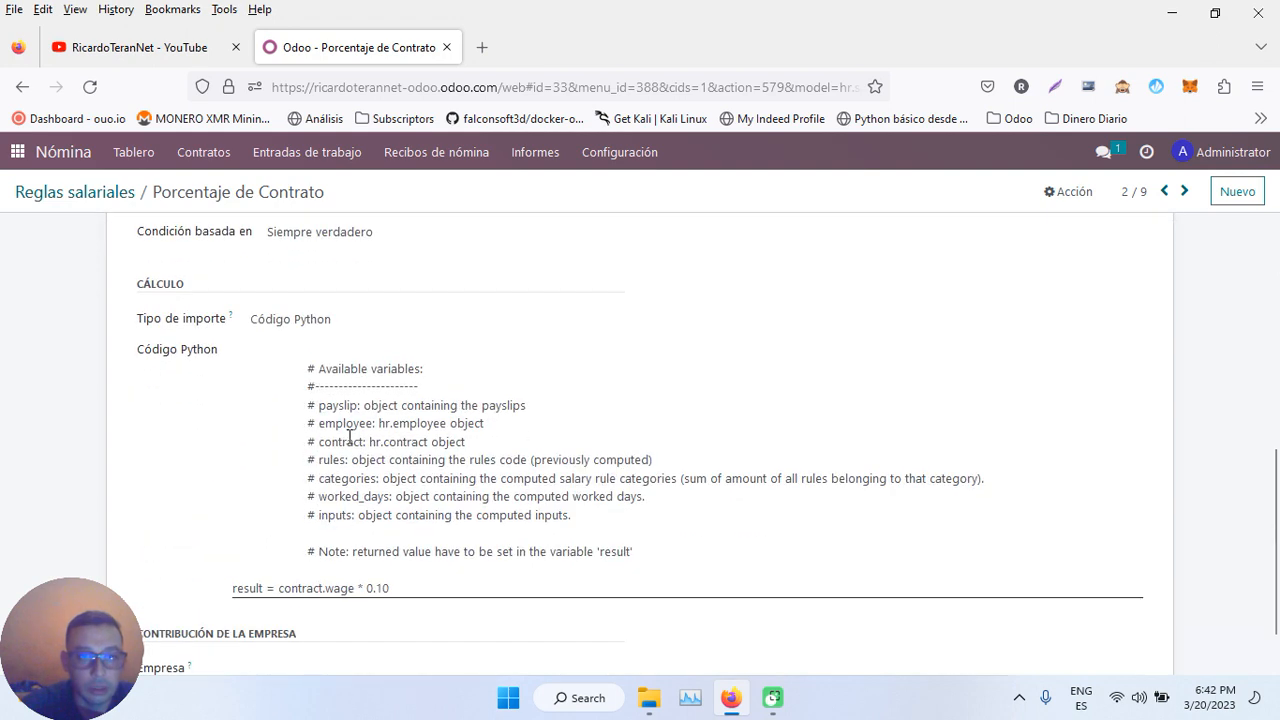
pyautogui.moveTo(372, 425); pyautogui.dragTo(315, 460)
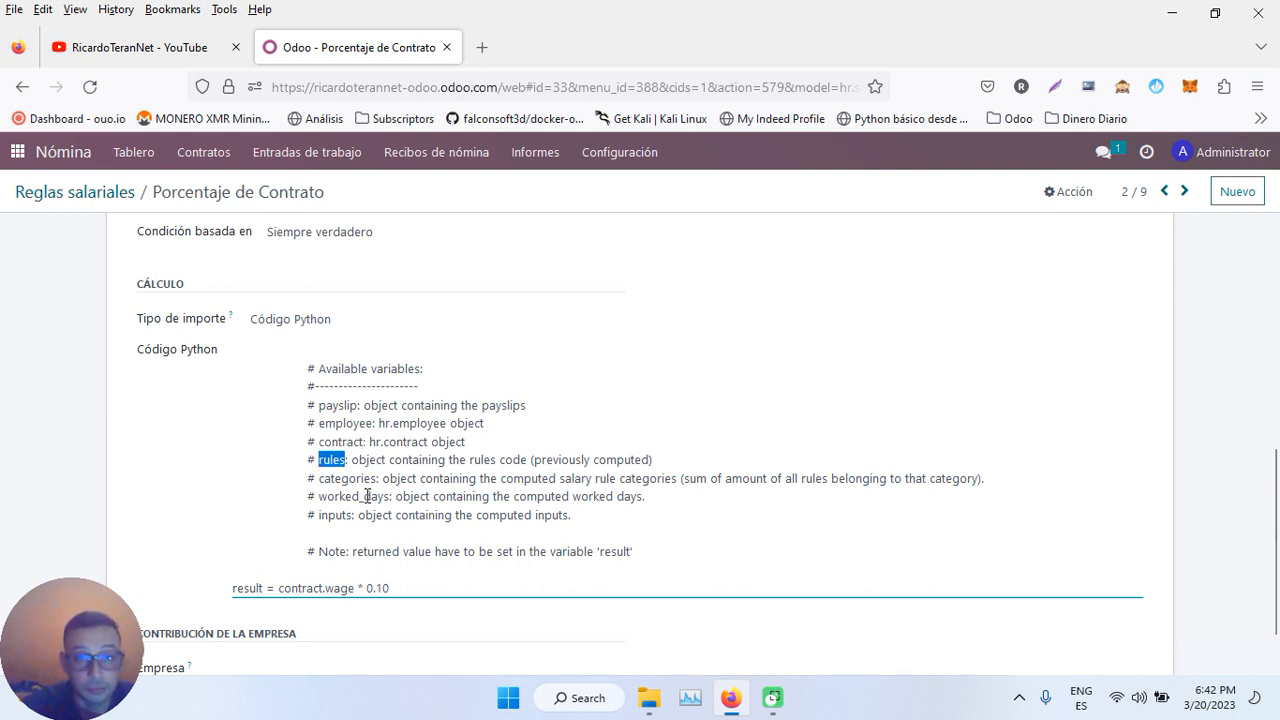
pyautogui.moveTo(376, 485); pyautogui.dragTo(323, 497)
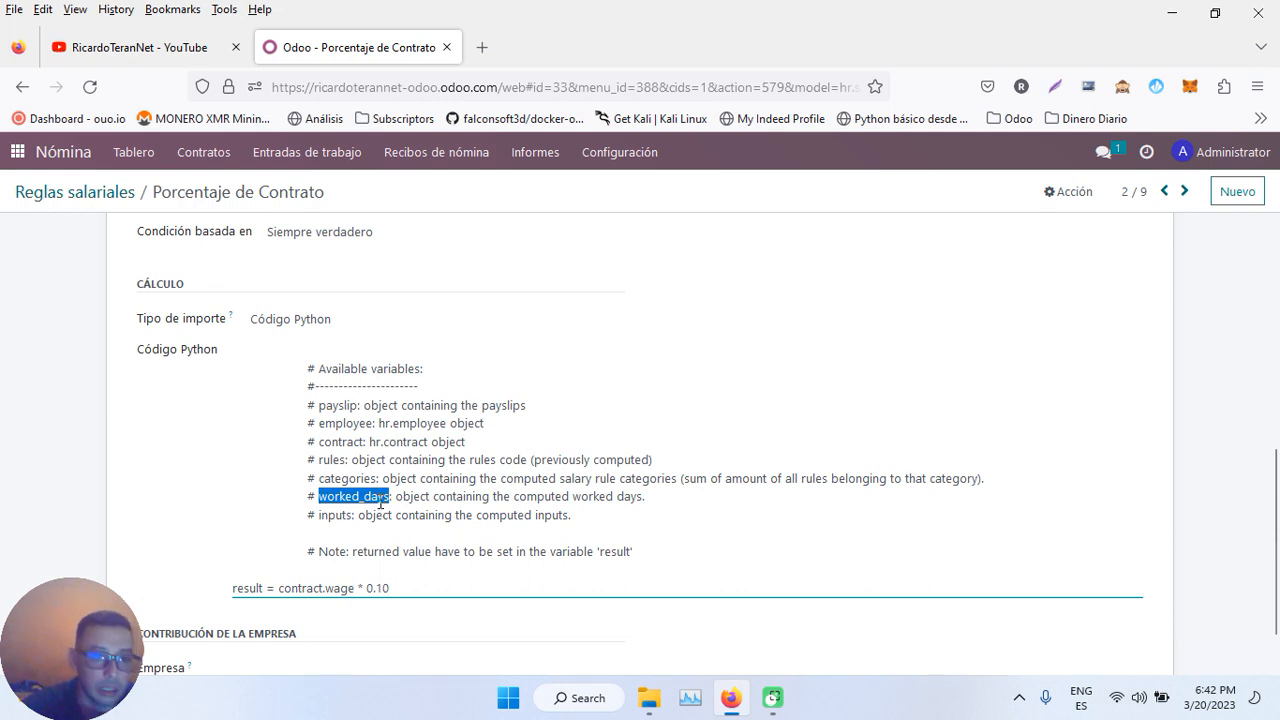
pyautogui.moveTo(354, 516); pyautogui.dragTo(330, 516)
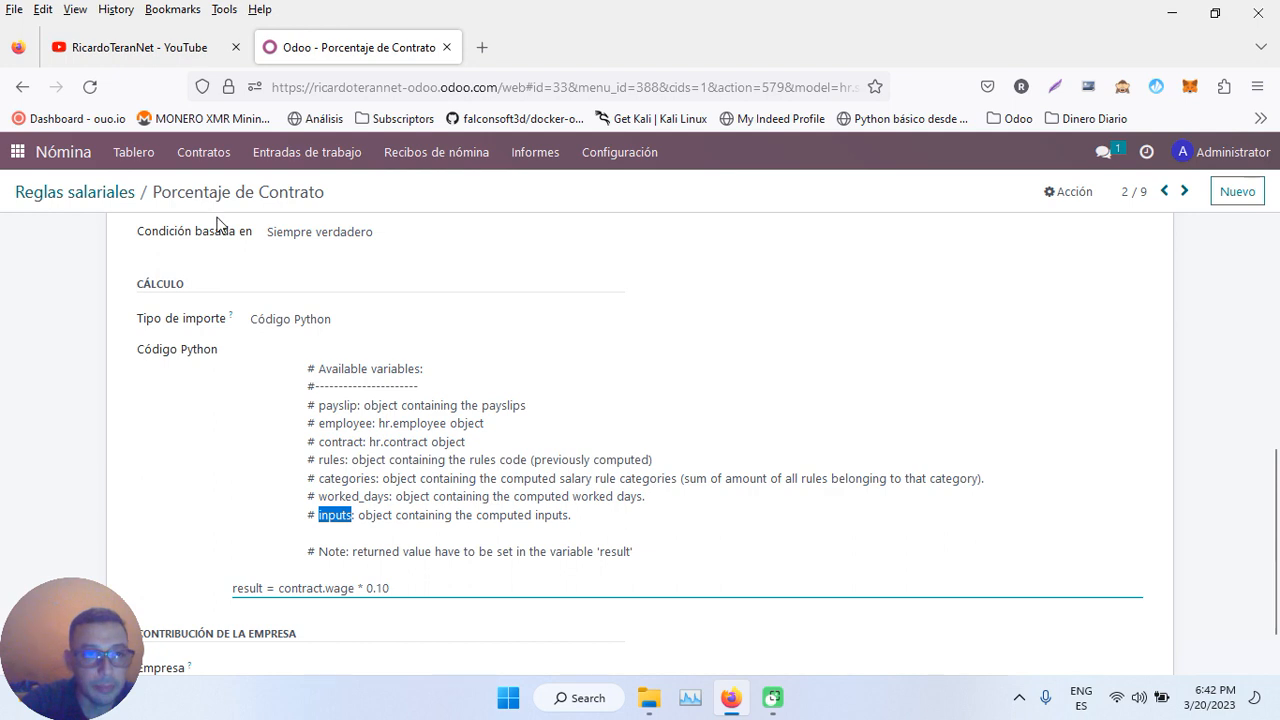
pyautogui.click(18, 153)
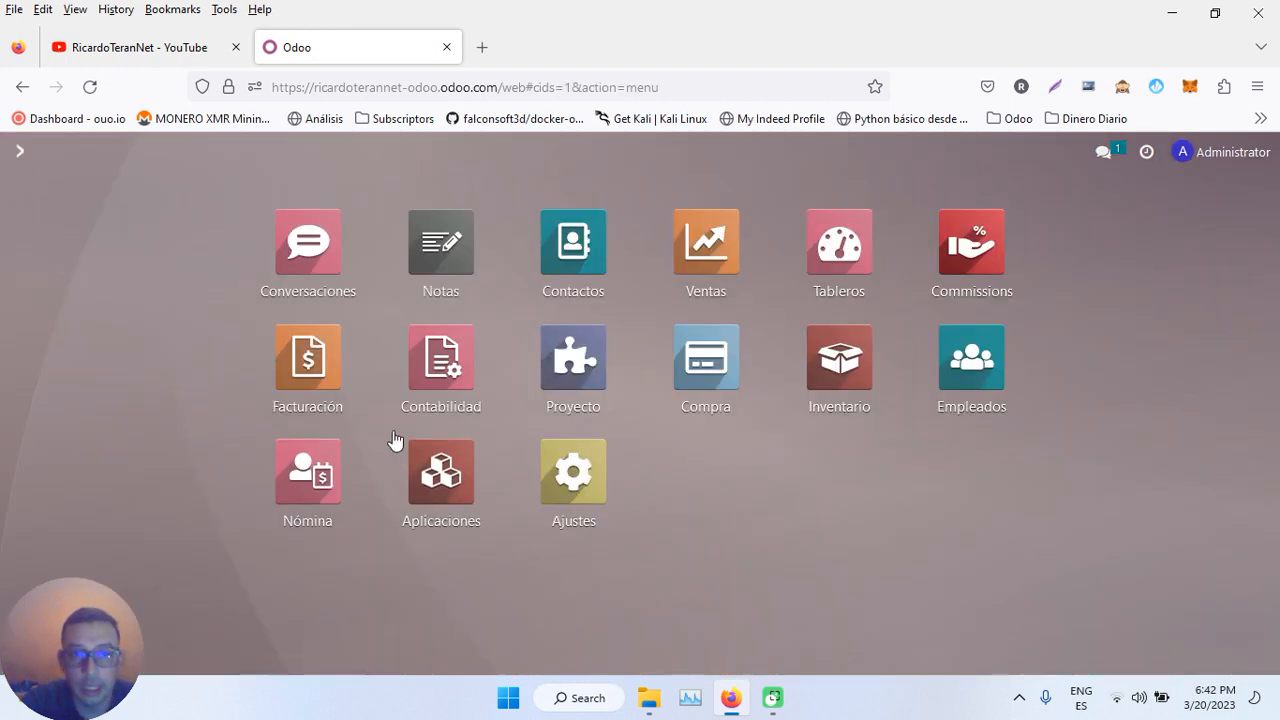
# - Search the apps catalogue for 'AUSENCIA' and activate the Ausencias app
pyautogui.click(448, 481)
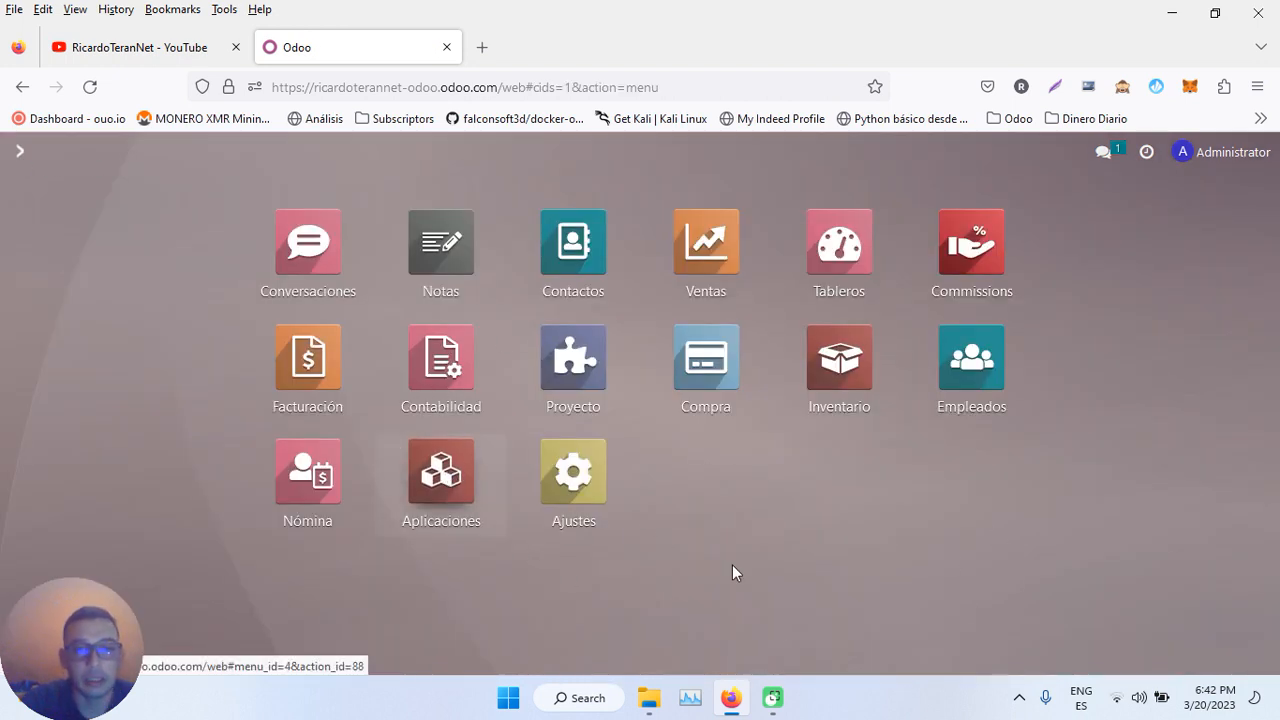
pyautogui.write('AUSENCIAS')
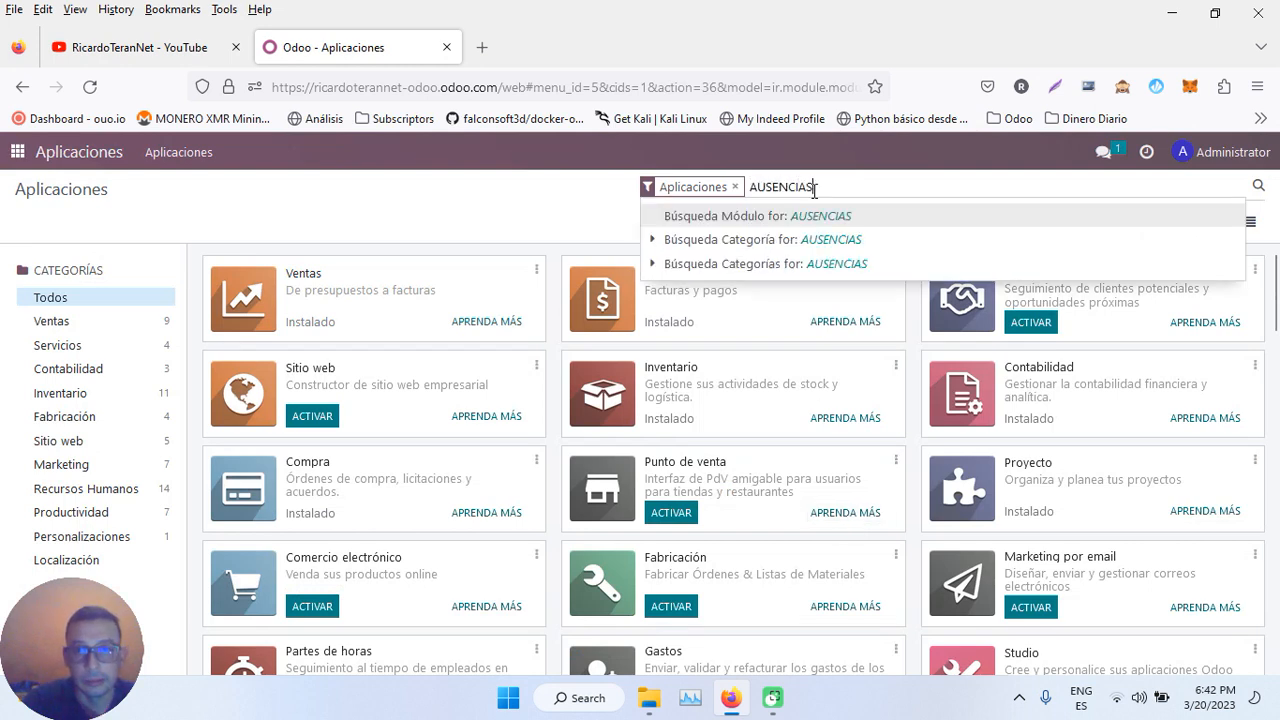
pyautogui.press('Return')
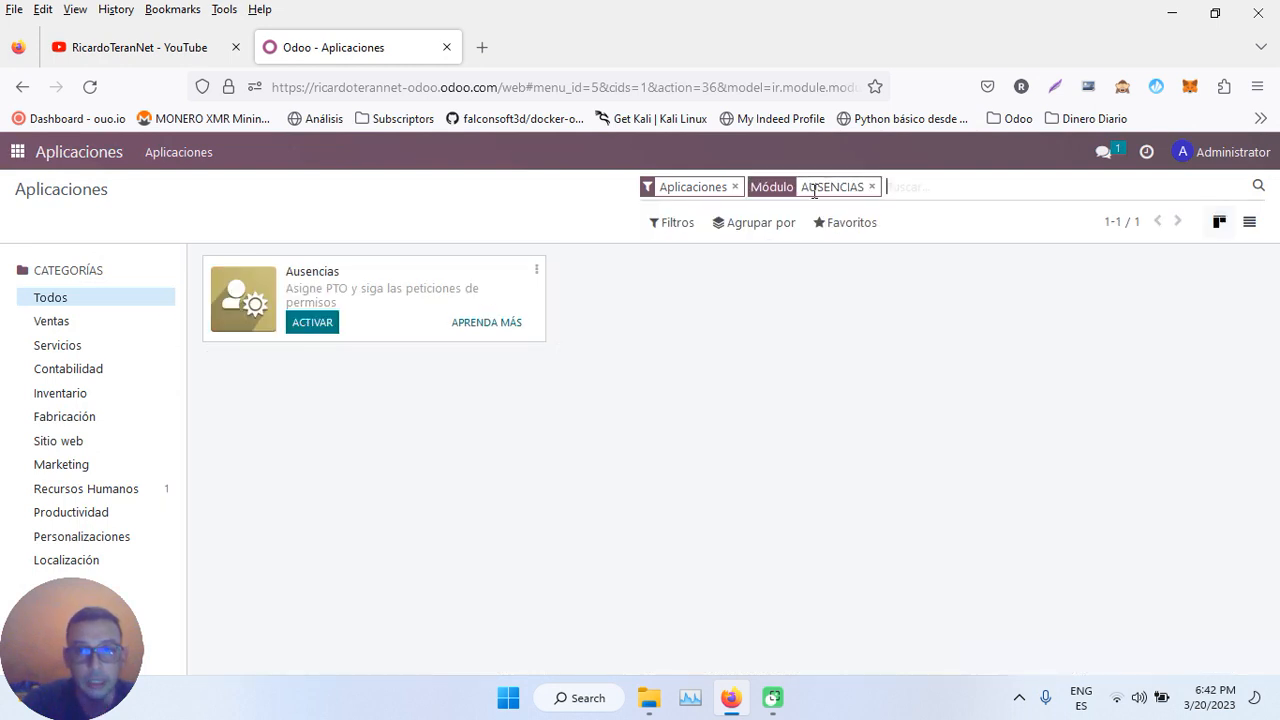
pyautogui.click(307, 322)
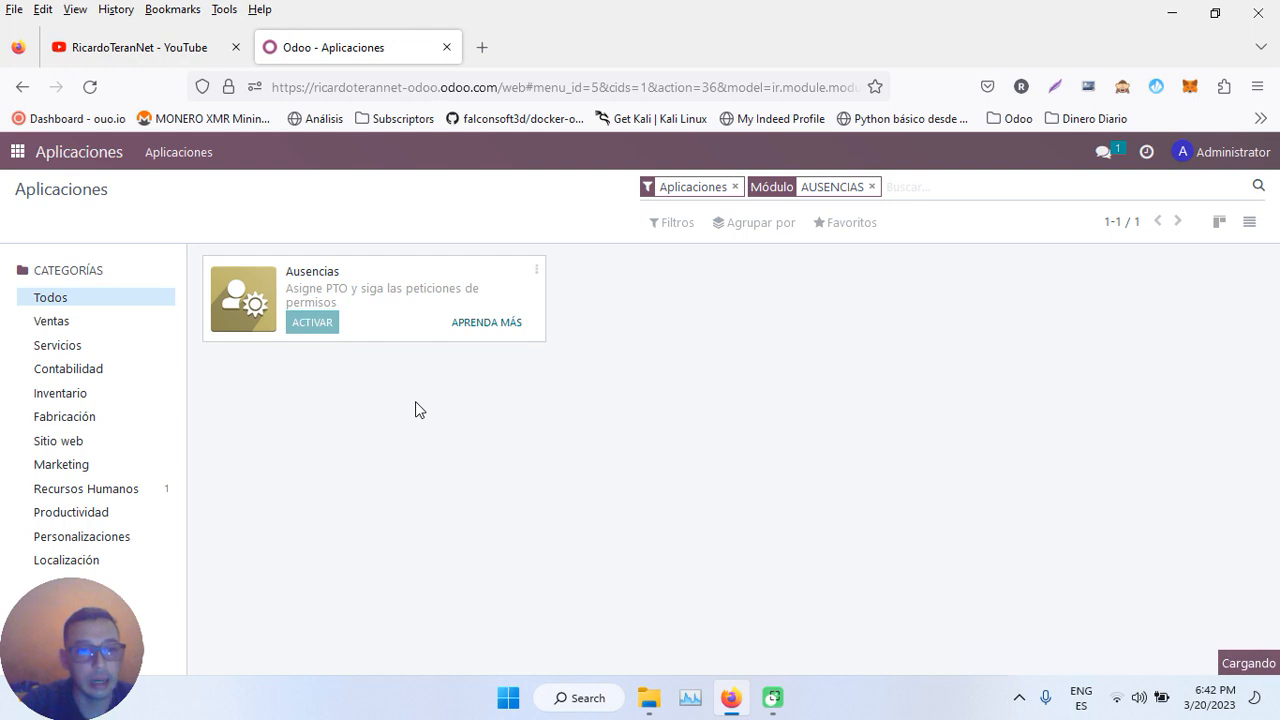
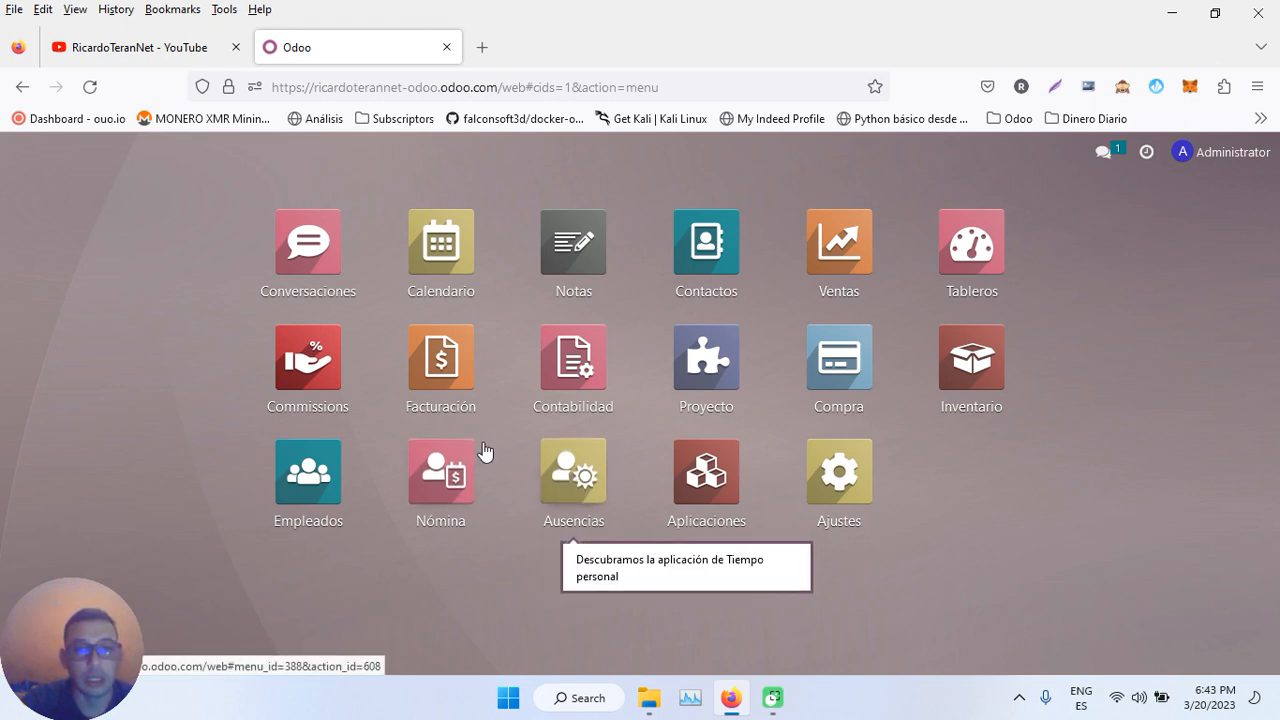
# - Open the Ausencias app and show Aprobaciones > Ausencias, the leave requests awaiting approval
pyautogui.click(572, 466)
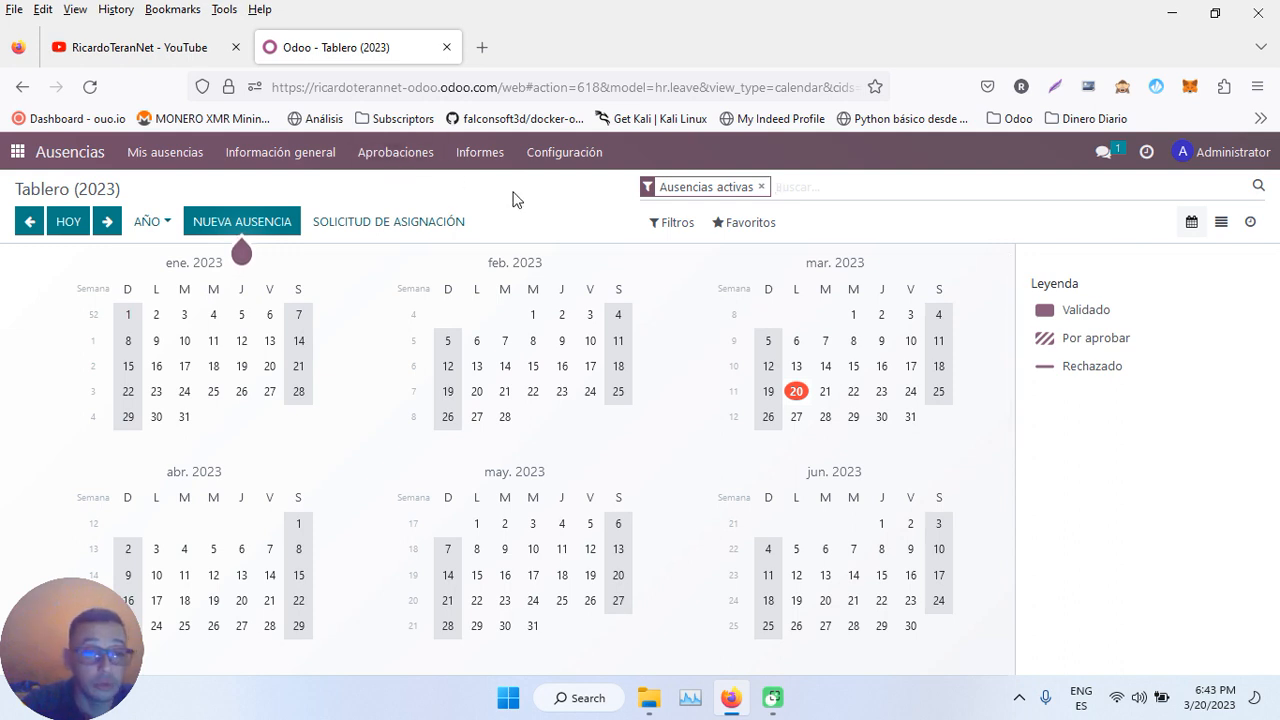
pyautogui.click(395, 152)
pyautogui.click(400, 186)
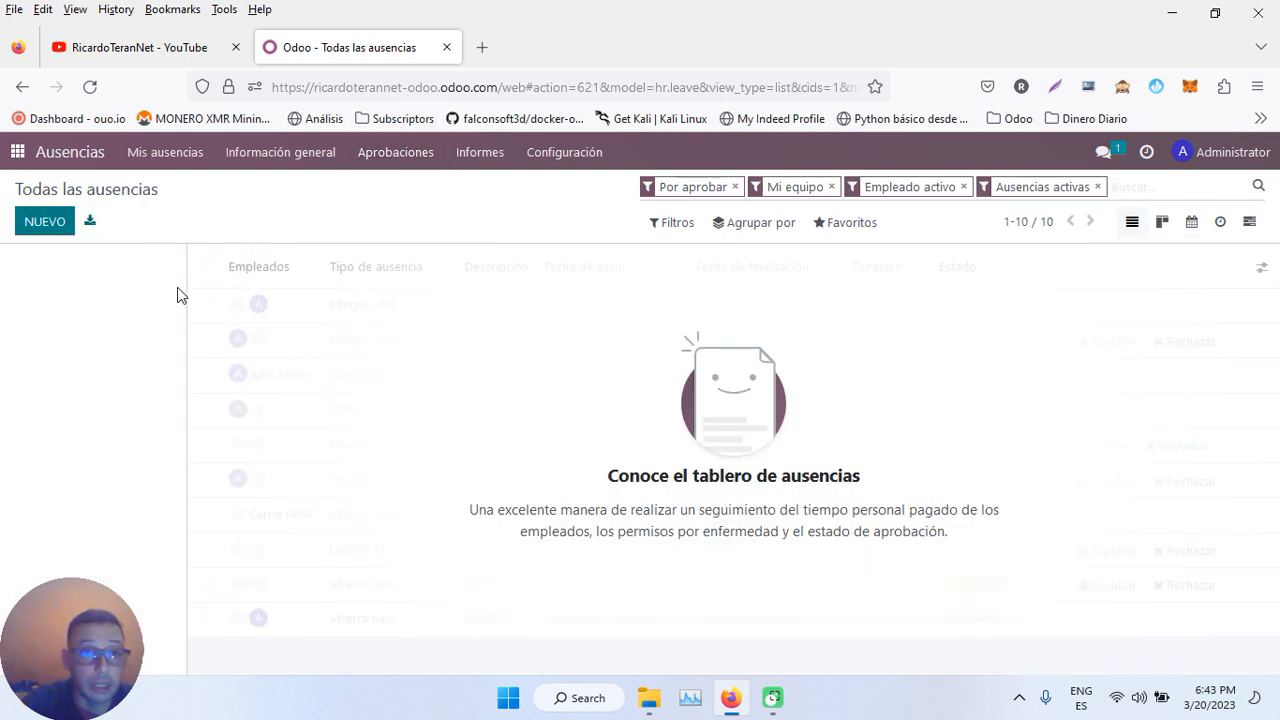
pyautogui.click(395, 155)
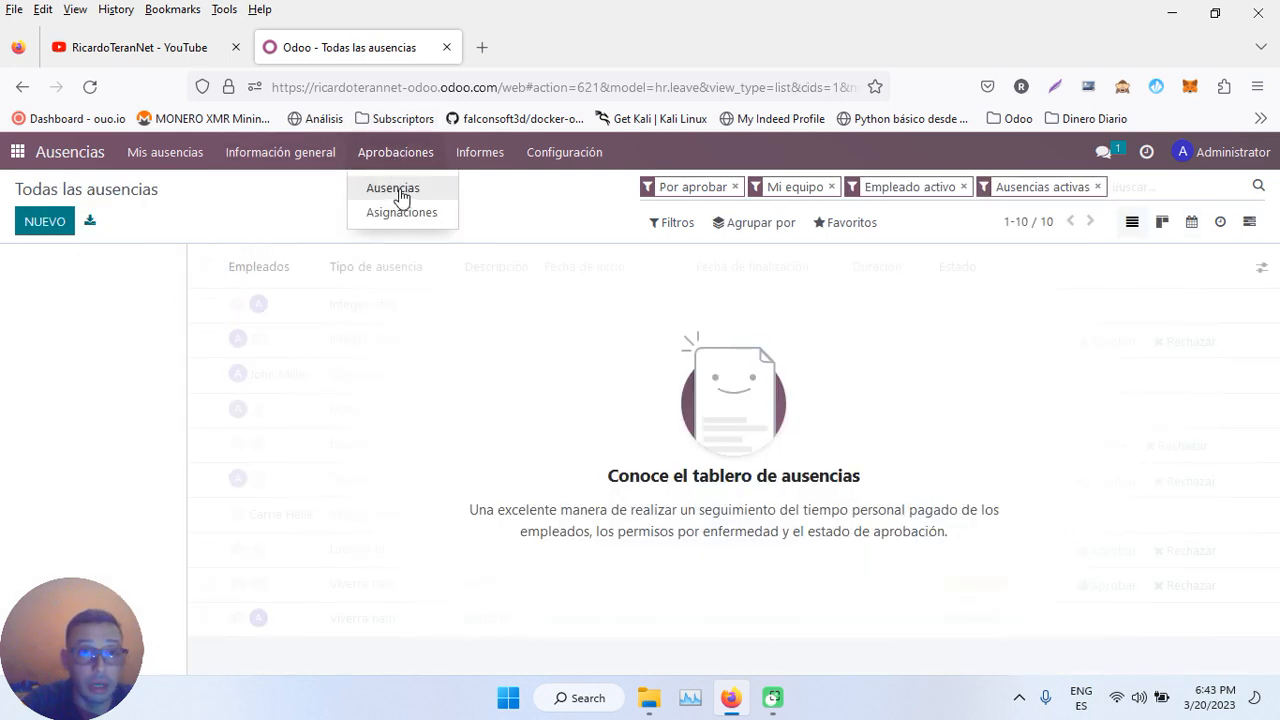
# - Start a new leave request and assign it to the employee instead of Administrator
pyautogui.click(40, 224)
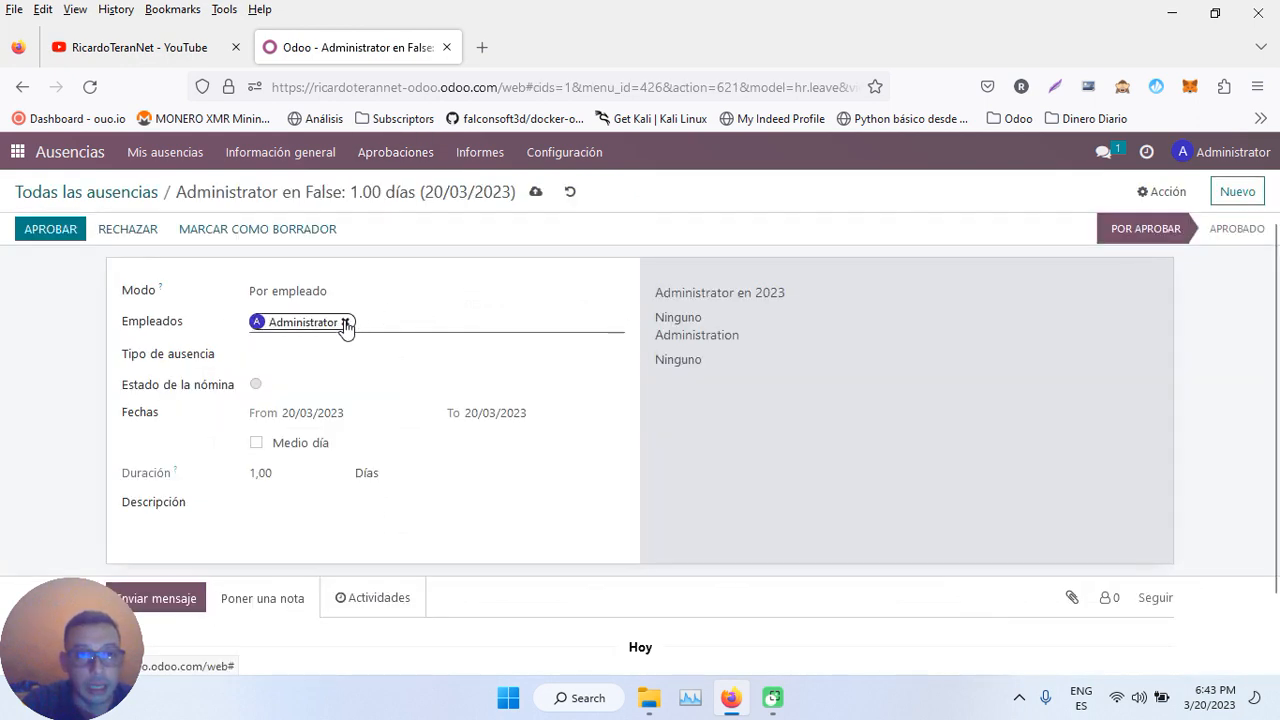
pyautogui.click(345, 323)
pyautogui.click(315, 325)
pyautogui.write('R')
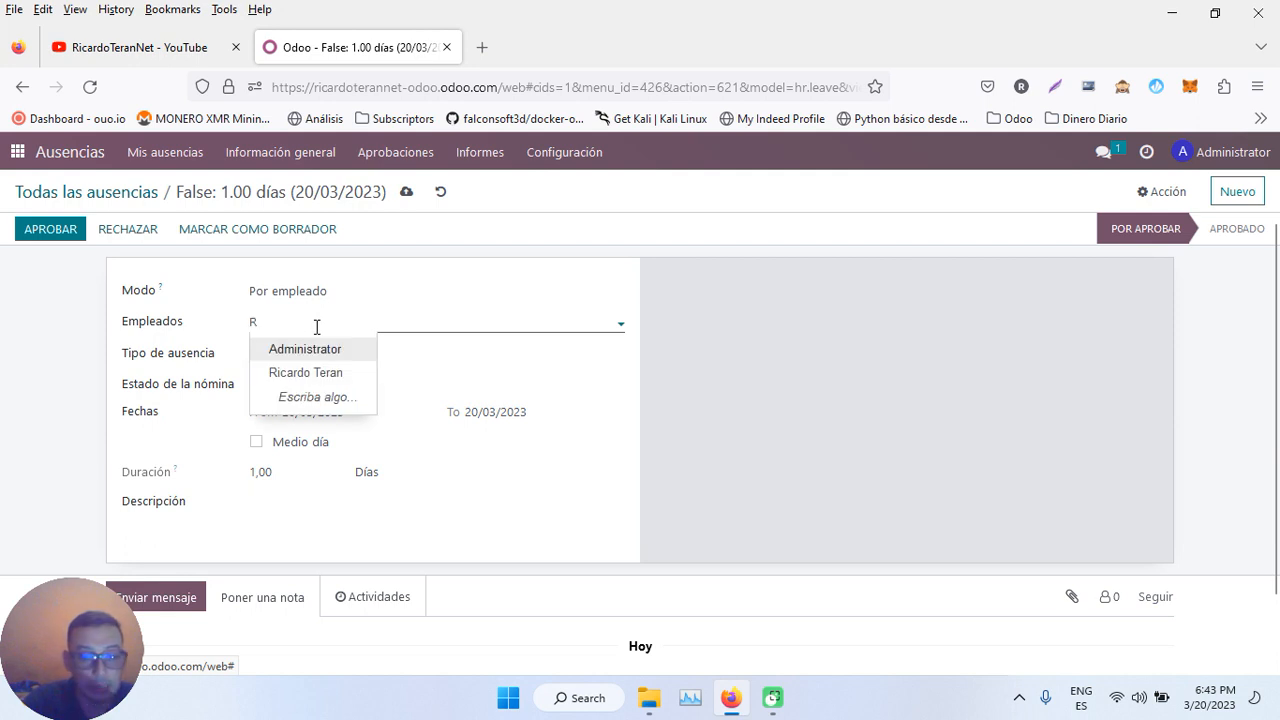
pyautogui.write('ICAR')
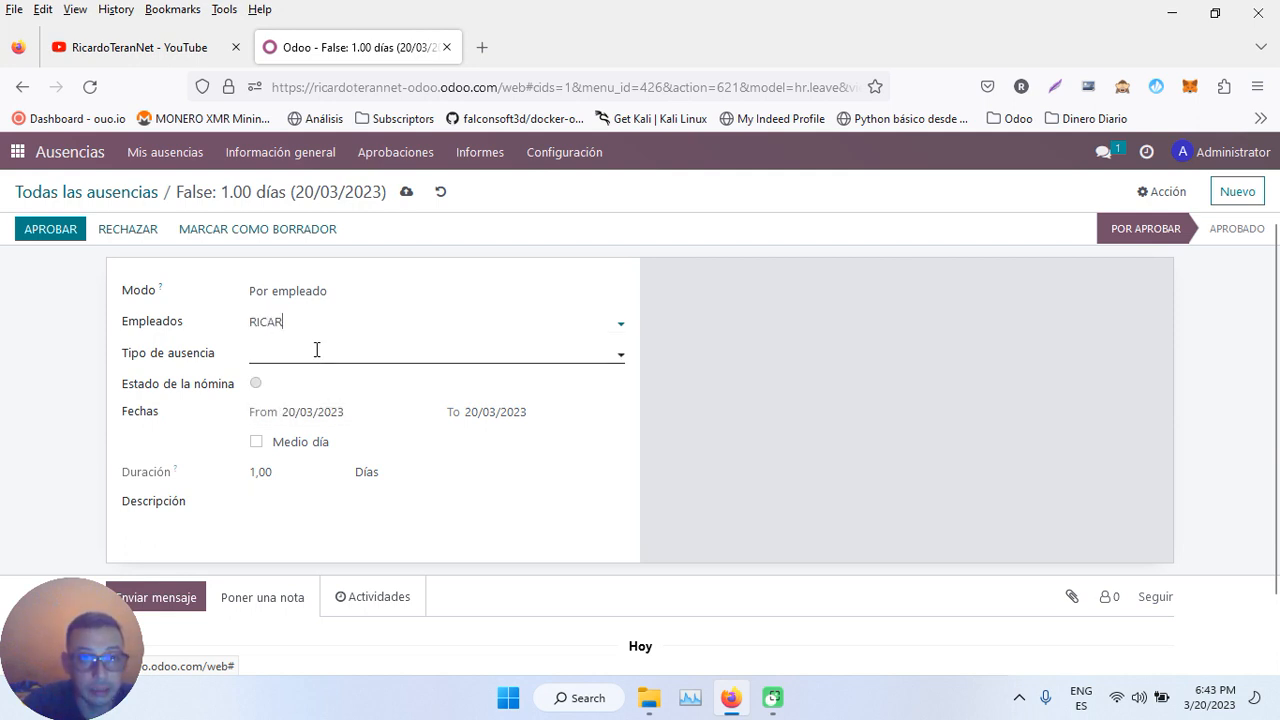
pyautogui.click(316, 349)
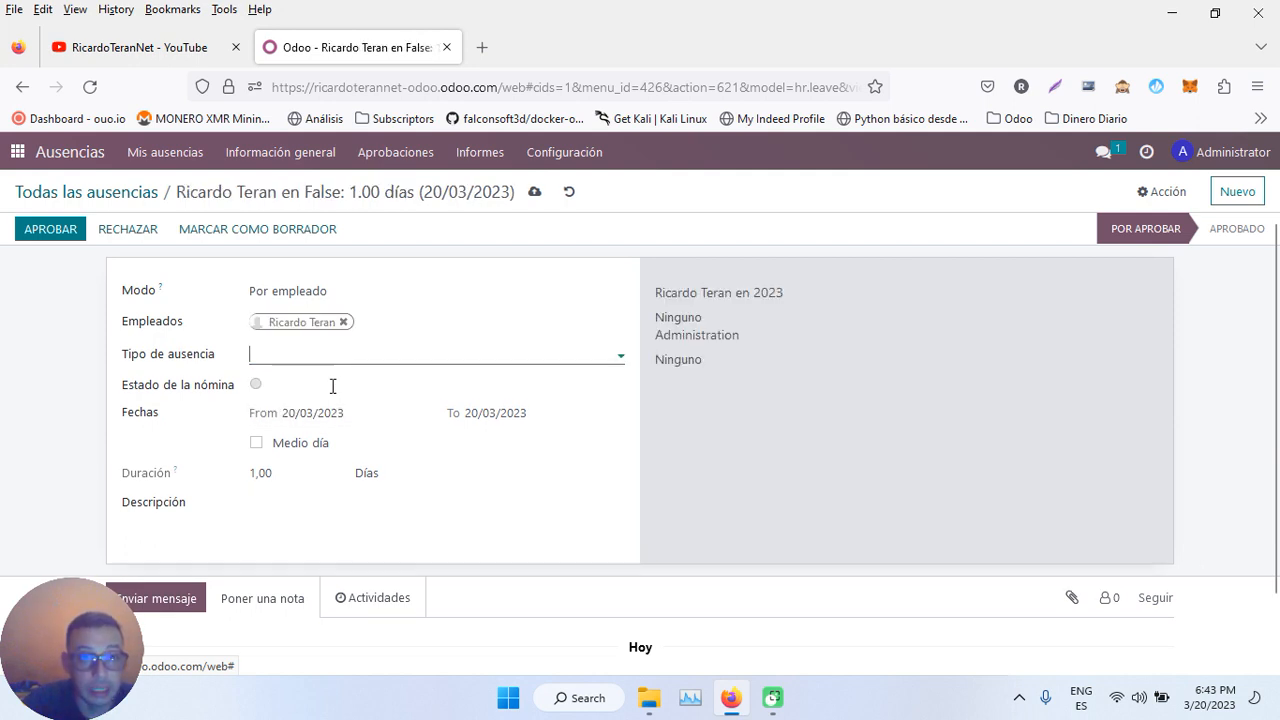
# - Describe the leave as 'NO AVISO QUE TENIA PROBLEMAS' and set its type to No pagado
pyautogui.click(620, 494)
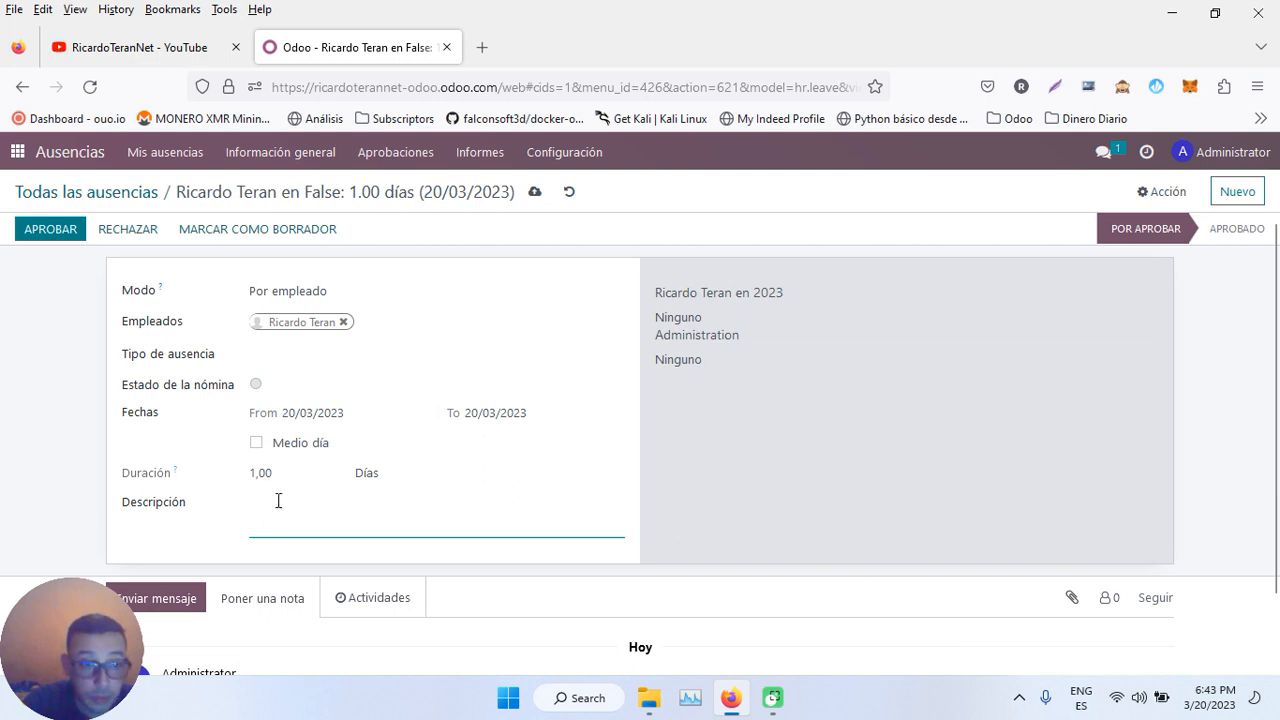
pyautogui.write('NO AVISO O')
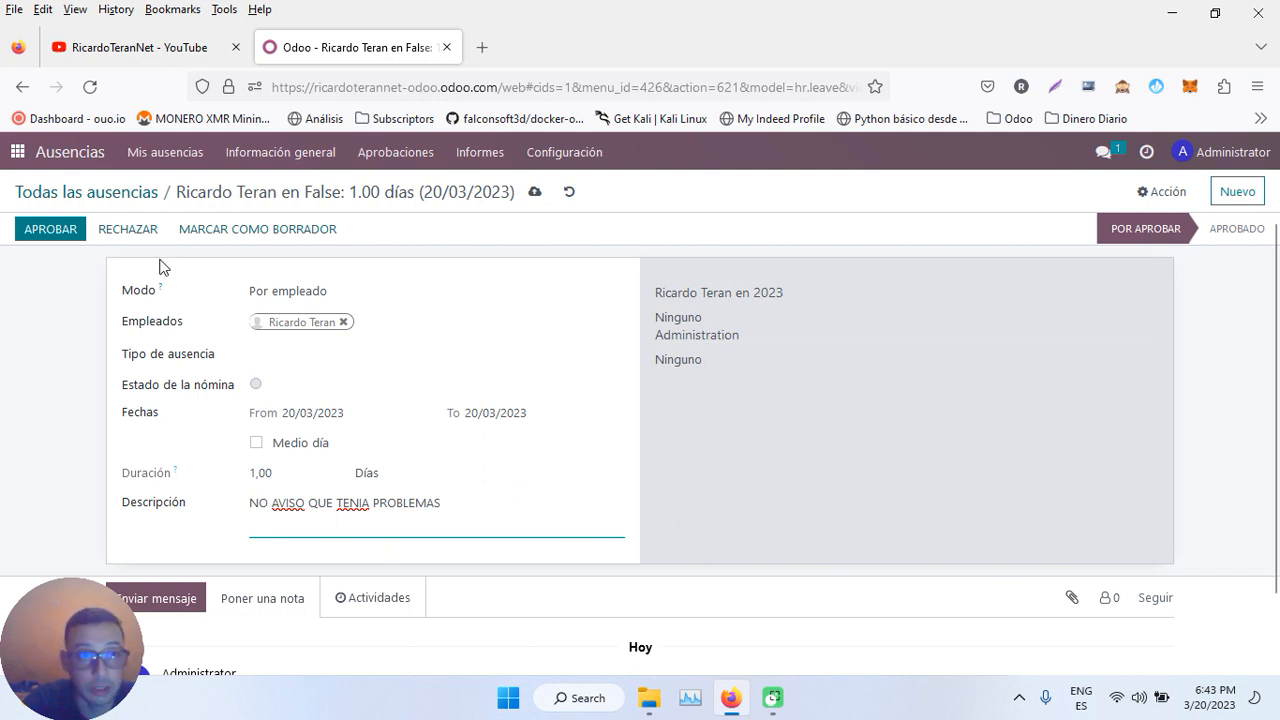
pyautogui.click(70, 236)
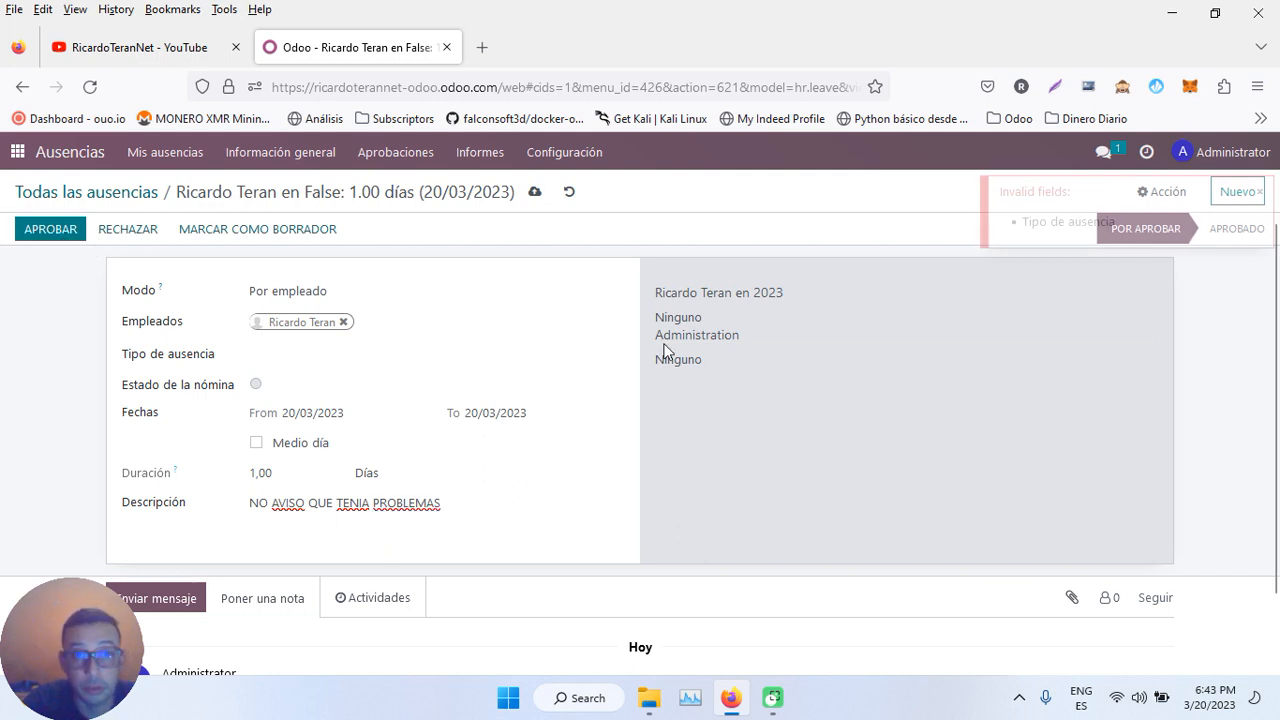
pyautogui.click(375, 361)
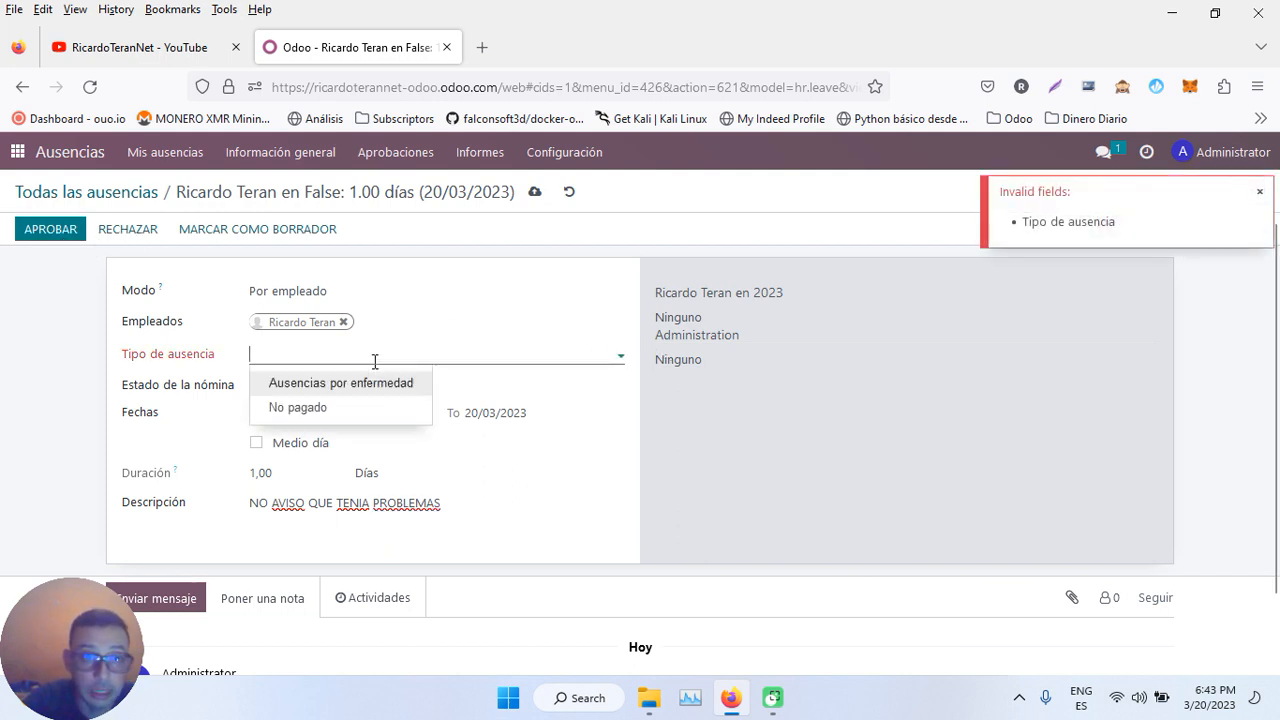
pyautogui.click(349, 408)
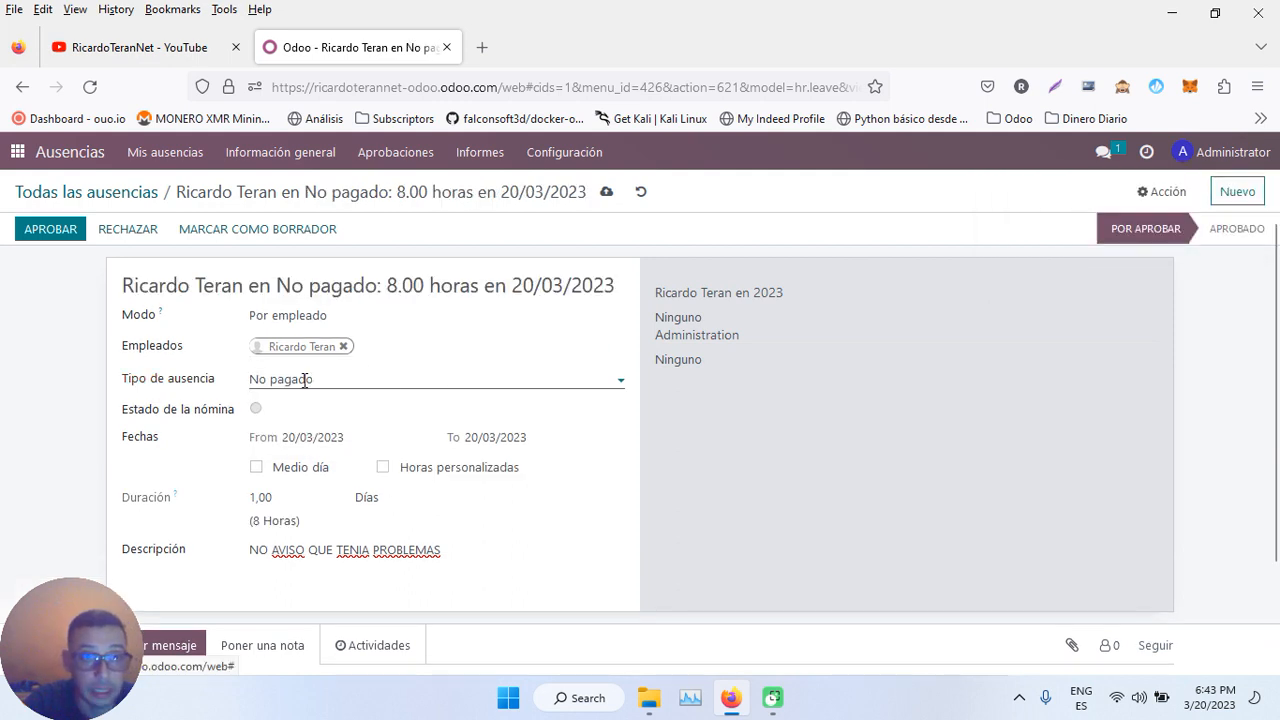
# - Approve and then validate the 20/03/2023 No pagado leave, returning to the apps menu
pyautogui.click(54, 242)
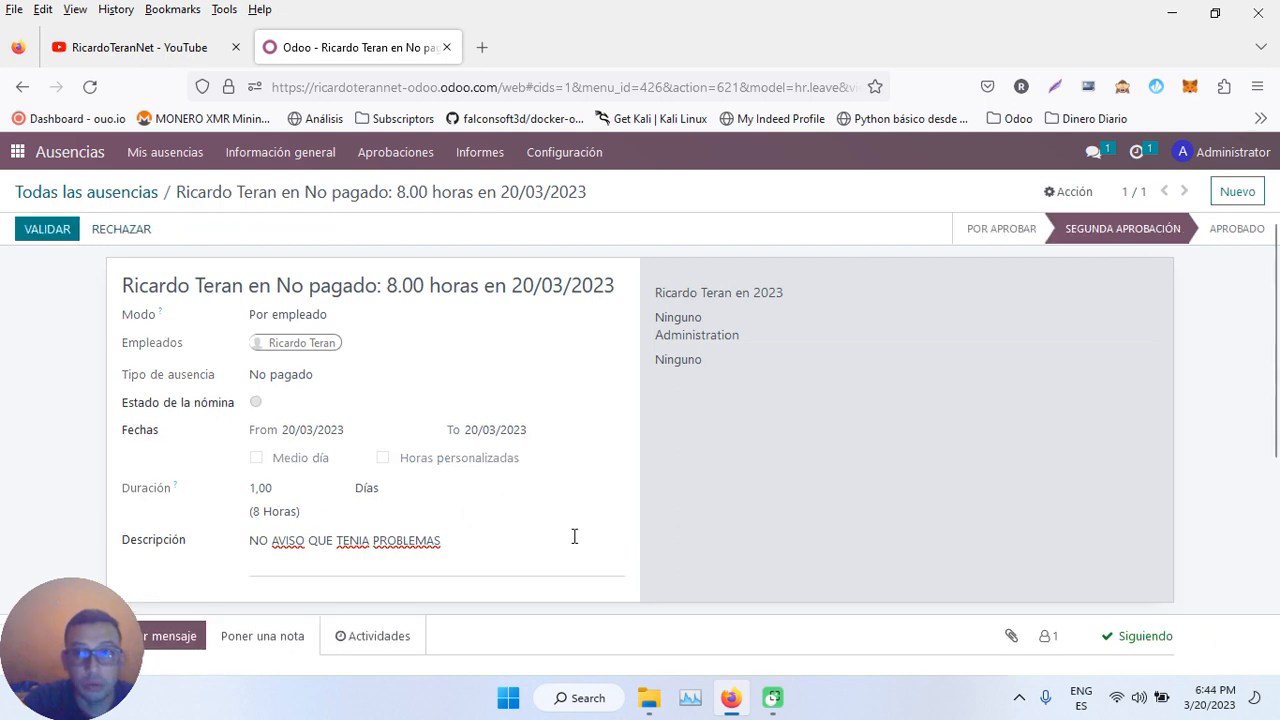
pyautogui.click(46, 230)
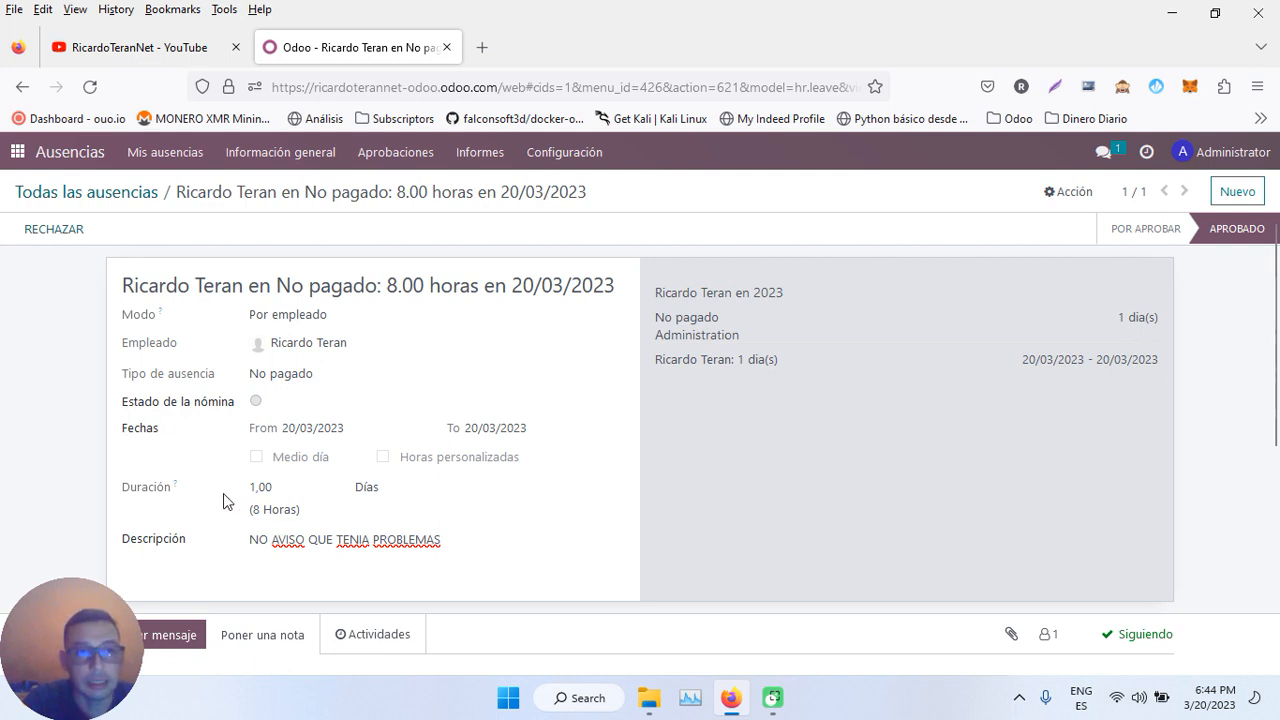
pyautogui.click(17, 153)
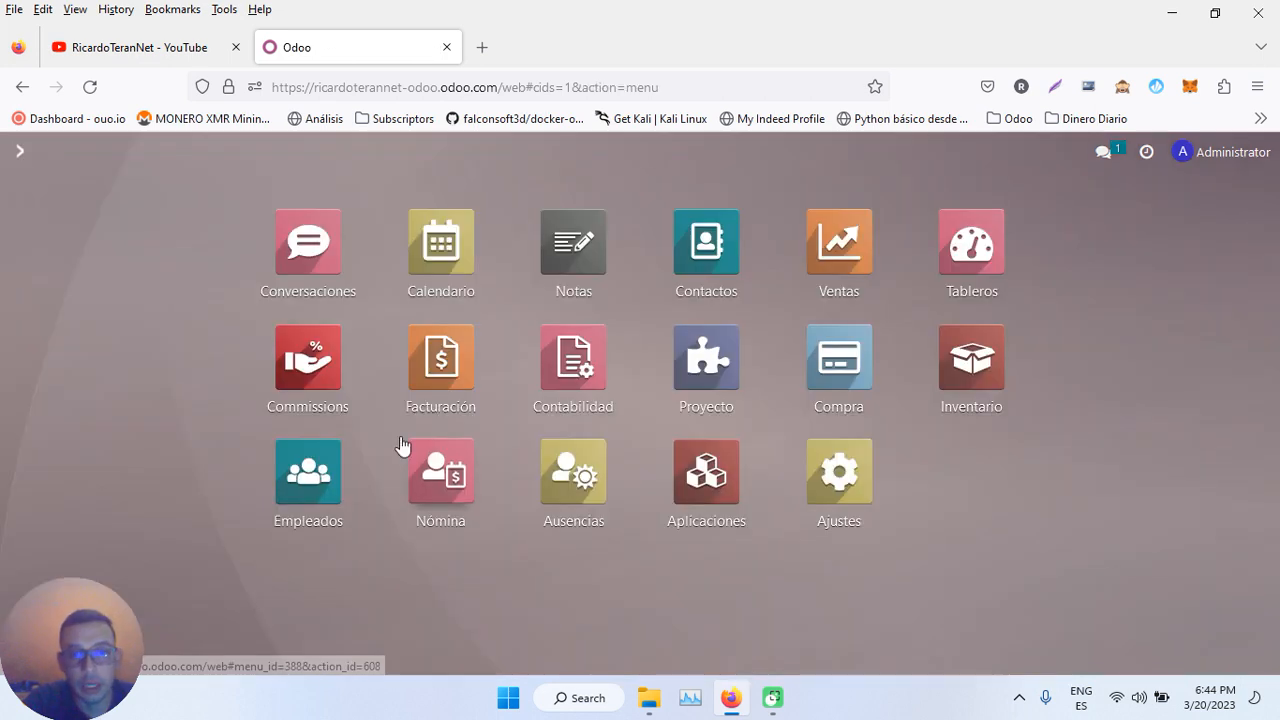
# - Open payslip SLIP/001 from the Nómina payslips to be paid and view its salary lines
pyautogui.click(451, 462)
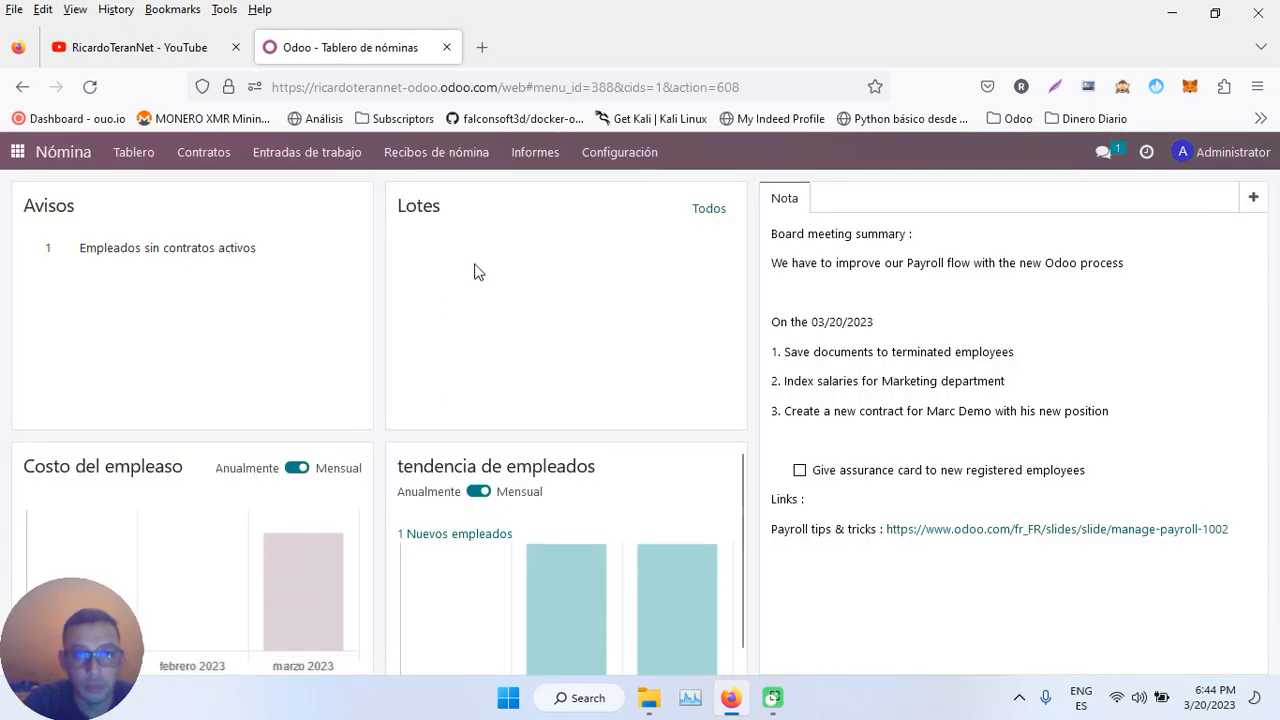
pyautogui.click(420, 152)
pyautogui.click(406, 181)
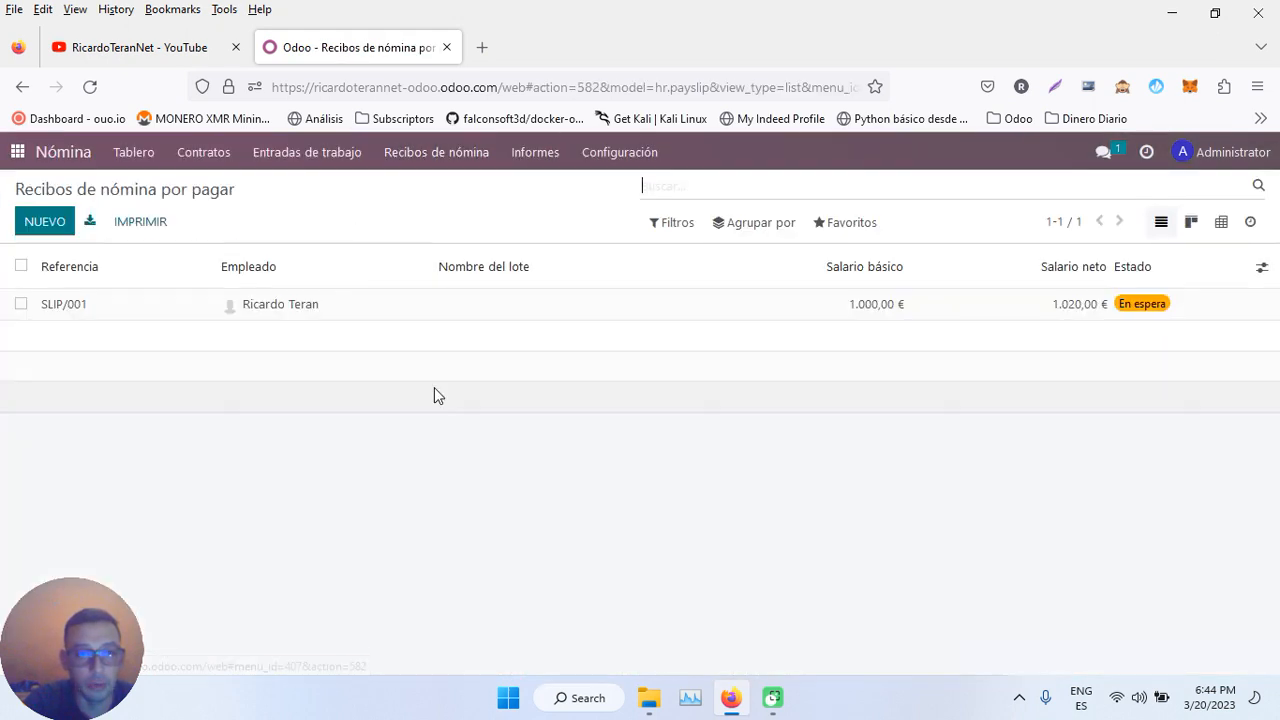
pyautogui.click(349, 316)
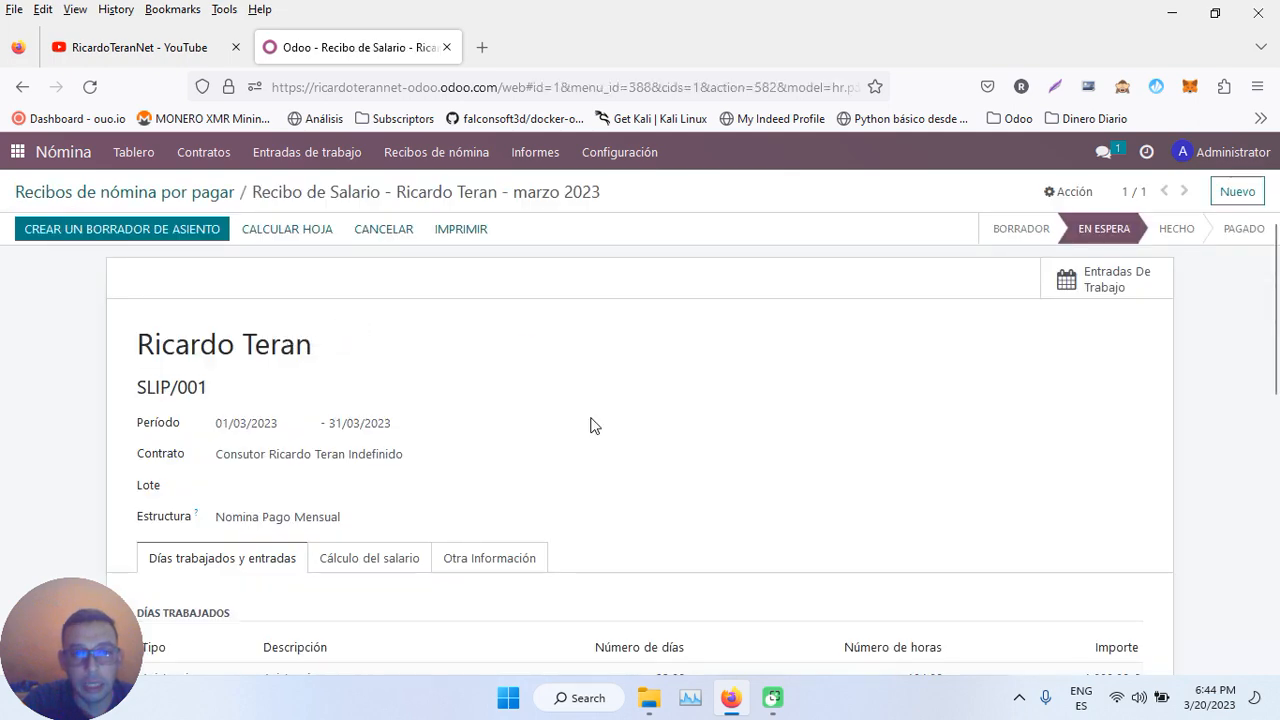
pyautogui.click(373, 558)
pyautogui.scroll(-3, 373, 560)
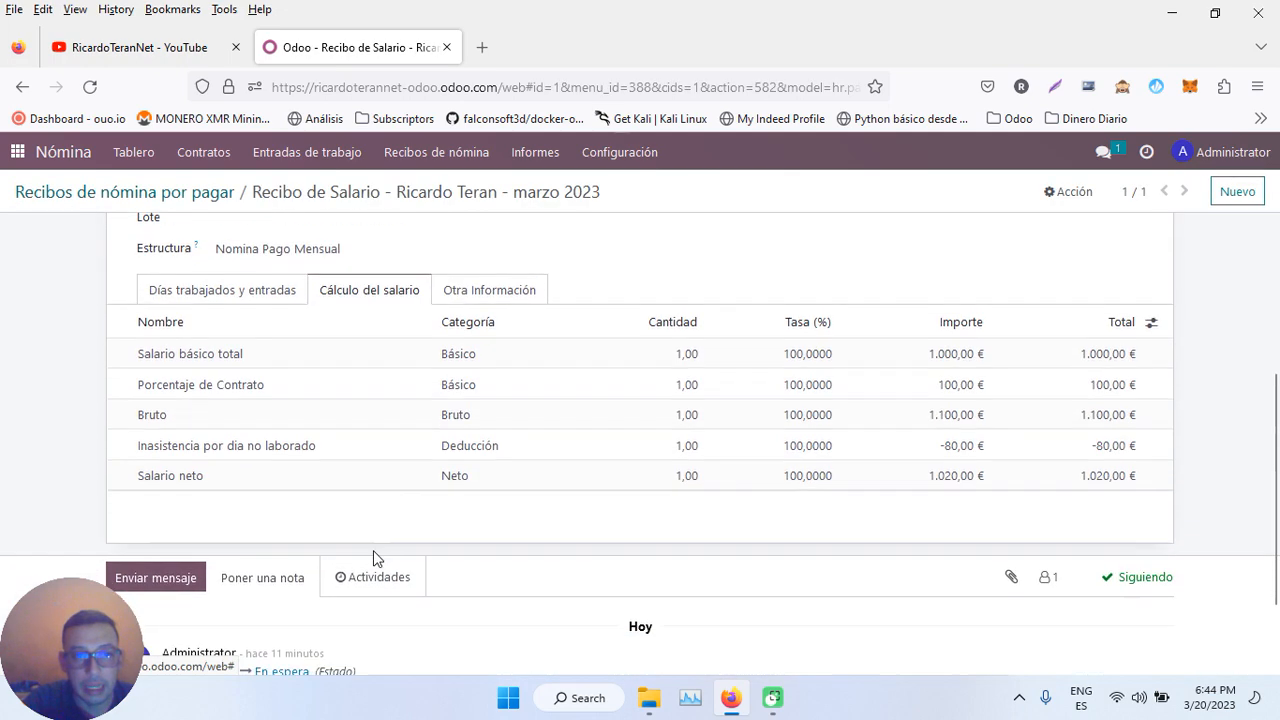
pyautogui.scroll(3, 373, 558)
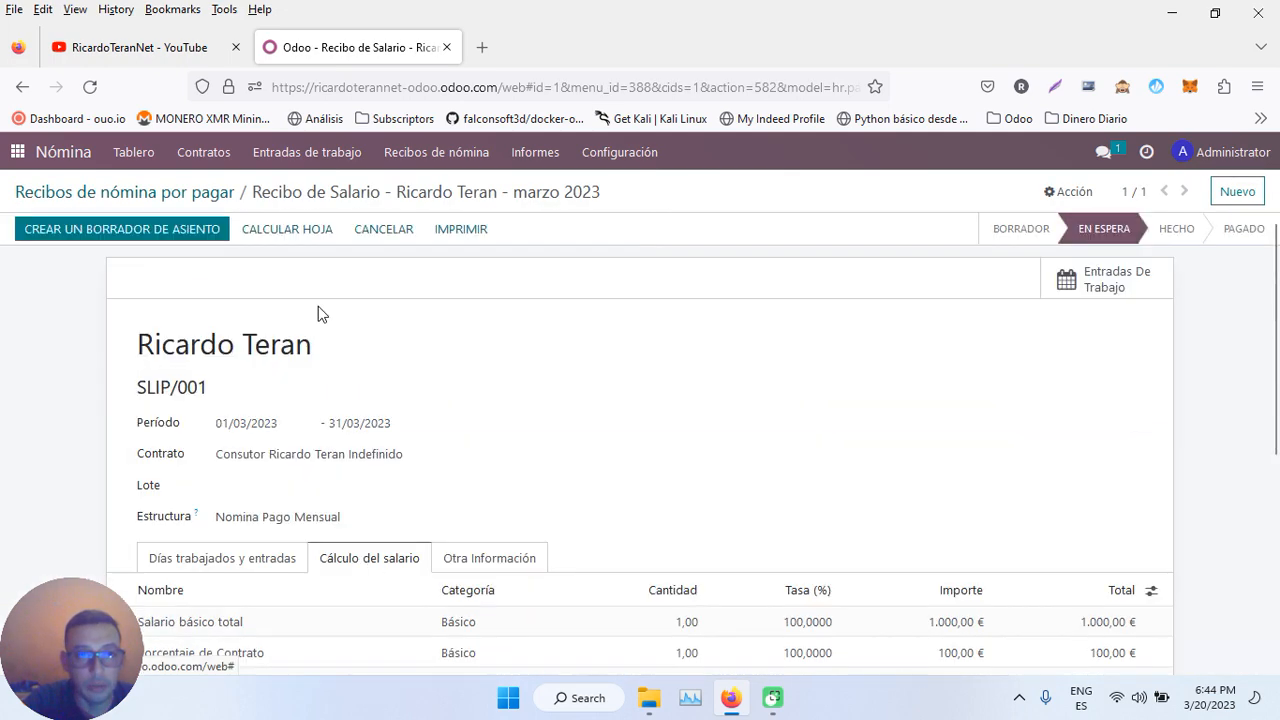
# - Recompute SLIP/001 and review its worked days and other entries
pyautogui.click(294, 232)
pyautogui.scroll(-3, 553, 362)
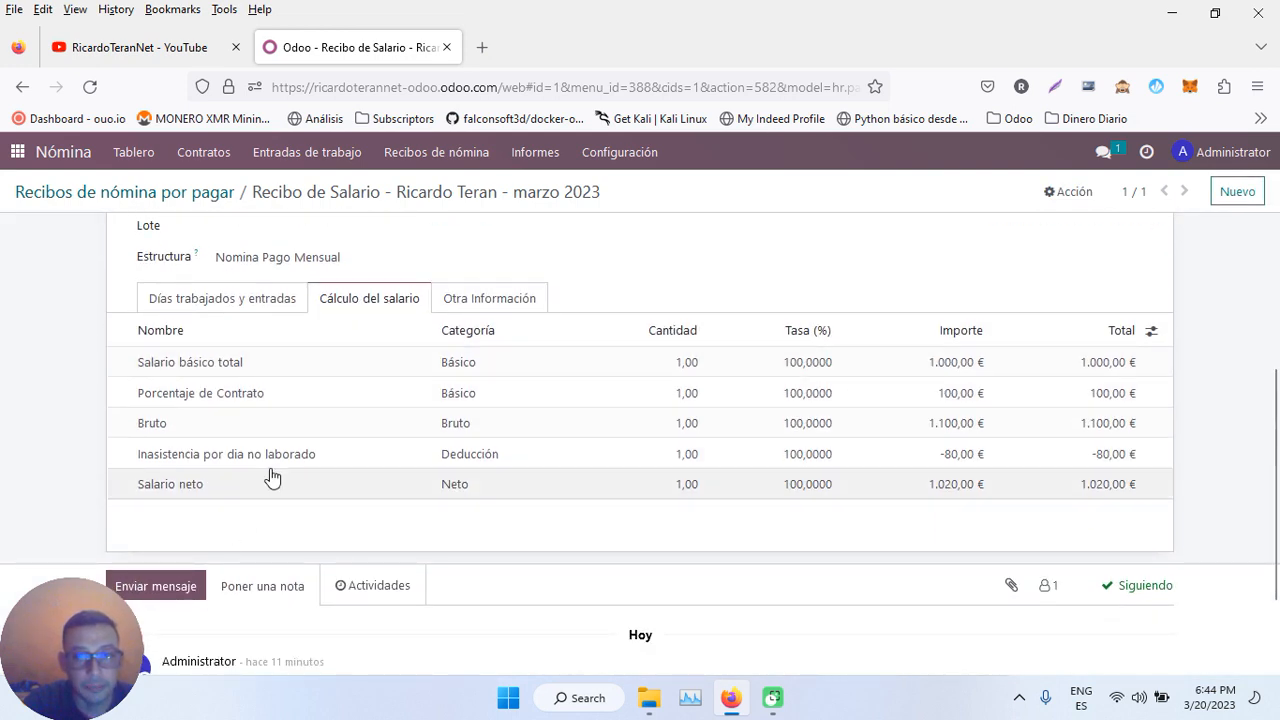
pyautogui.click(252, 302)
pyautogui.scroll(-1, 277, 432)
pyautogui.scroll(2, 275, 432)
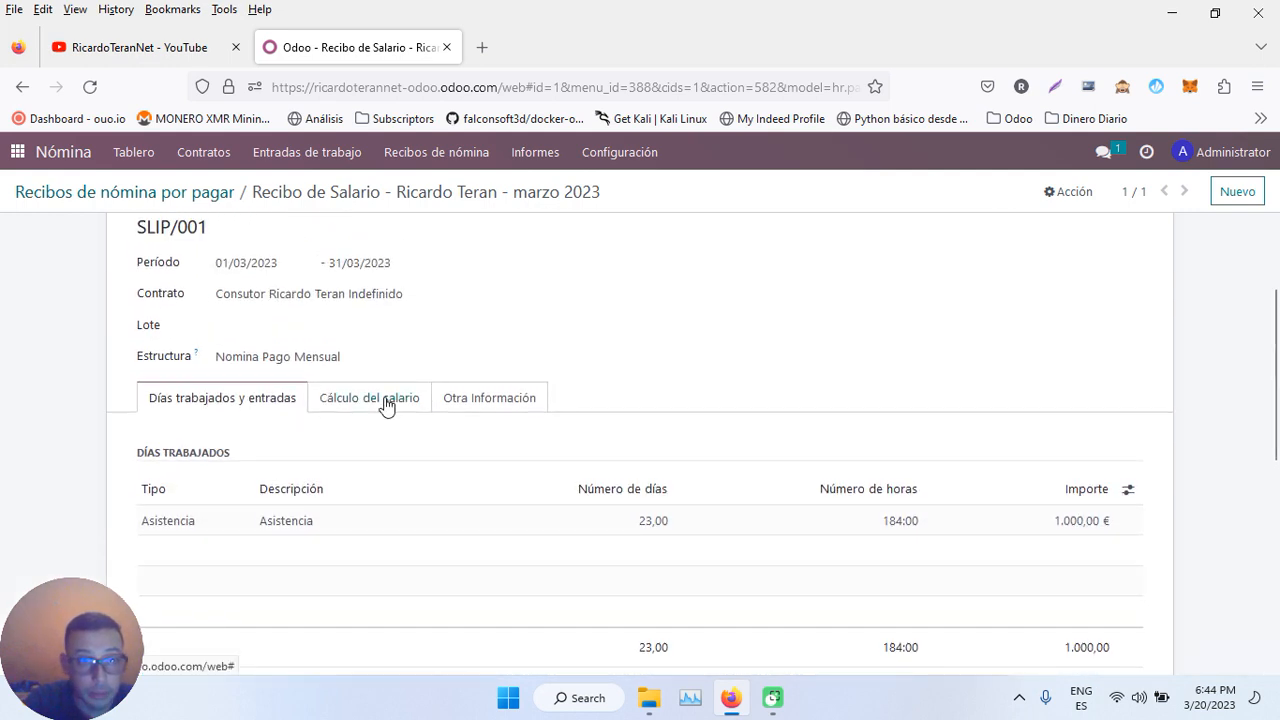
pyautogui.scroll(2, 401, 313)
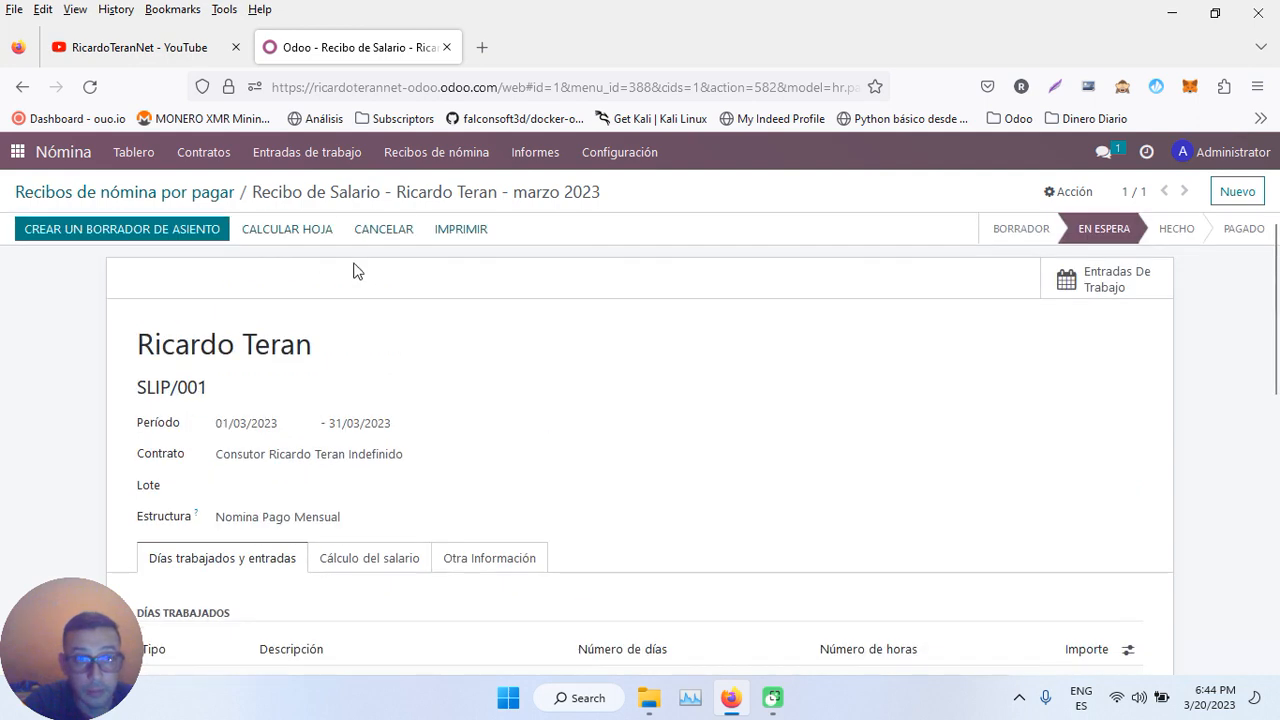
# - Recompute SLIP/001 again, showing the 80,00 Inasistencia deduction and 1.020,00 € net, then leave it
pyautogui.click(299, 230)
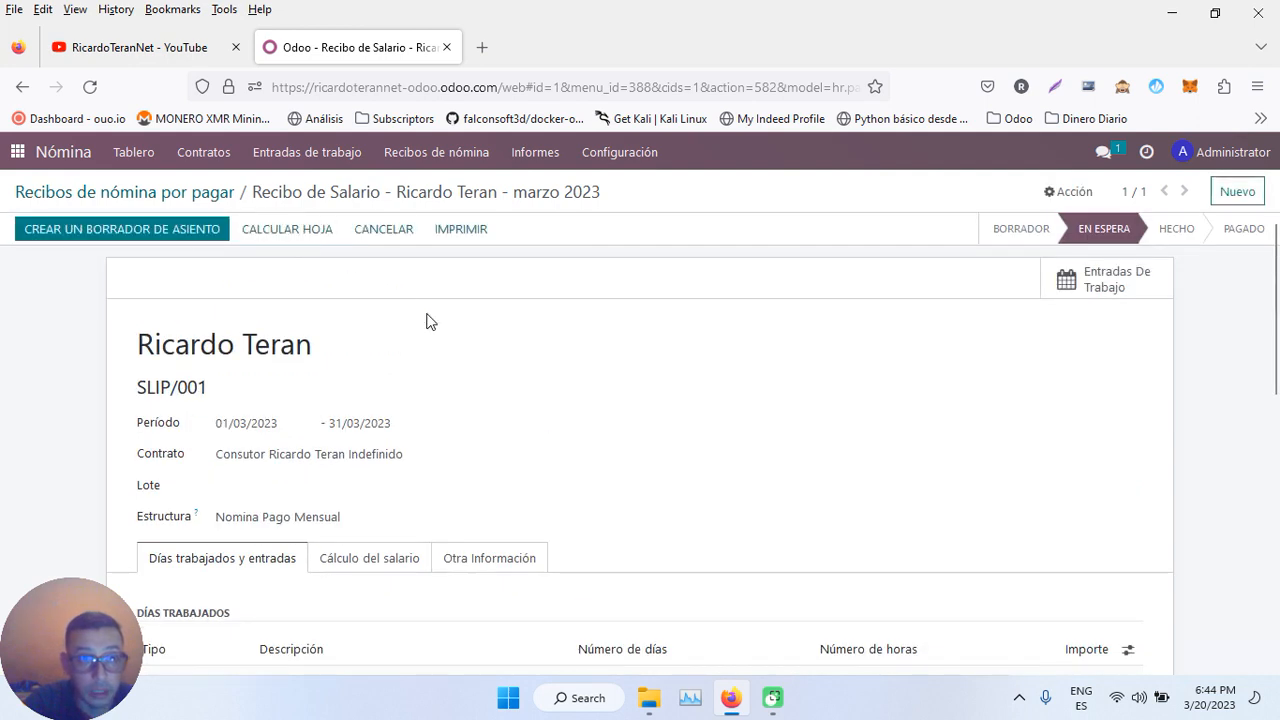
pyautogui.scroll(-3, 430, 350)
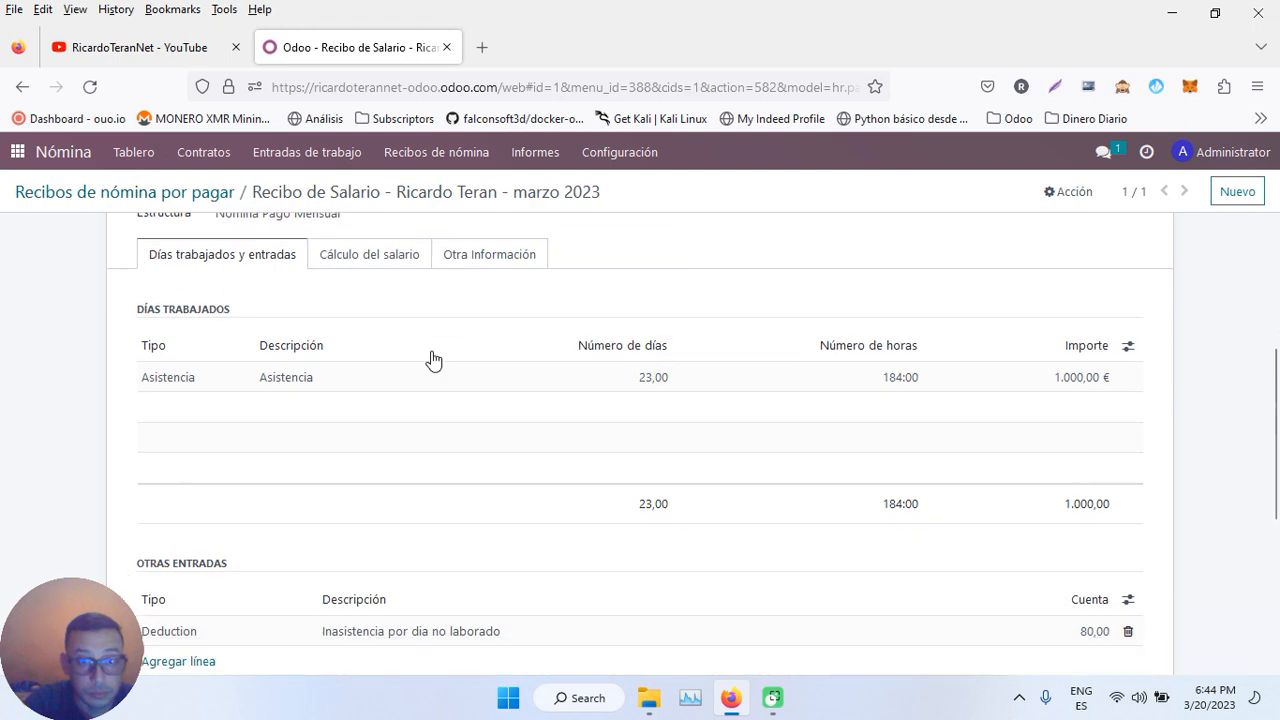
pyautogui.scroll(-1, 433, 359)
pyautogui.scroll(3, 433, 359)
pyautogui.scroll(1, 432, 358)
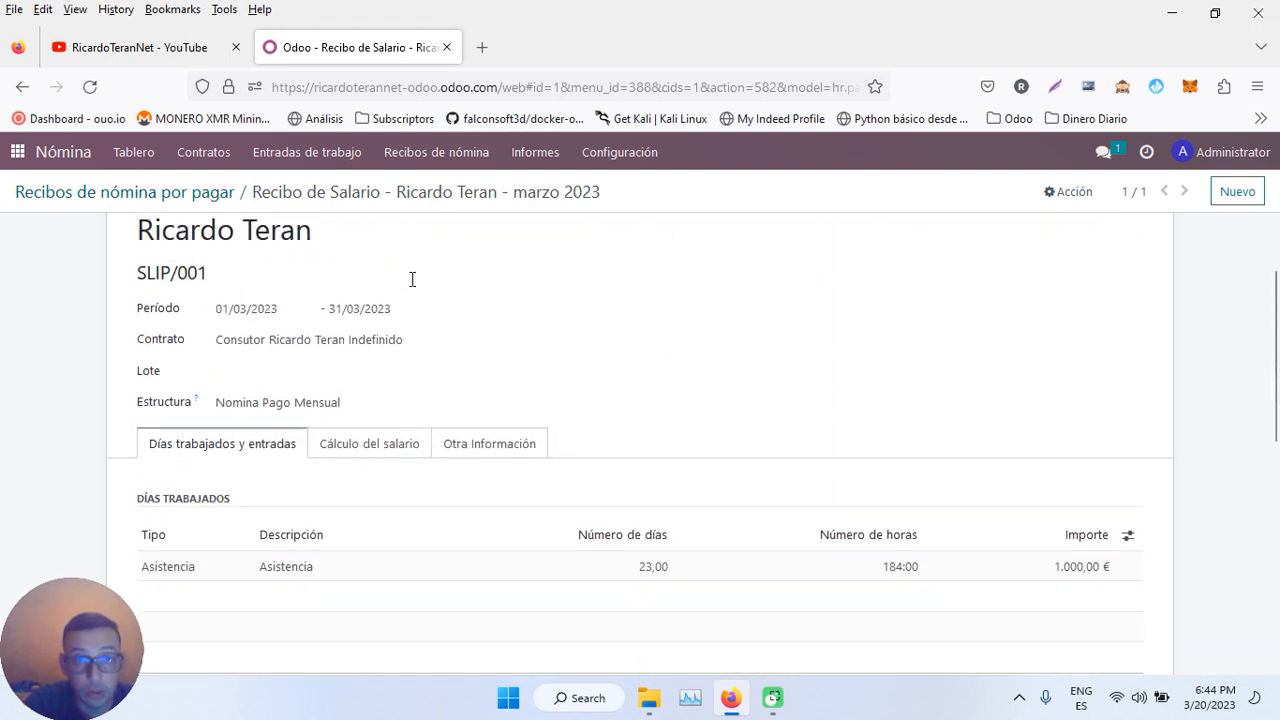
pyautogui.click(18, 152)
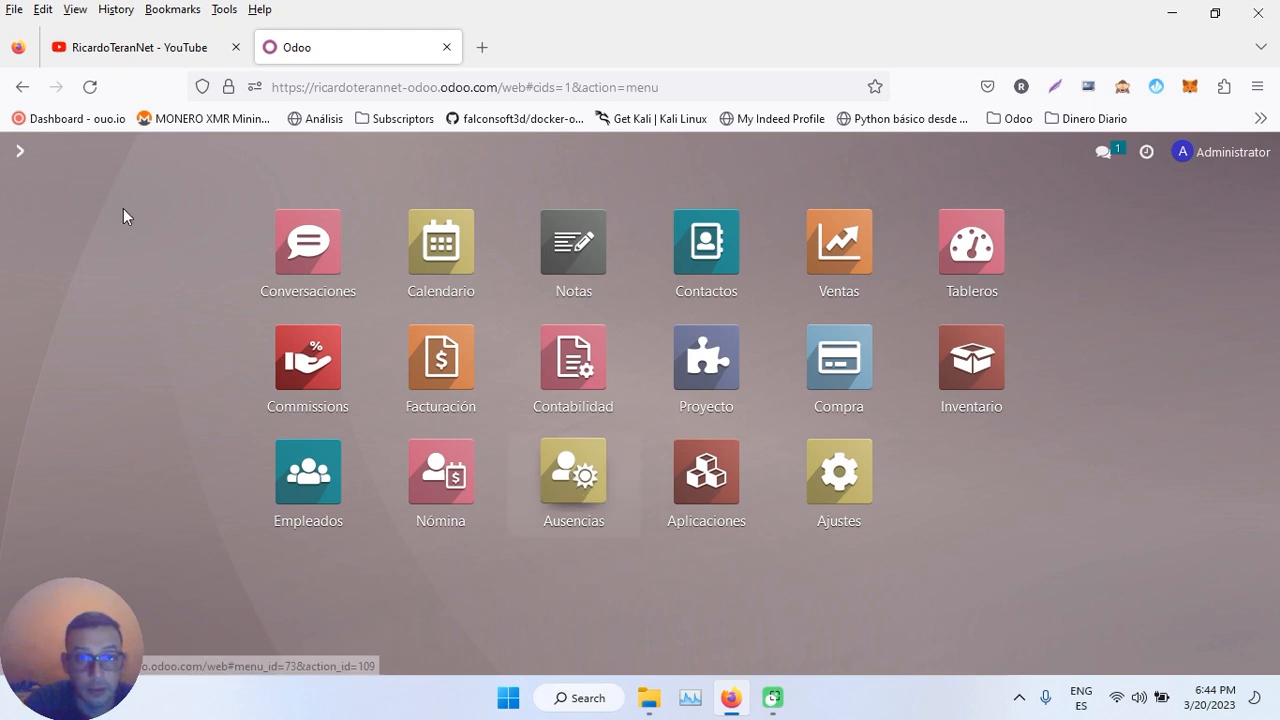
pyautogui.press('Return')
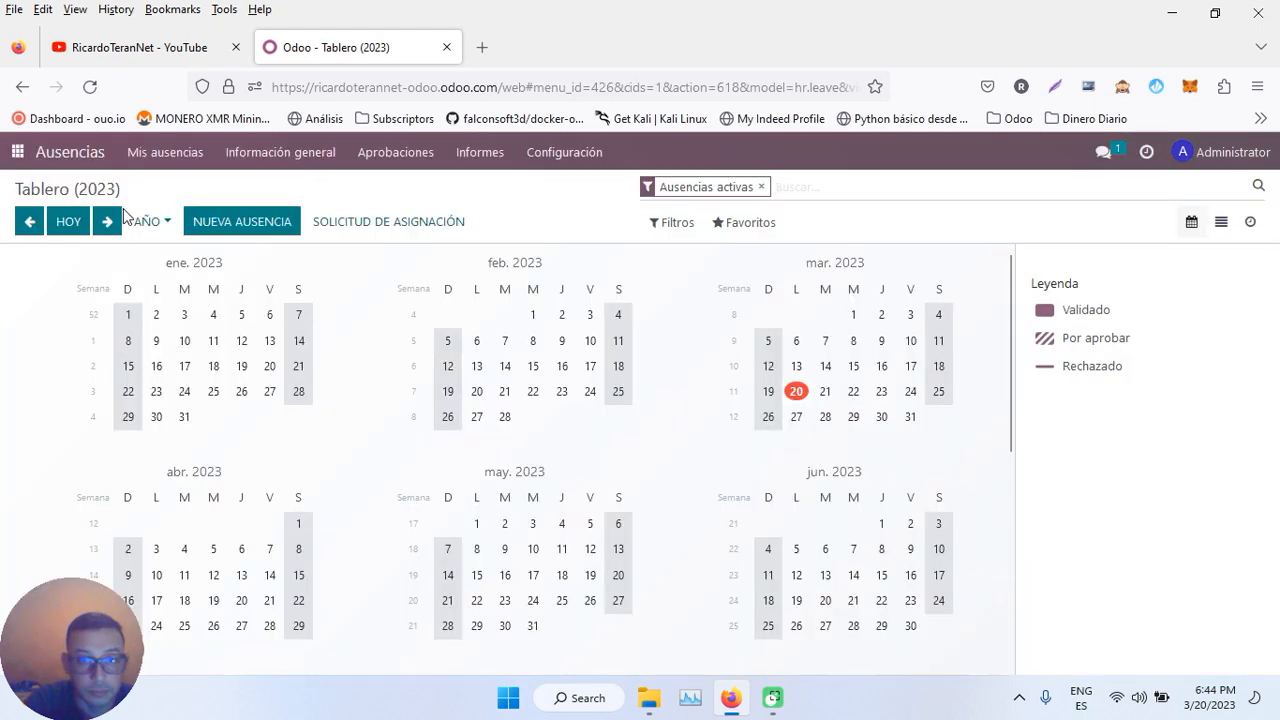
pyautogui.click(381, 166)
pyautogui.click(390, 188)
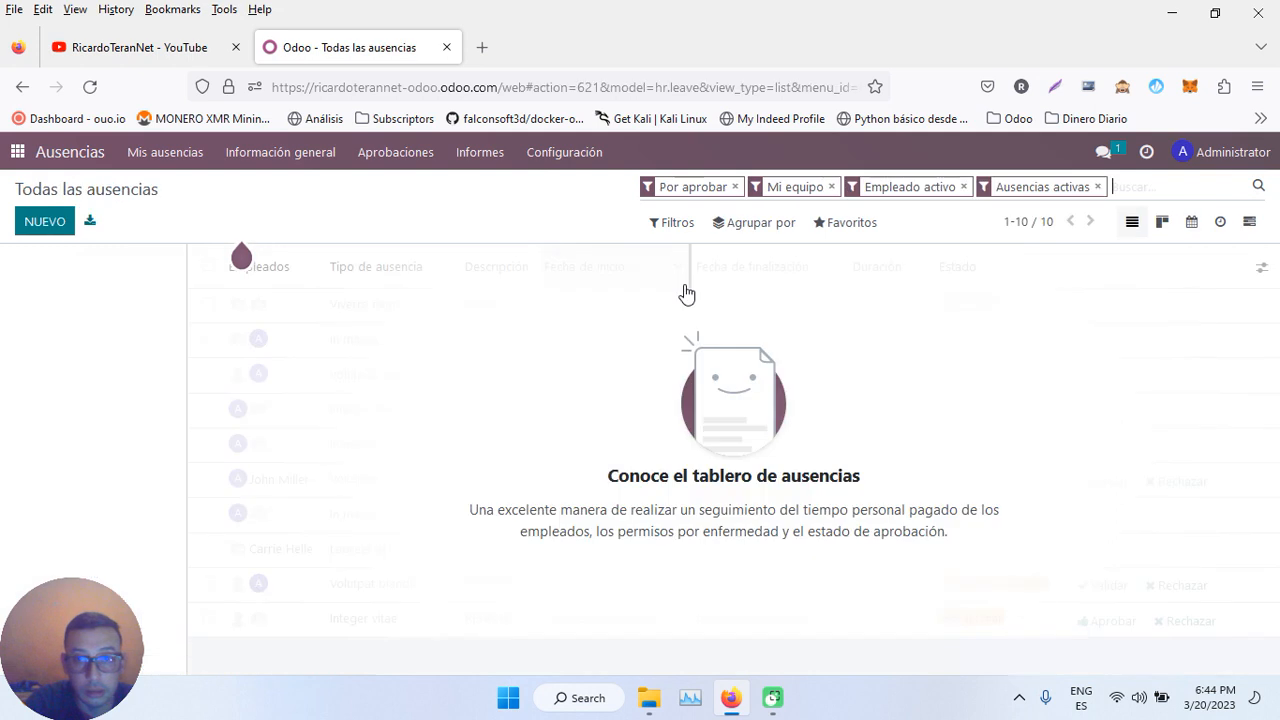
pyautogui.click(1099, 186)
pyautogui.click(964, 187)
pyautogui.click(832, 188)
pyautogui.click(734, 188)
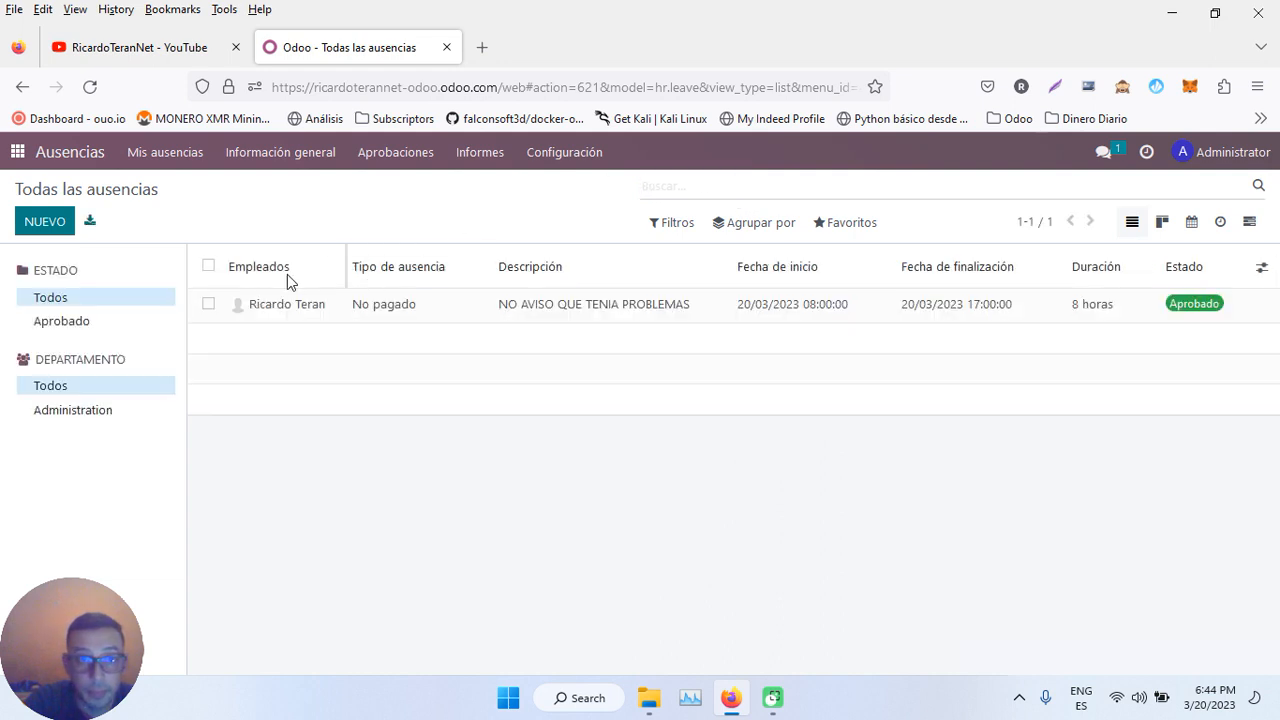
pyautogui.click(586, 312)
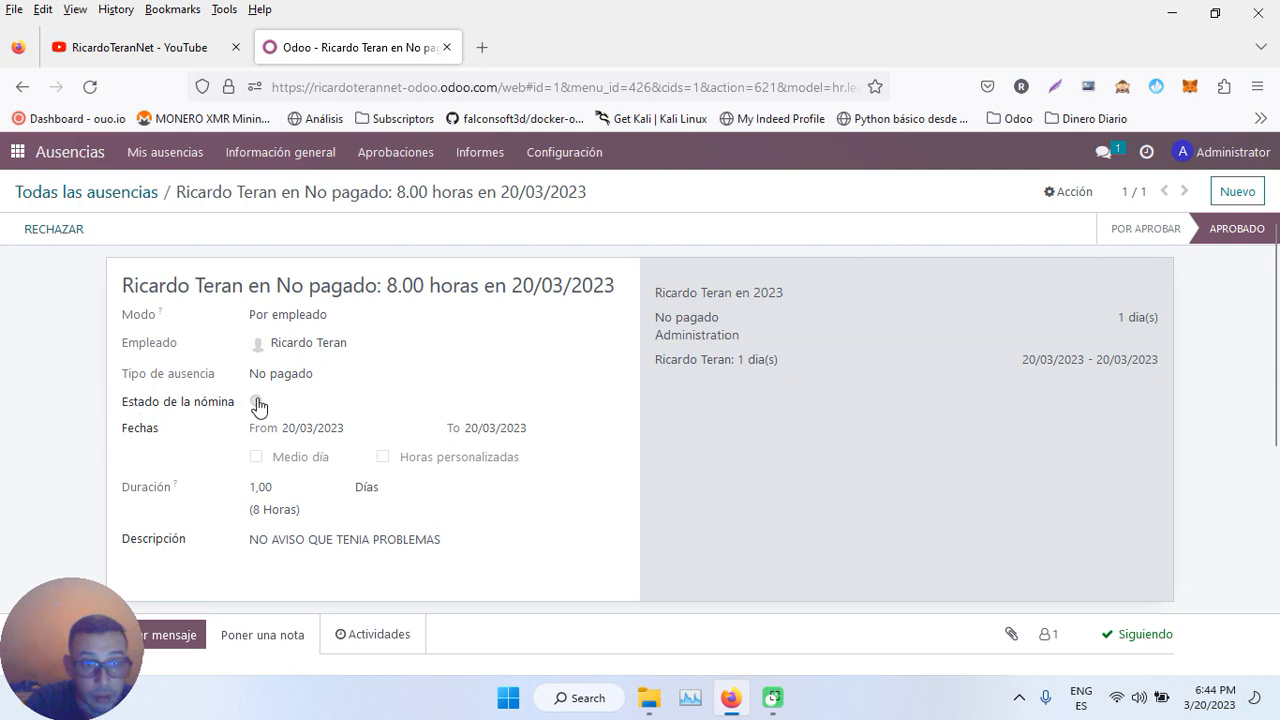
pyautogui.click(1060, 191)
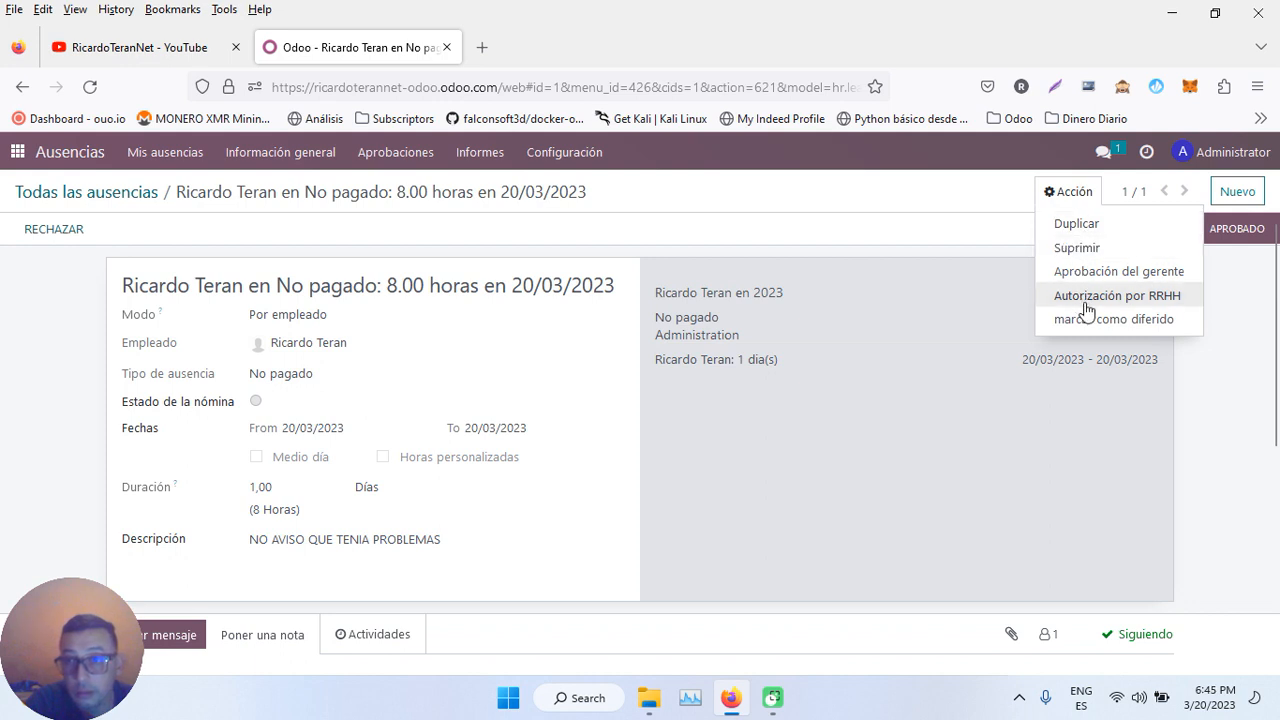
pyautogui.click(837, 240)
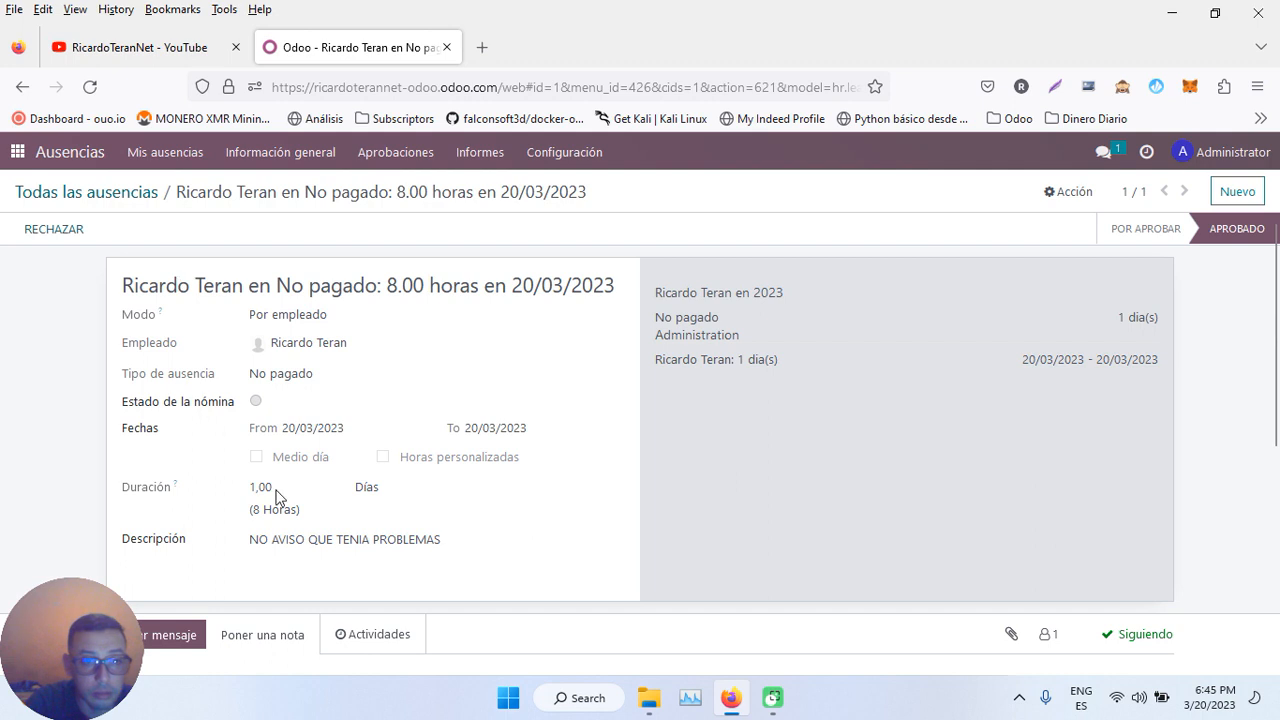
pyautogui.scroll(-3, 277, 497)
pyautogui.scroll(3, 277, 497)
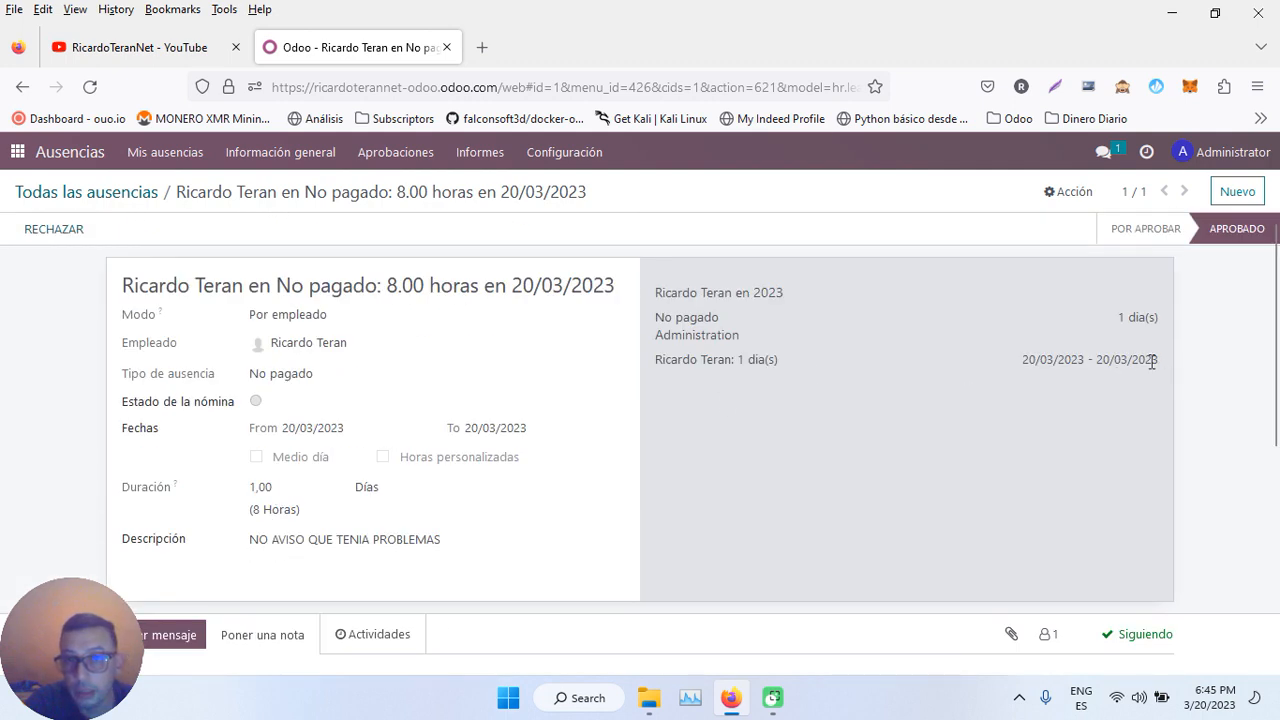
pyautogui.click(17, 152)
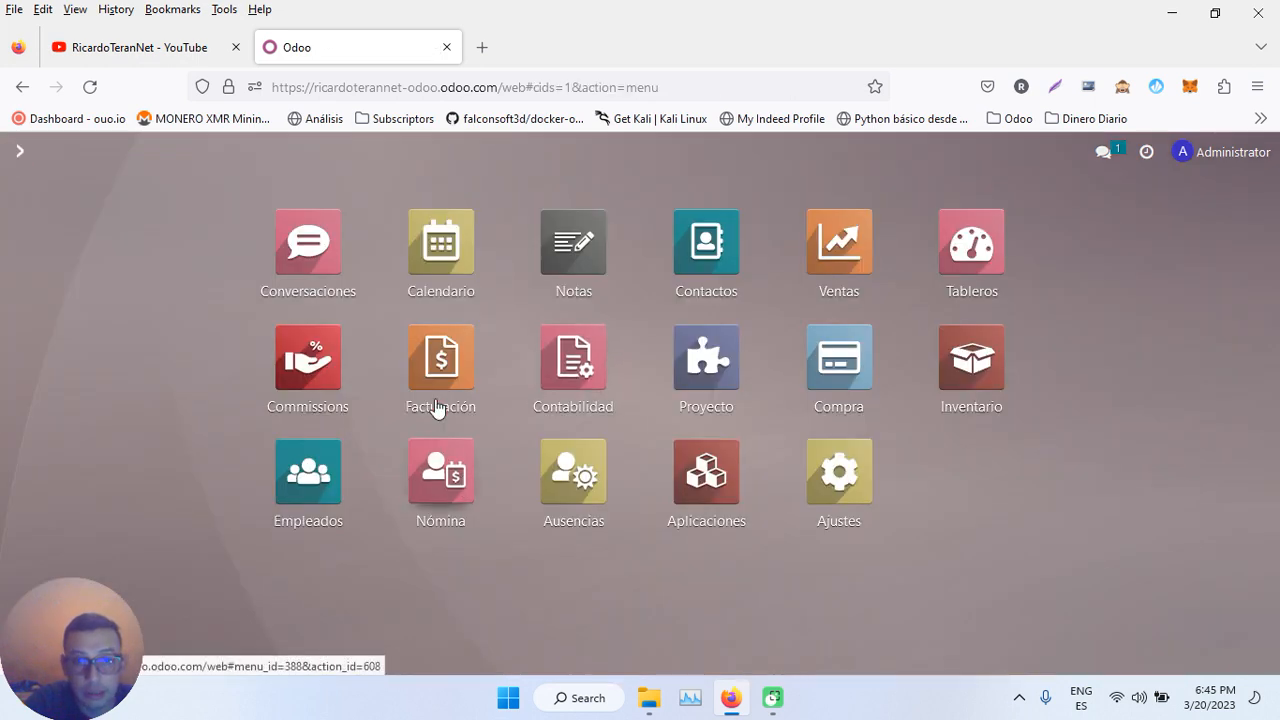
# - Open Nómina's Entradas de trabajo calendar for March 2023 with the 20/03 Impagada entry
pyautogui.click(449, 473)
pyautogui.click(280, 152)
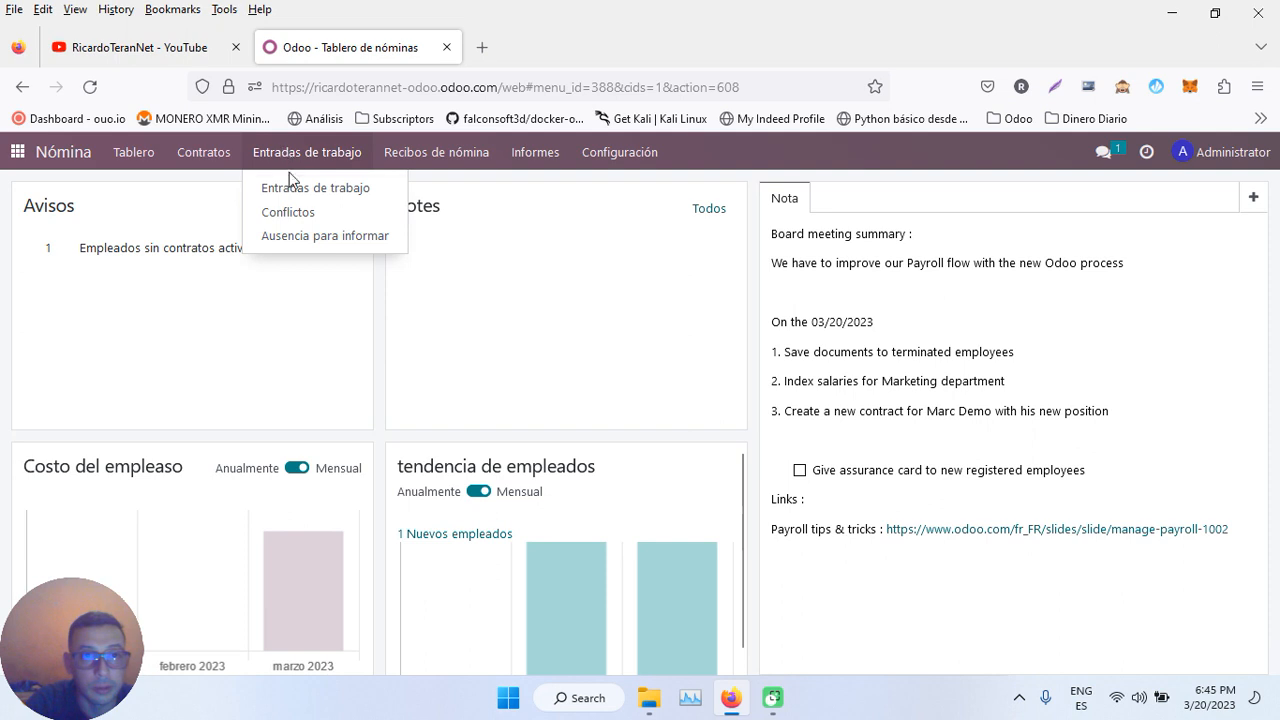
pyautogui.click(297, 190)
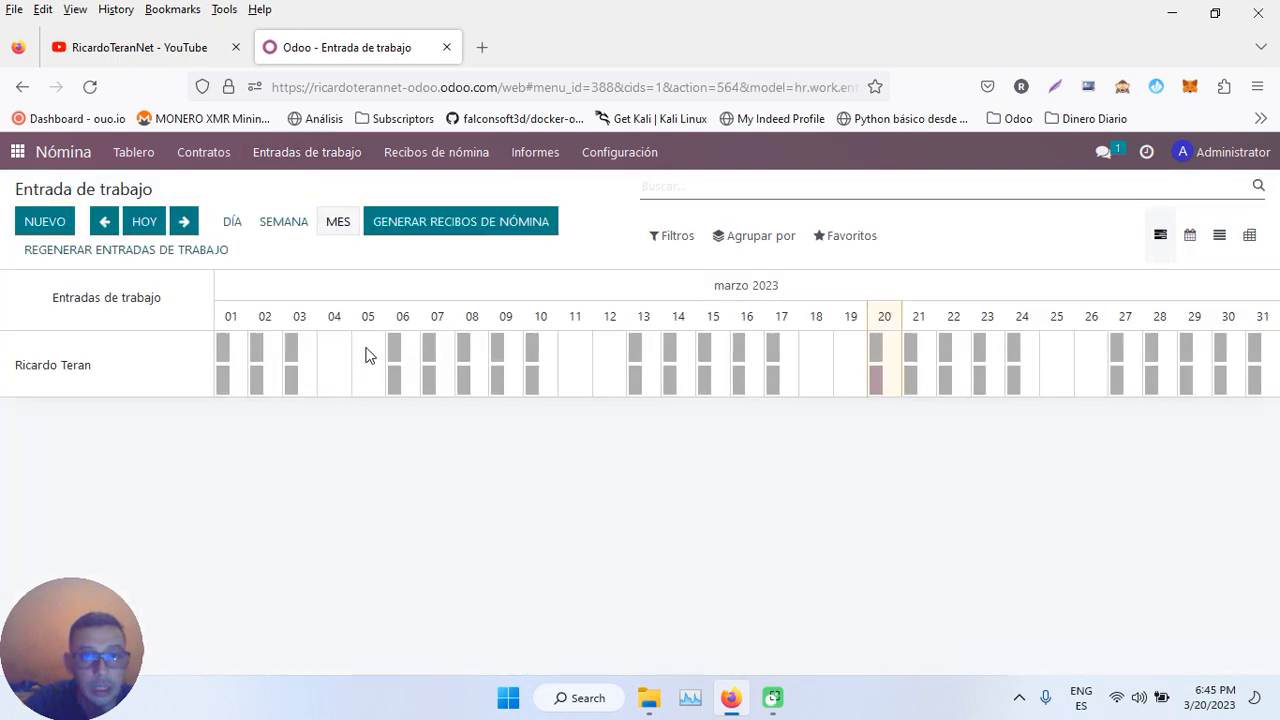
pyautogui.moveTo(878, 388)
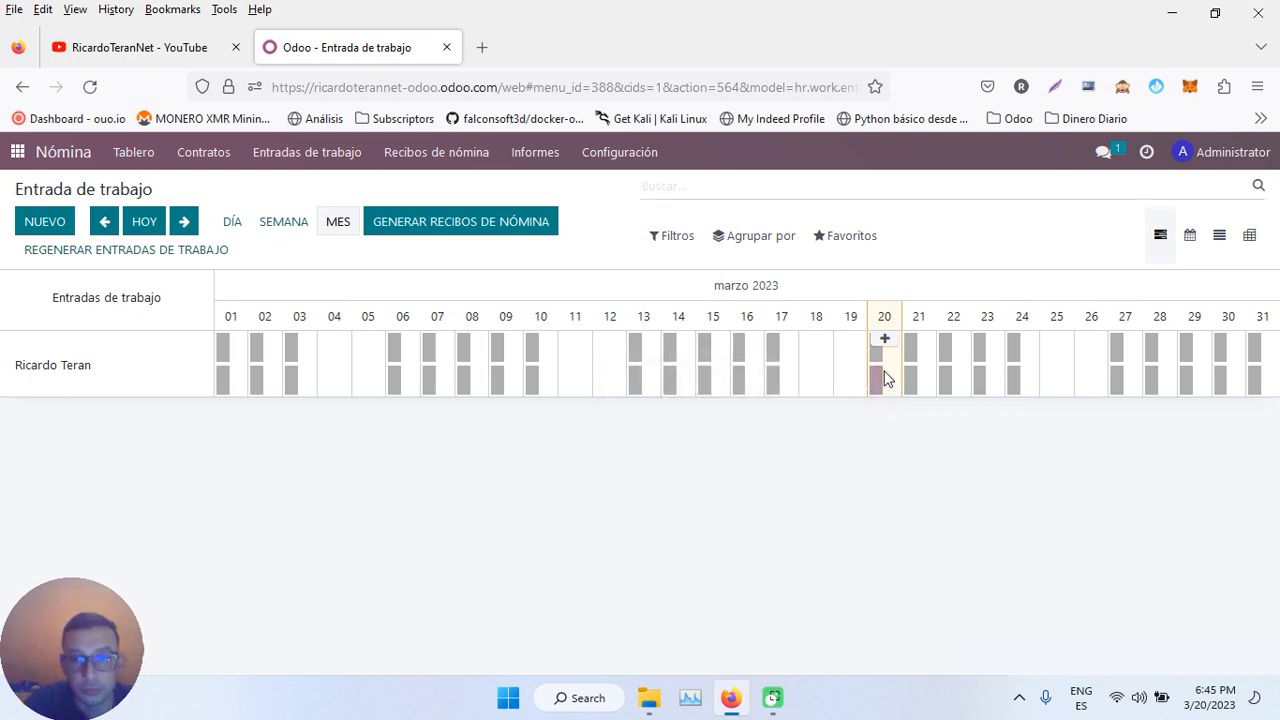
# - Set the 20/03 Impagada work entry to Validado and save it
pyautogui.click(879, 384)
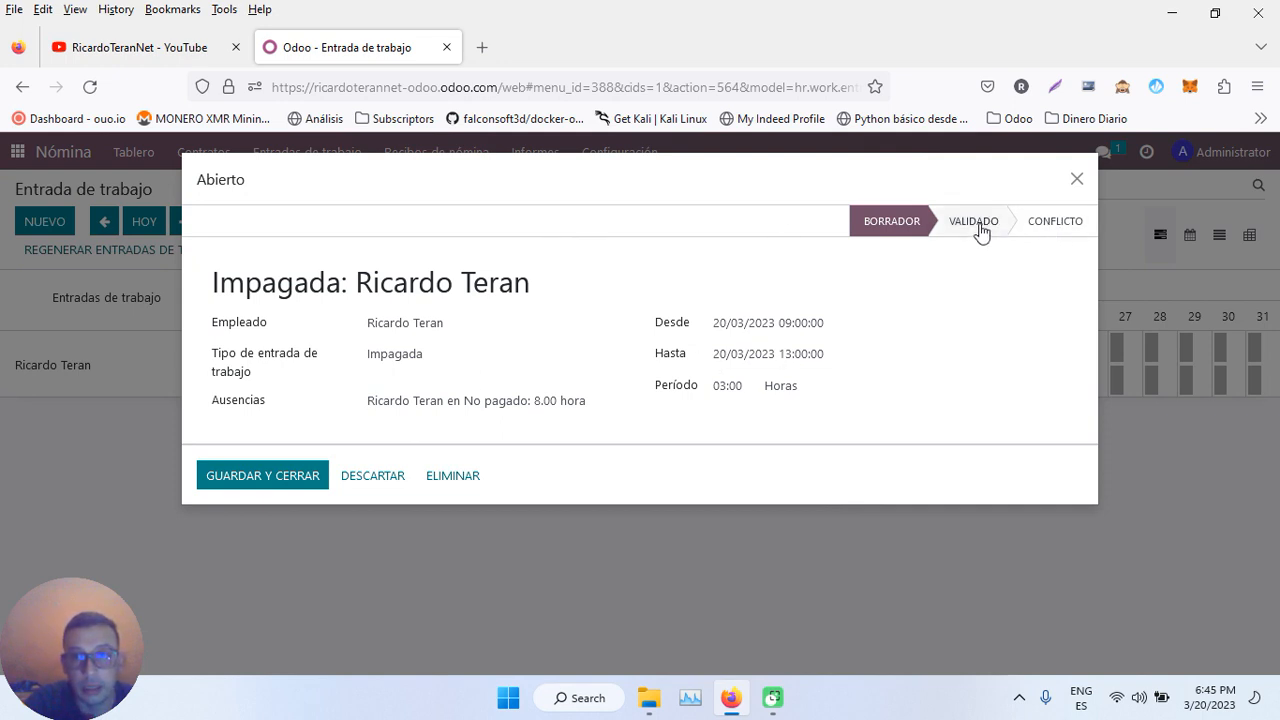
pyautogui.click(975, 222)
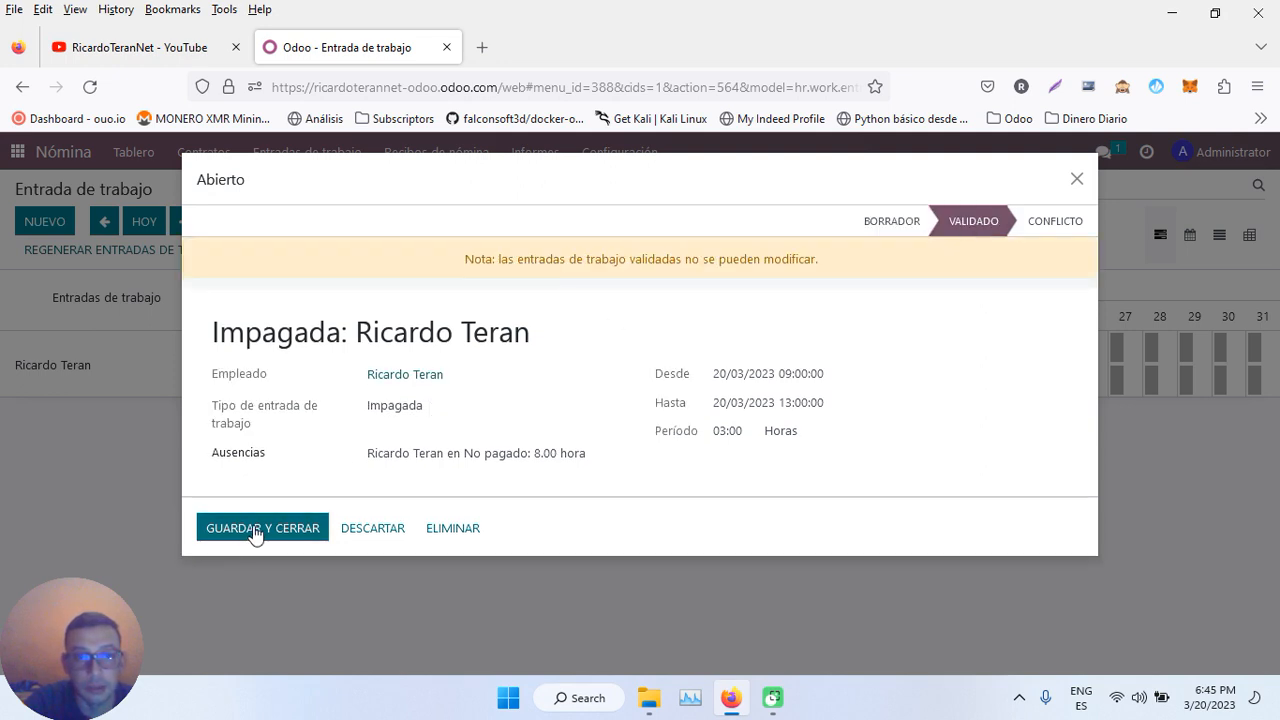
pyautogui.click(254, 530)
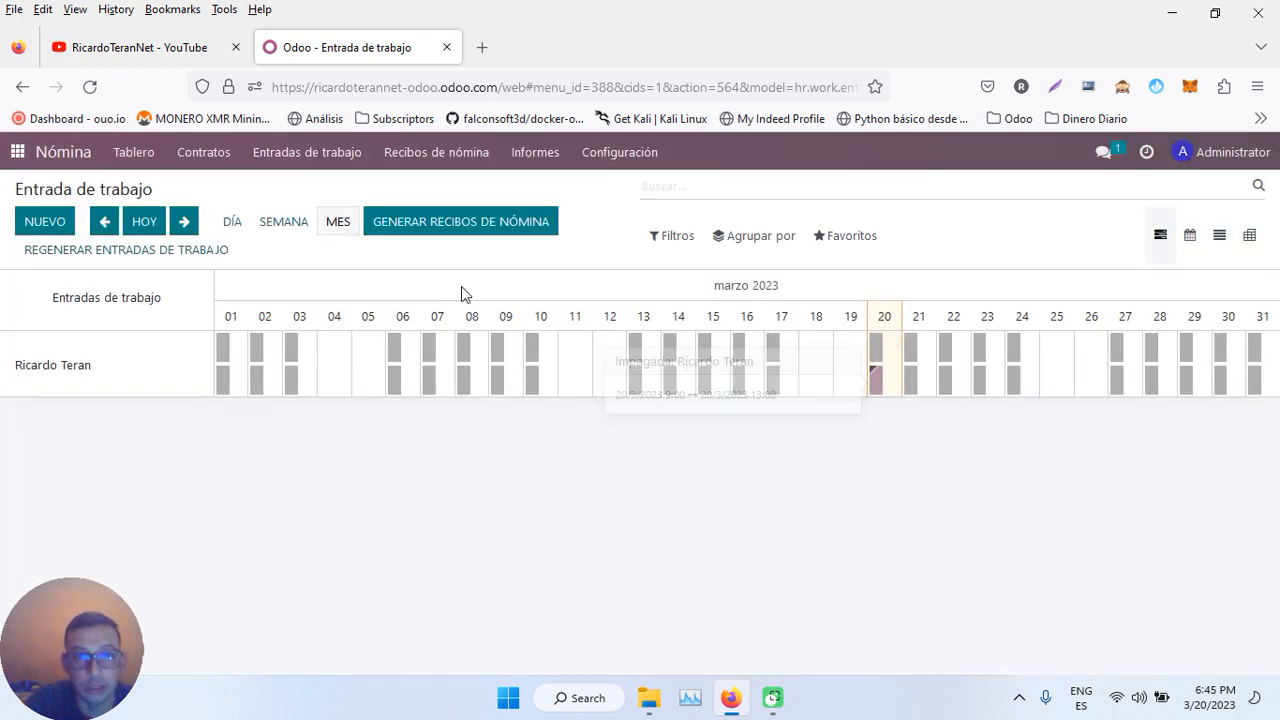
# - Open SLIP/001 from Recibos de nómina > Por pagar and recompute it with CALCULAR HOJA
pyautogui.click(462, 160)
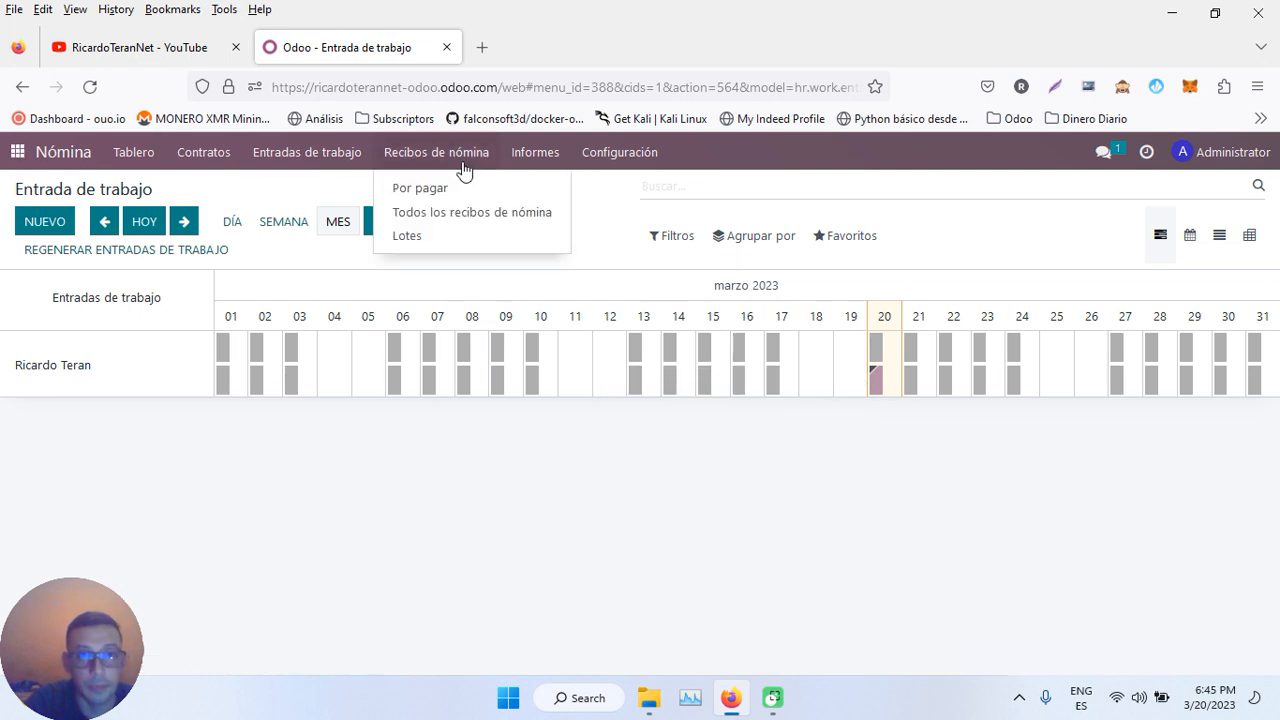
pyautogui.click(423, 194)
pyautogui.click(532, 315)
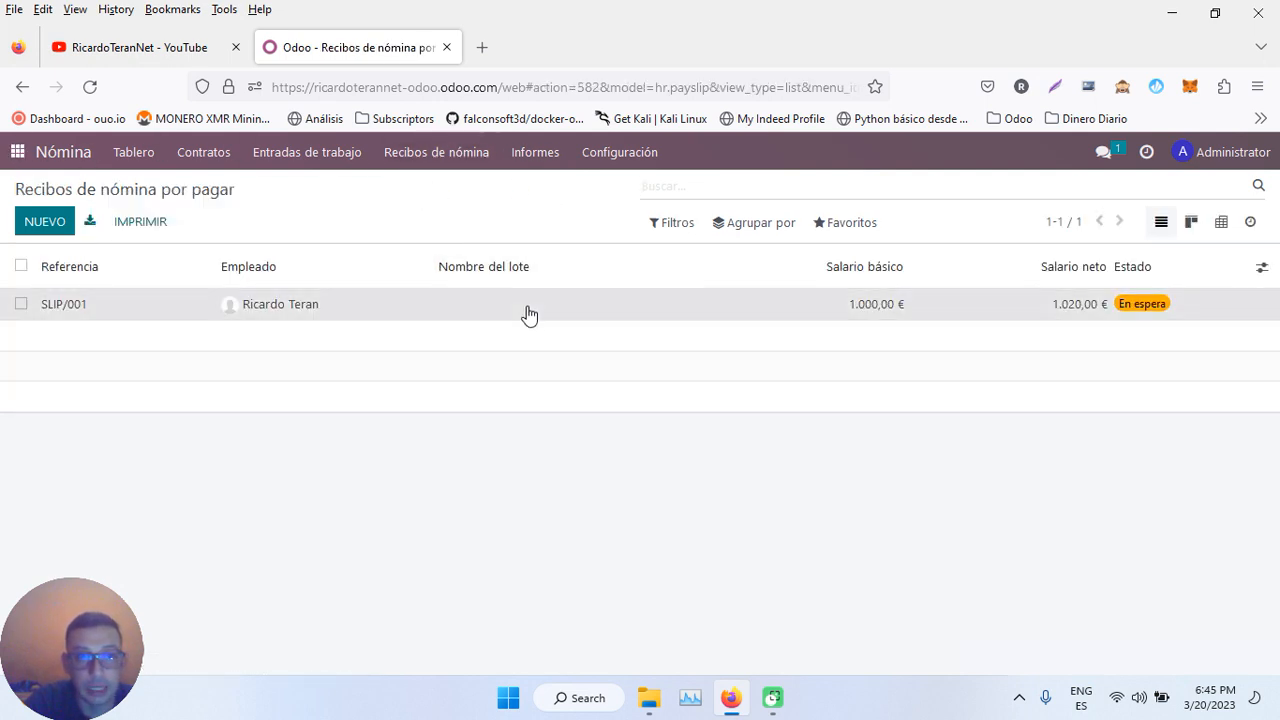
pyautogui.scroll(-3, 527, 440)
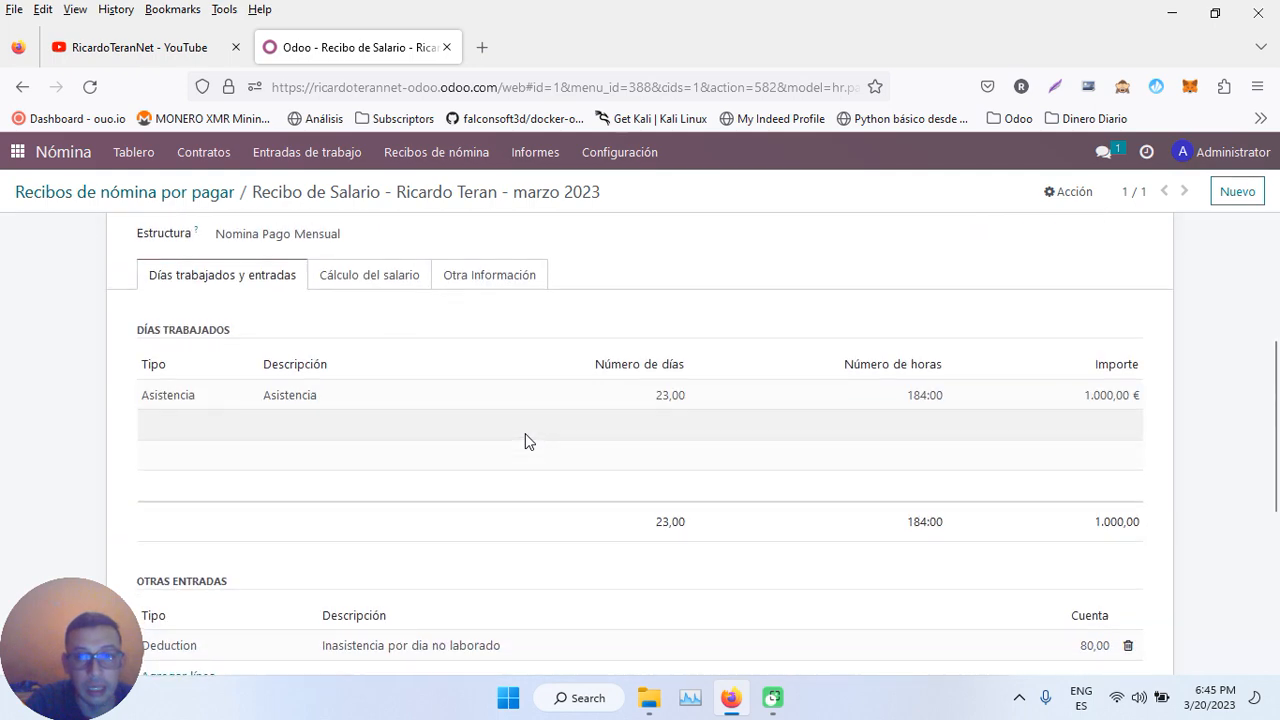
pyautogui.scroll(2, 527, 440)
pyautogui.scroll(3, 337, 238)
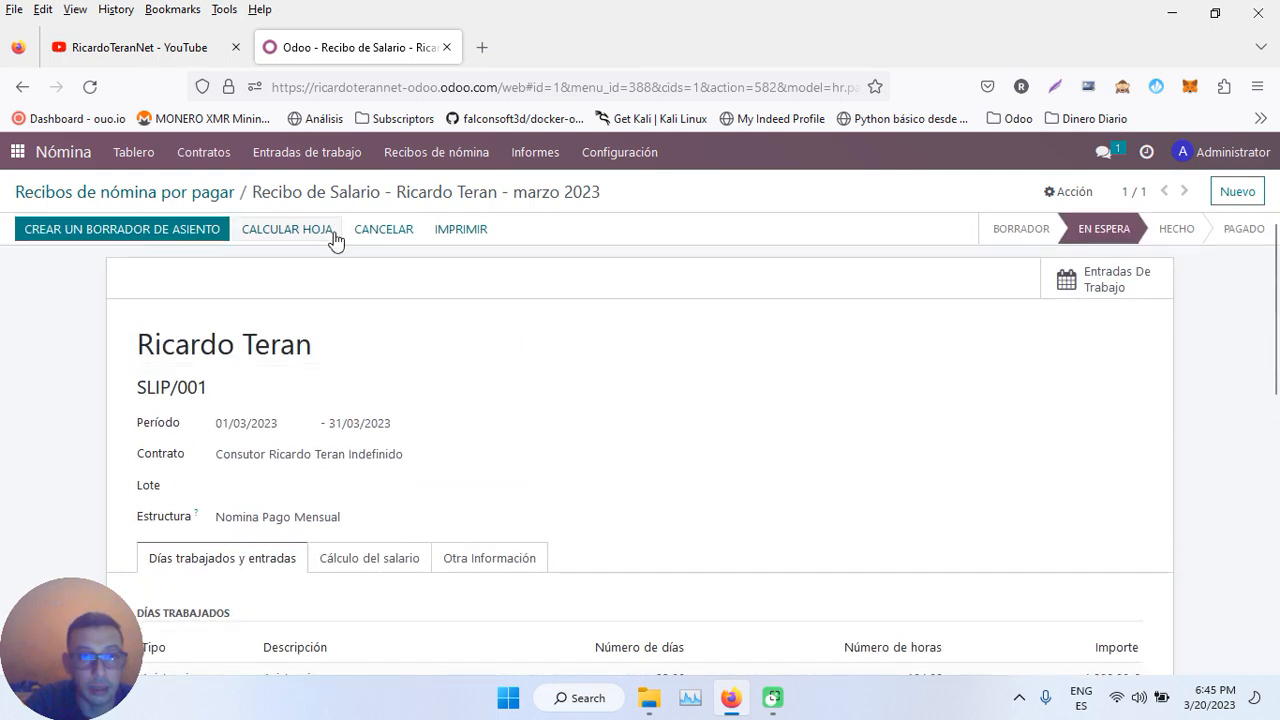
pyautogui.click(286, 234)
pyautogui.scroll(-3, 669, 377)
pyautogui.scroll(-1, 669, 377)
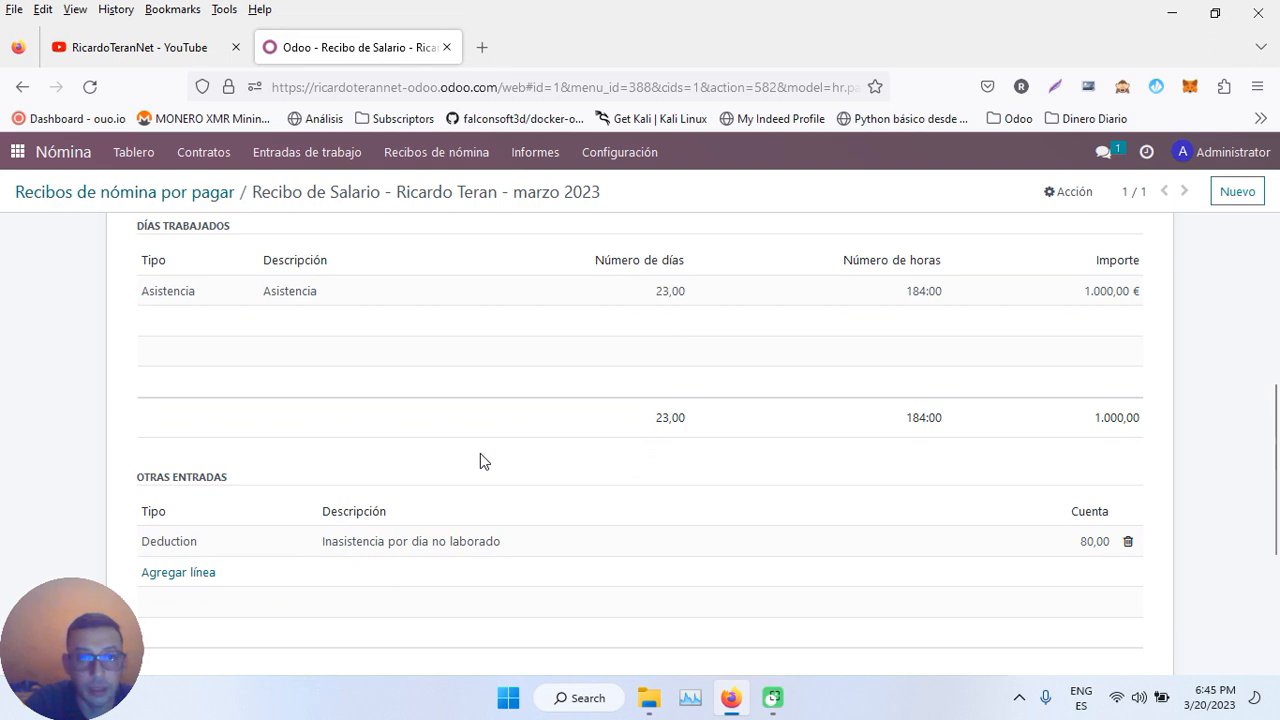
pyautogui.scroll(-1, 480, 454)
pyautogui.scroll(3, 480, 454)
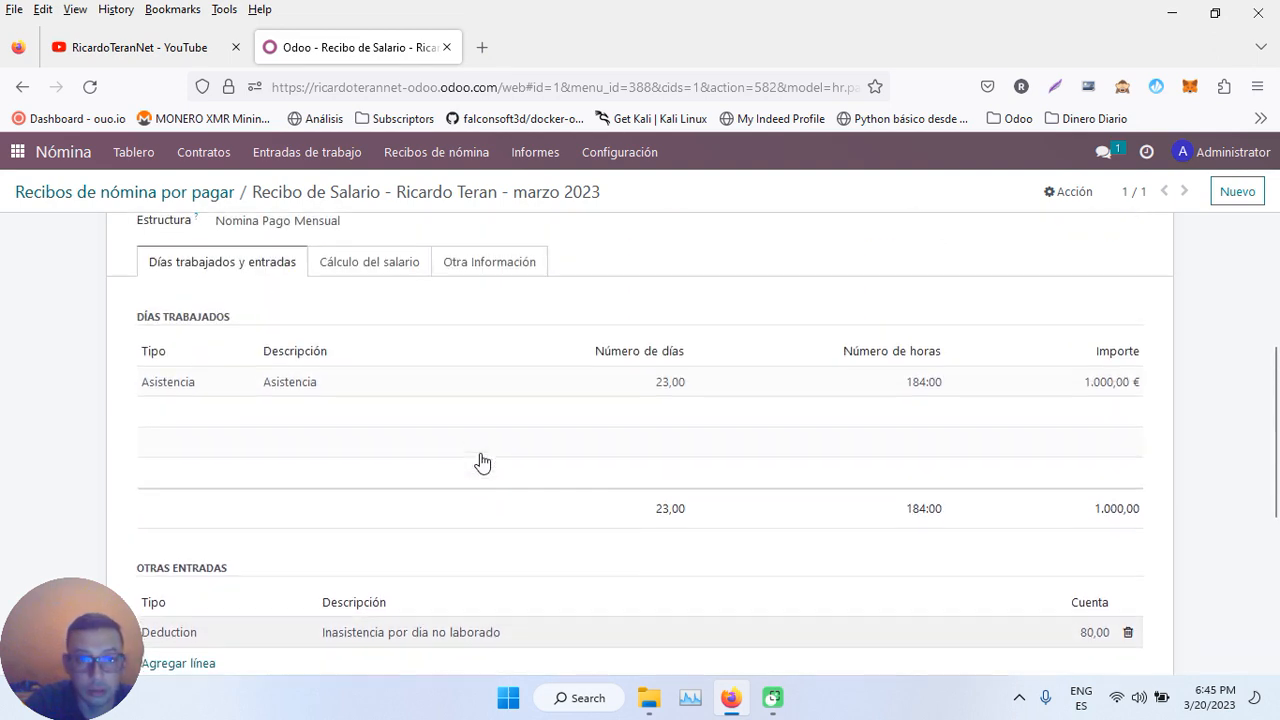
pyautogui.scroll(3, 448, 370)
# - Reopen the validated 20/03 Impagada work entry and attempt to reset it to Borrador
pyautogui.click(307, 152)
pyautogui.click(302, 181)
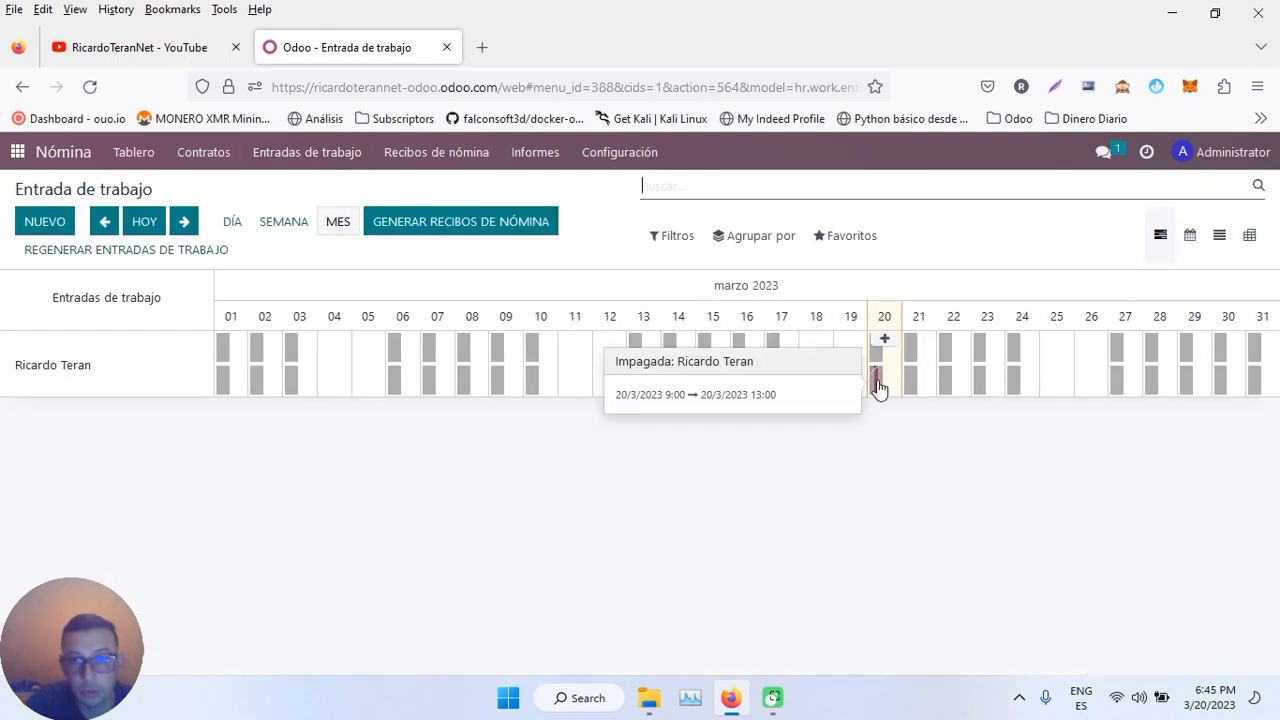
pyautogui.click(878, 380)
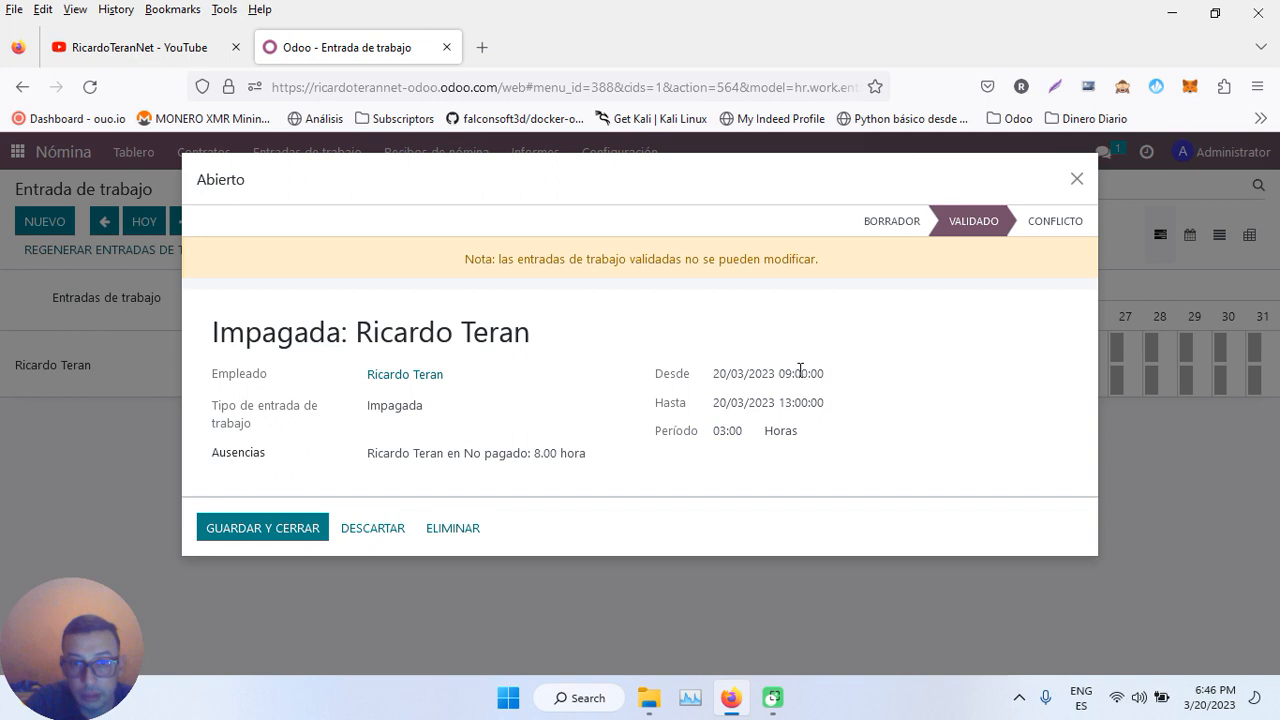
pyautogui.click(892, 222)
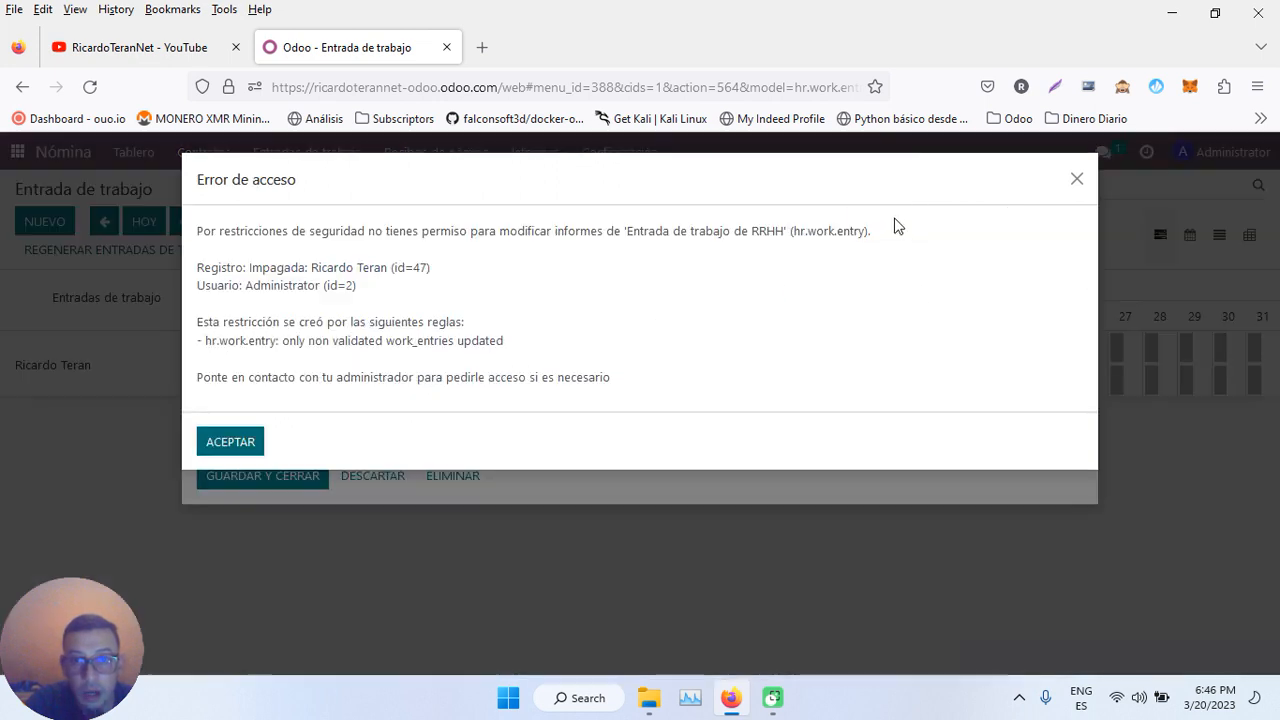
# - Dismiss the access error and change the work entry's start time to 15:00
pyautogui.click(231, 442)
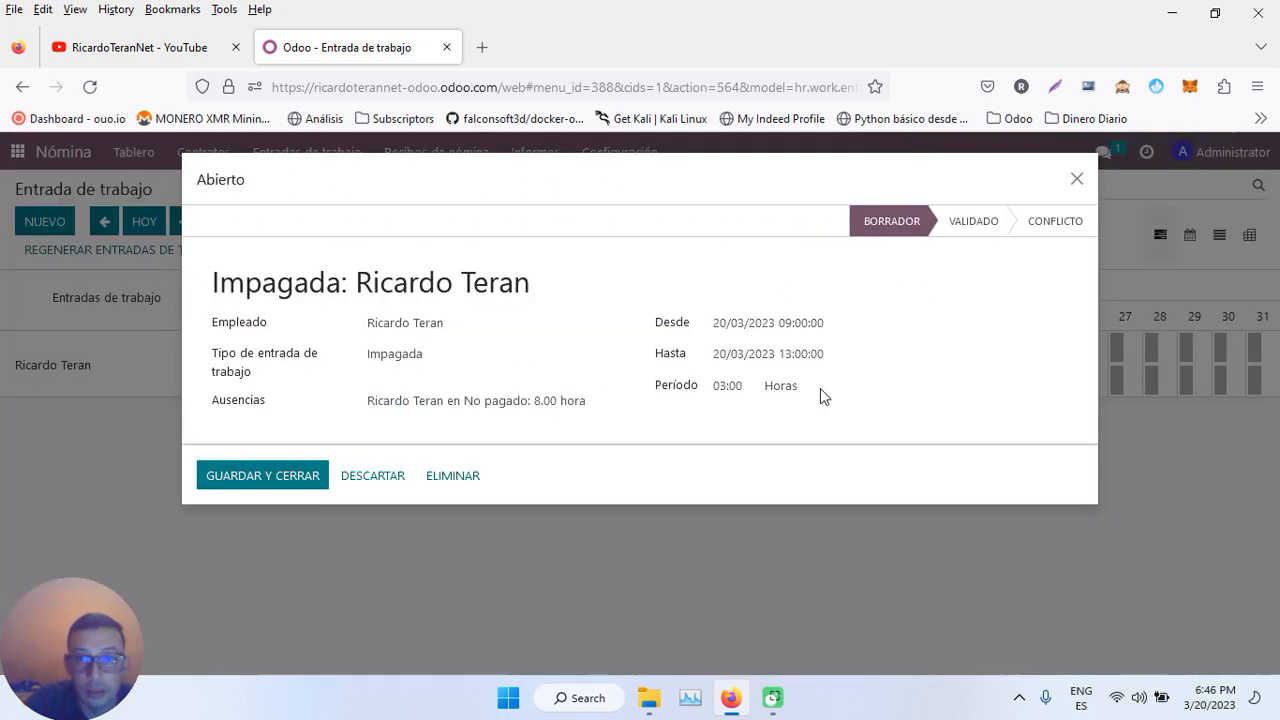
pyautogui.click(797, 325)
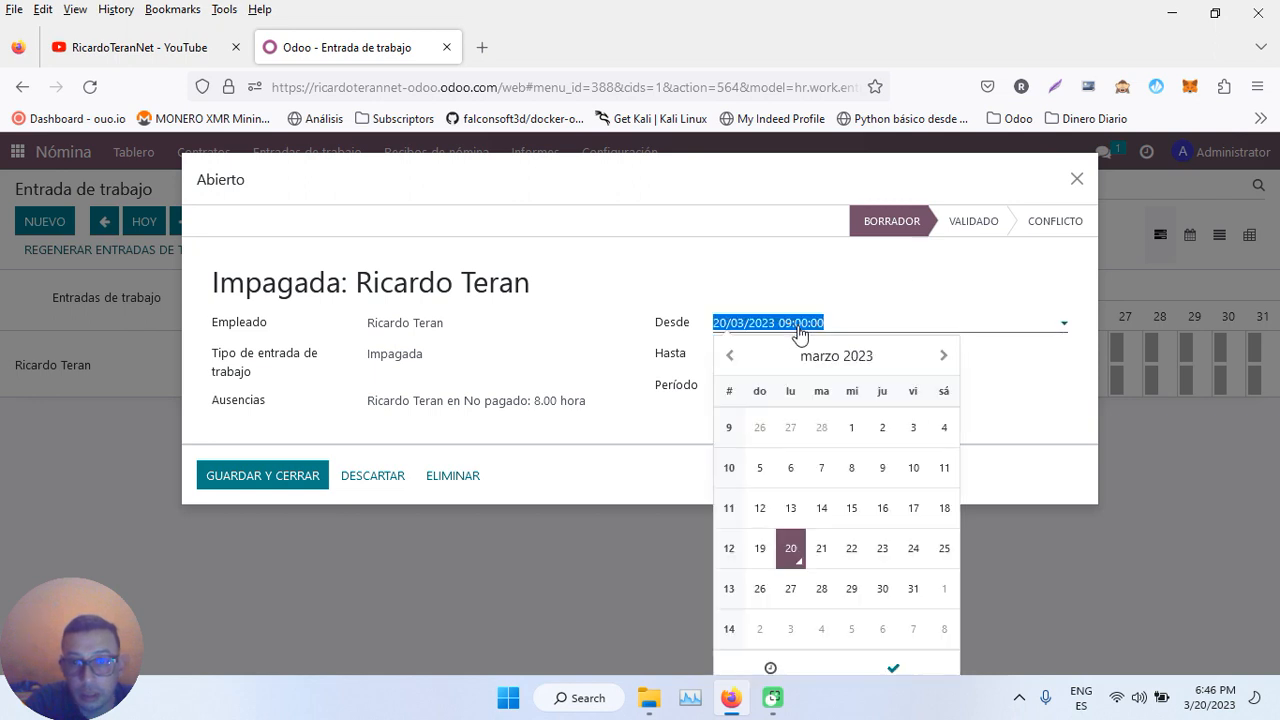
pyautogui.click(794, 326)
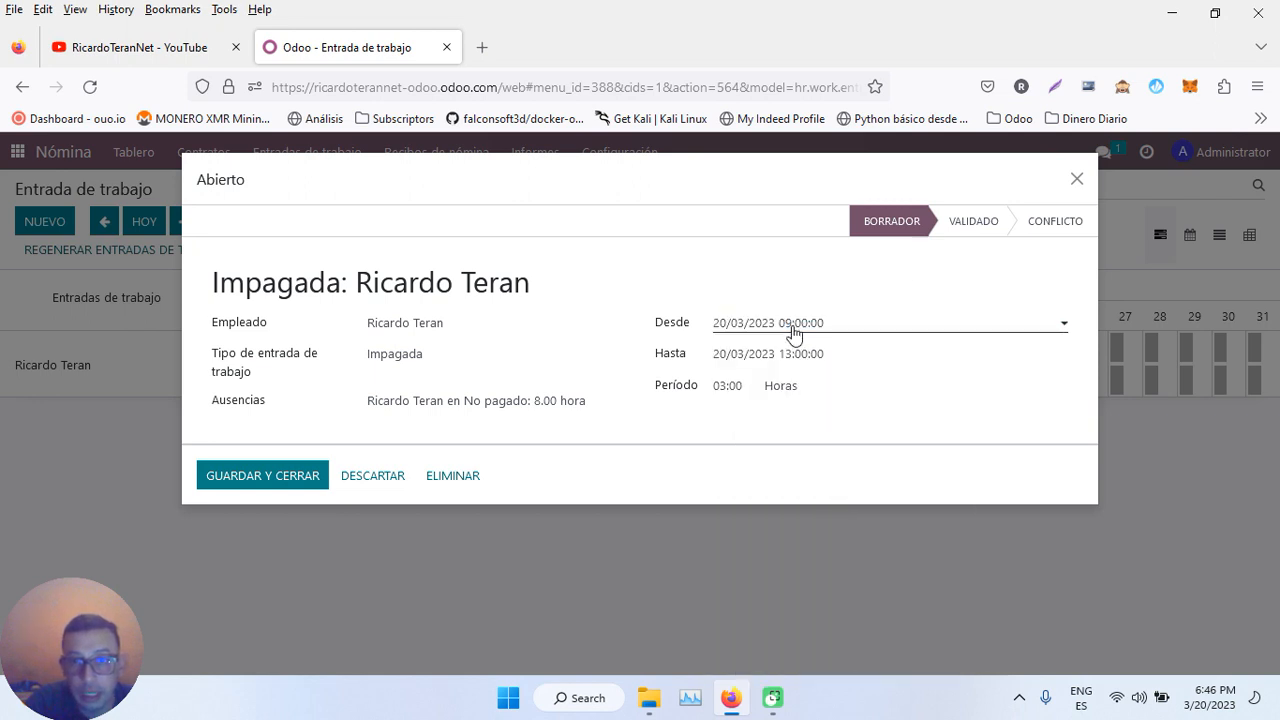
pyautogui.click(792, 324)
pyautogui.click(791, 330)
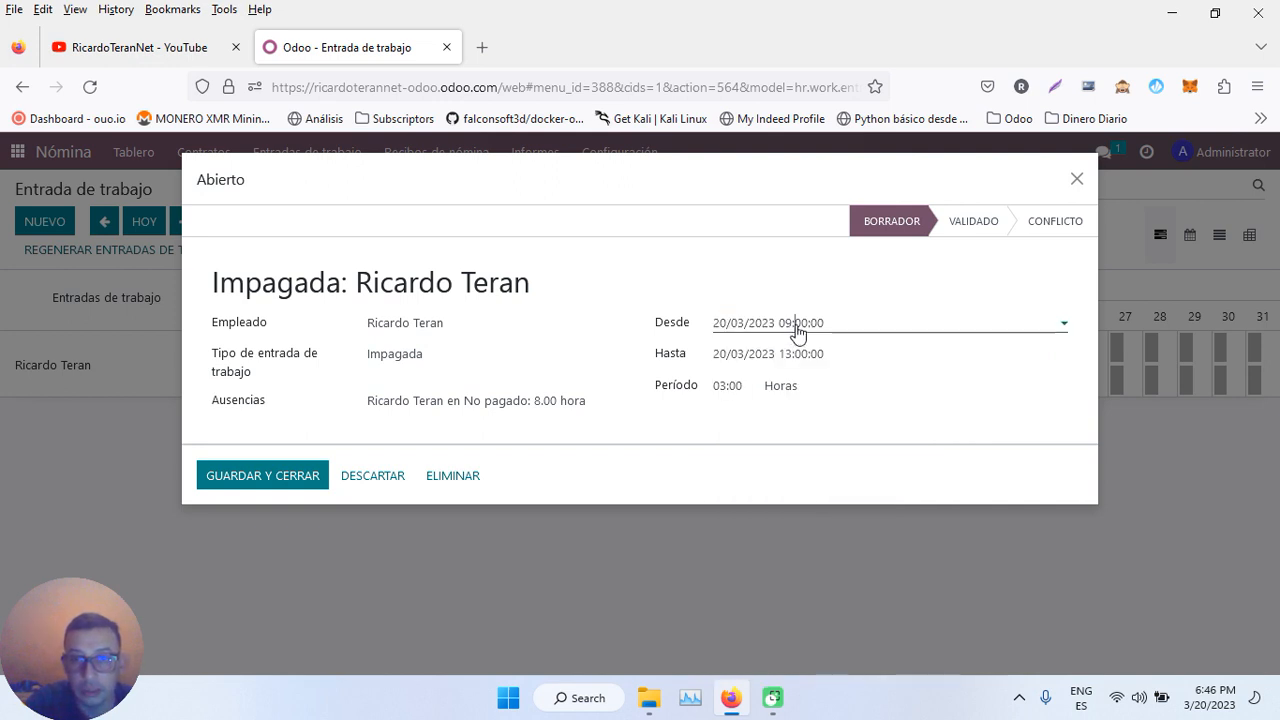
pyautogui.click(792, 330)
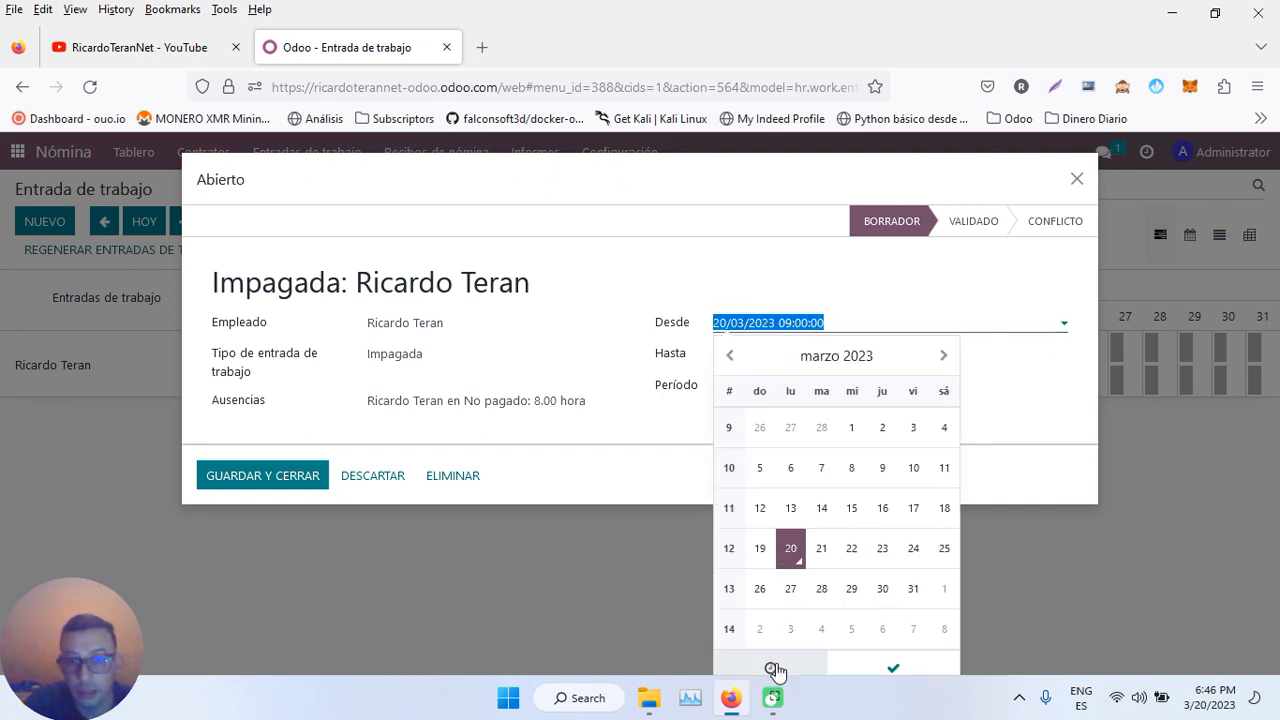
pyautogui.click(770, 668)
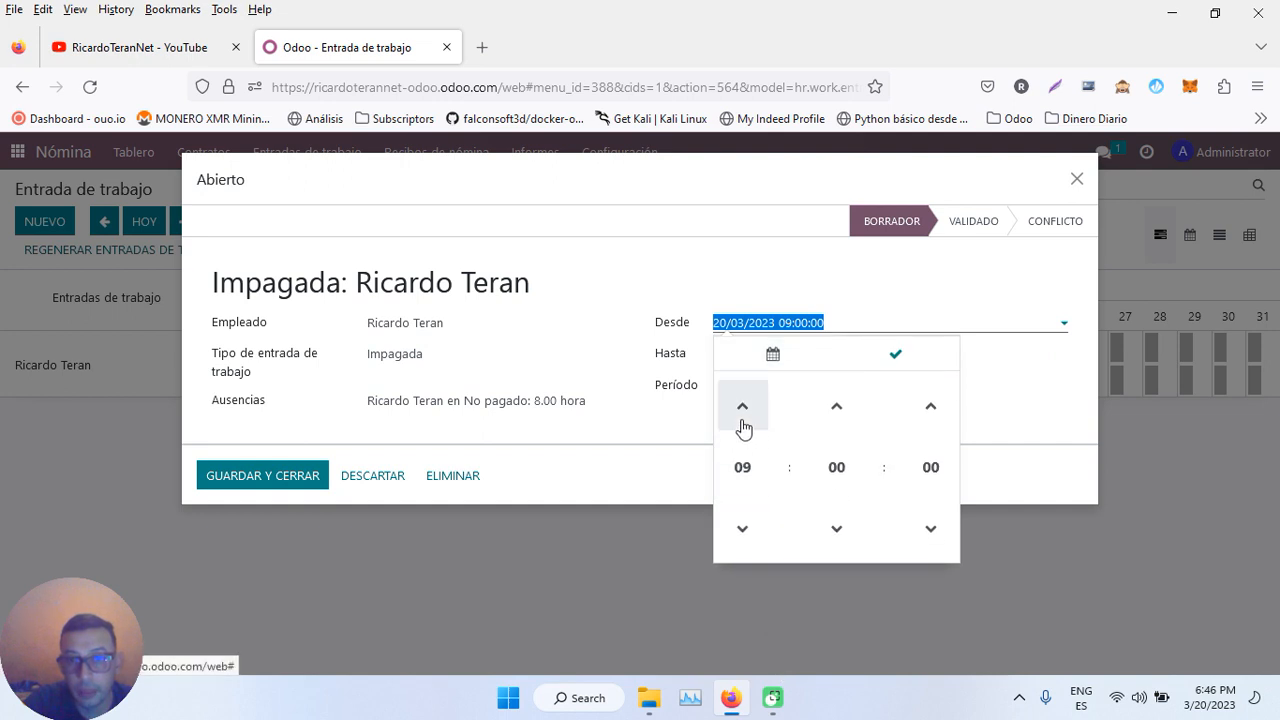
pyautogui.click(743, 420)
pyautogui.click(743, 420)
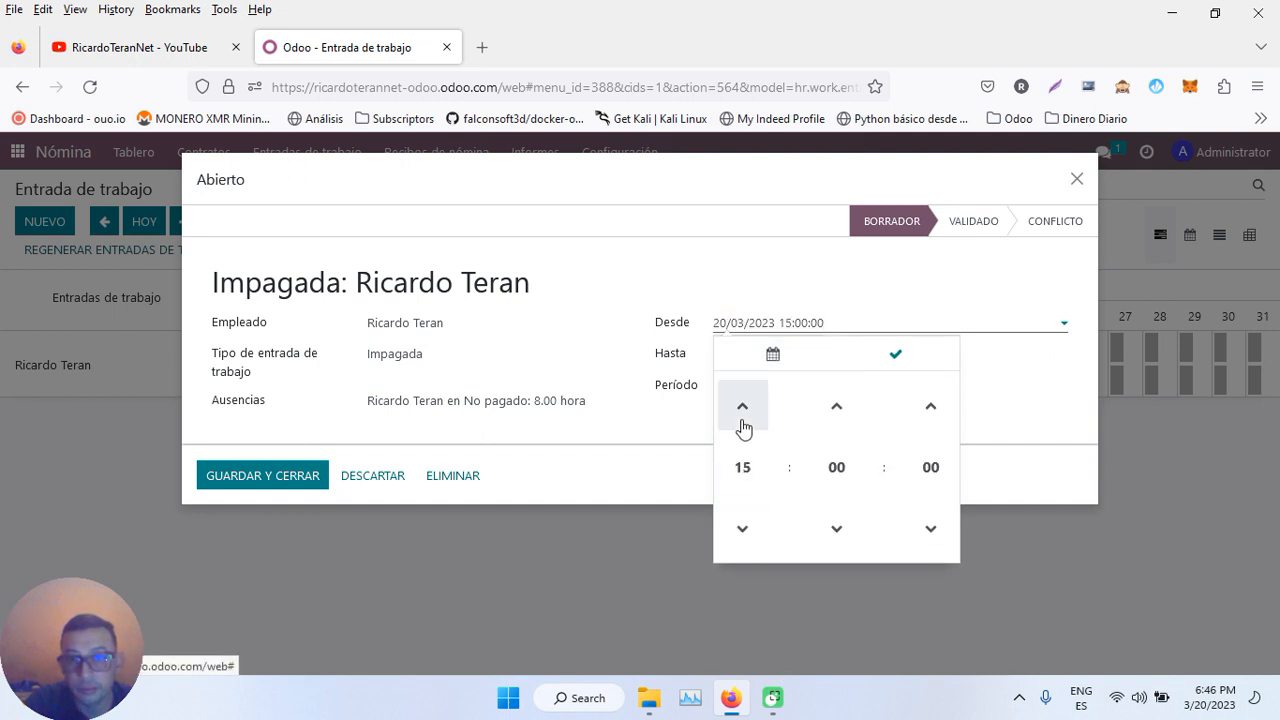
pyautogui.click(999, 335)
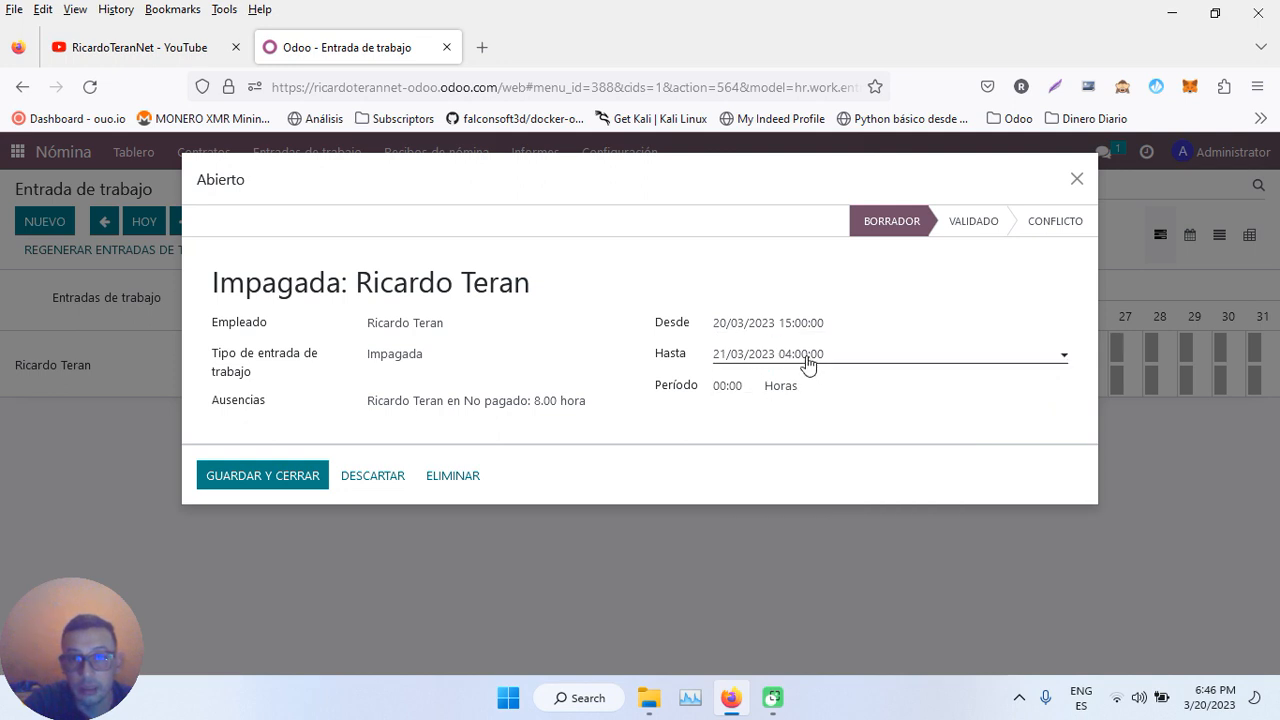
# - Set the period to 05:00, attempt saving twice against access errors, then discard the changes
pyautogui.click(724, 387)
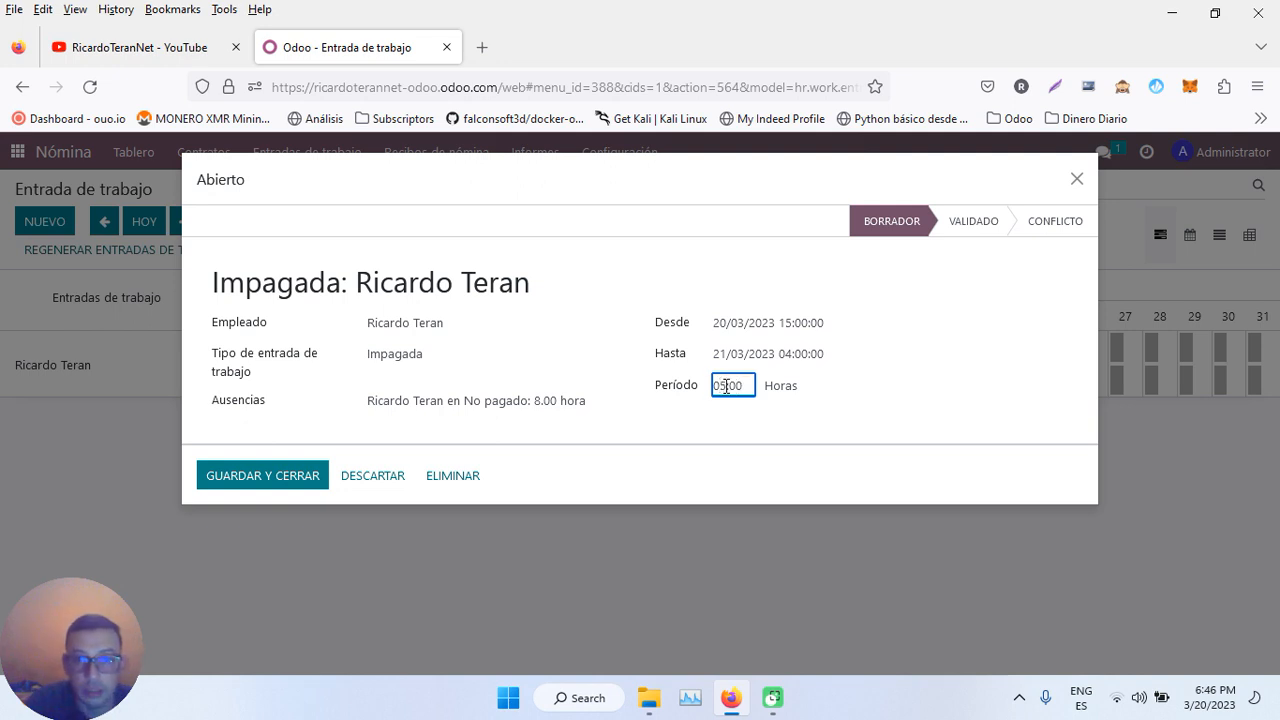
pyautogui.click(700, 457)
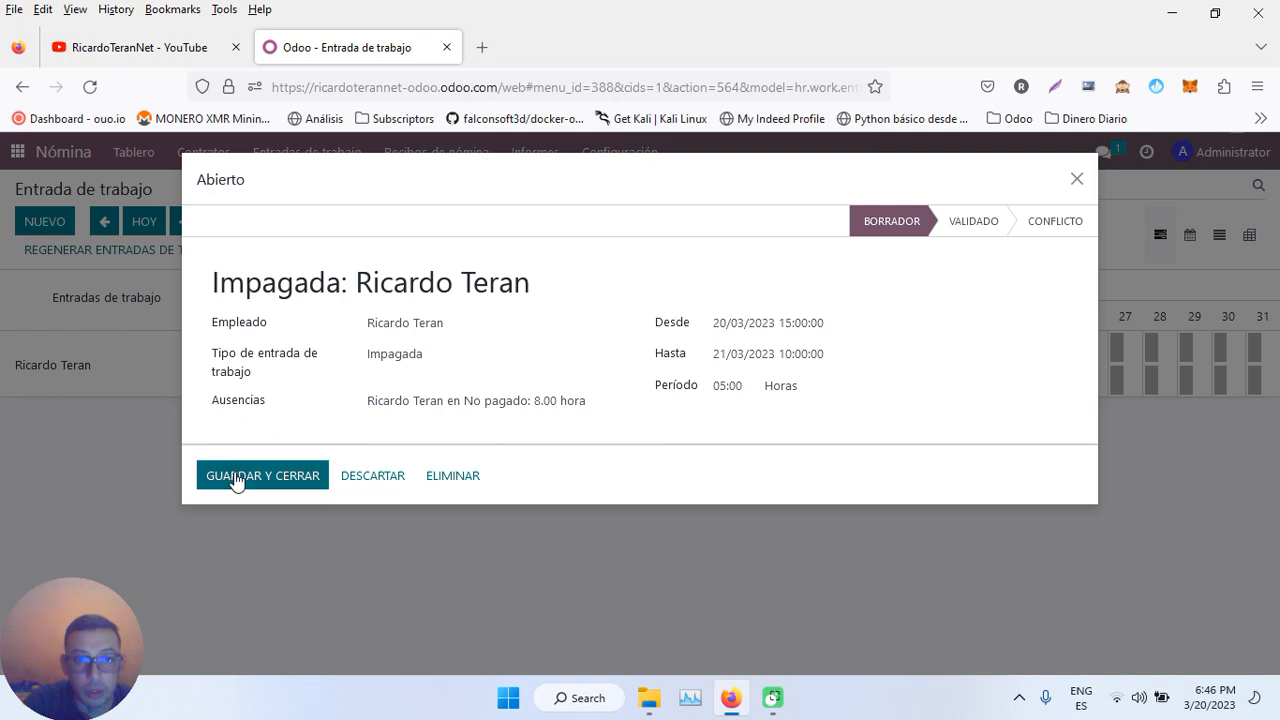
pyautogui.click(237, 478)
pyautogui.click(230, 442)
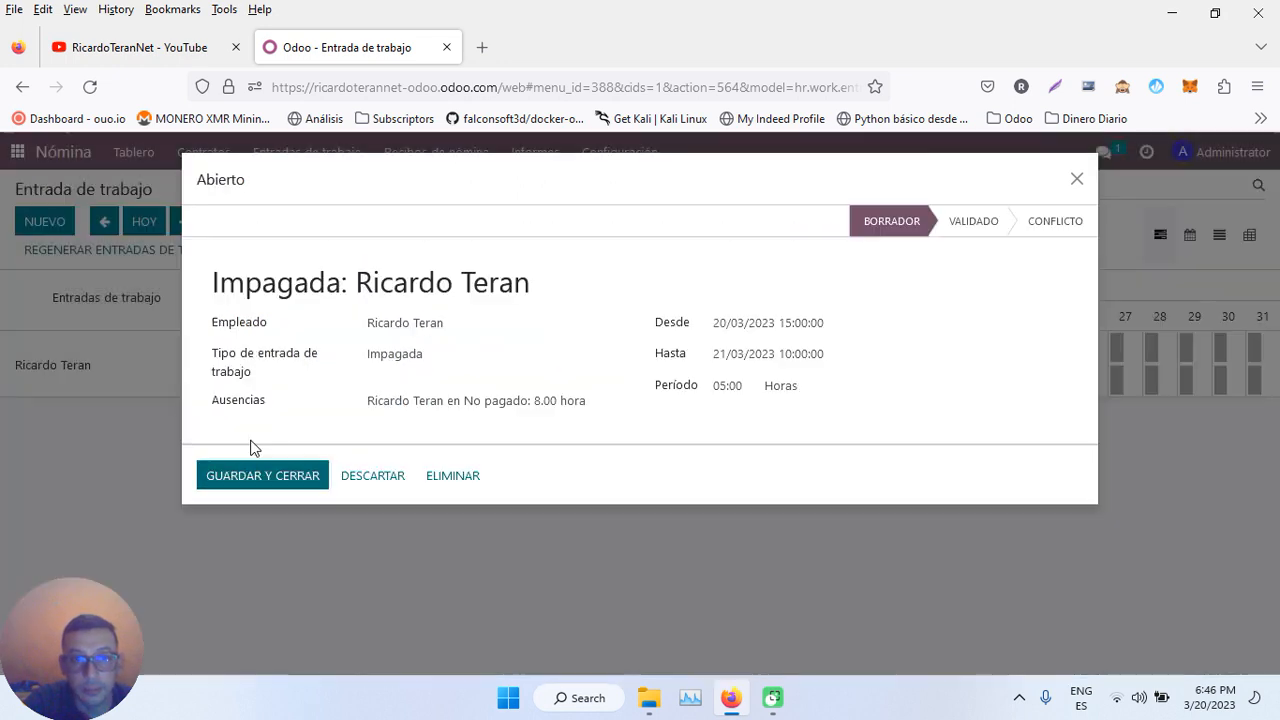
pyautogui.click(975, 224)
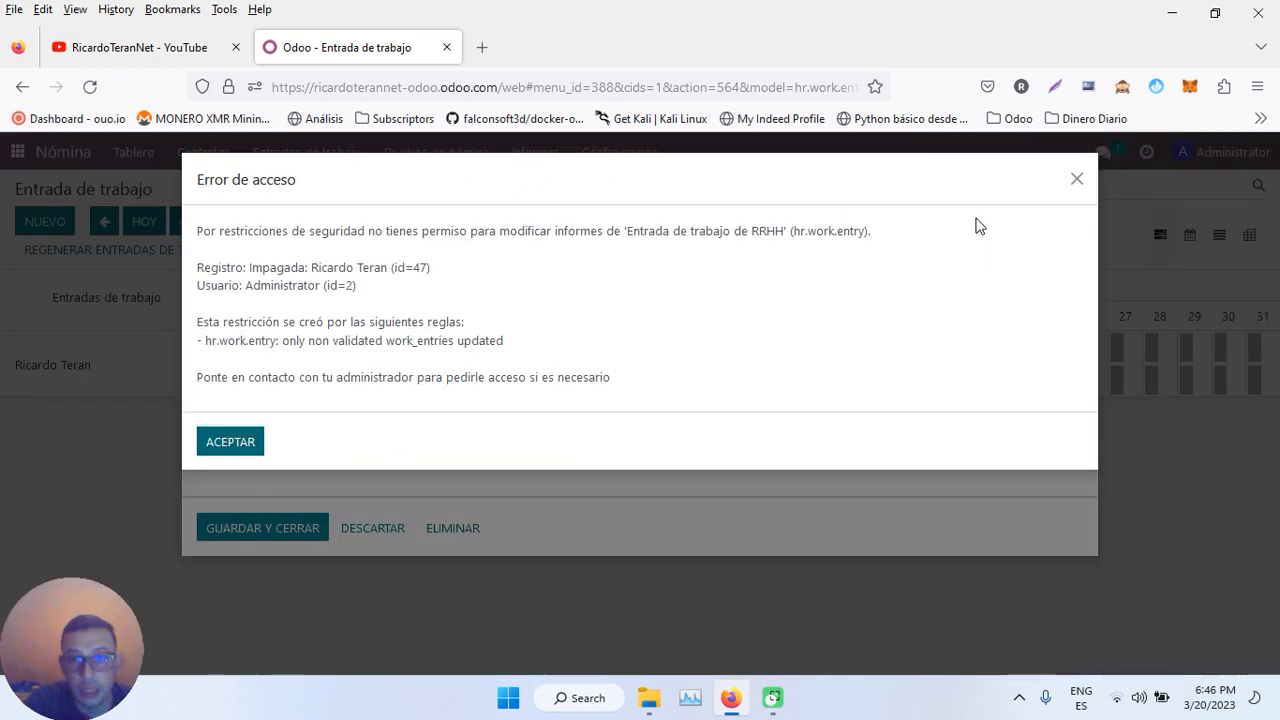
pyautogui.click(230, 442)
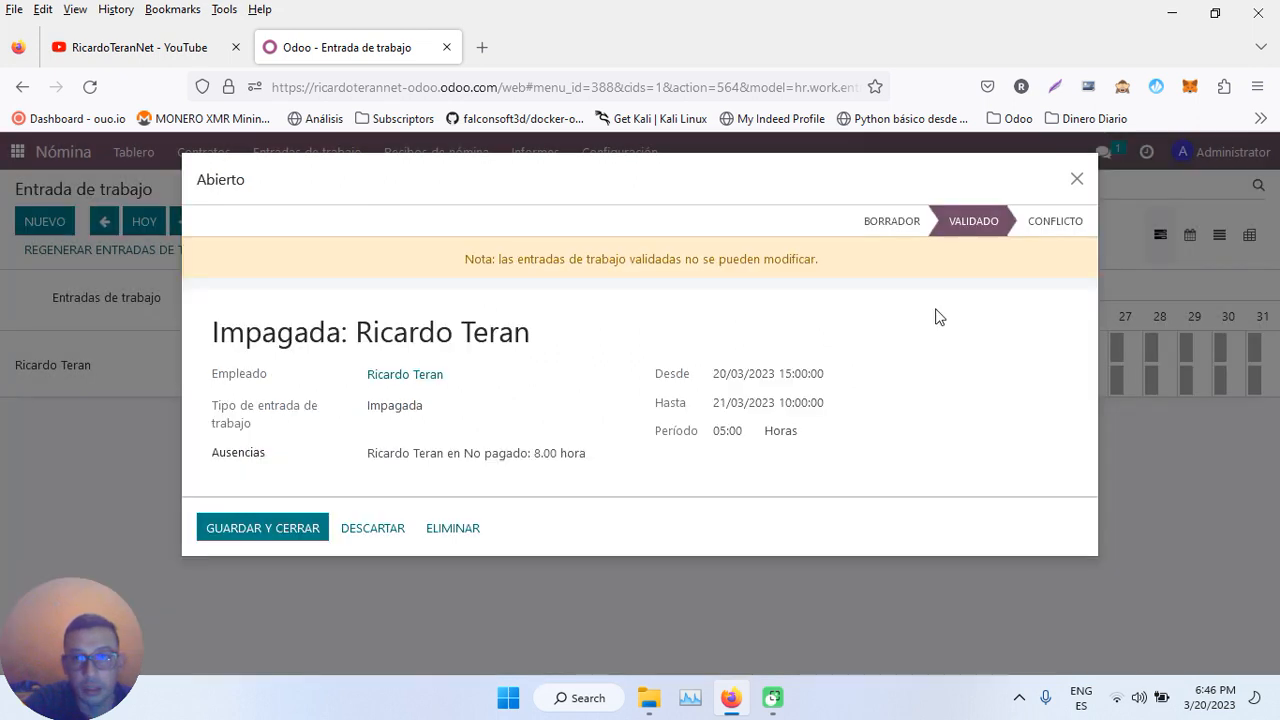
pyautogui.click(391, 530)
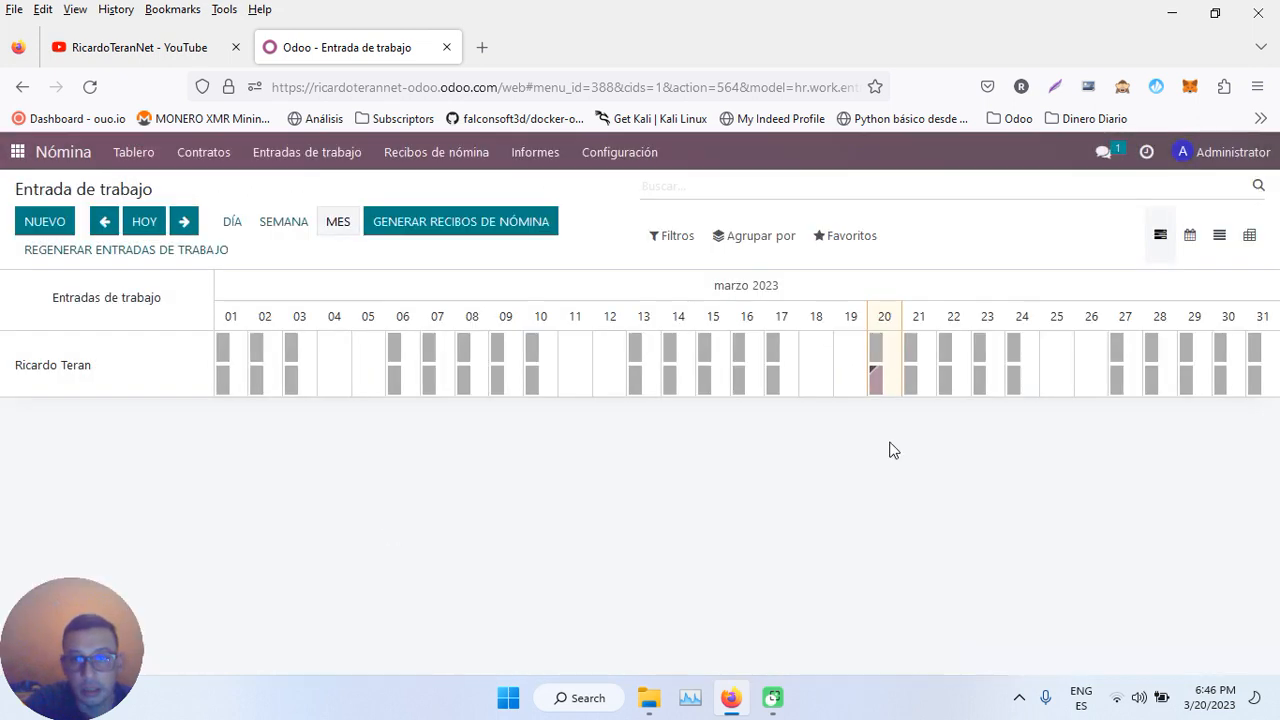
# - Close the 20th work entry unchanged and open the Ausencias app's 2023 Tablero
pyautogui.click(879, 380)
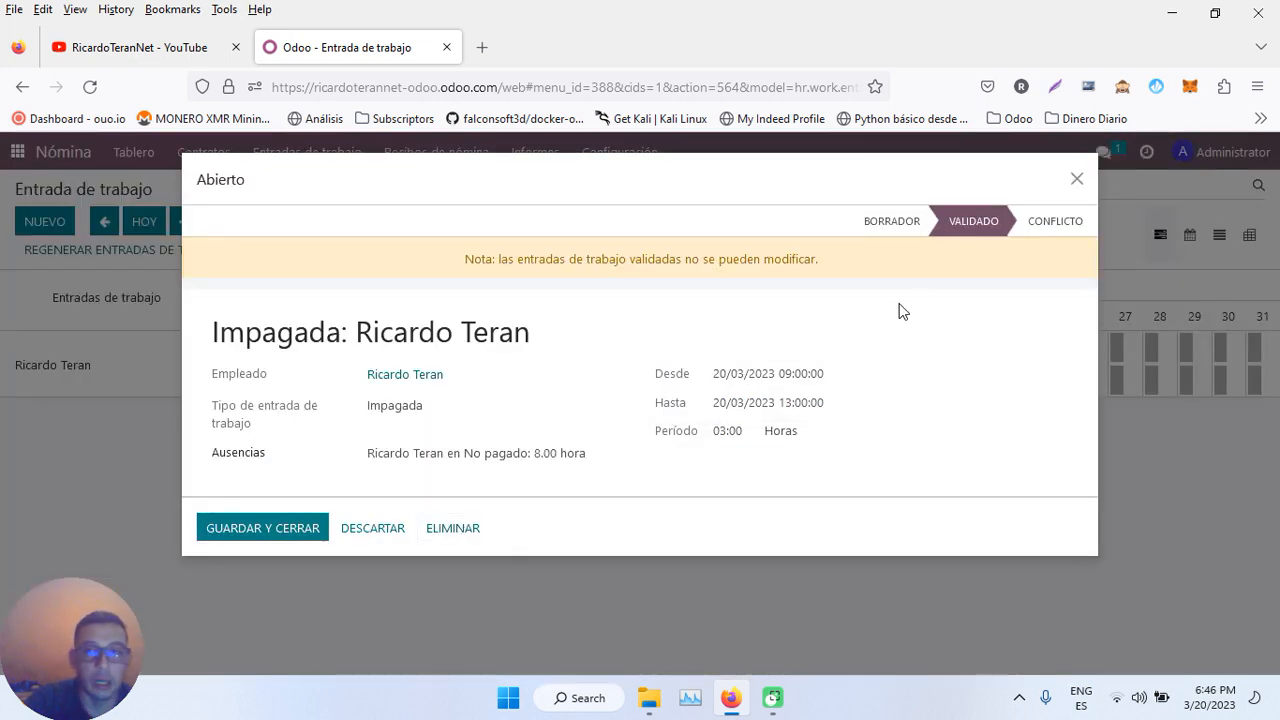
pyautogui.click(1077, 178)
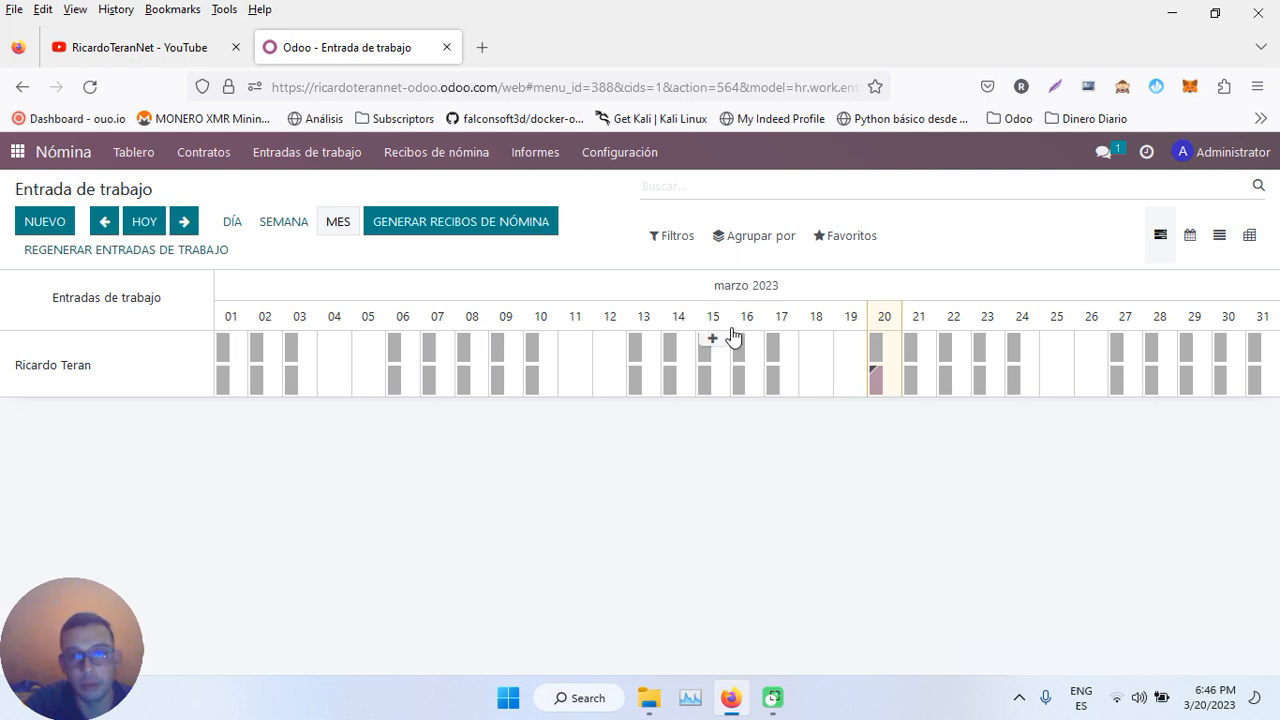
pyautogui.moveTo(878, 387)
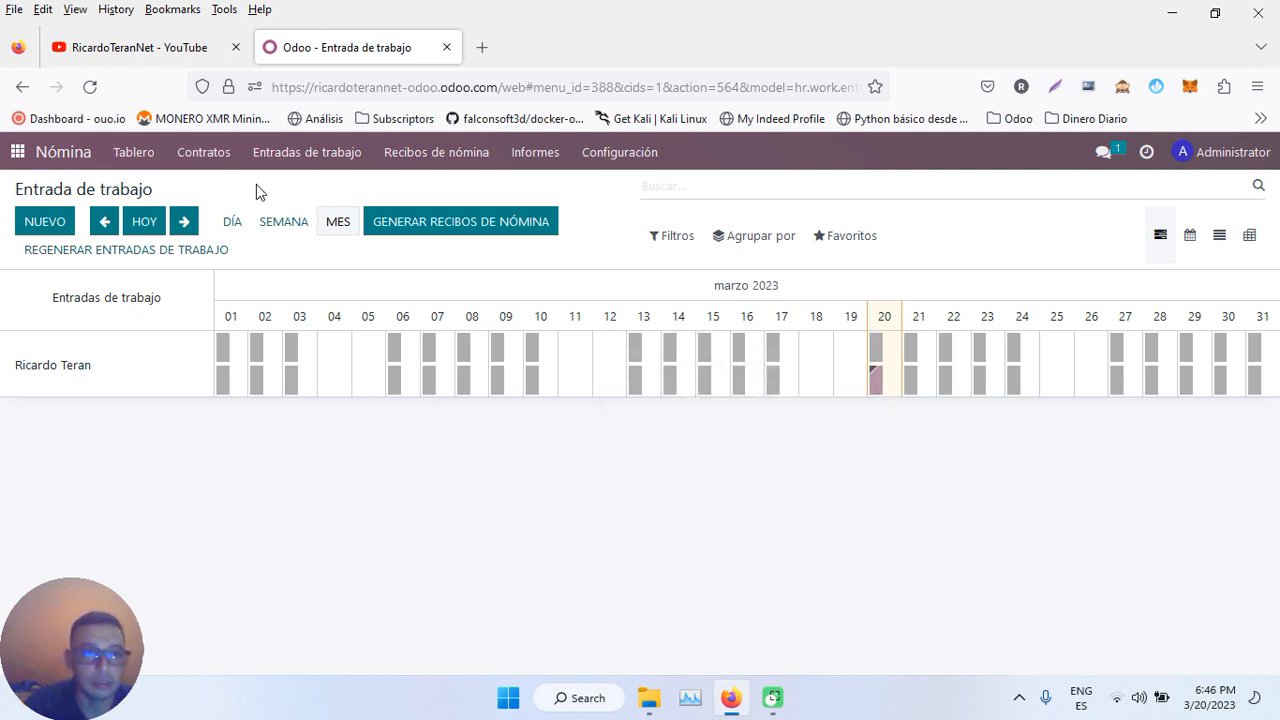
pyautogui.click(17, 152)
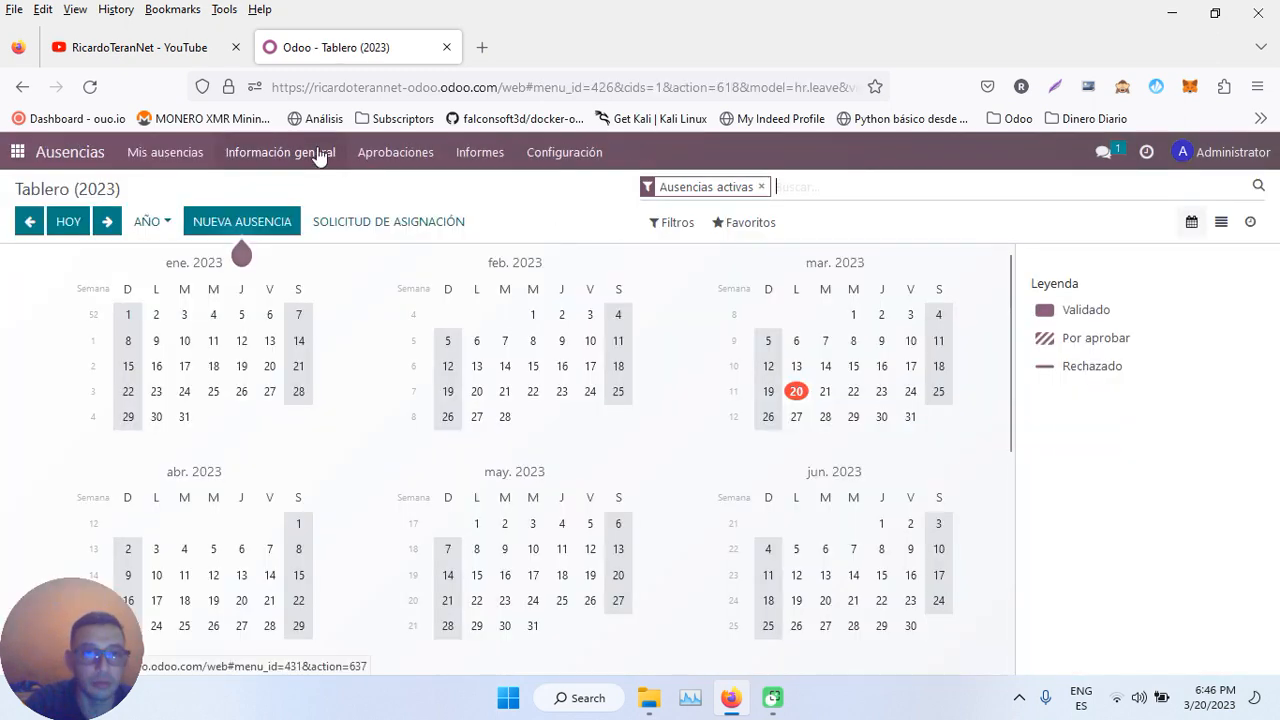
pyautogui.click(398, 152)
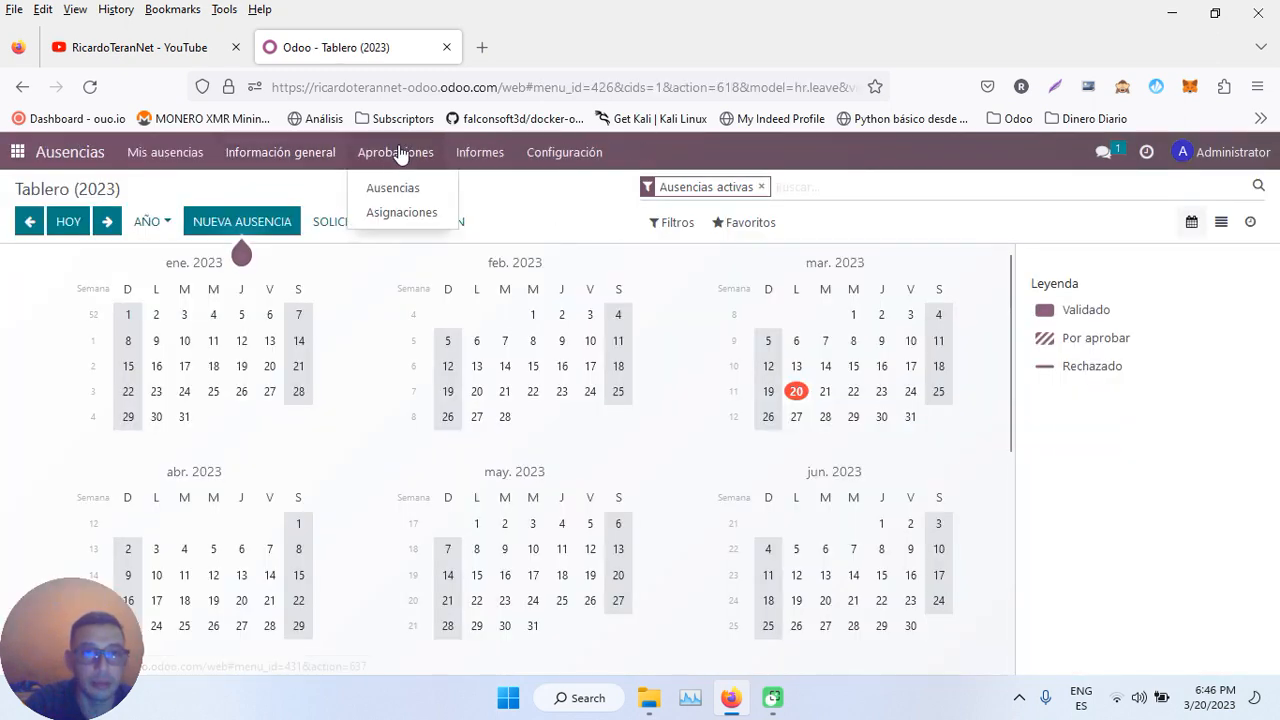
# - Open the employee's 20/03/2023 No pagado absence by clearing the to-approve filter
pyautogui.moveTo(198, 156)
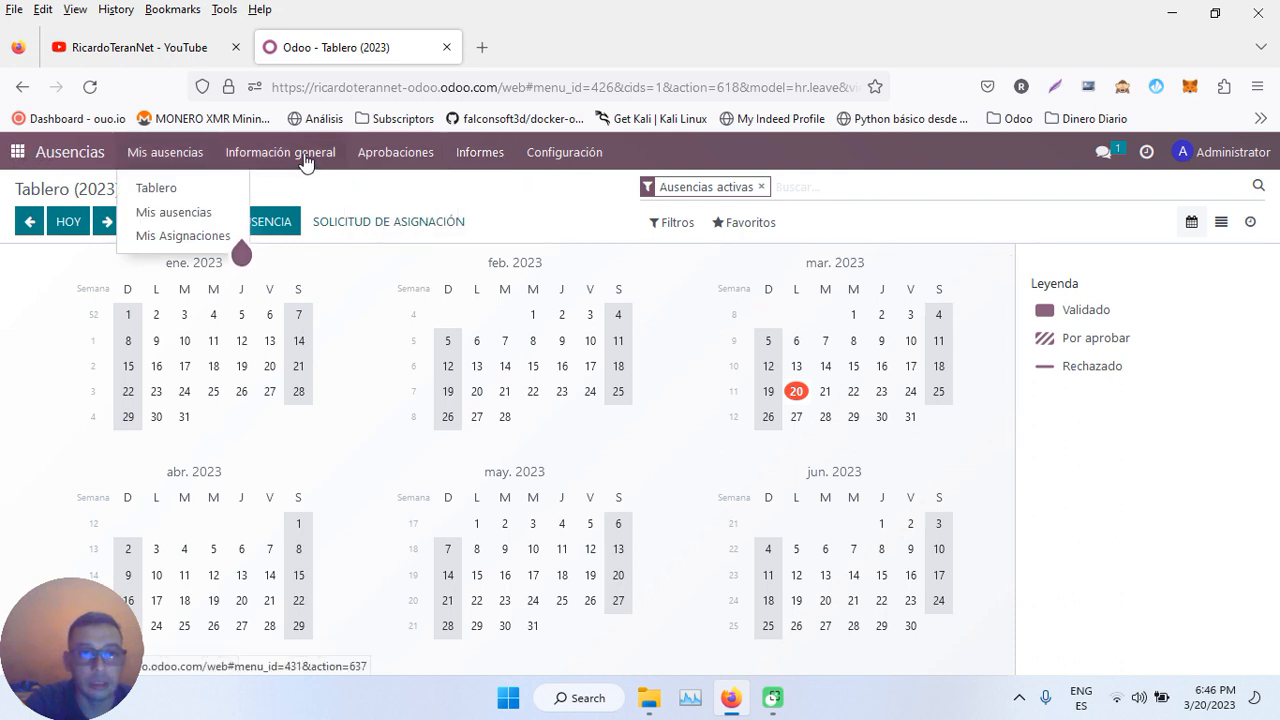
pyautogui.moveTo(396, 157)
pyautogui.click(398, 190)
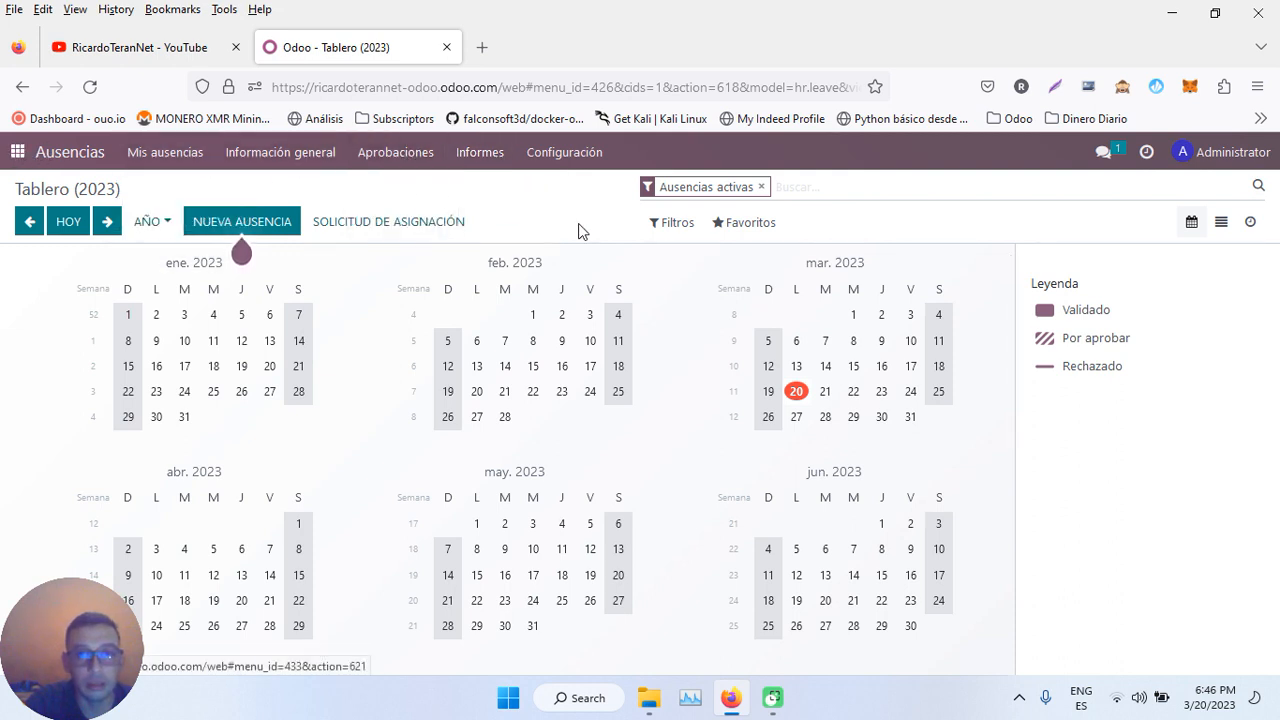
pyautogui.click(737, 187)
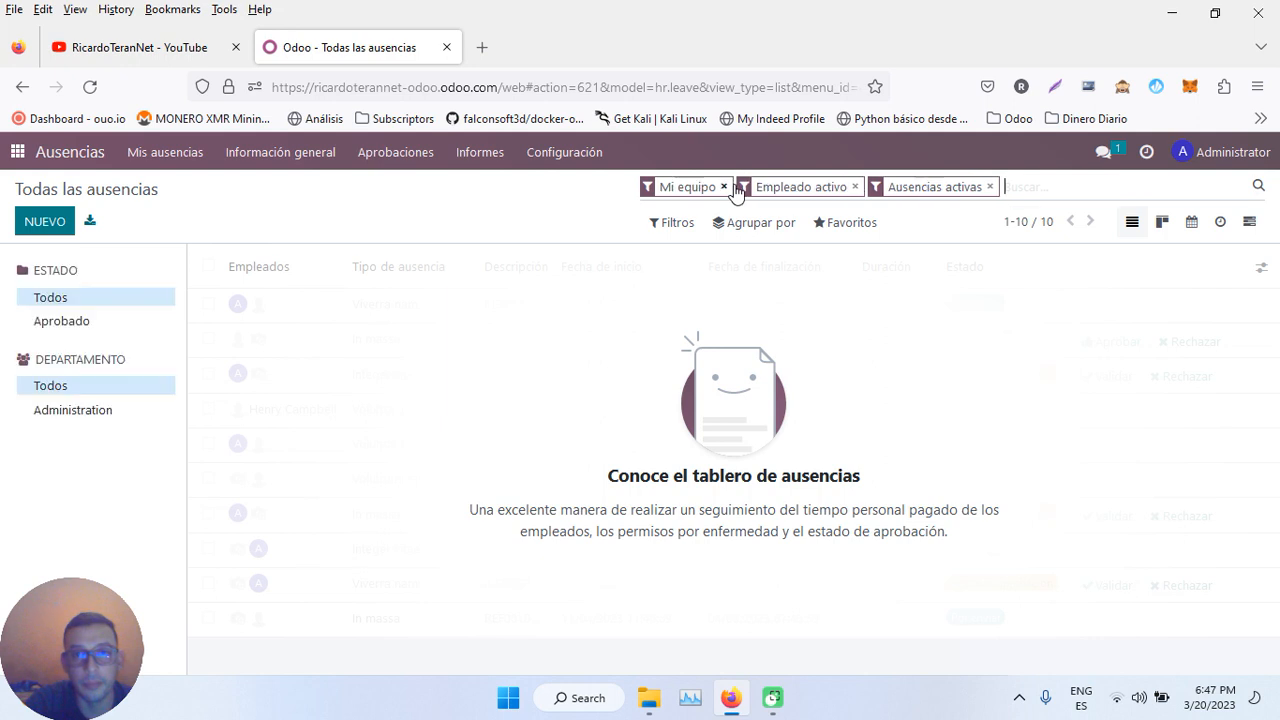
pyautogui.click(693, 306)
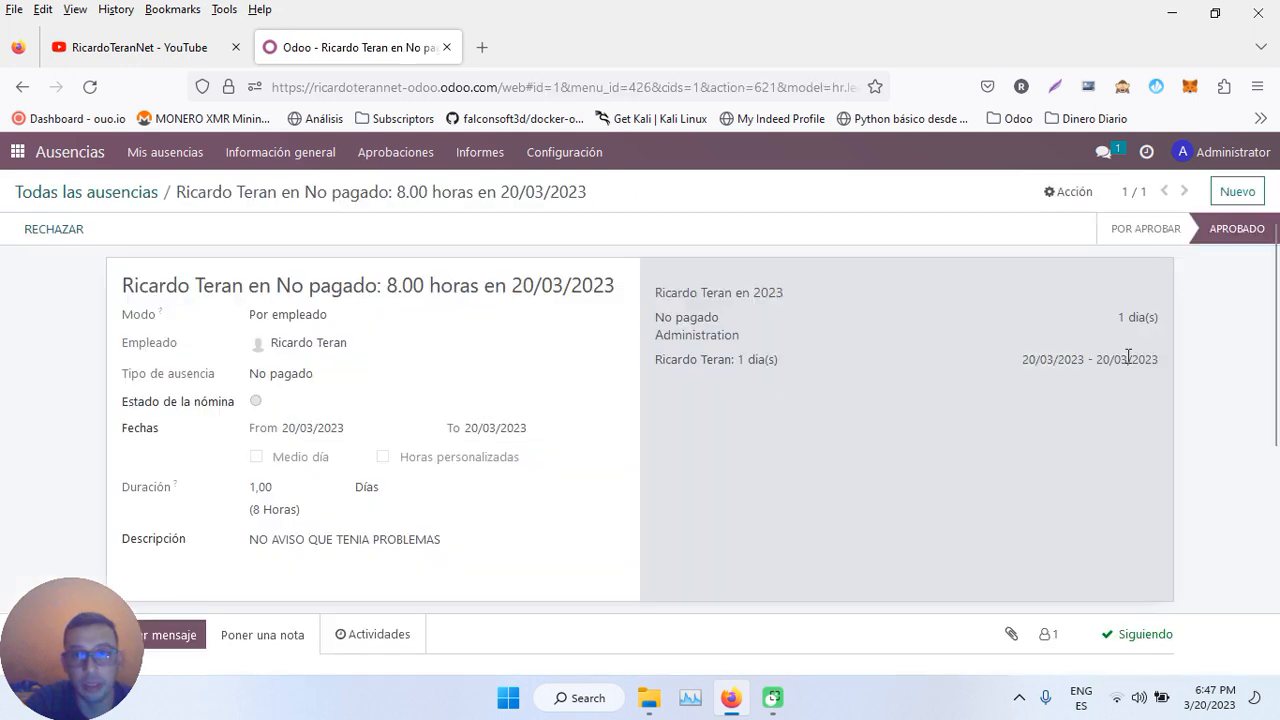
# - Try deleting the approved leave with Acción > Suprimir; dismiss the cannot-delete error
pyautogui.click(1069, 191)
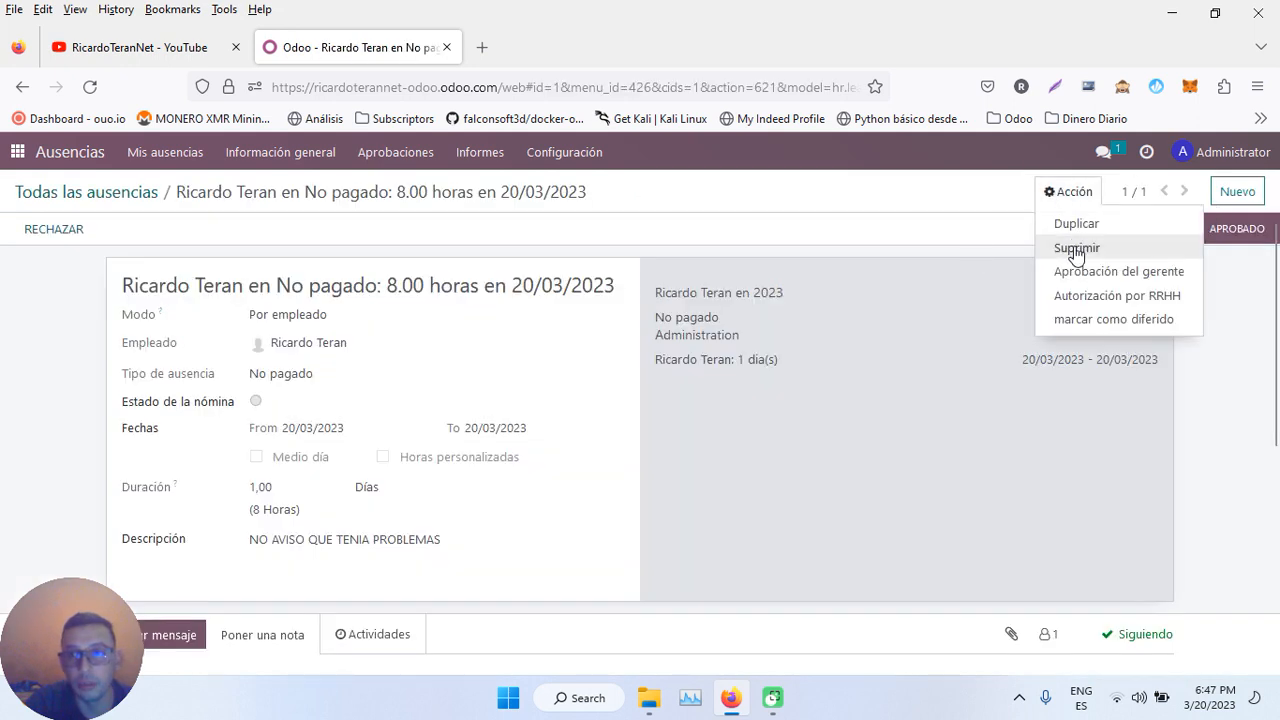
pyautogui.click(1074, 248)
pyautogui.click(390, 287)
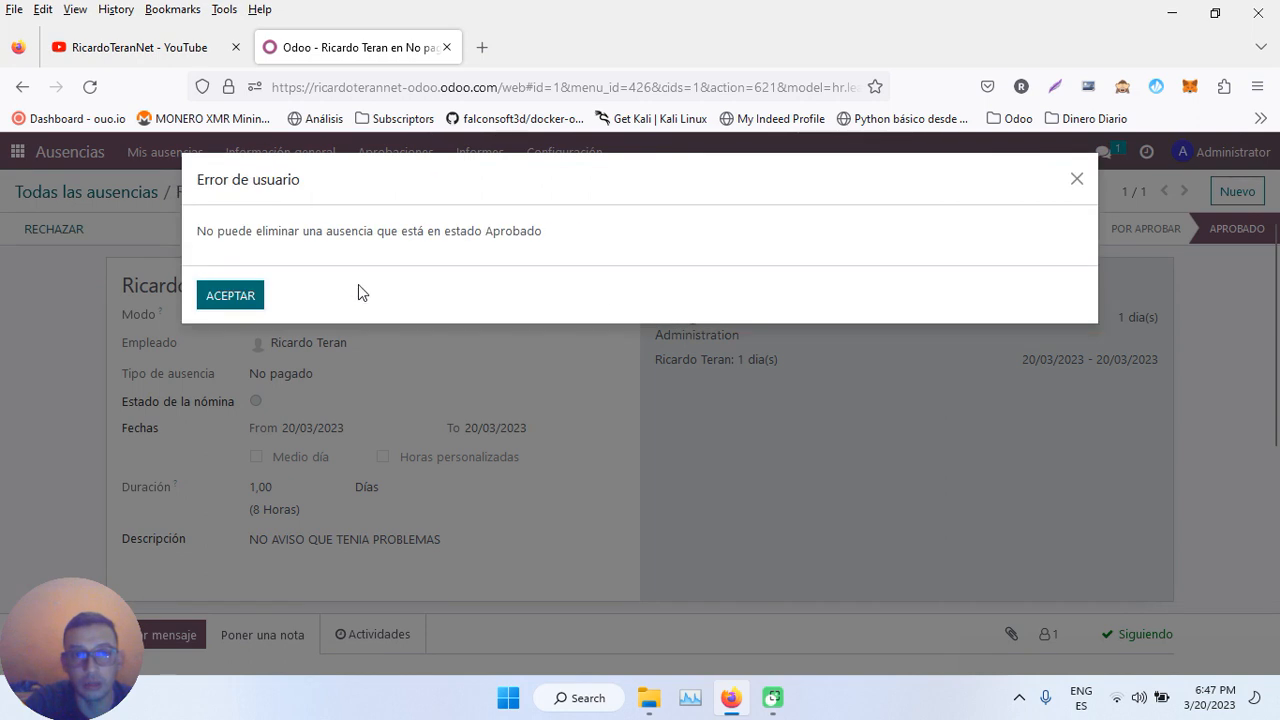
pyautogui.click(226, 366)
pyautogui.click(1045, 198)
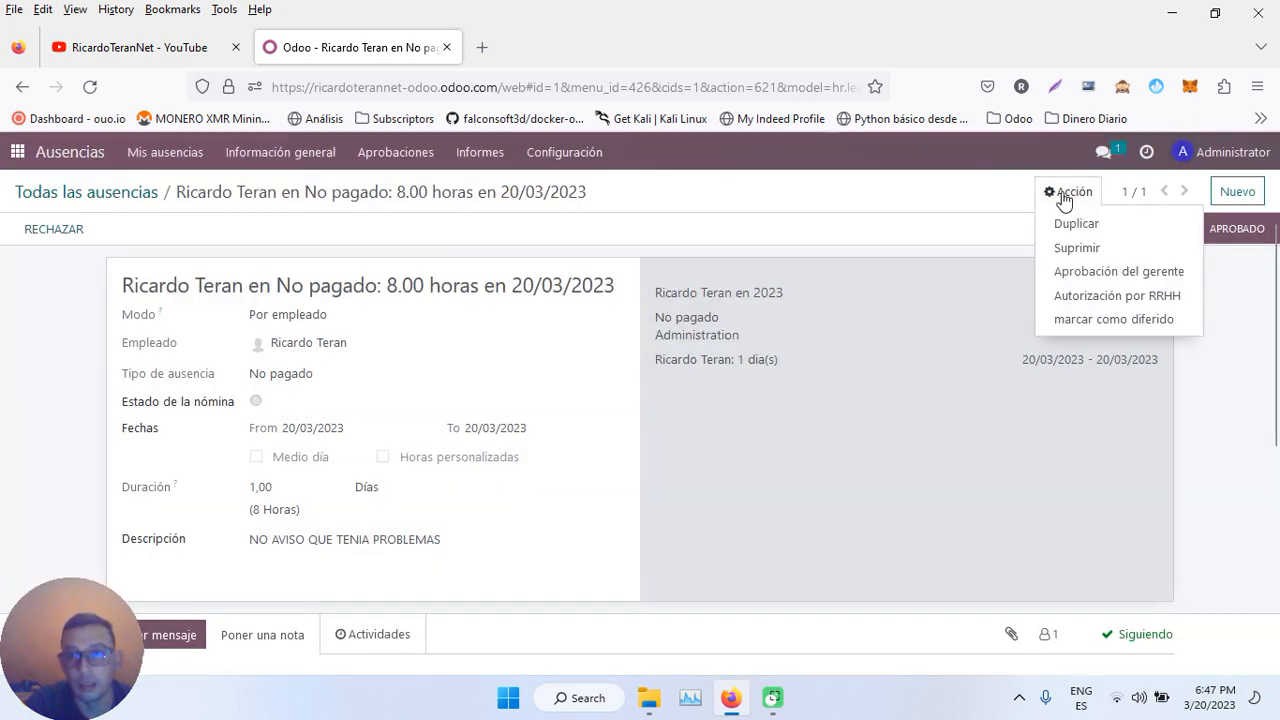
pyautogui.click(1106, 320)
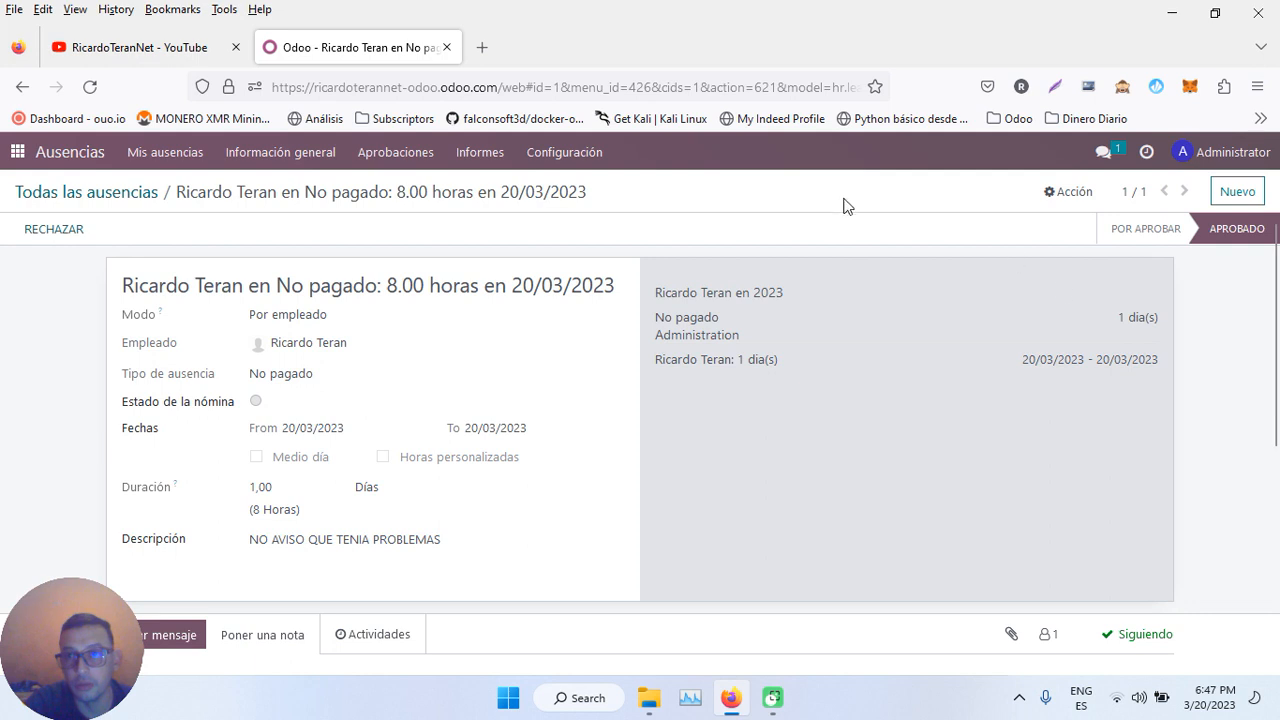
# - Retry approving, then deleting, the leave, dismissing both error messages
pyautogui.click(1068, 196)
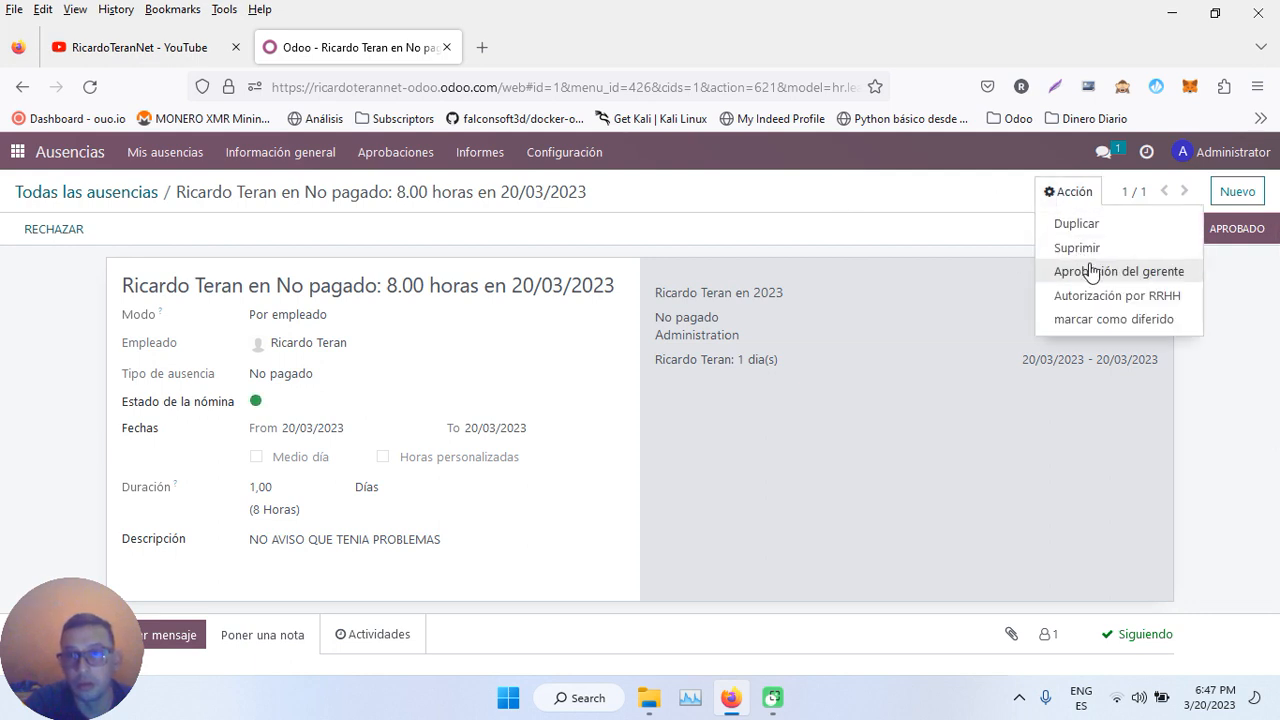
pyautogui.click(1094, 296)
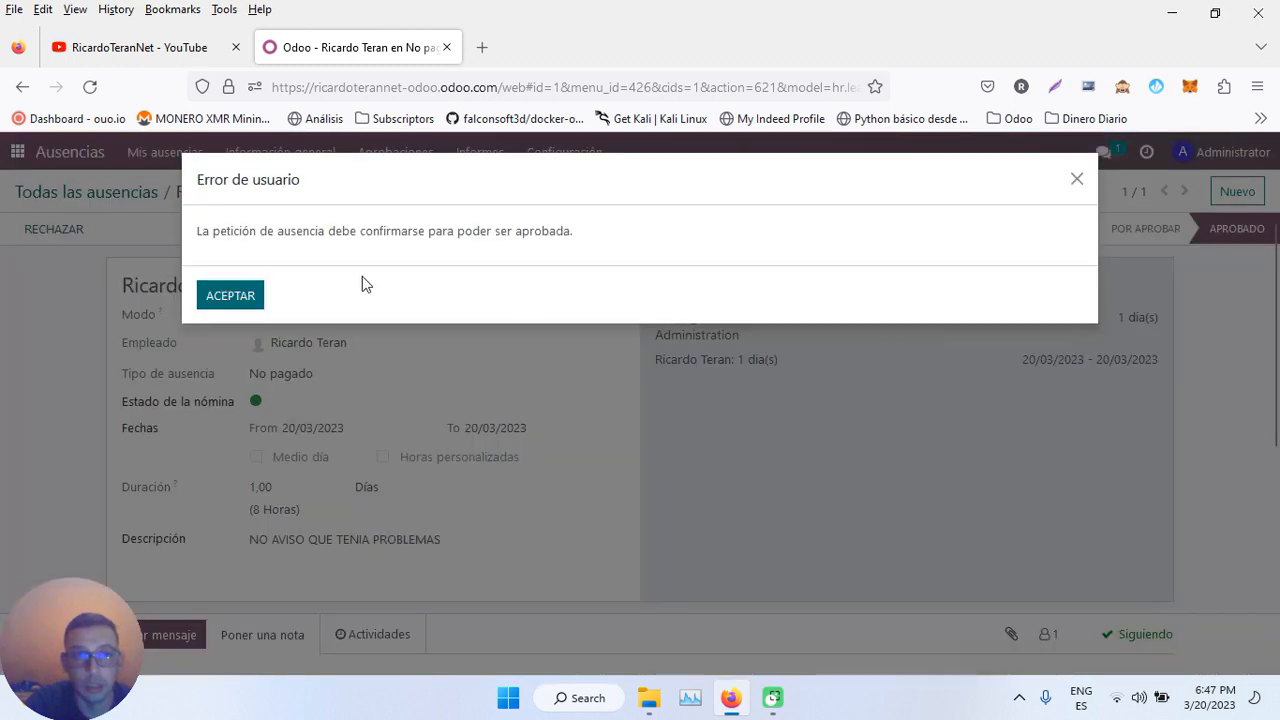
pyautogui.click(230, 295)
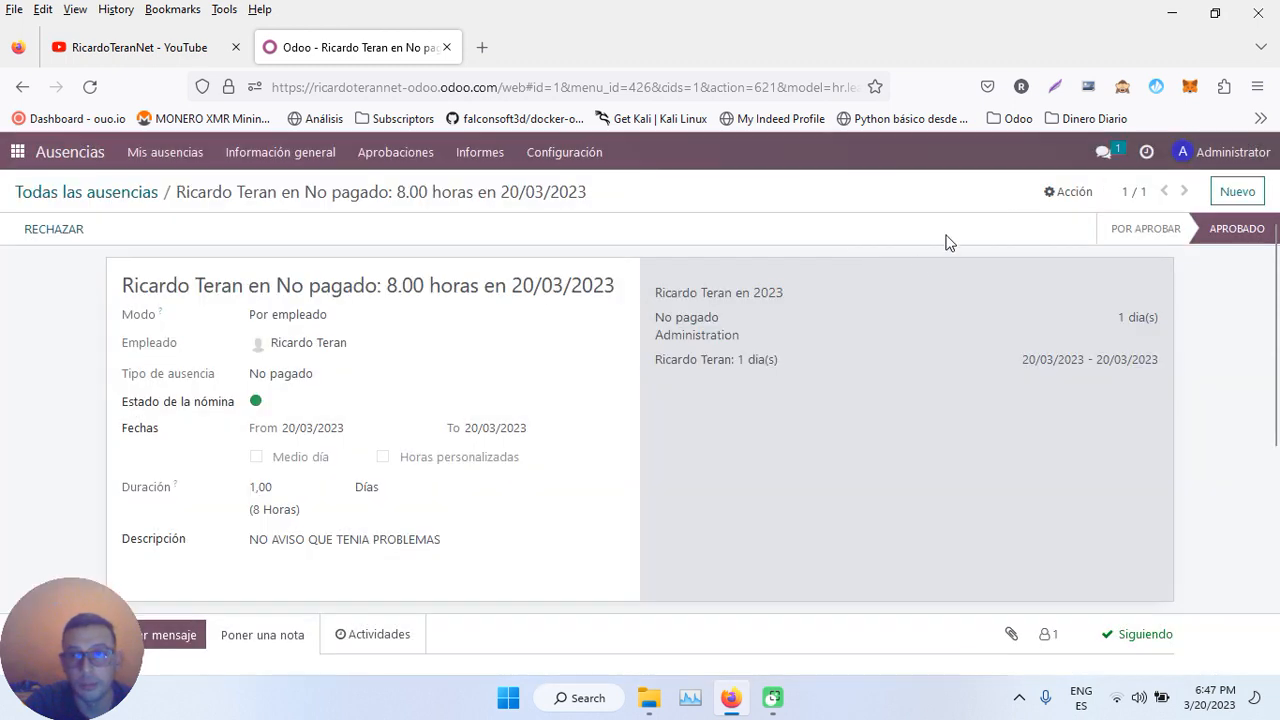
pyautogui.click(1064, 194)
pyautogui.click(1085, 246)
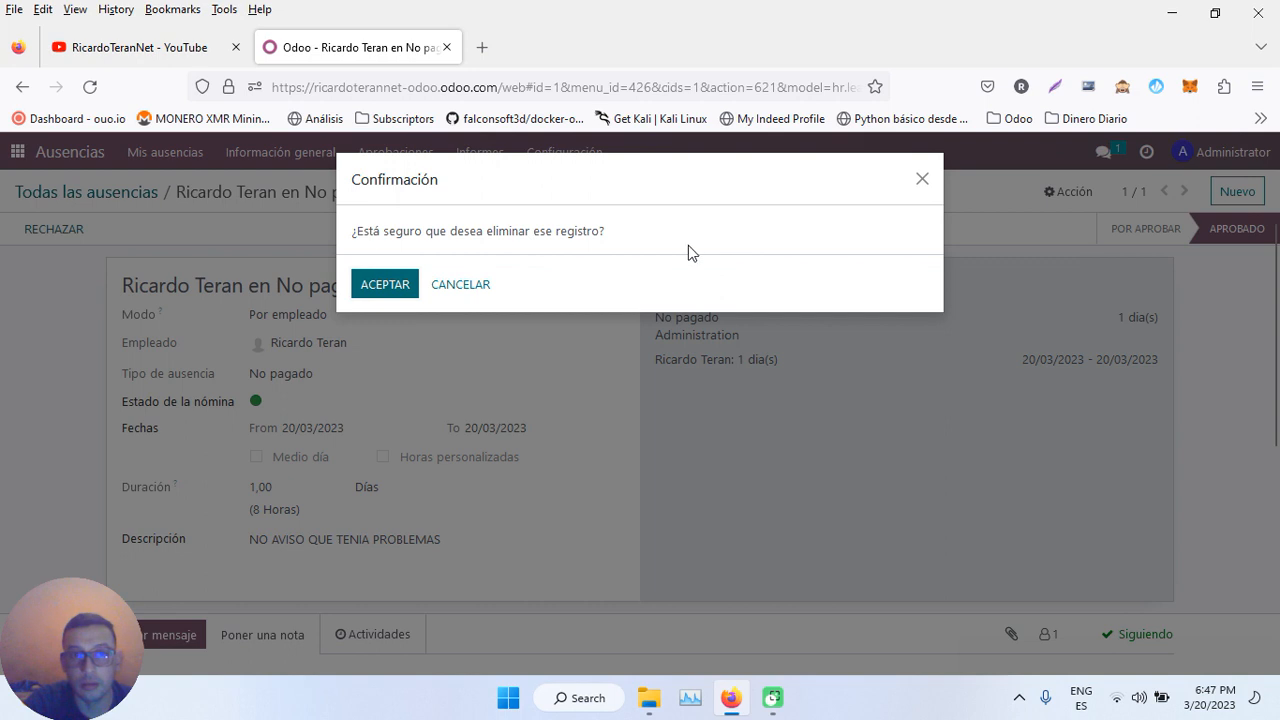
pyautogui.click(379, 287)
pyautogui.click(230, 295)
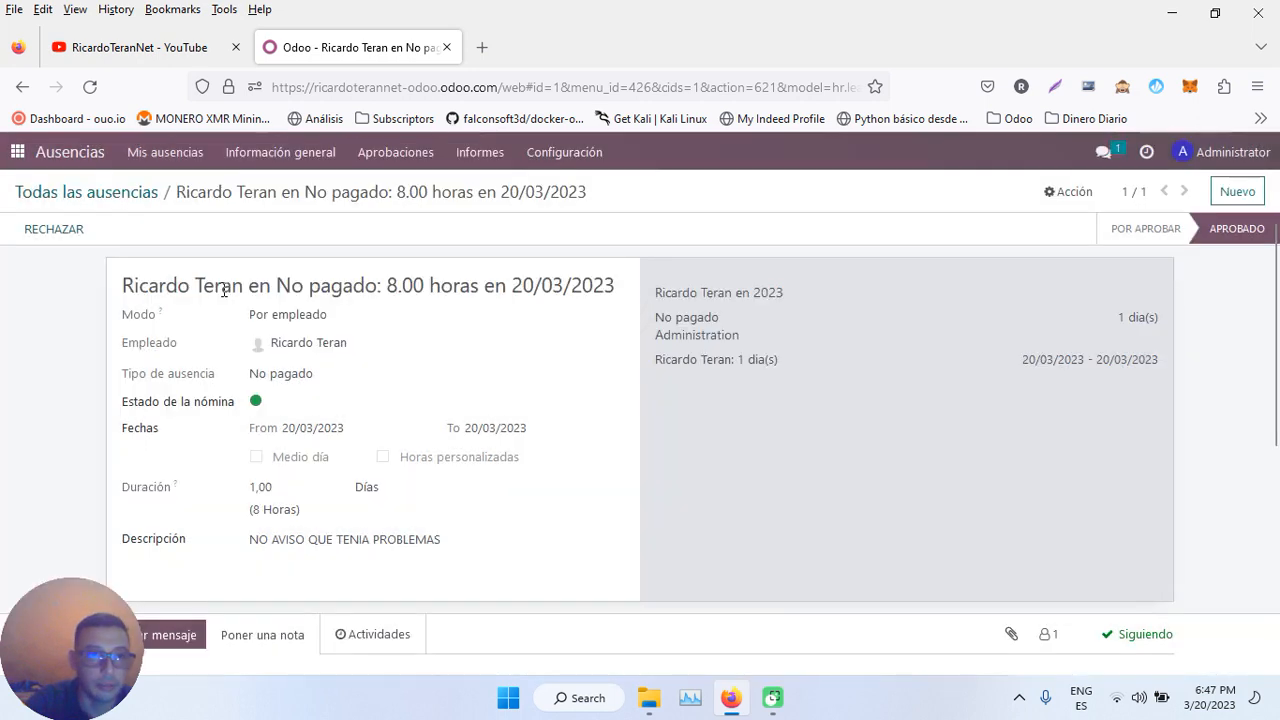
# - Refuse the leave and attempt deletion again, dismissing the cannot-delete error
pyautogui.click(30, 229)
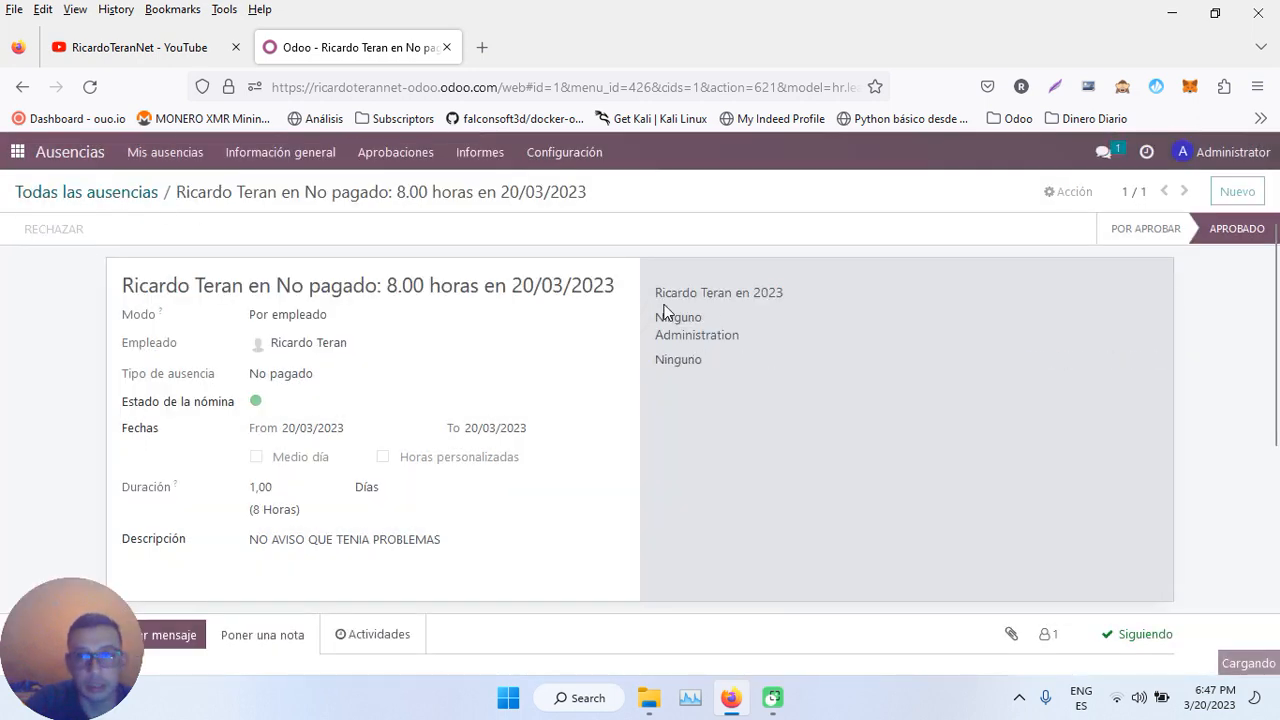
pyautogui.click(1069, 192)
pyautogui.click(1078, 249)
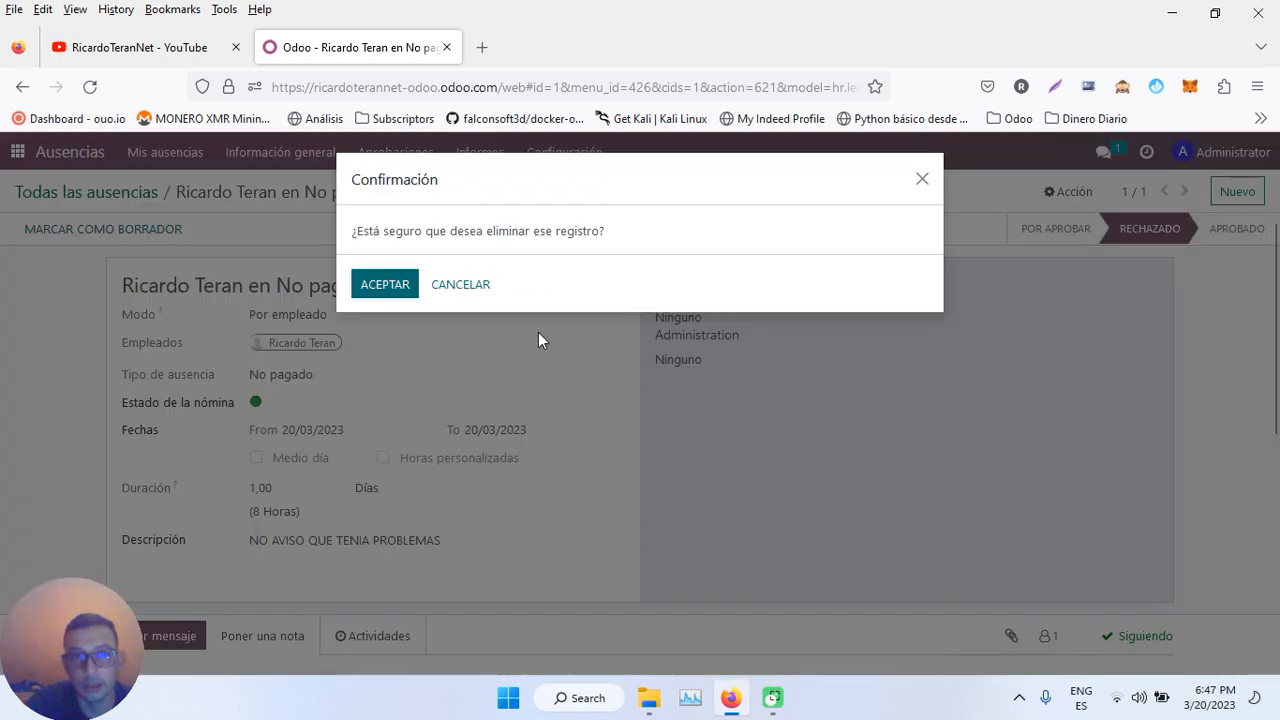
pyautogui.click(386, 284)
pyautogui.click(230, 298)
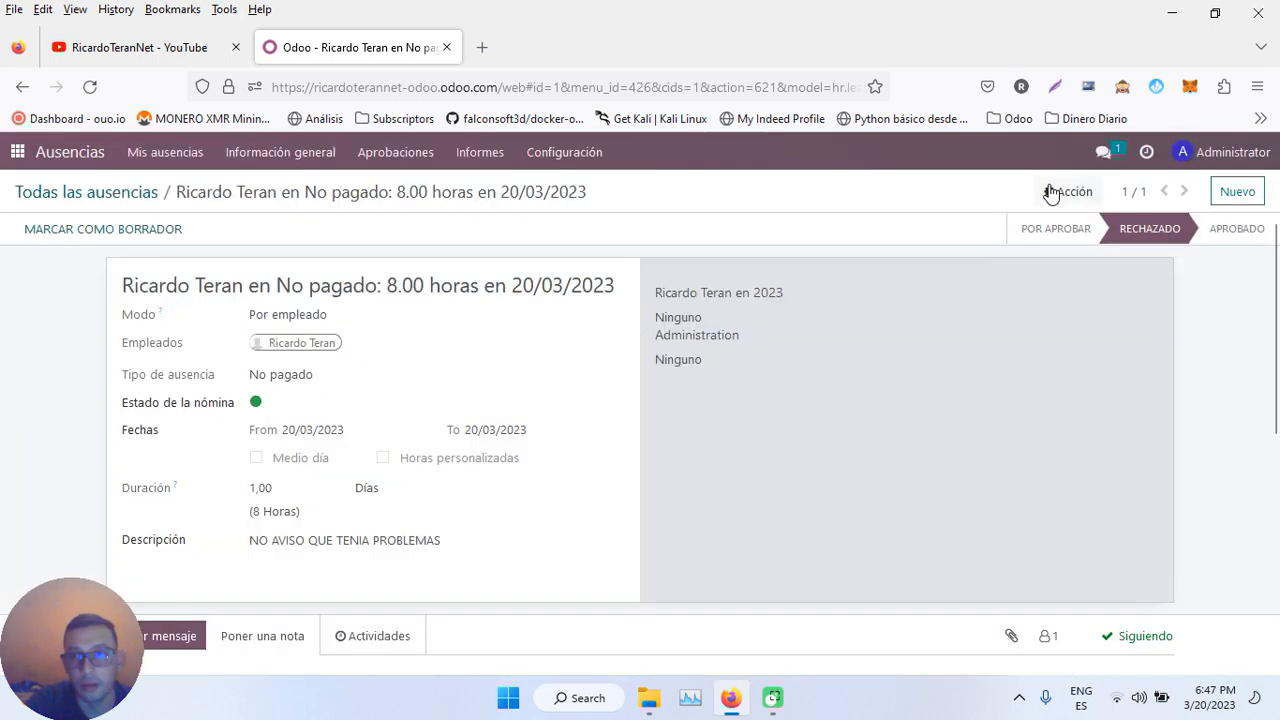
# - Reset the refused leave to draft, then delete it and confirm with Aceptar
pyautogui.click(1070, 196)
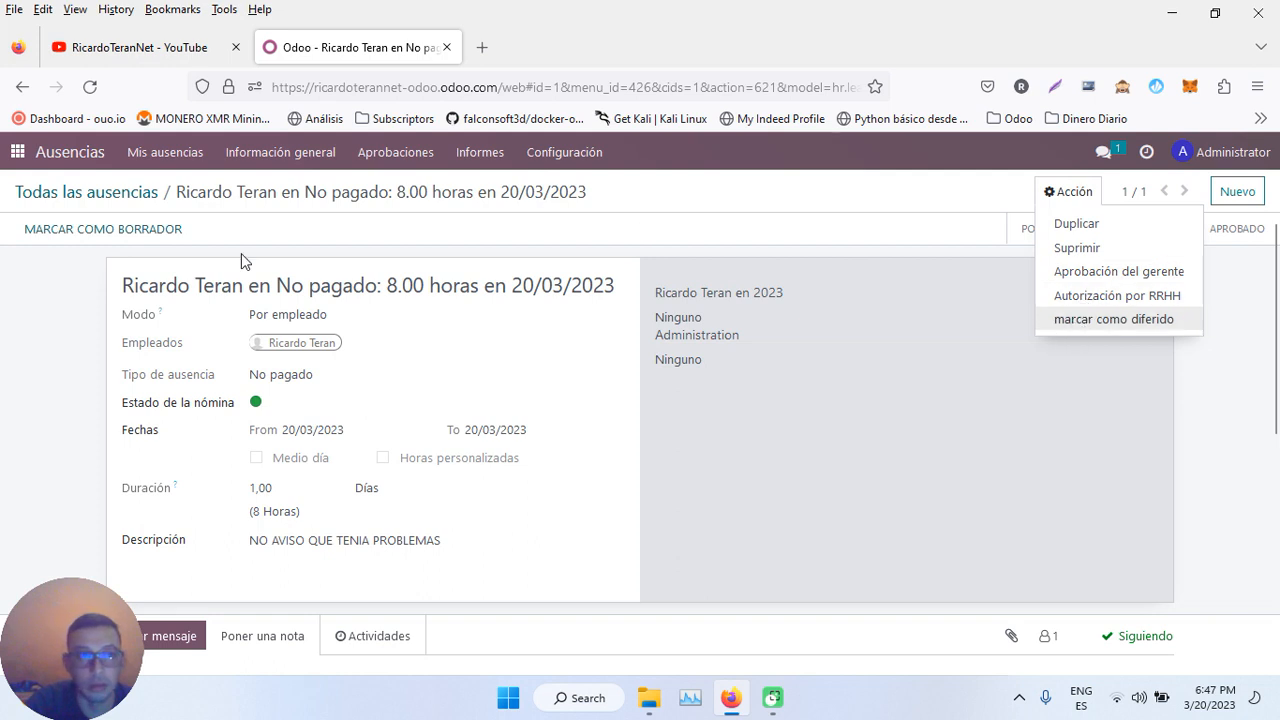
pyautogui.click(137, 235)
pyautogui.click(1086, 196)
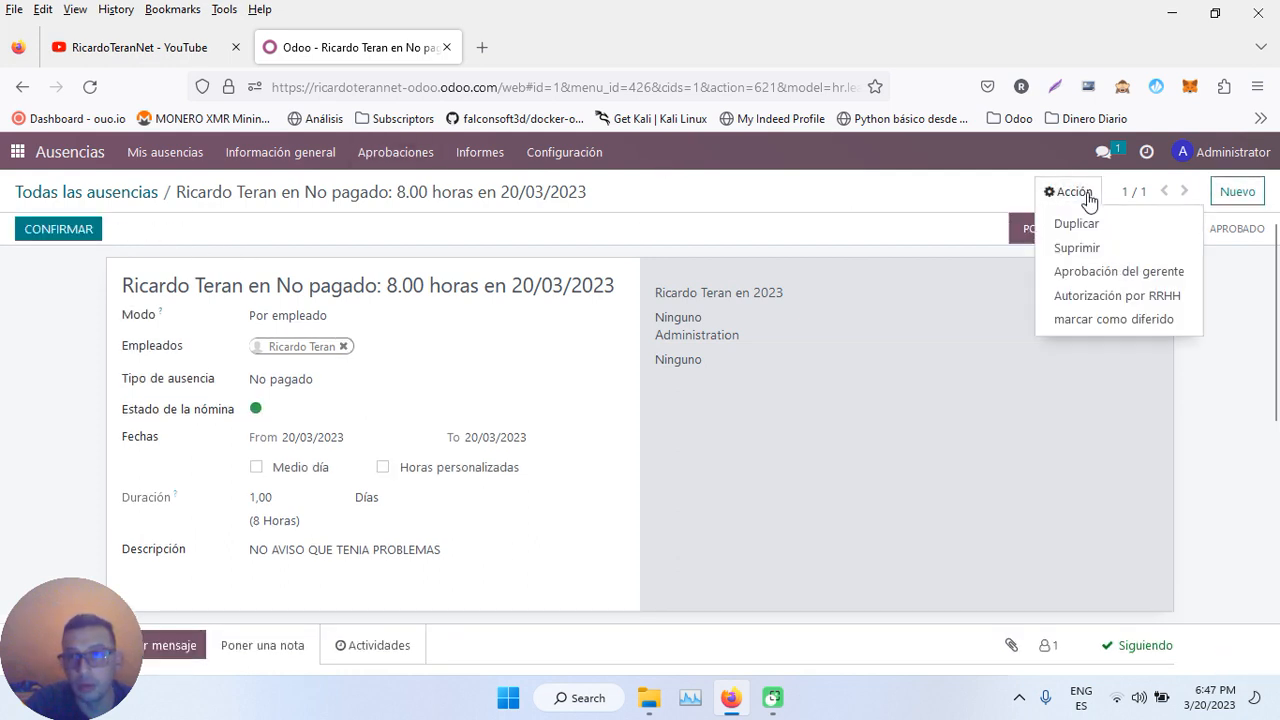
pyautogui.click(1074, 248)
pyautogui.click(384, 285)
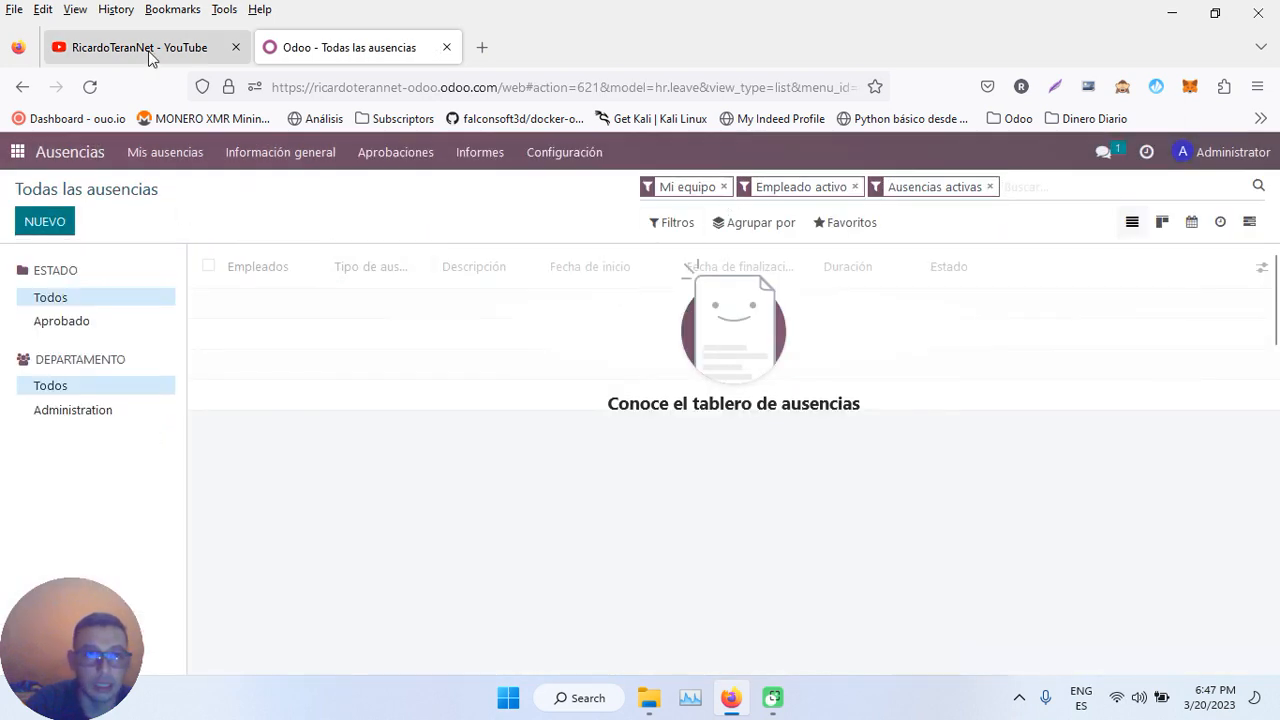
# - Open Nómina, check the work entries calendar, then list Recibos de nómina Por pagar with SLIP/001
pyautogui.click(19, 152)
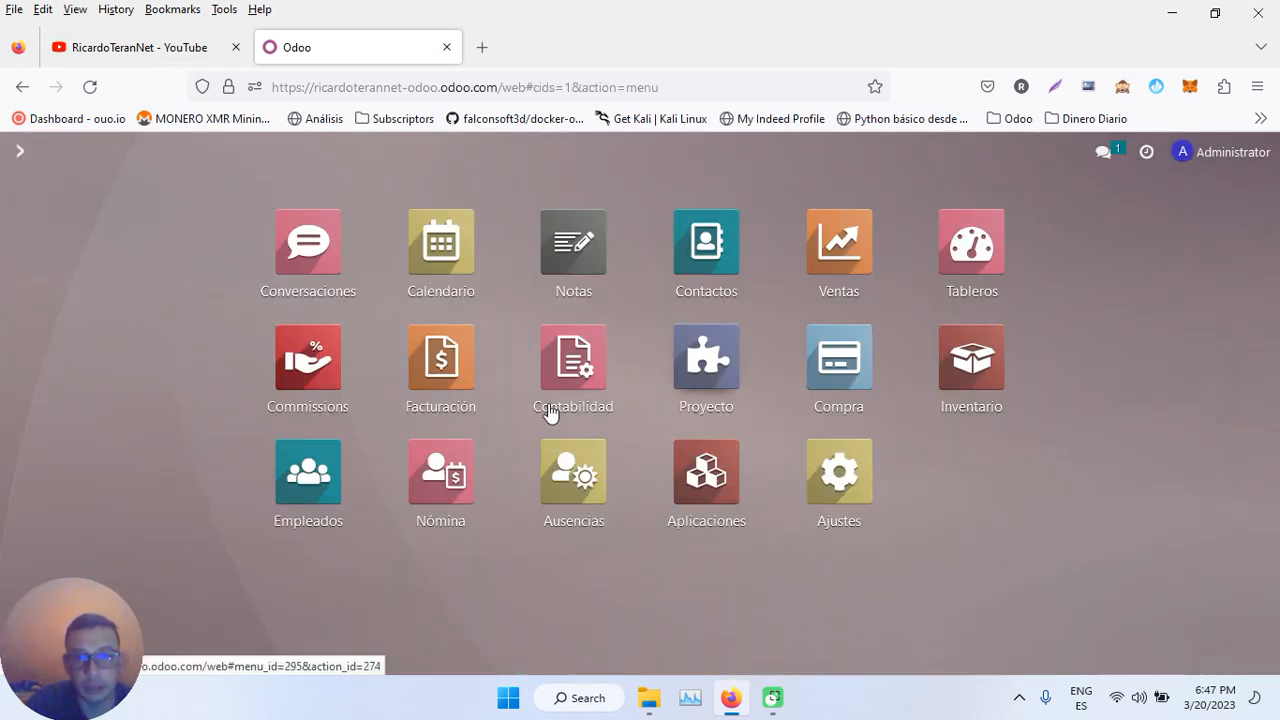
pyautogui.click(447, 466)
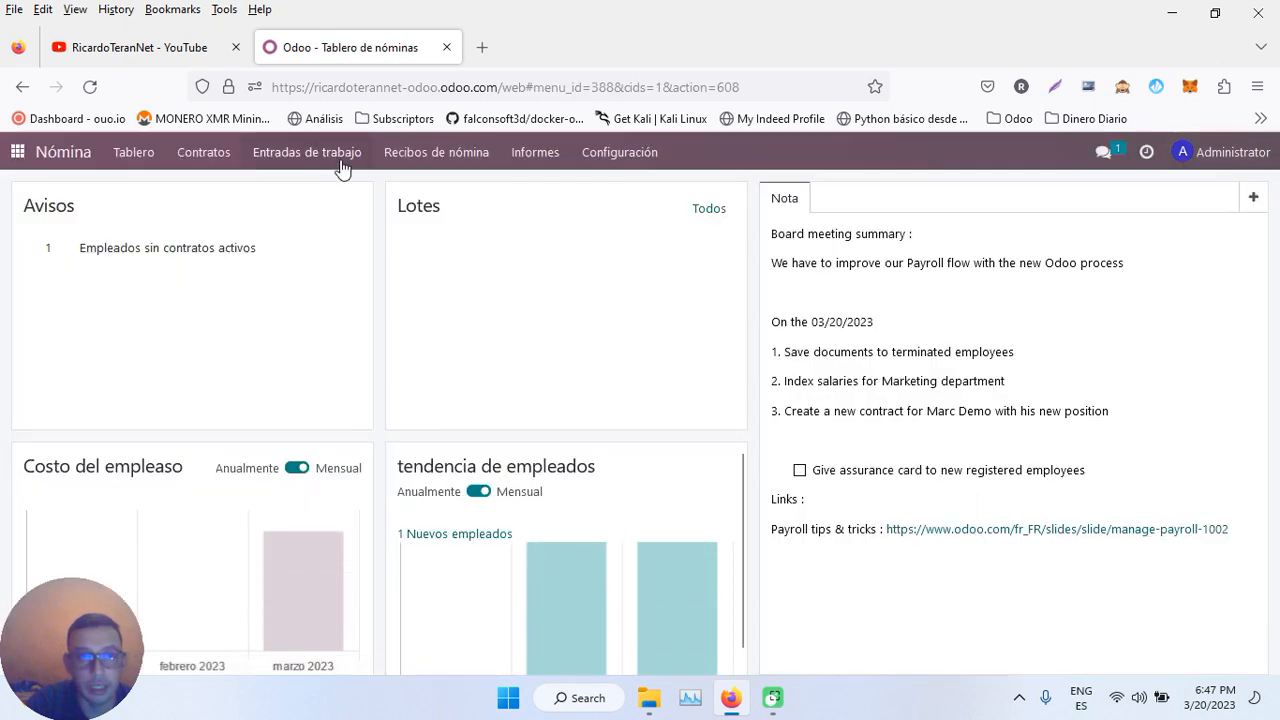
pyautogui.click(307, 152)
pyautogui.click(320, 197)
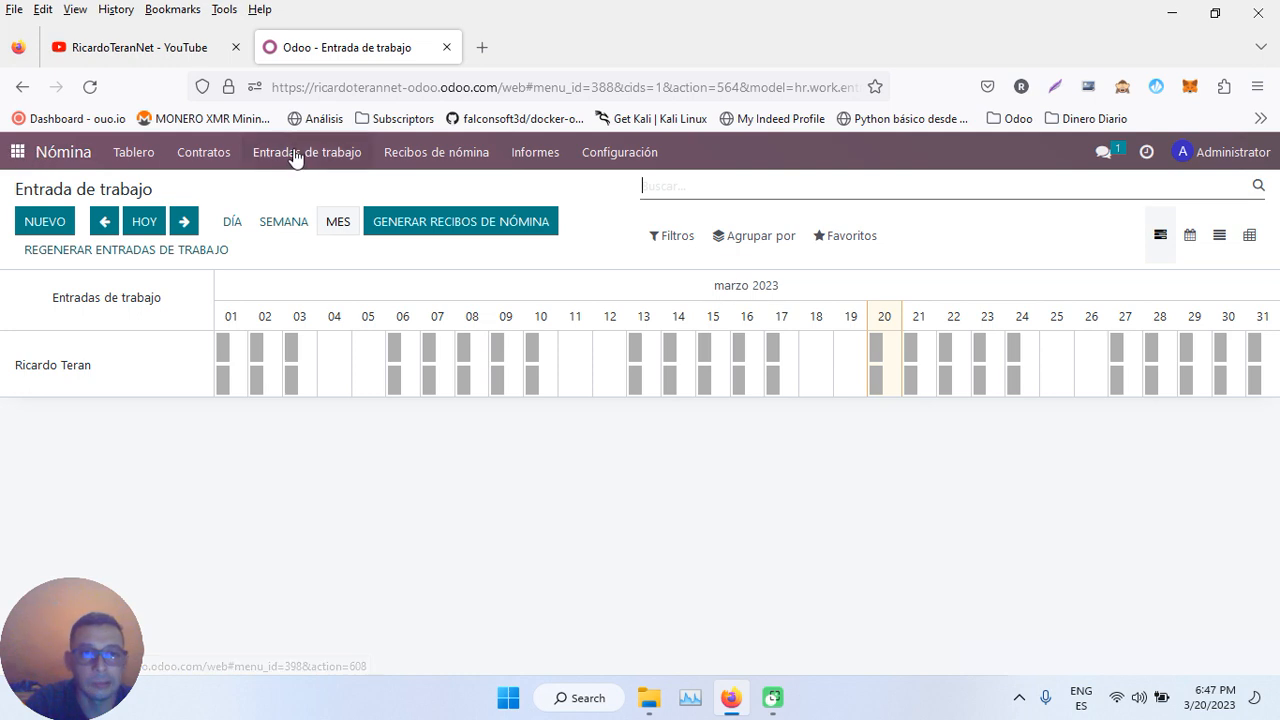
pyautogui.click(410, 160)
pyautogui.click(428, 190)
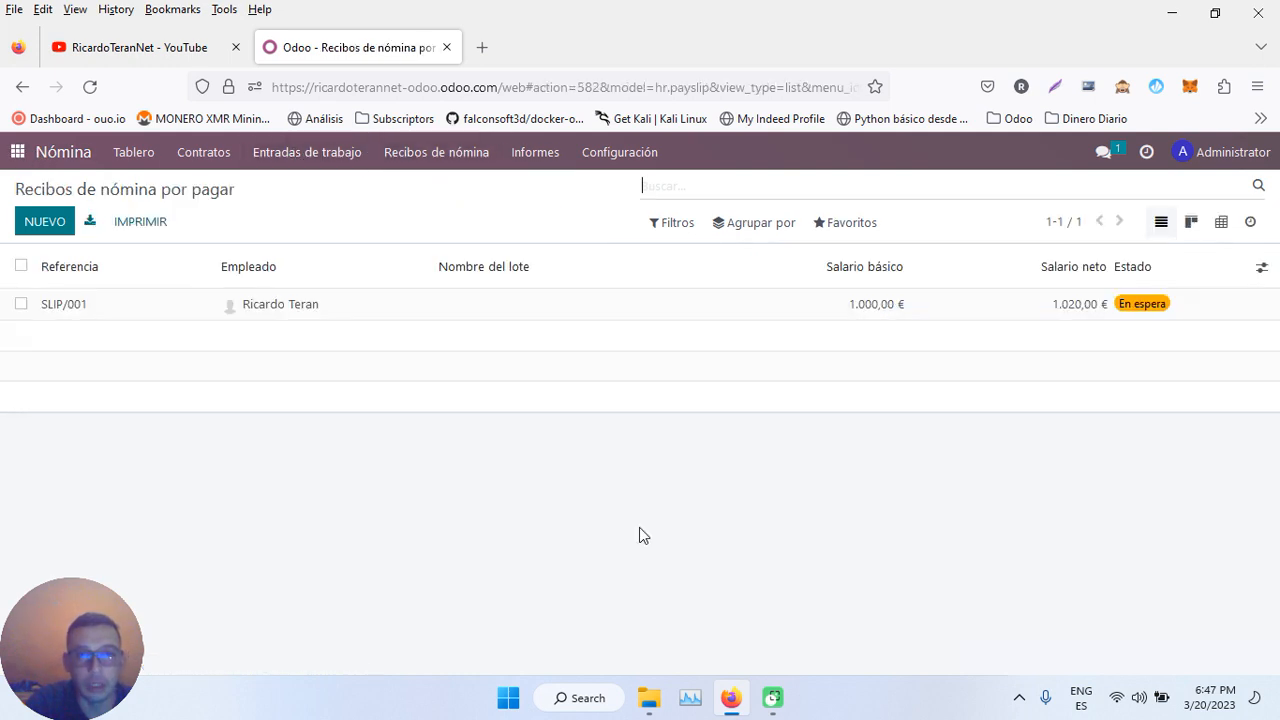
# - Open payslip SLIP/001 and recompute it with Calcular hoja
pyautogui.click(297, 311)
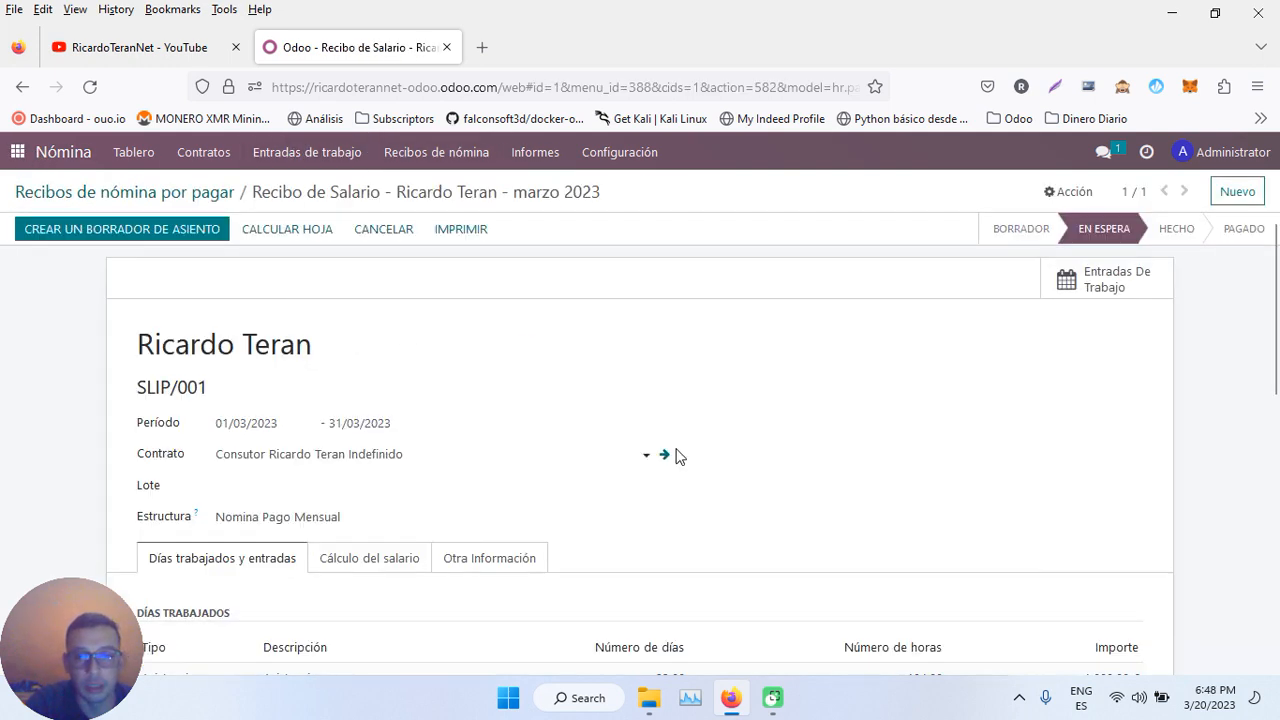
pyautogui.scroll(-3, 674, 454)
pyautogui.scroll(3, 675, 456)
pyautogui.scroll(-5, 675, 456)
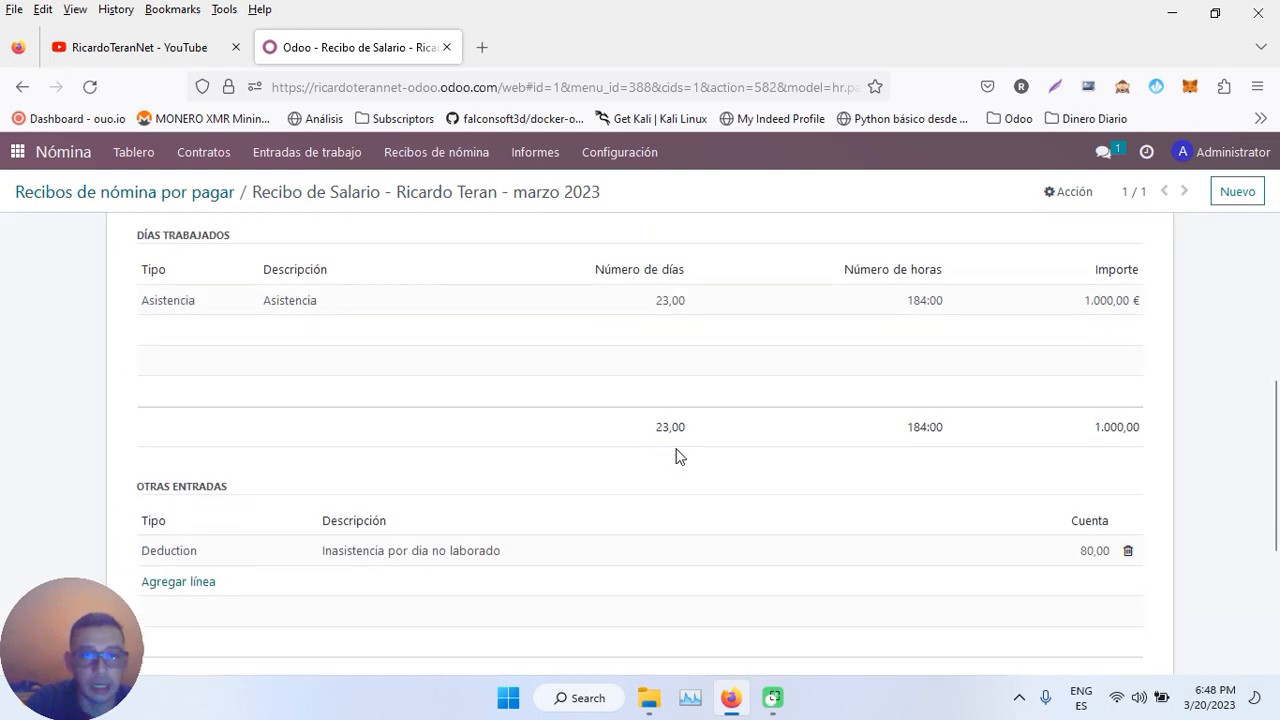
pyautogui.scroll(5, 677, 457)
pyautogui.click(298, 231)
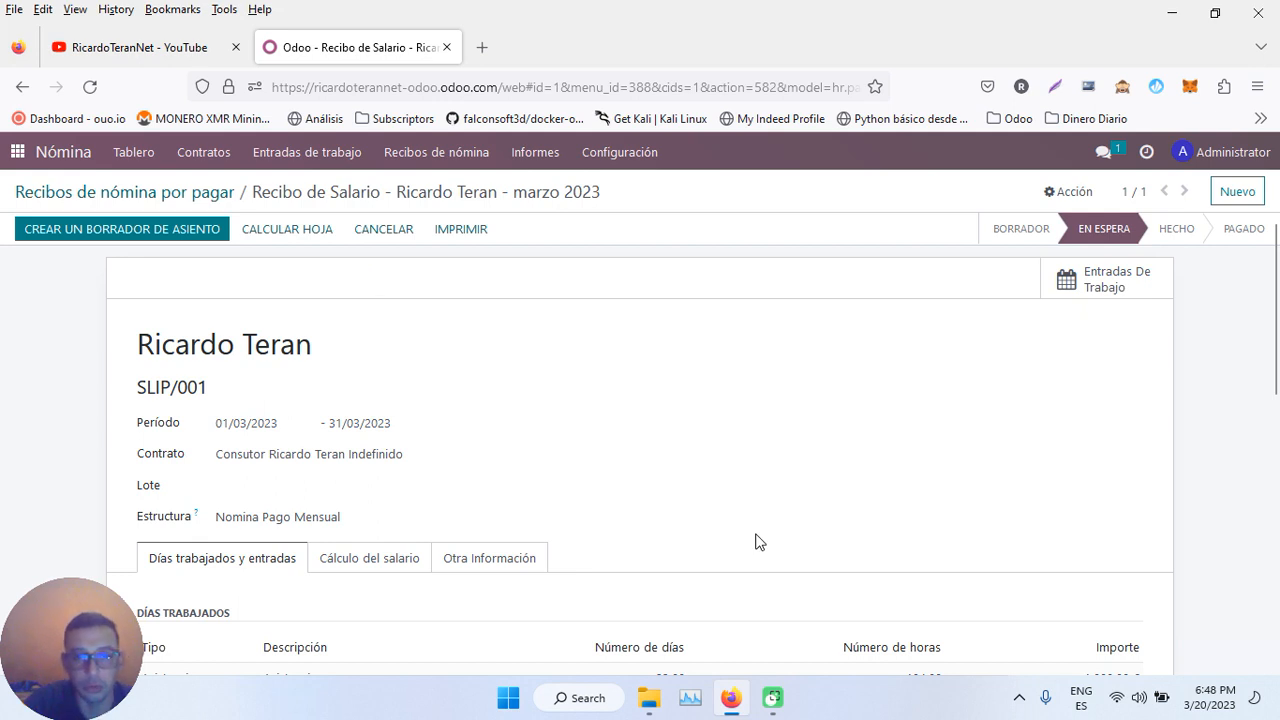
# - Create the payslip's draft accounting entry and confirm with Aceptar
pyautogui.scroll(-4, 757, 543)
pyautogui.scroll(4, 394, 489)
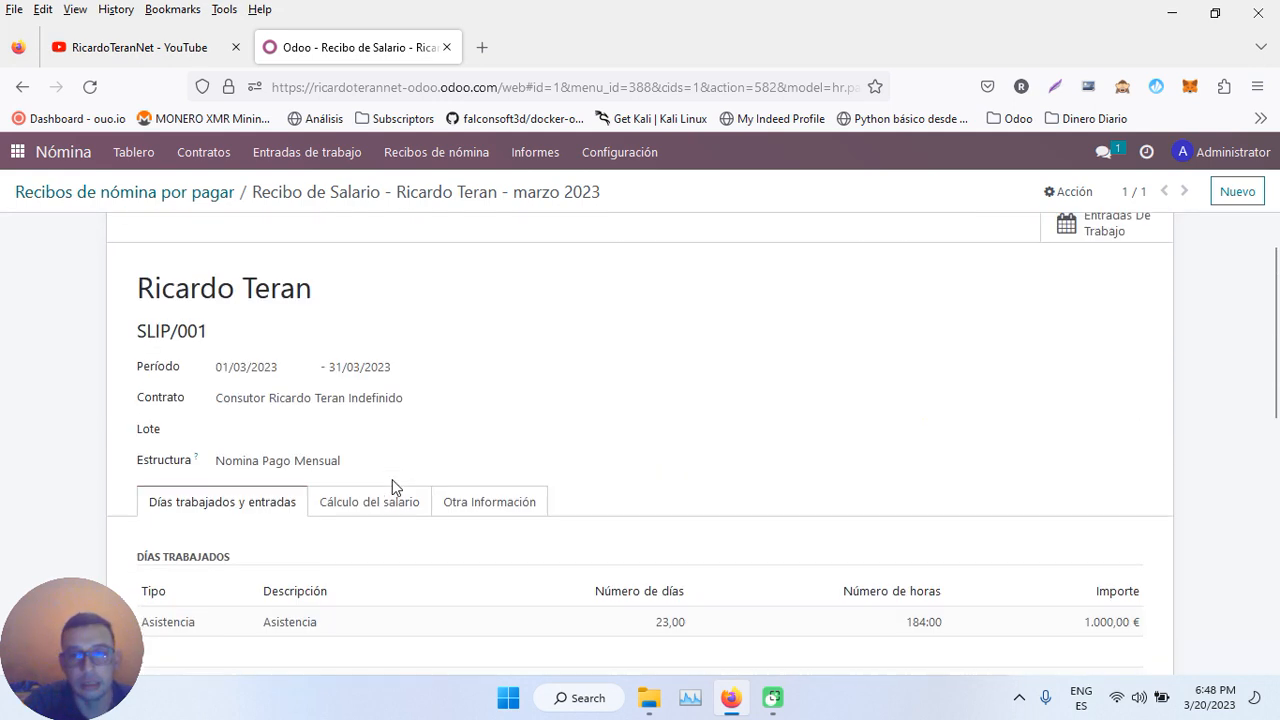
pyautogui.scroll(1, 392, 487)
pyautogui.click(88, 230)
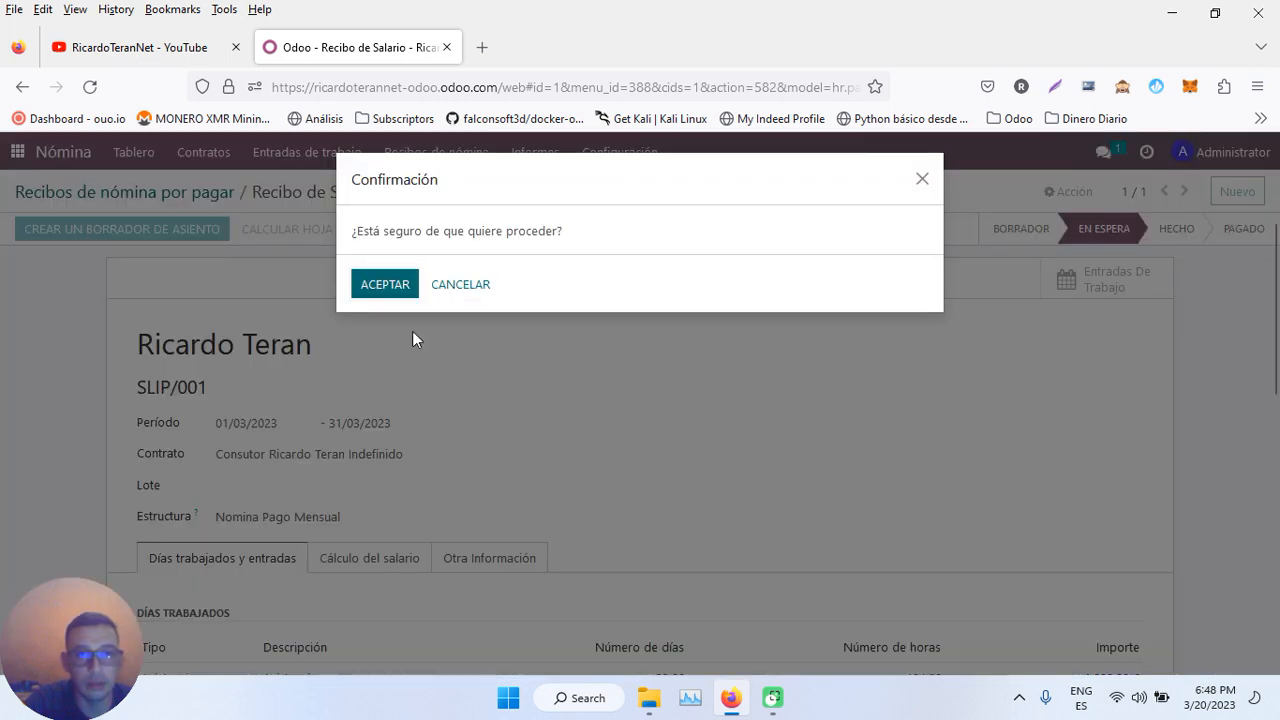
pyautogui.click(380, 285)
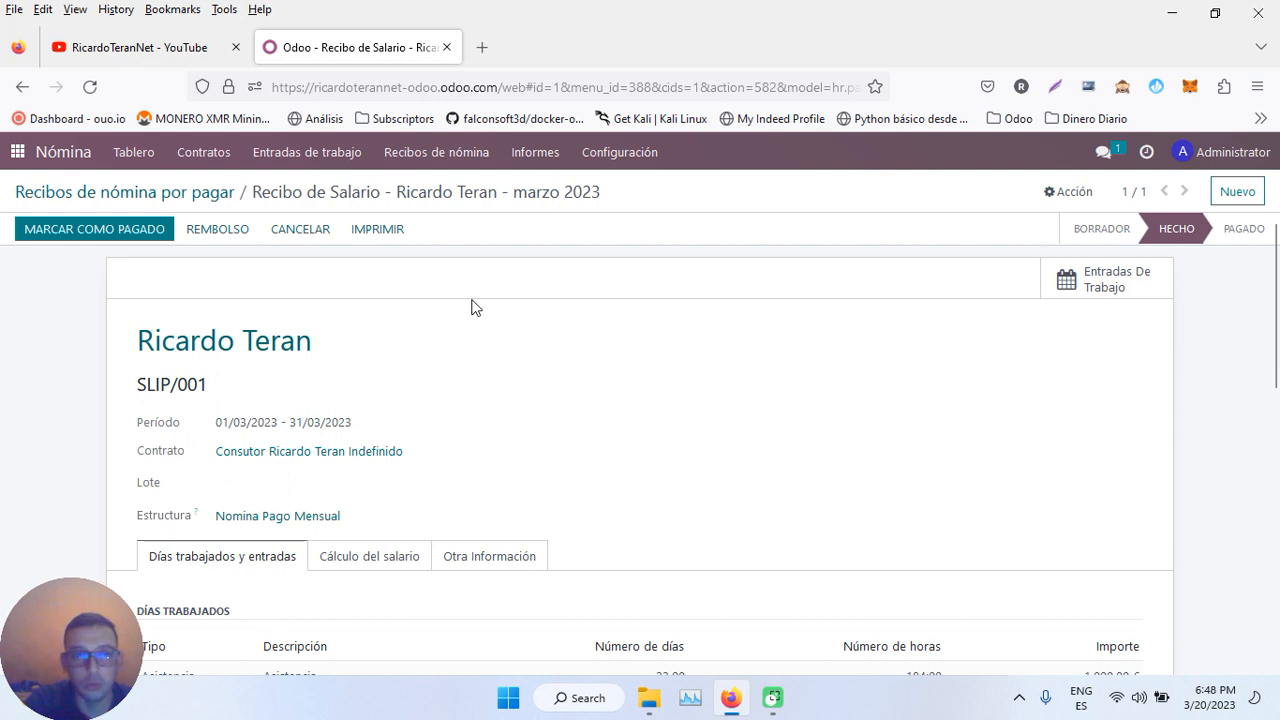
# - Mark SLIP/001 as paid and return to the main apps menu
pyautogui.click(131, 230)
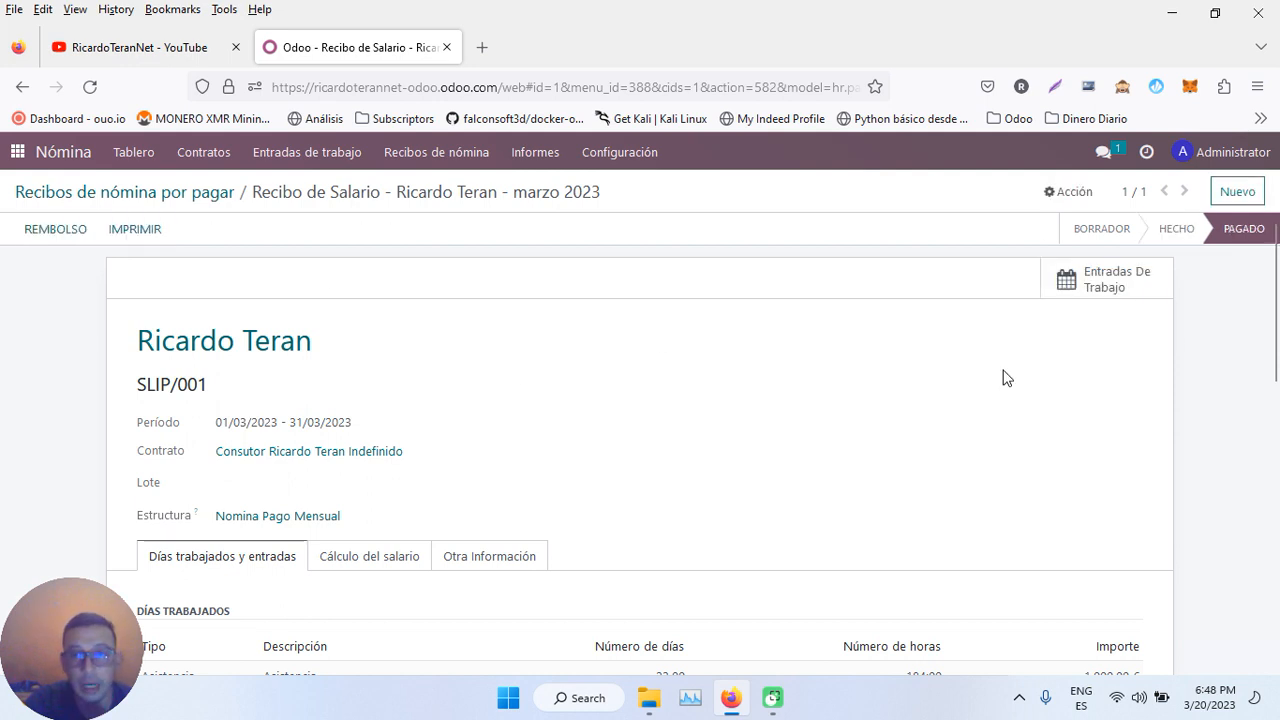
pyautogui.scroll(-4, 810, 330)
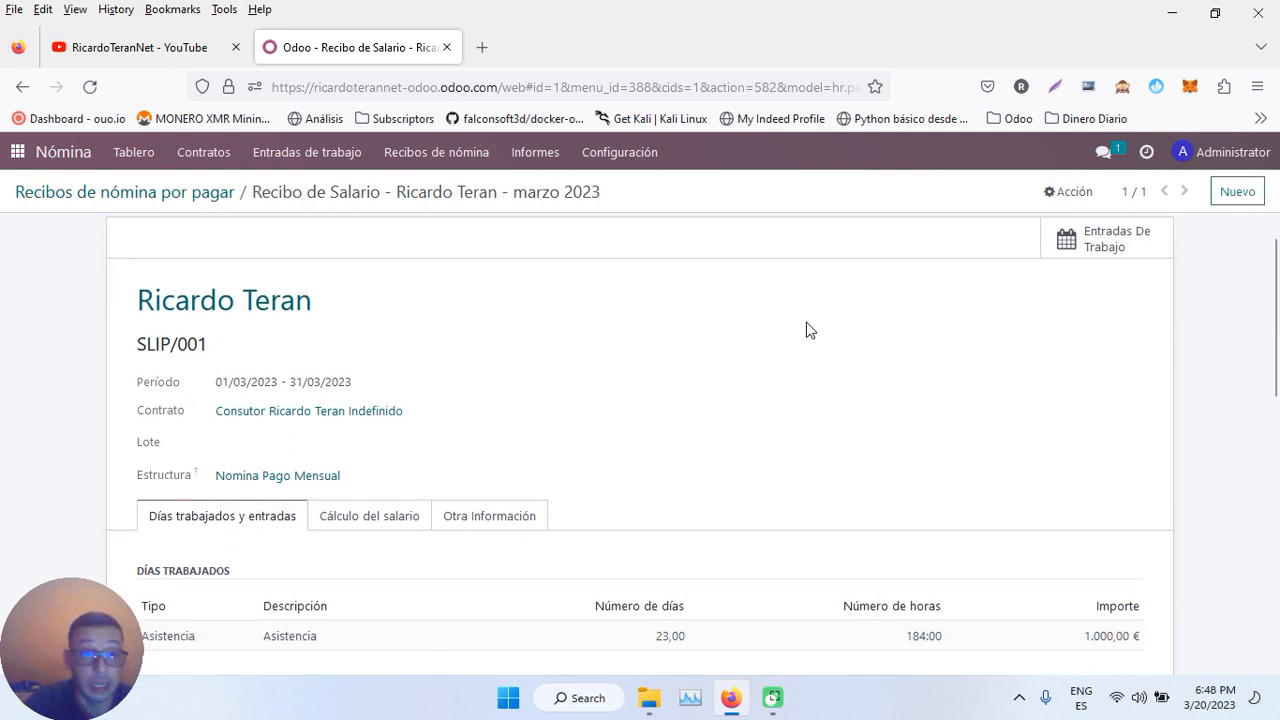
pyautogui.scroll(4, 810, 330)
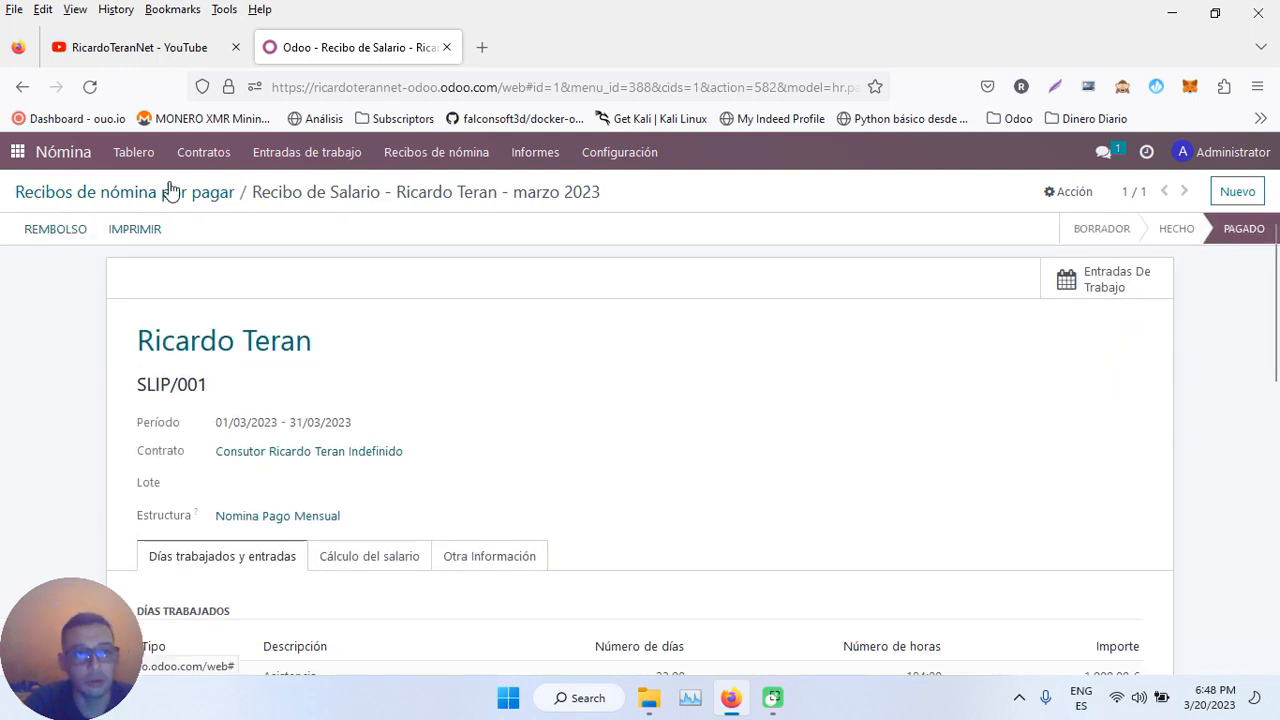
pyautogui.click(18, 152)
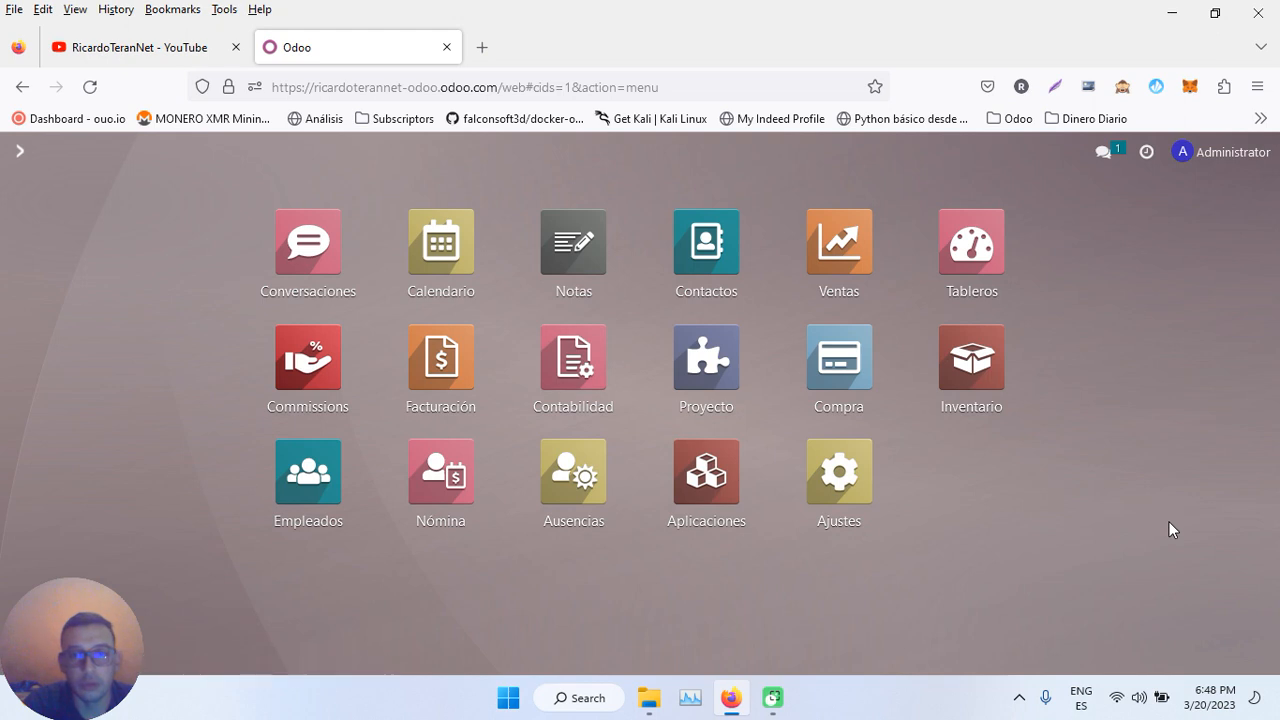